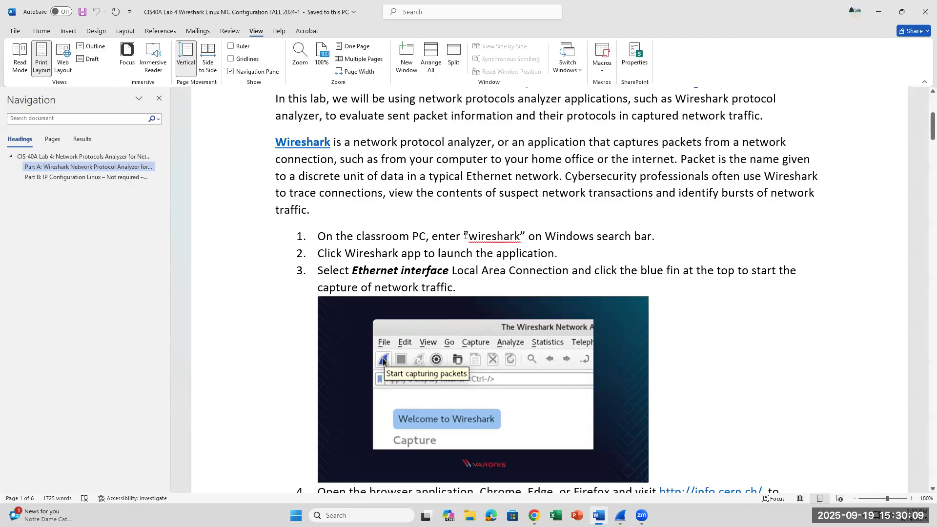
Step: Switch to Chrome, look over the wireshark.org home page, and return to the lab document in Word
click(534, 516)
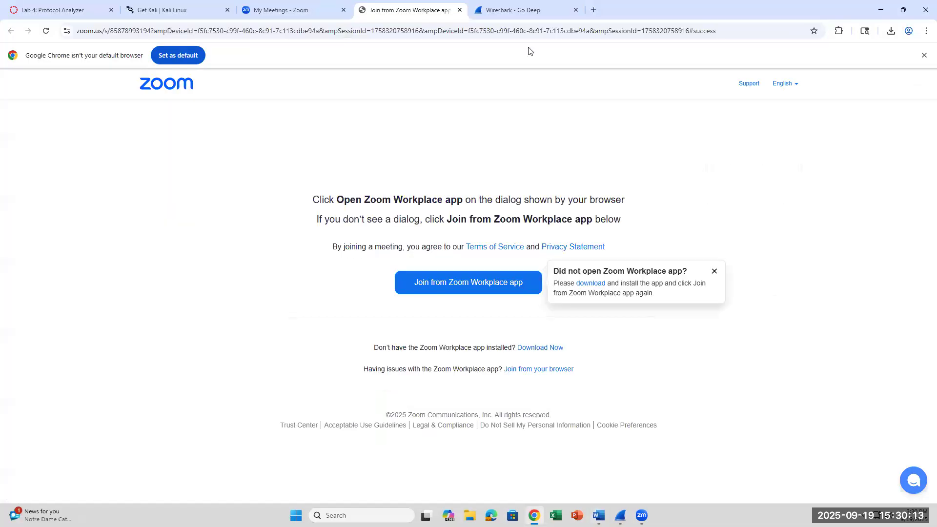
key(ctrl+Tab)
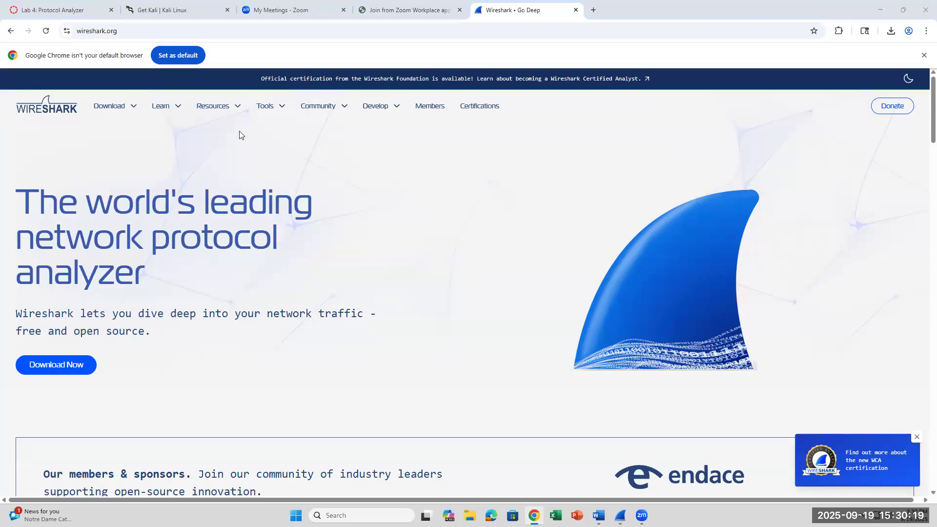
mouse_move(211, 114)
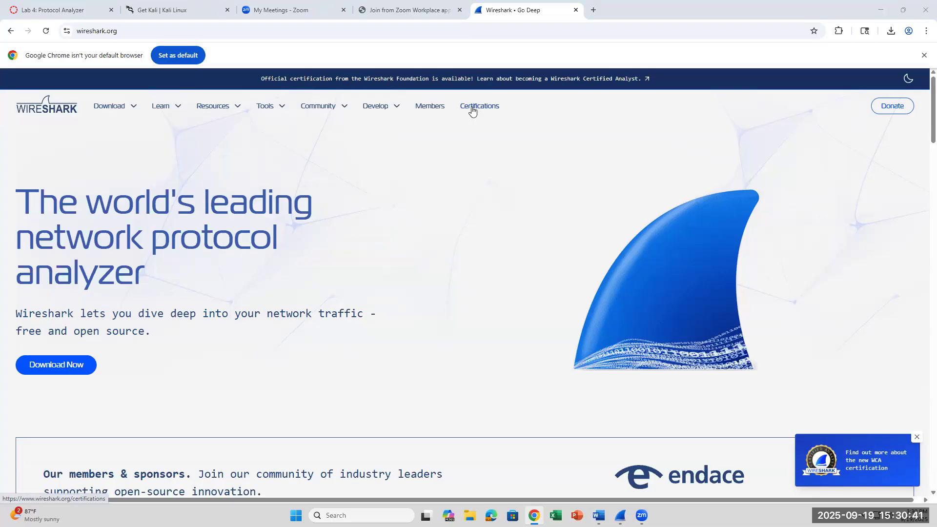
scroll(473, 111, down, 8)
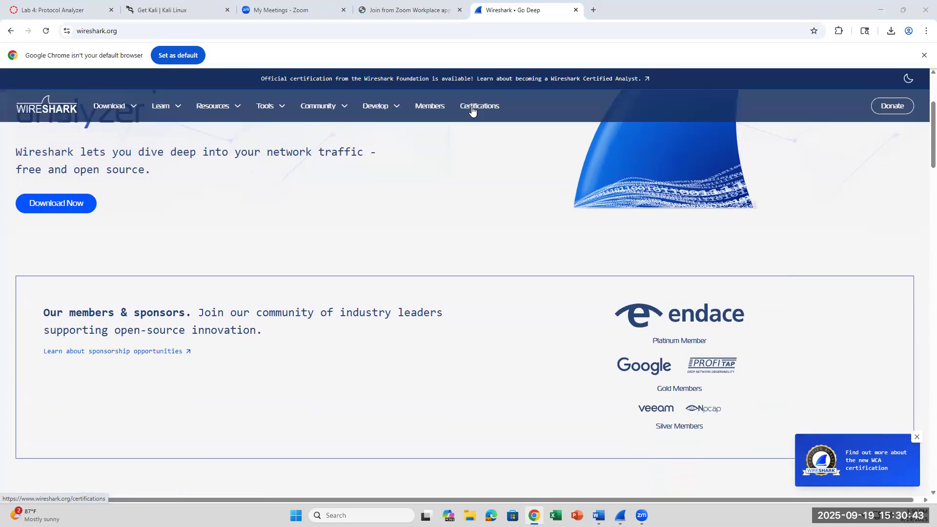
scroll(473, 111, up, 8)
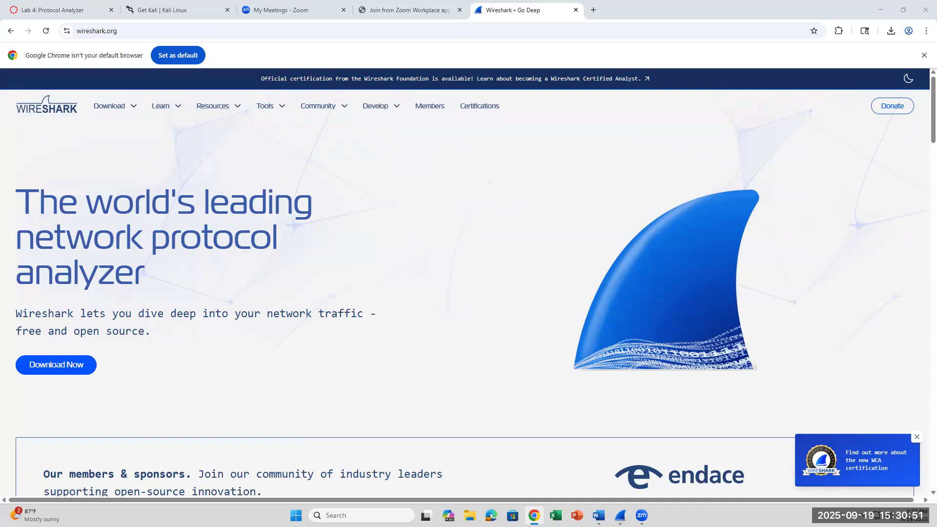
mouse_move(600, 516)
click(614, 465)
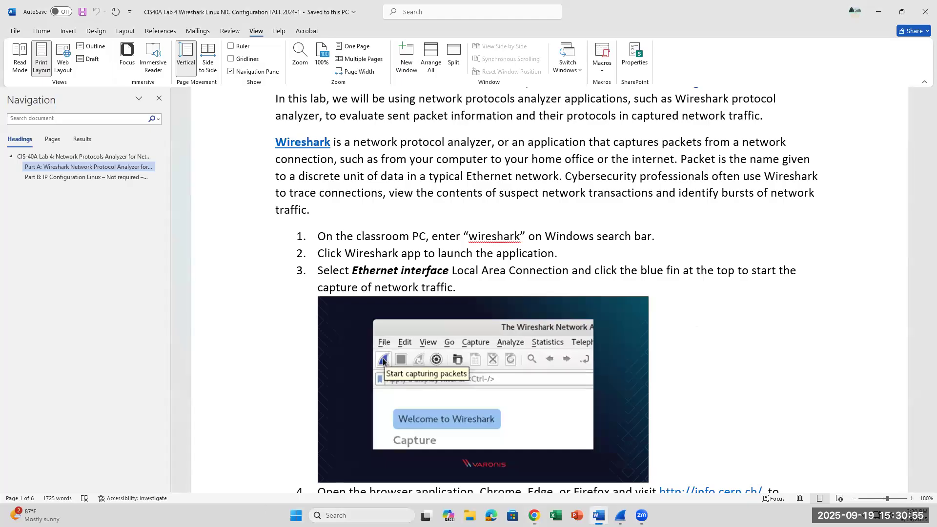
Step: Bring up the Wireshark window that is already running and close it
click(344, 515)
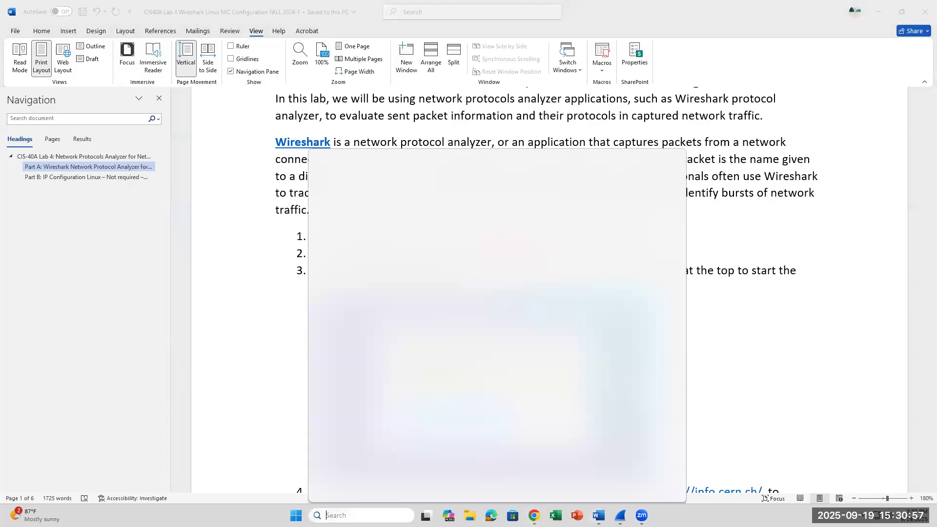
text(wireshark)
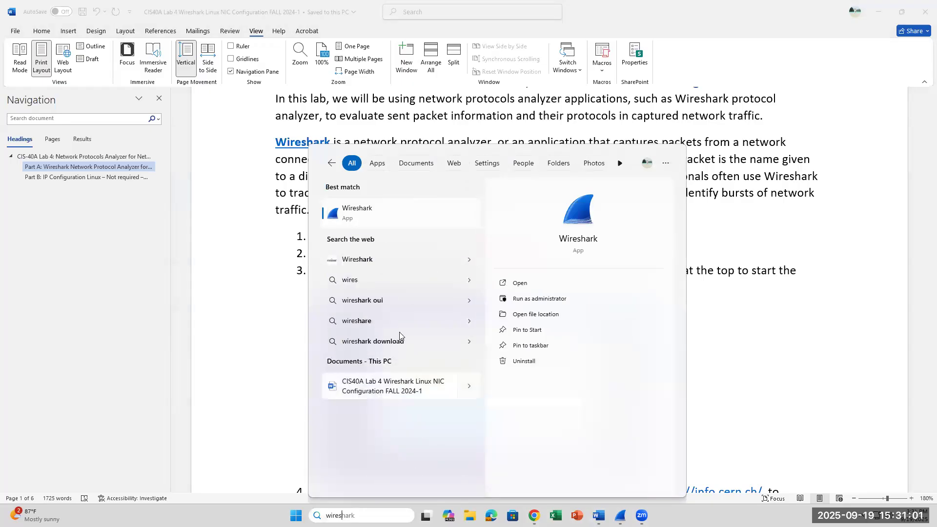
click(621, 515)
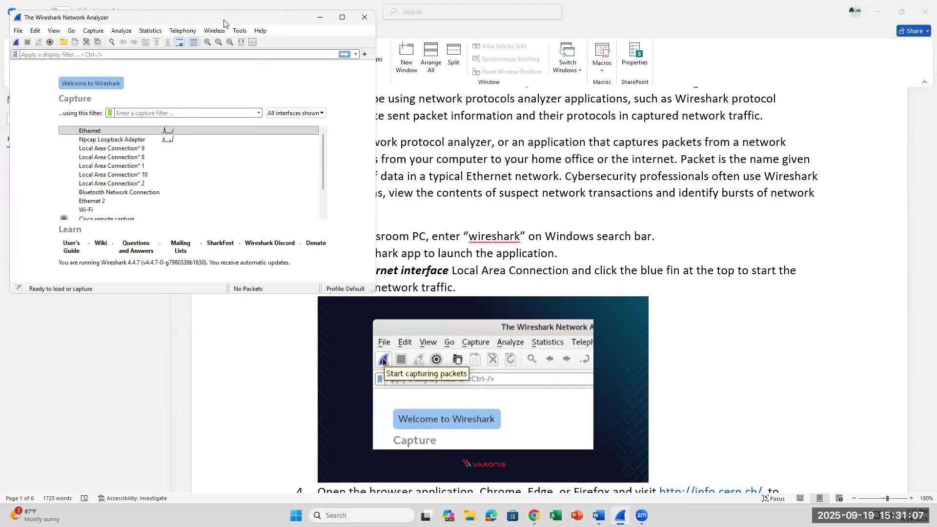
drag(223, 20, 225, 192)
click(366, 189)
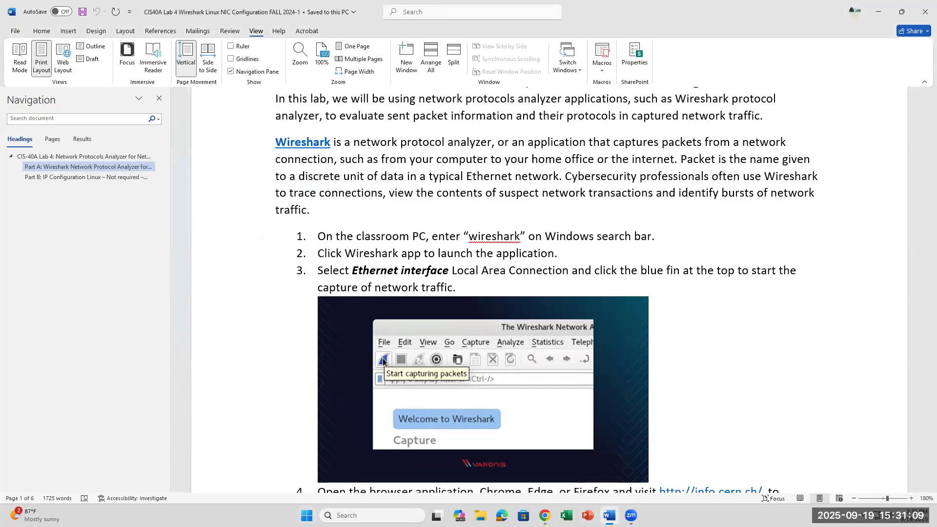
Step: Search Windows for "wireshark" and launch the Wireshark app
click(362, 516)
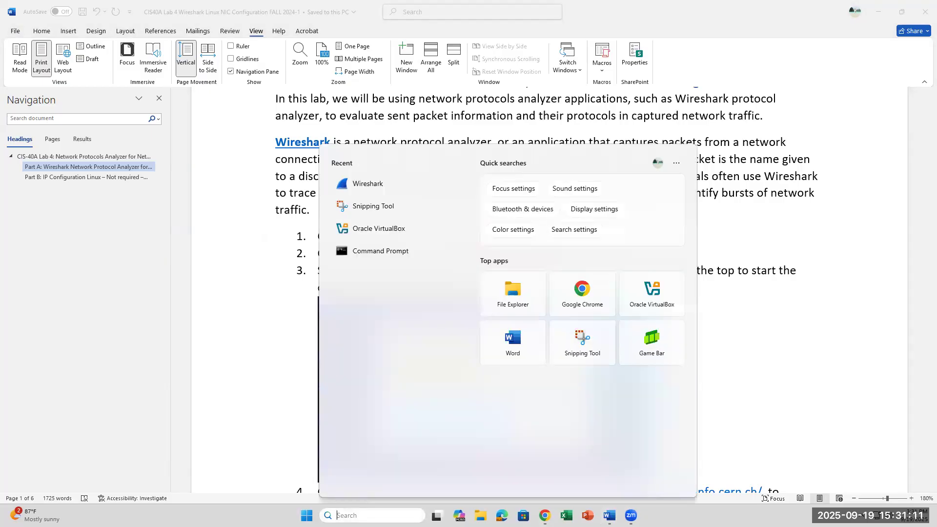
text(wireshark)
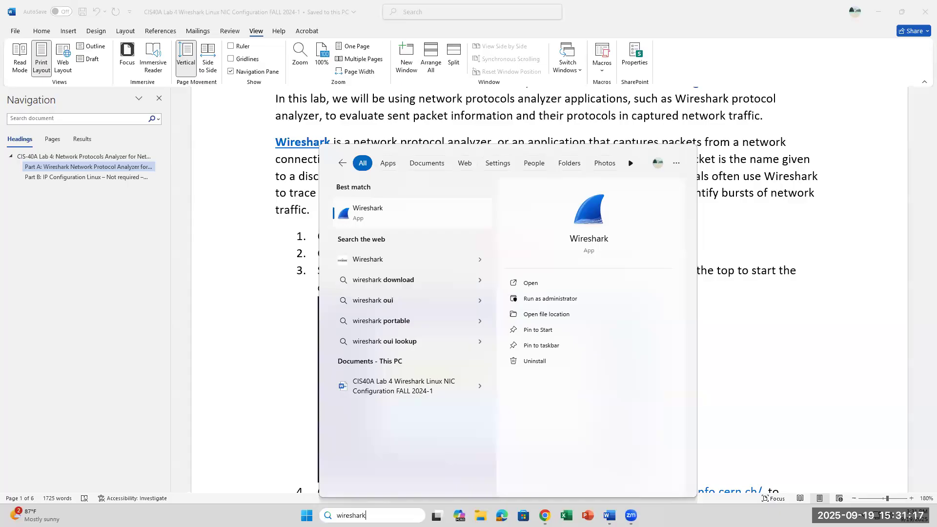
key(Return)
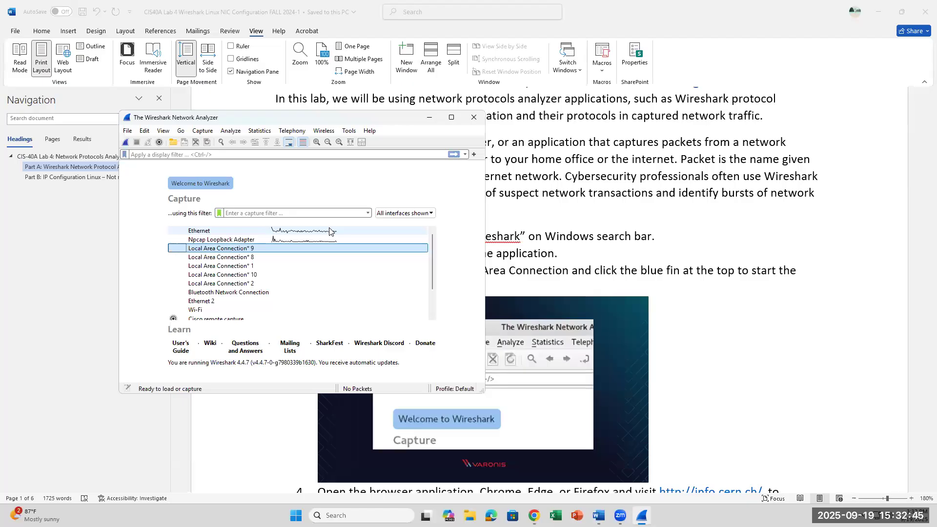
Step: Select the Ethernet interface in Wireshark and start capturing packets on it
click(220, 231)
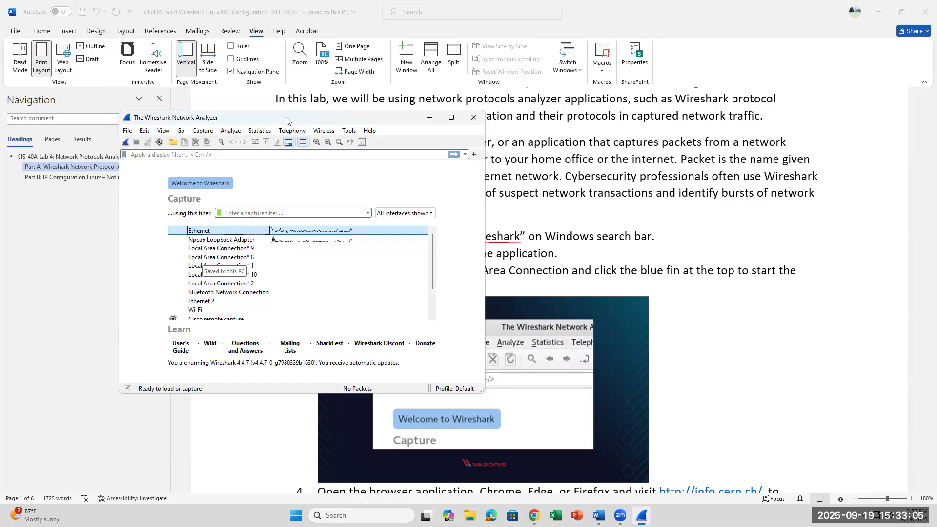
drag(286, 121, 223, 250)
scroll(527, 270, down, 6)
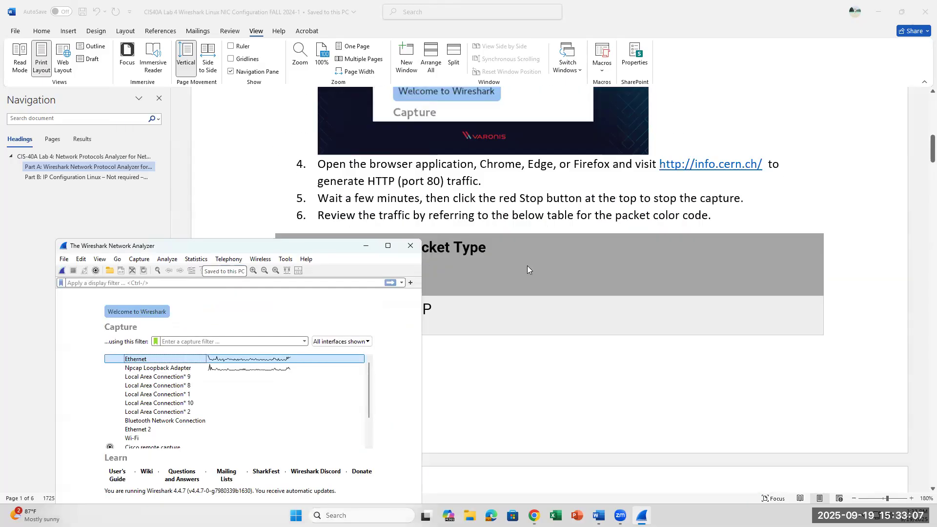
scroll(527, 266, down, 1)
drag(274, 247, 359, 130)
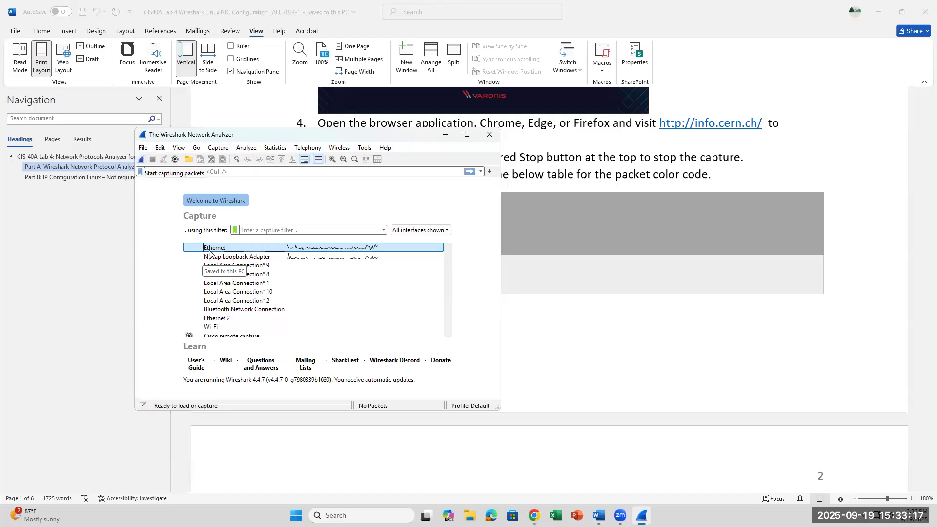
click(141, 159)
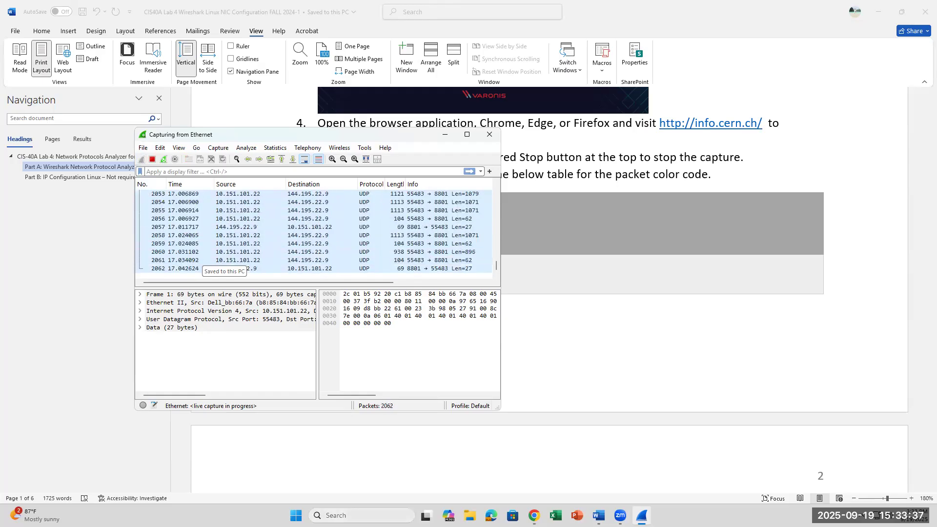
Step: Return to the Word lab document and examine the table of Wireshark packet colors and packet types
click(571, 446)
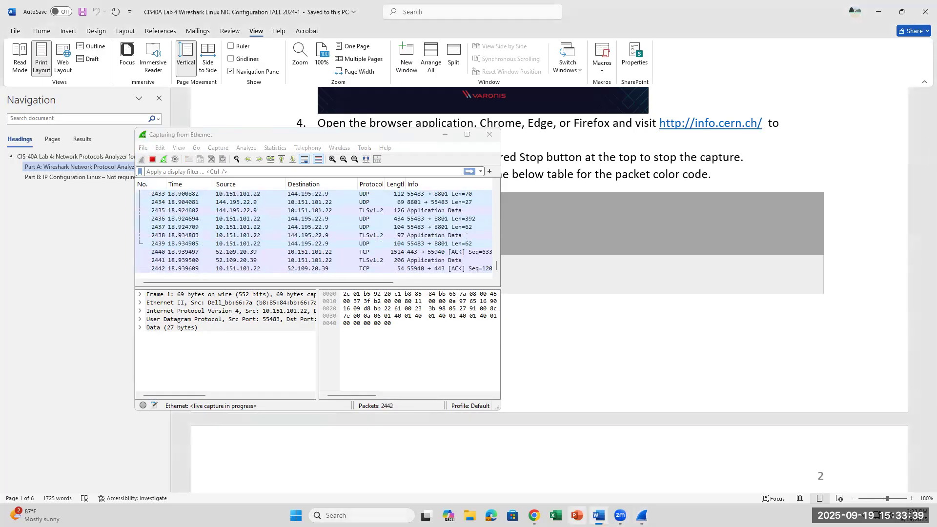
click(535, 514)
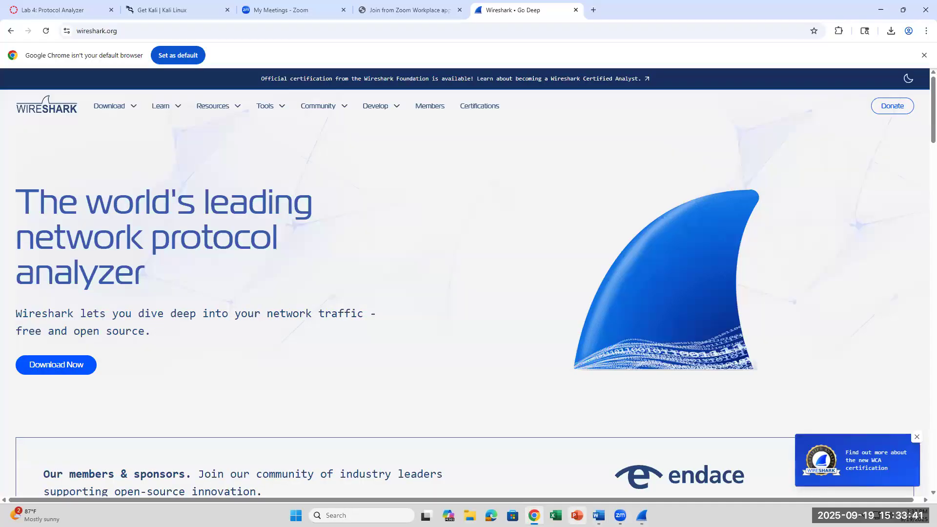
click(599, 516)
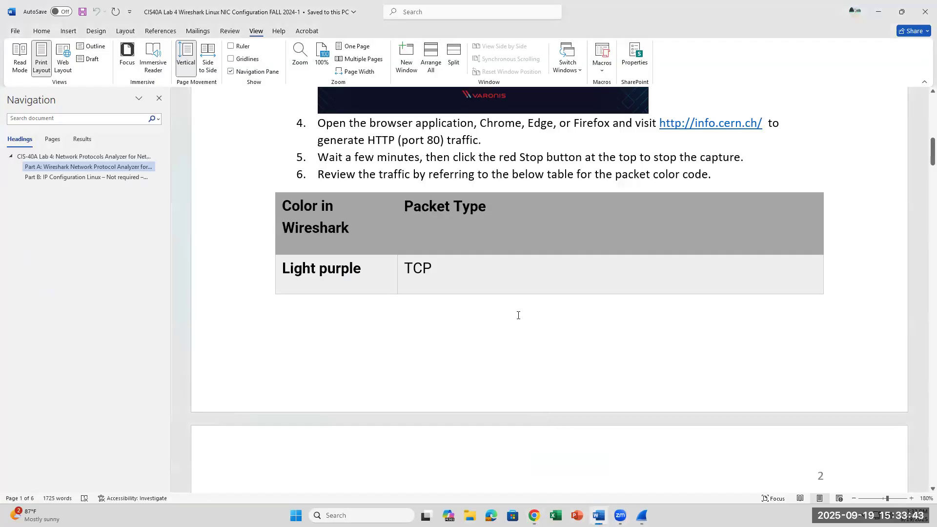
scroll(519, 316, down, 4)
scroll(519, 316, up, 1)
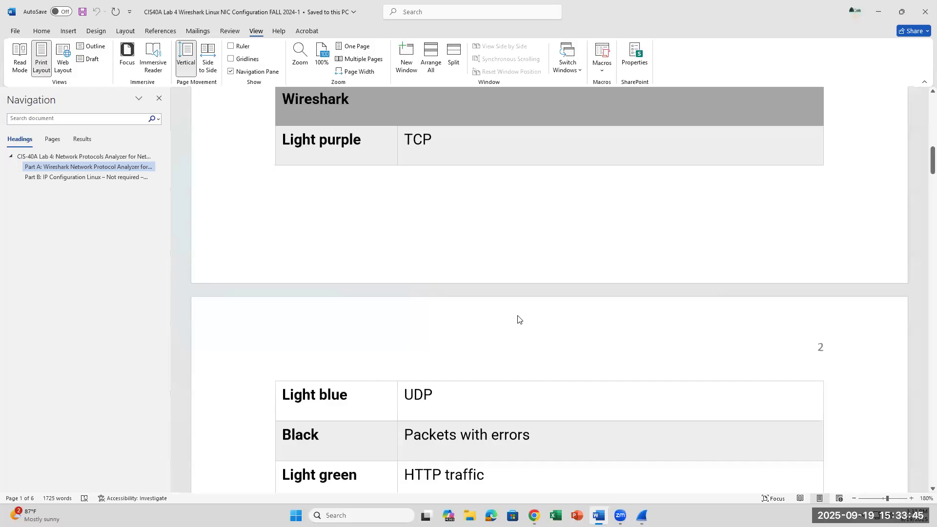
scroll(518, 315, up, 2)
scroll(518, 316, down, 1)
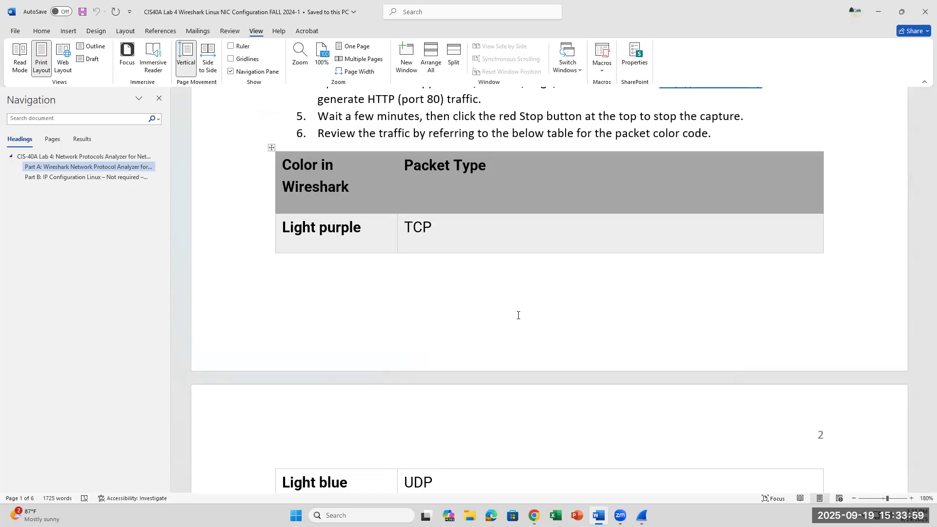
scroll(519, 315, down, 1)
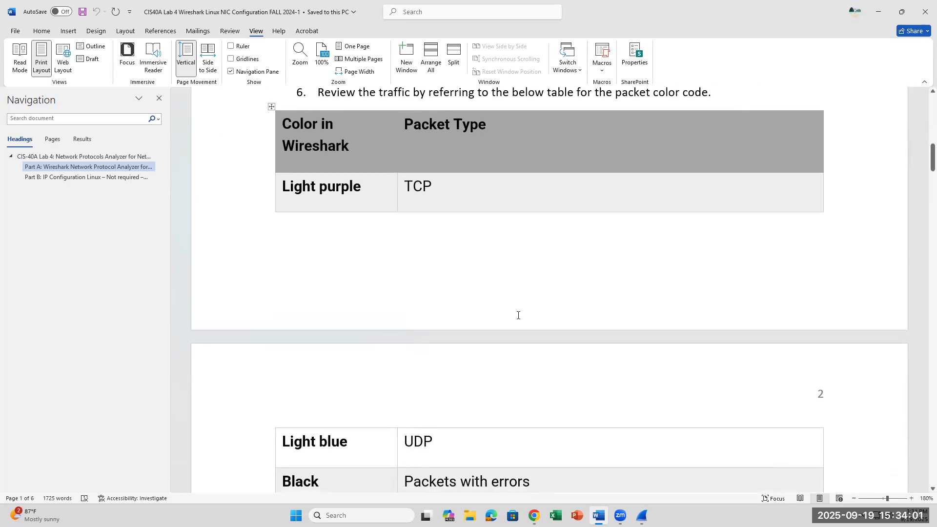
scroll(517, 315, up, 1)
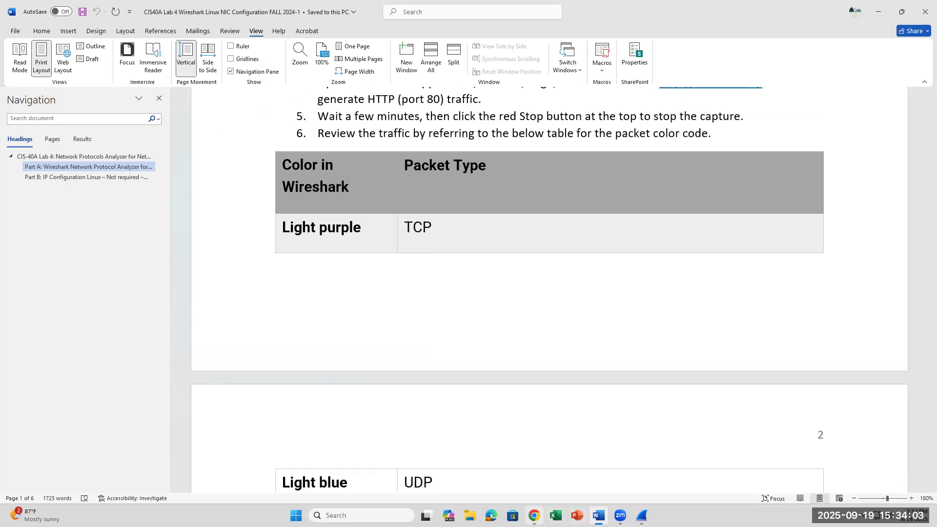
mouse_move(534, 516)
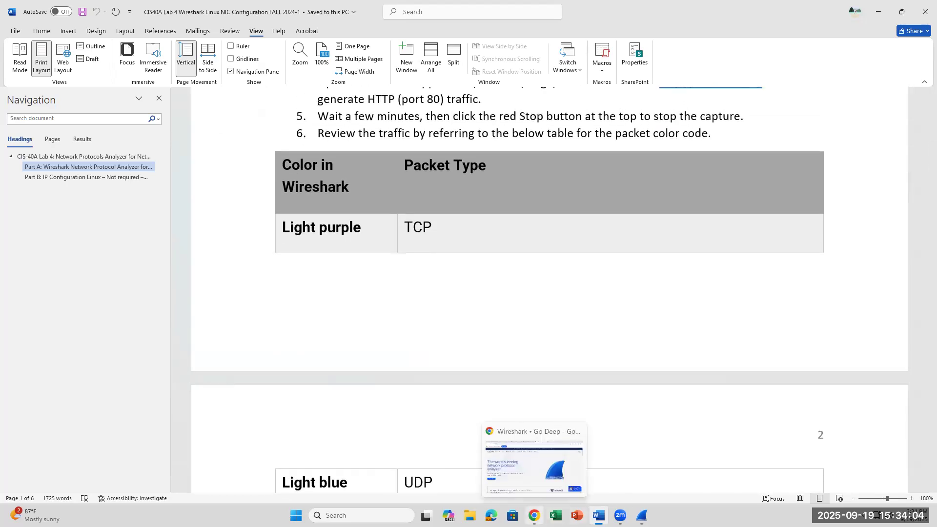
click(543, 508)
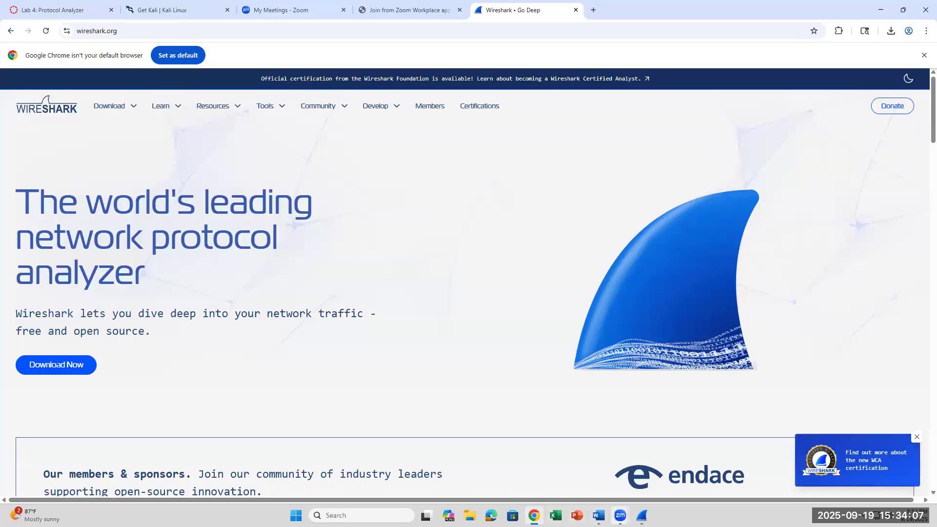
mouse_move(620, 515)
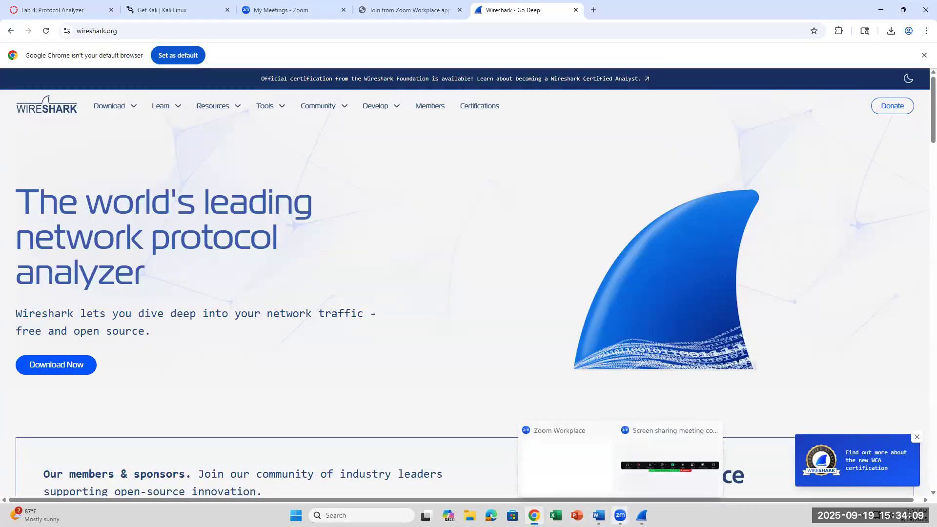
click(599, 516)
scroll(544, 368, up, 3)
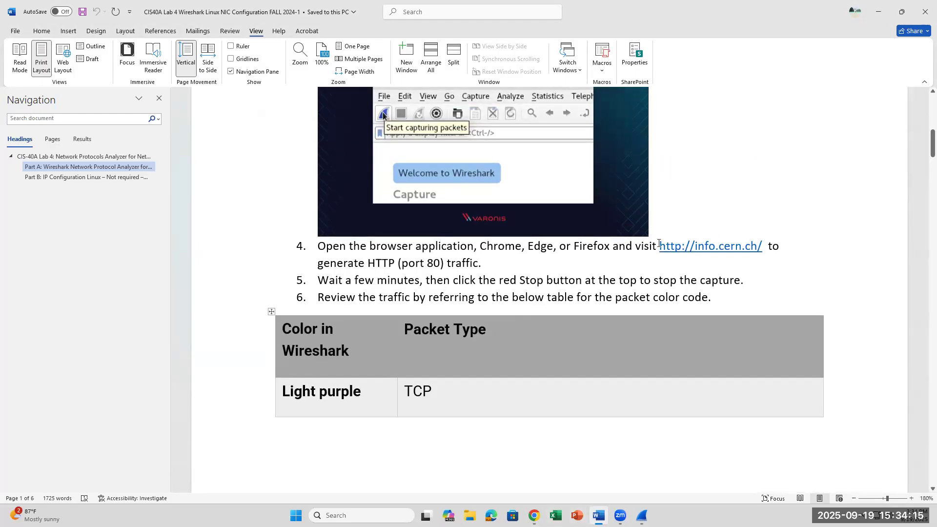
drag(659, 244, 773, 246)
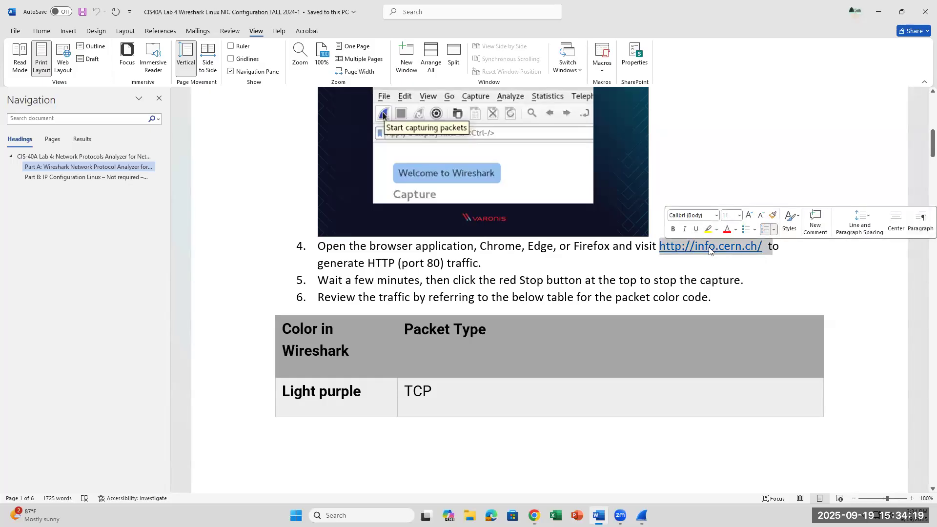
click(760, 305)
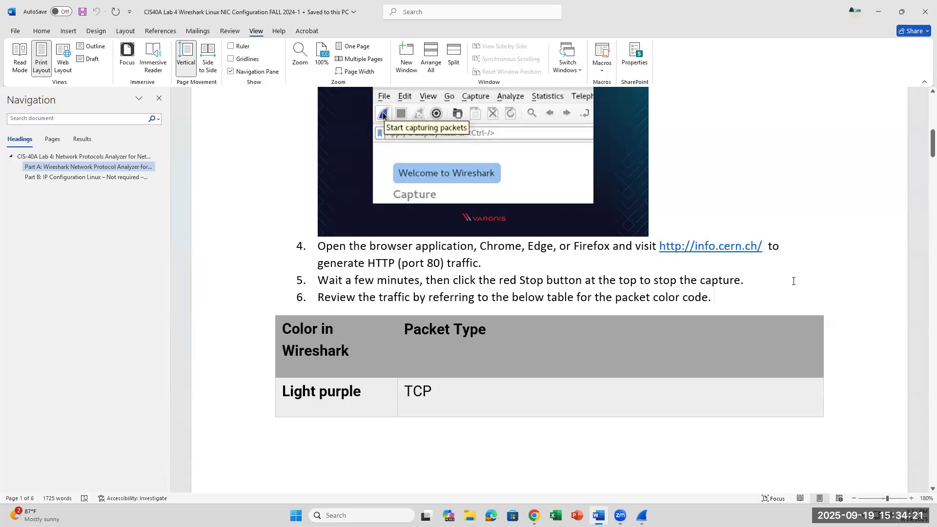
ctrl+click(739, 247)
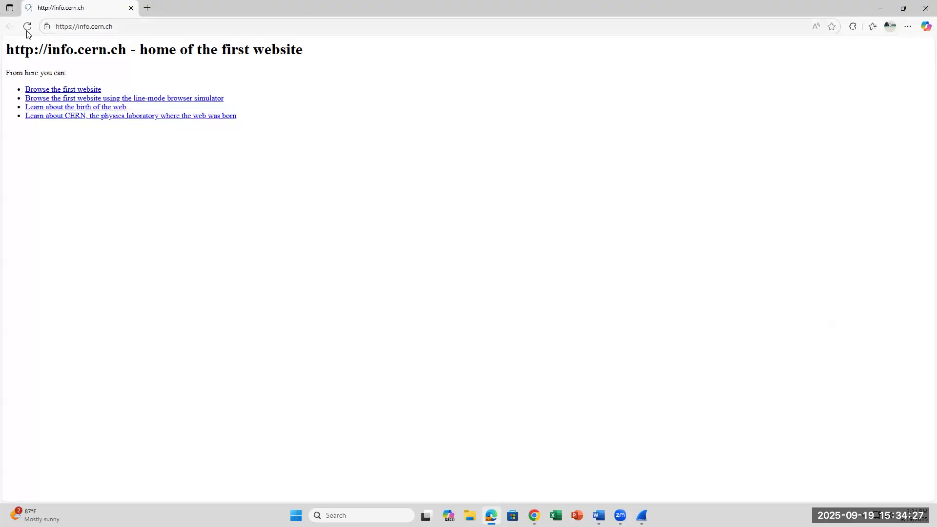
drag(6, 52, 140, 51)
key(ctrl+c)
right_click(107, 55)
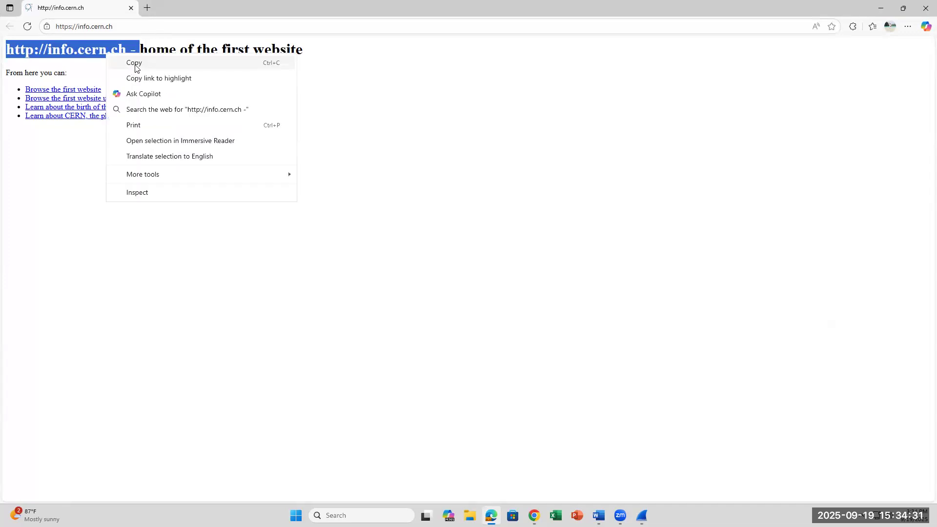
click(124, 21)
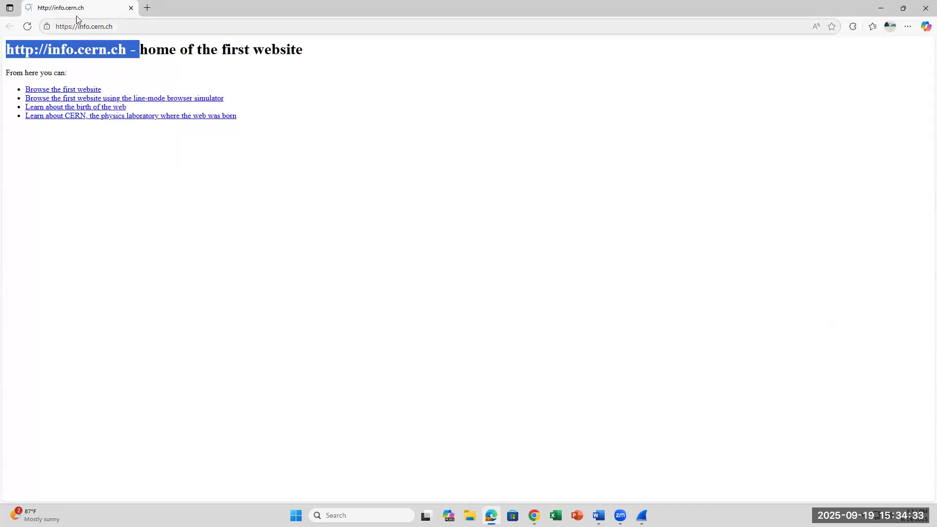
click(121, 26)
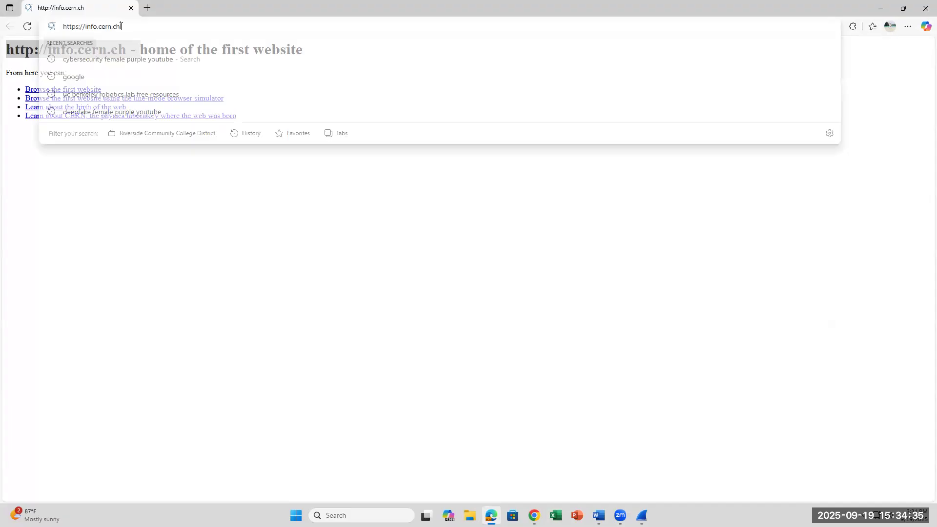
key(ctrl+v)
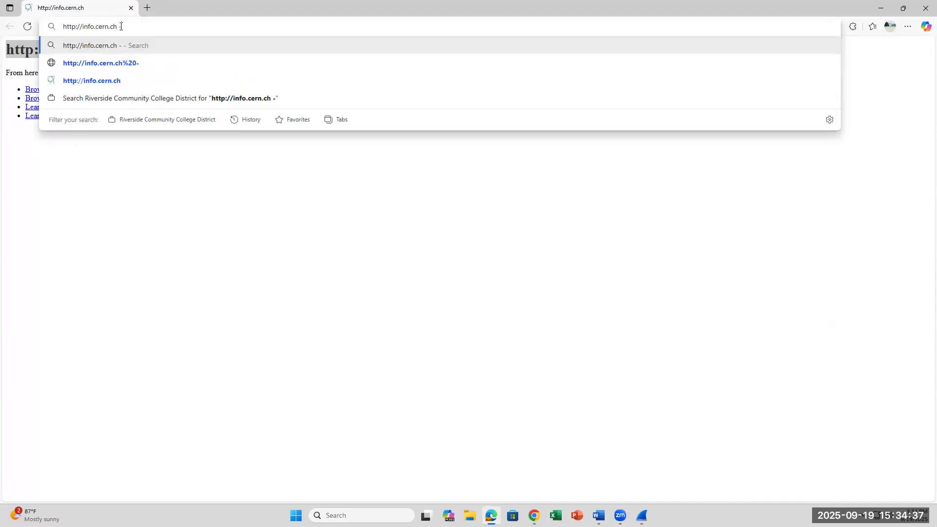
key(BackSpace)
key(BackSpace)
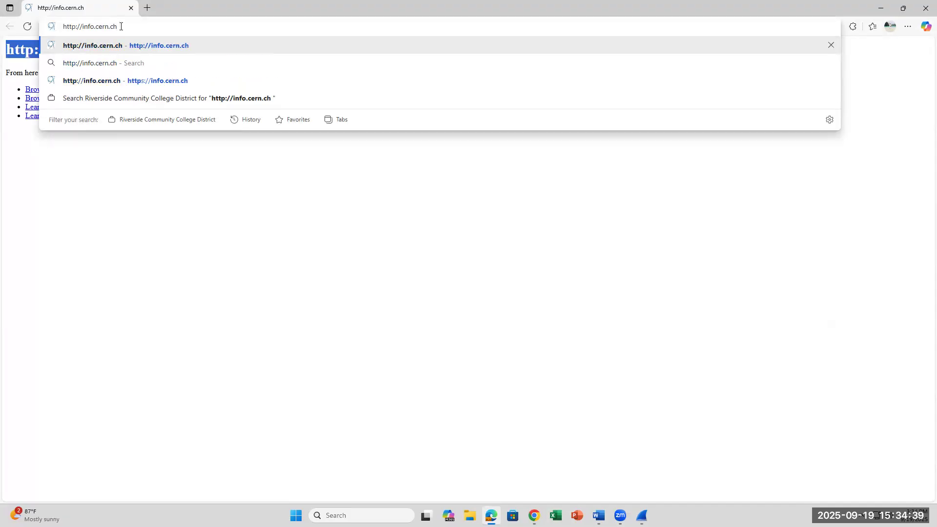
key(Return)
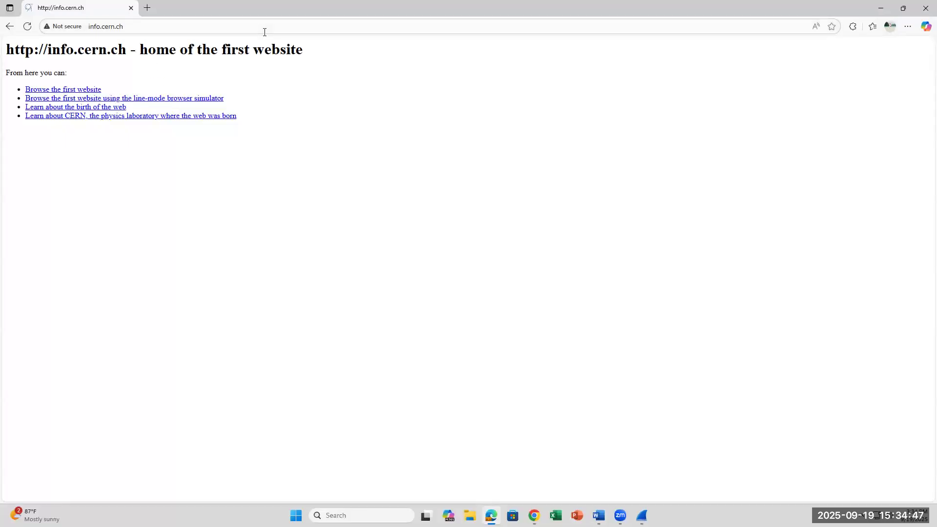
Step: Inspect the site information and connection security details for info.cern.ch
click(62, 26)
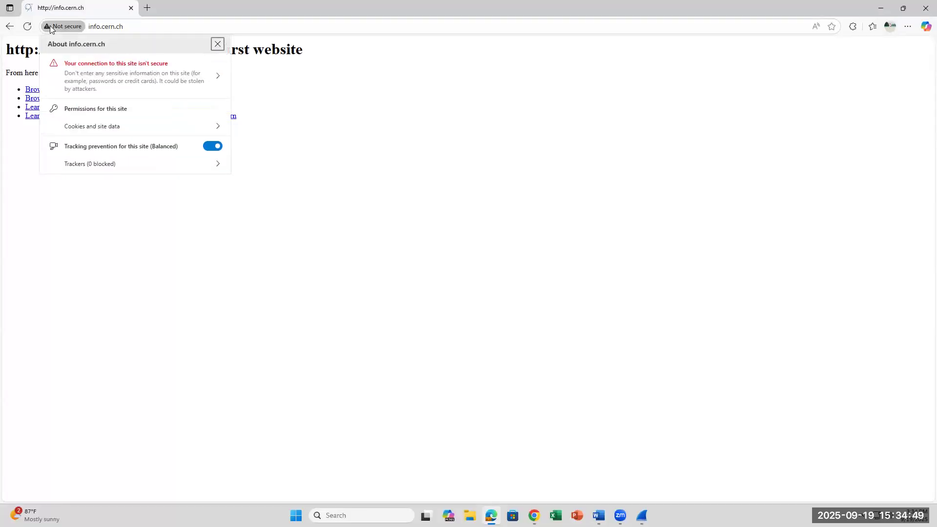
click(215, 77)
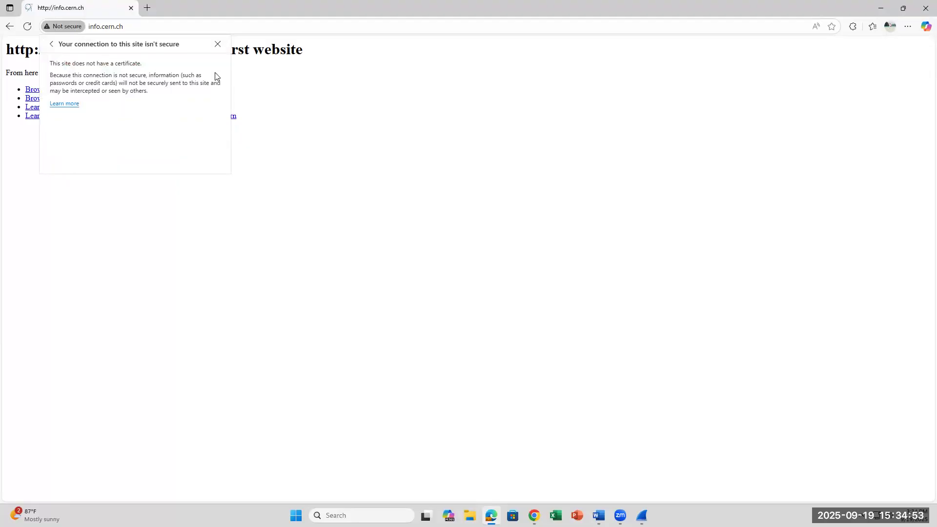
click(464, 88)
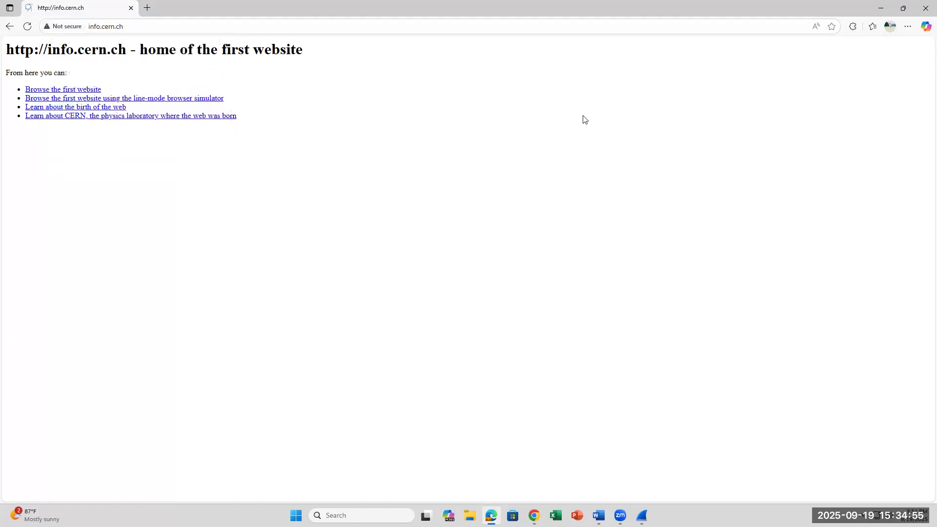
Step: Compare the previous HTTPS version of the info.cern.ch page with its HTTP version, and check the address shown
click(169, 24)
click(176, 234)
click(9, 27)
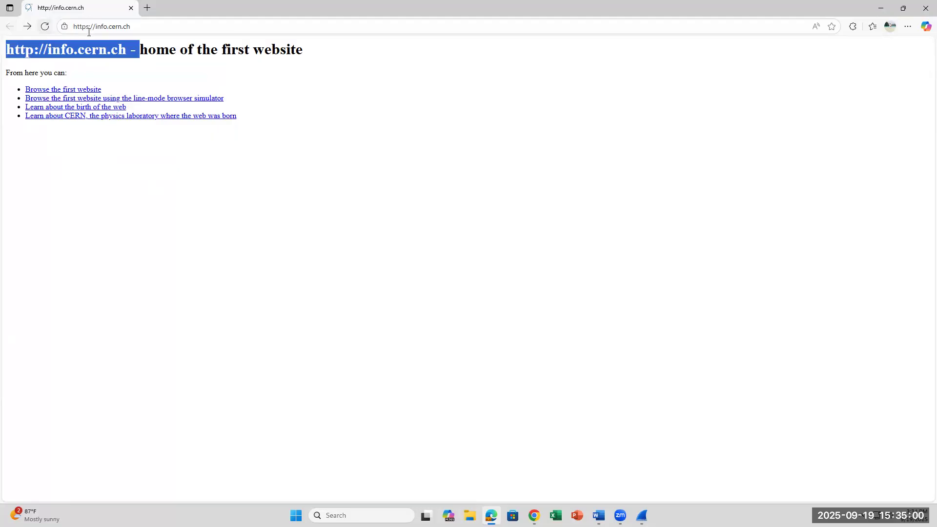
click(27, 28)
click(151, 30)
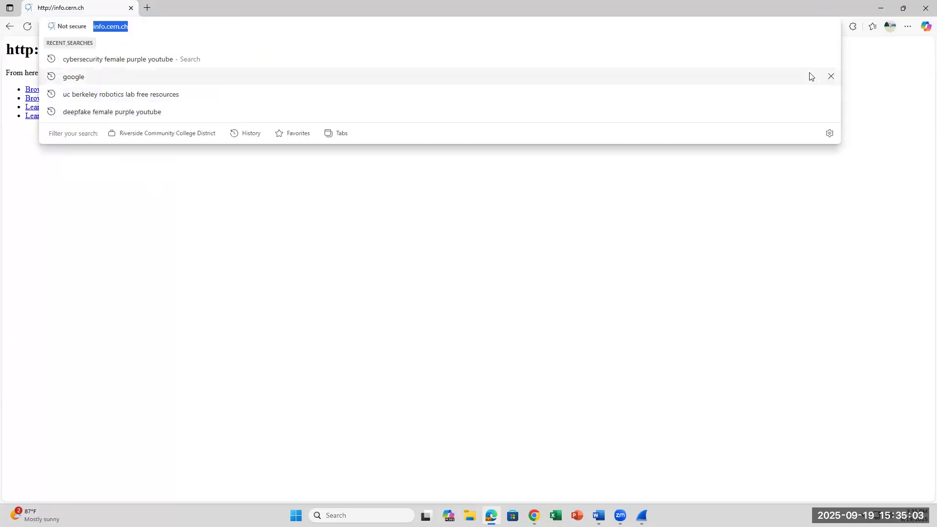
click(687, 308)
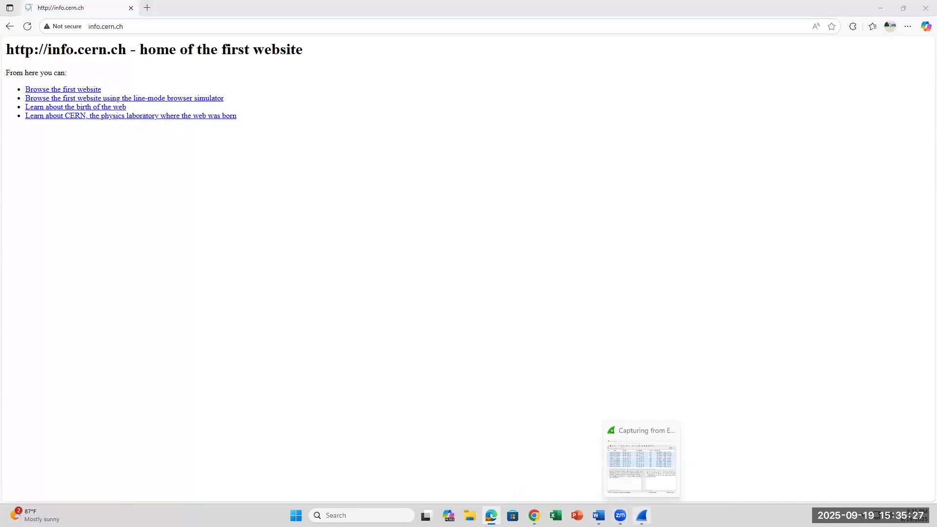
Step: Switch to Wireshark, stop the running Ethernet capture and quit the program without saving the packets
click(599, 516)
click(642, 515)
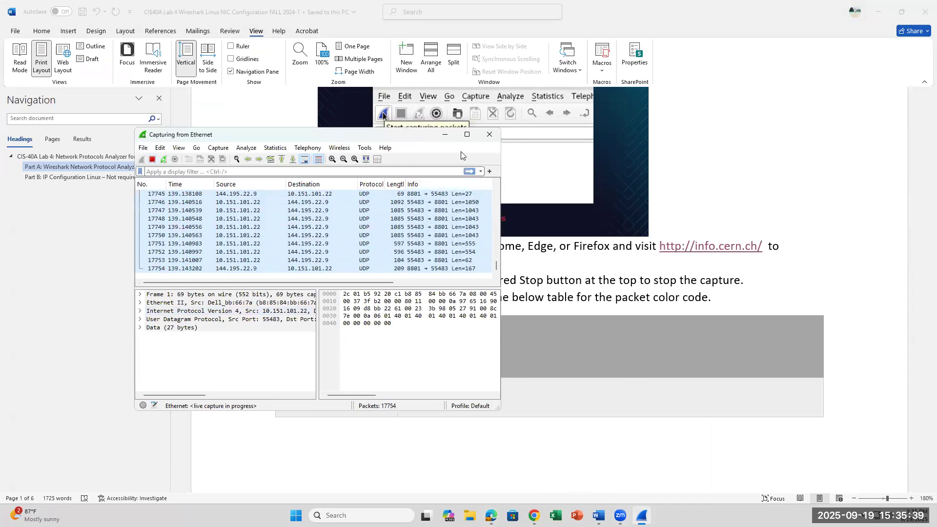
click(489, 135)
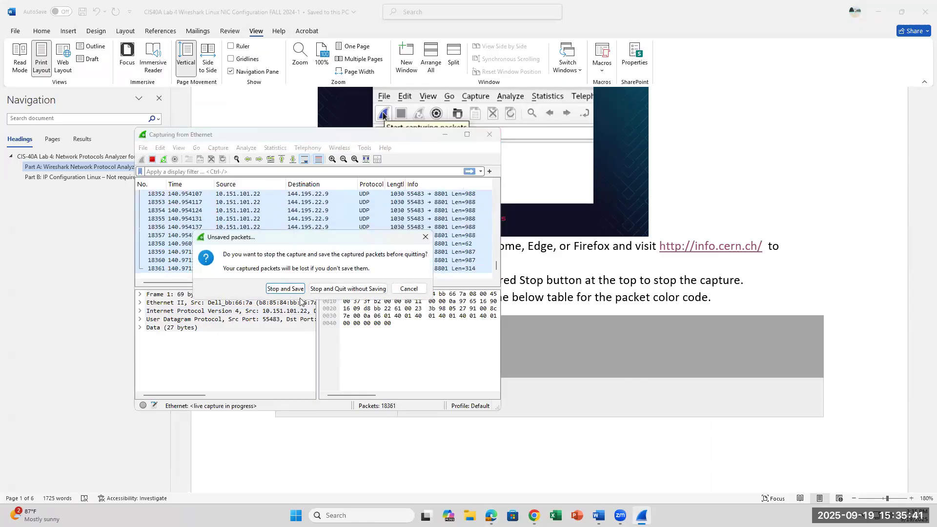
click(283, 289)
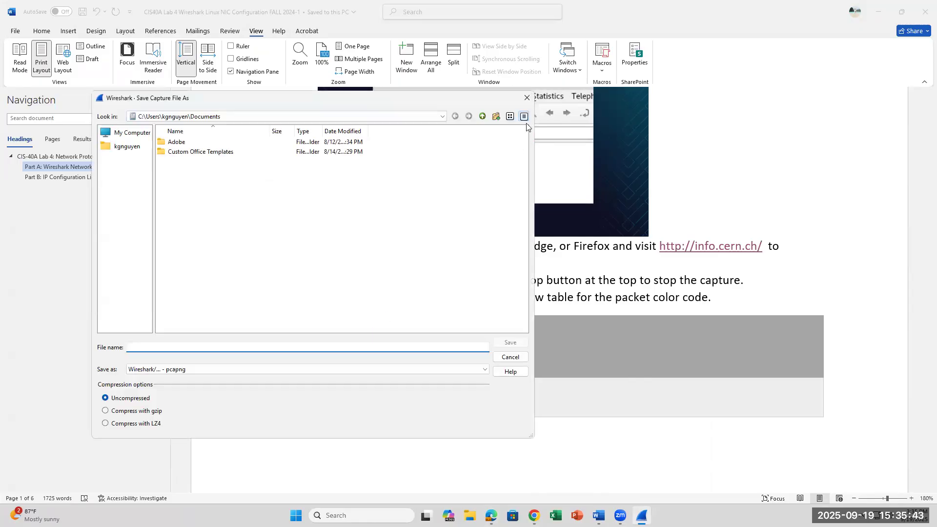
click(528, 99)
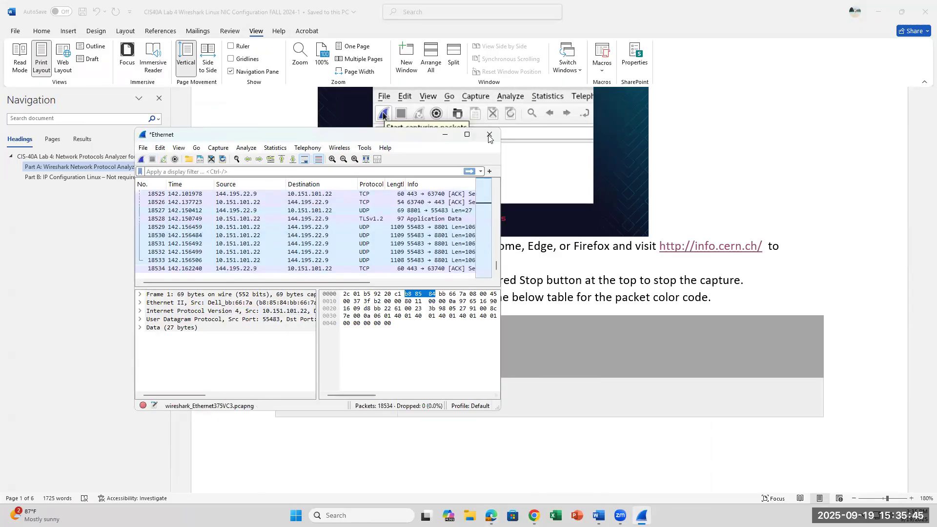
key(Tab)
key(Return)
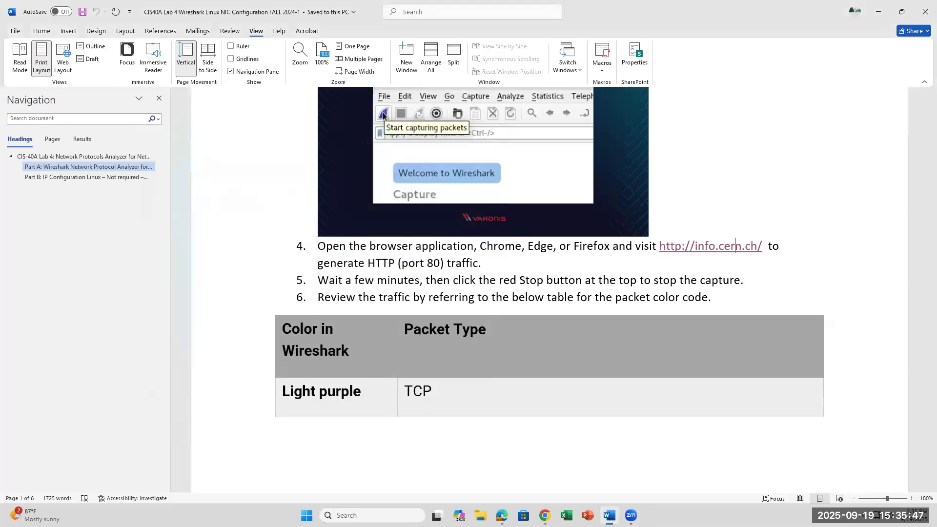
Step: Search Windows for Wireshark and relaunch it
key(super+s)
text(wirehs)
key(Return)
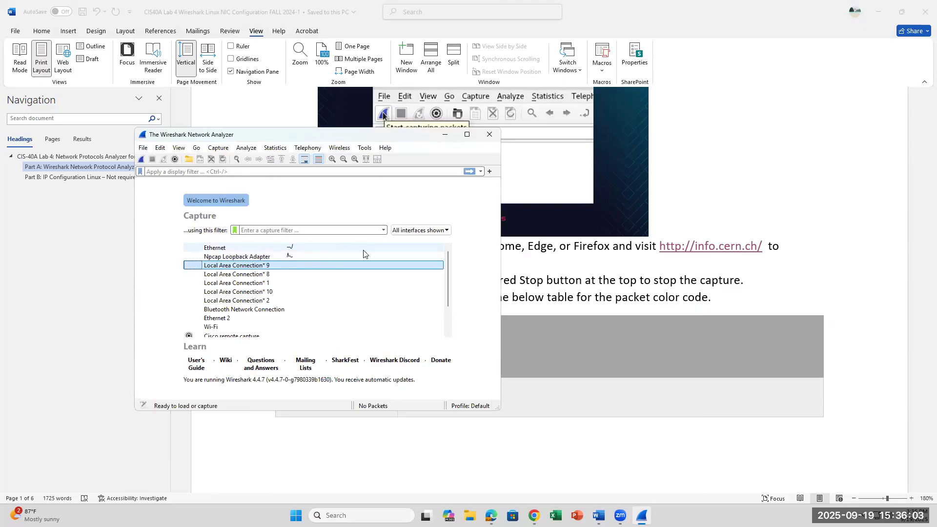
Step: Start a new packet capture on the Ethernet interface and switch to the info.cern.ch page in Edge
click(261, 249)
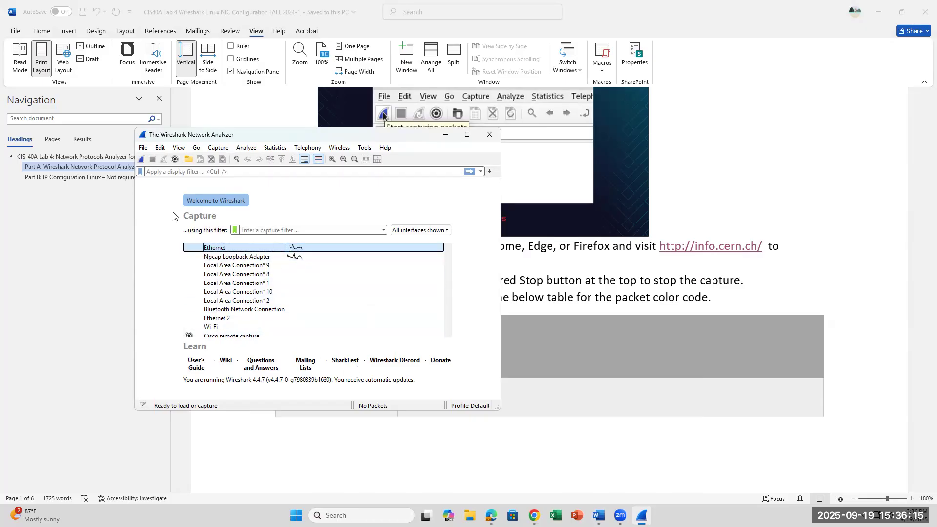
click(143, 161)
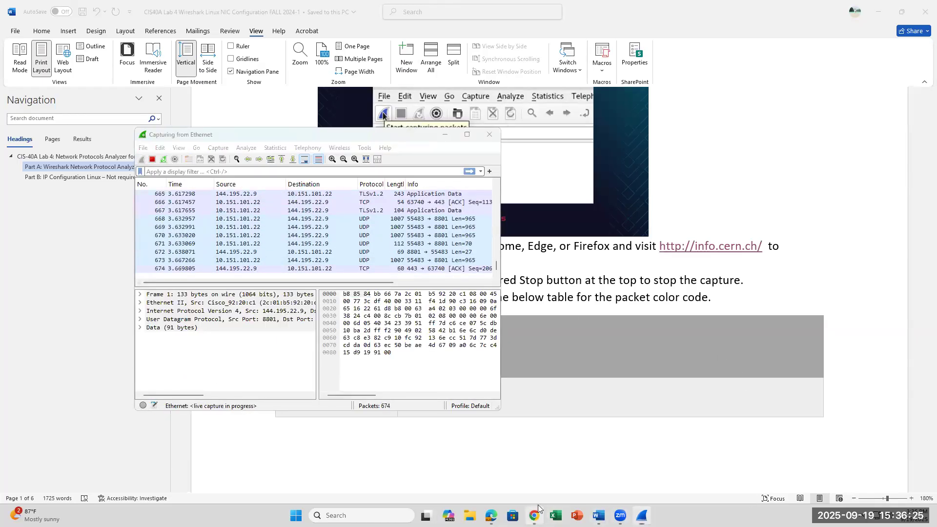
key(alt+Tab)
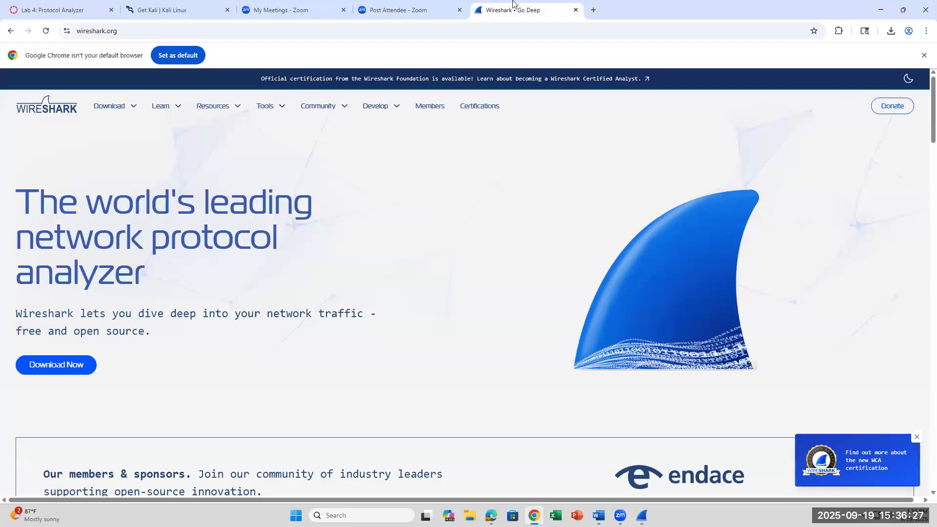
click(492, 515)
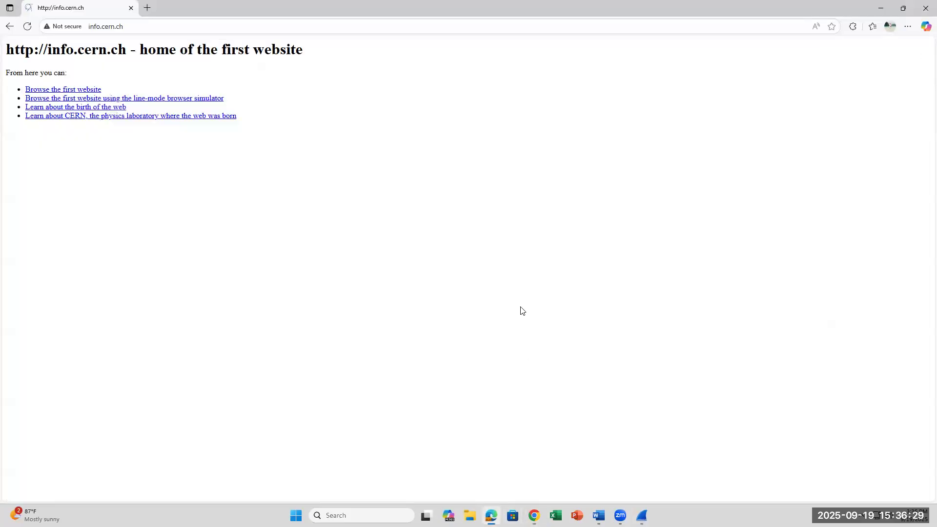
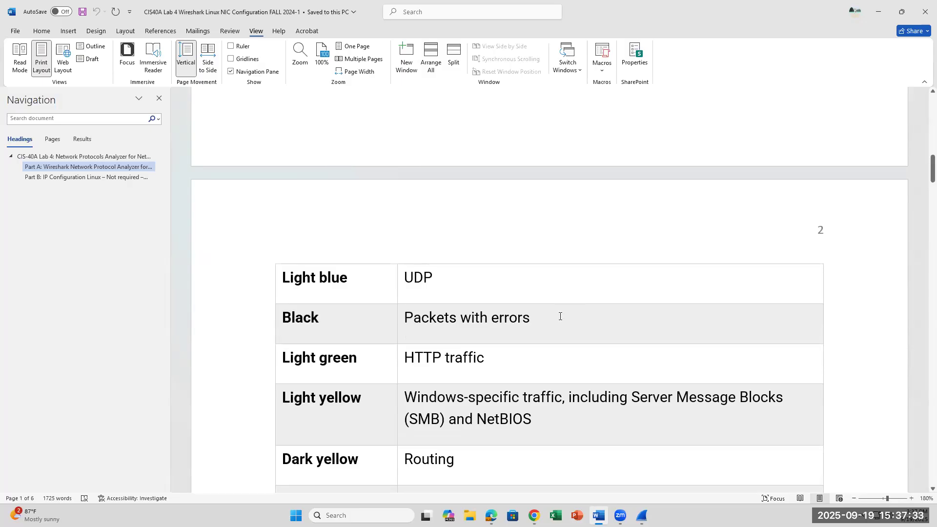
Step: Examine the packet color table and the descriptions of Wireshark's columns and panes in the Word lab document
click(526, 362)
scroll(475, 427, down, 2)
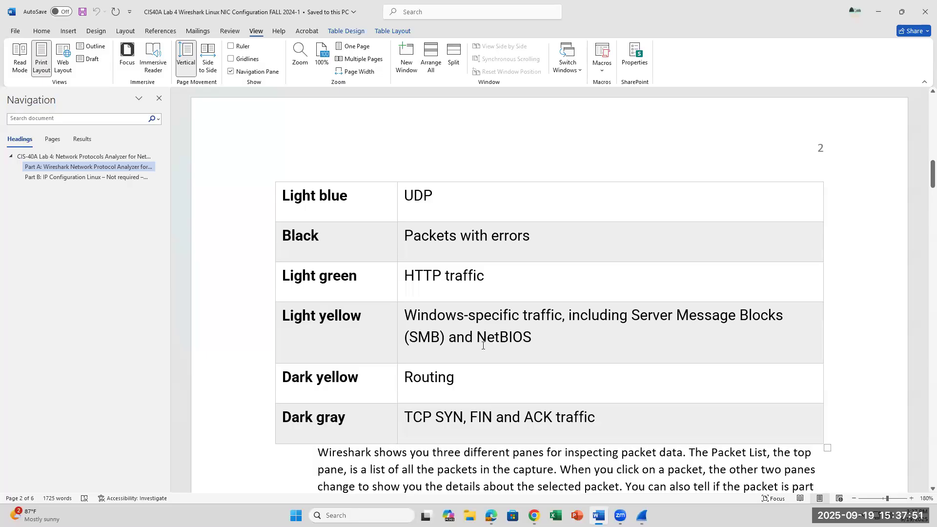
click(476, 384)
scroll(532, 415, down, 1)
scroll(532, 432, up, 1)
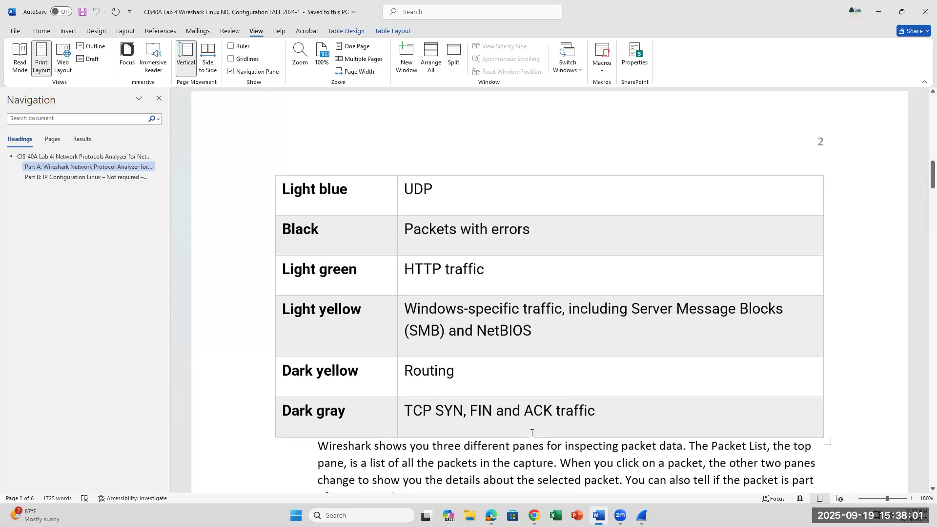
click(562, 424)
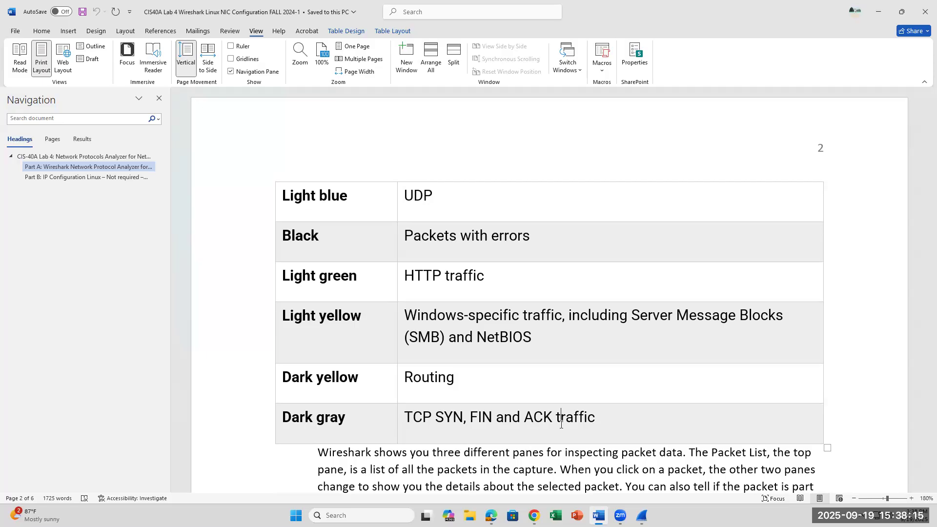
scroll(561, 425, down, 5)
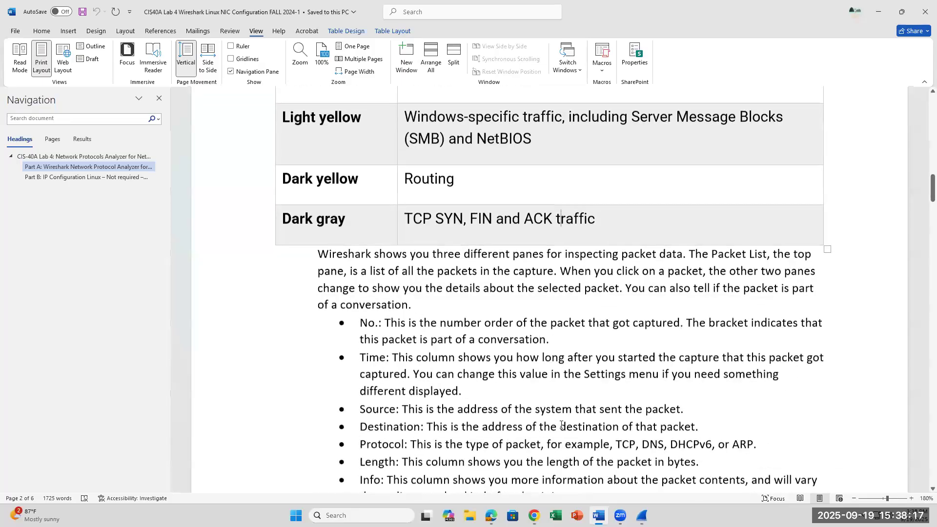
scroll(561, 424, down, 1)
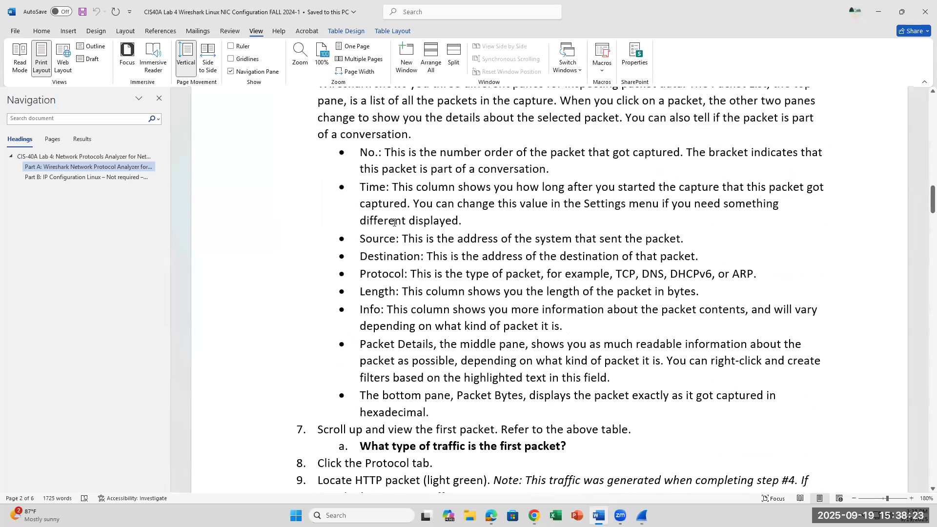
scroll(486, 355, down, 1)
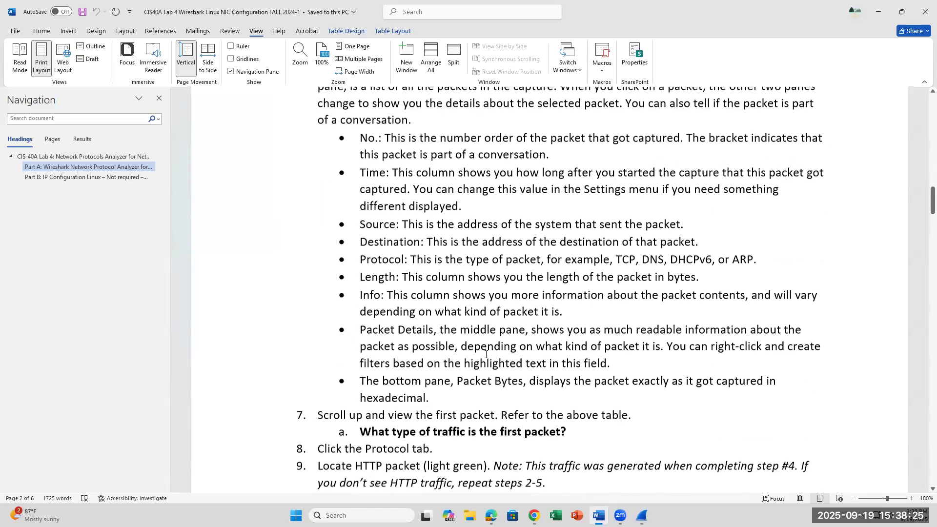
Step: Switch to Wireshark and stop the Ethernet capture
click(643, 516)
key(ctrl+e)
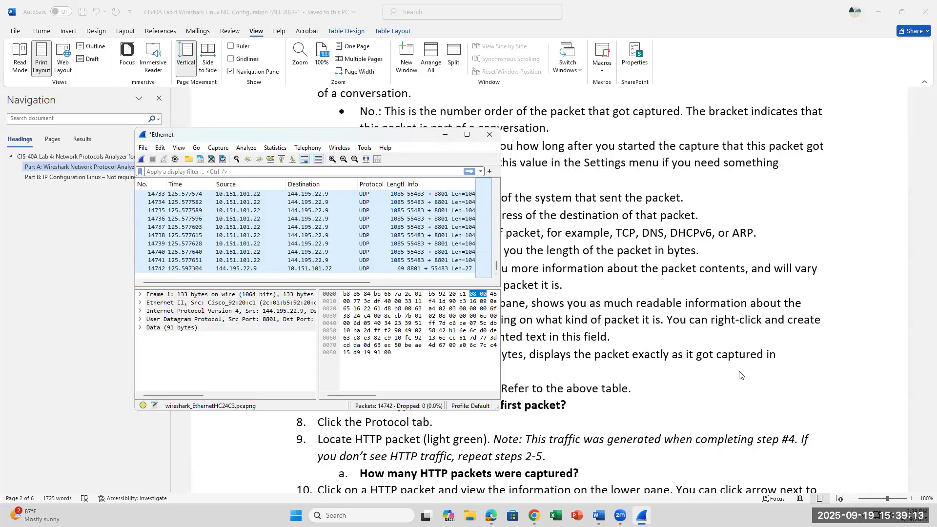
Step: Read instruction 7 in the Word lab document and view the first packet in the Wireshark packet list
click(593, 267)
scroll(612, 226, down, 2)
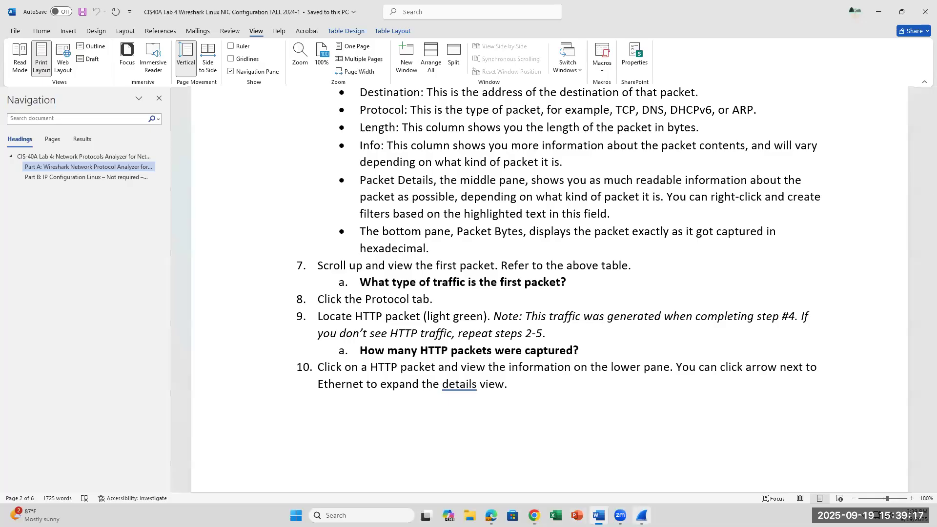
key(alt+Tab)
drag(497, 265, 506, 182)
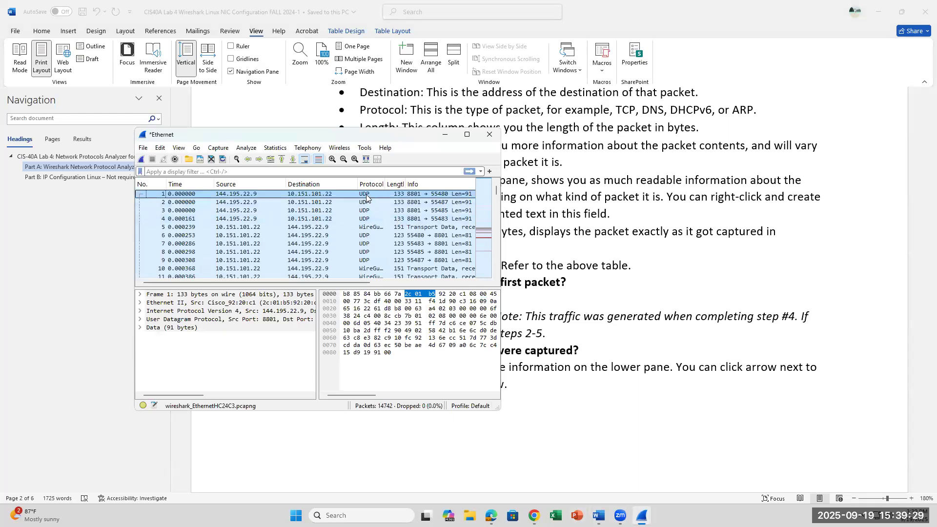
Step: Read instructions 8 to 10 about locating HTTP packets in the Word lab document, and return to the Wireshark capture
click(656, 213)
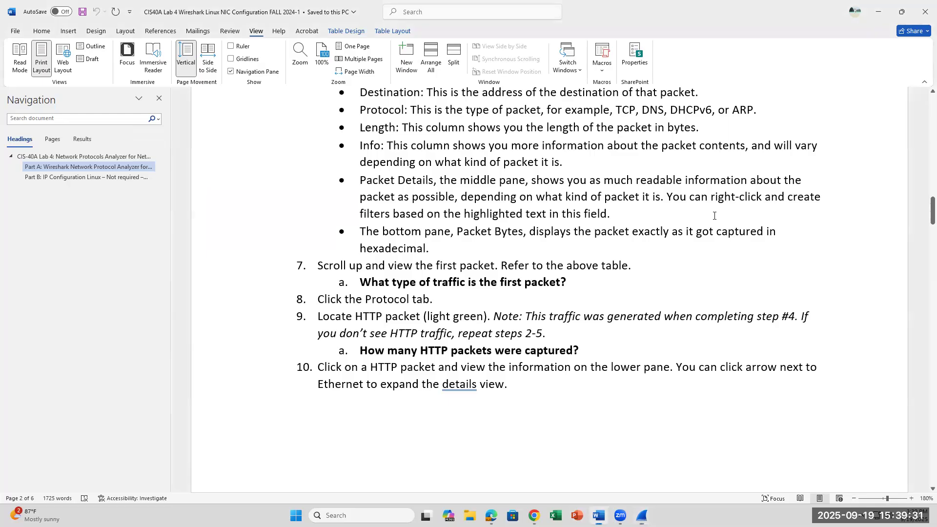
scroll(656, 213, down, 1)
scroll(656, 213, down, 2)
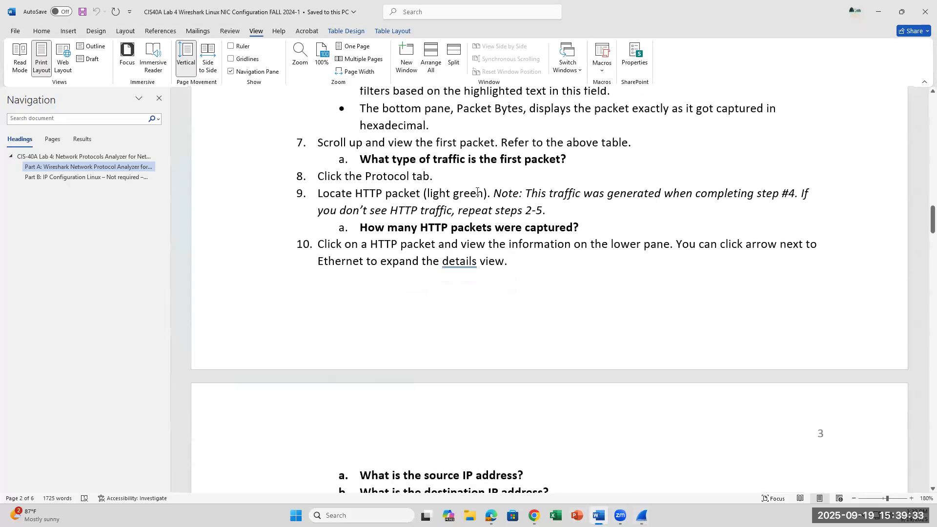
click(640, 513)
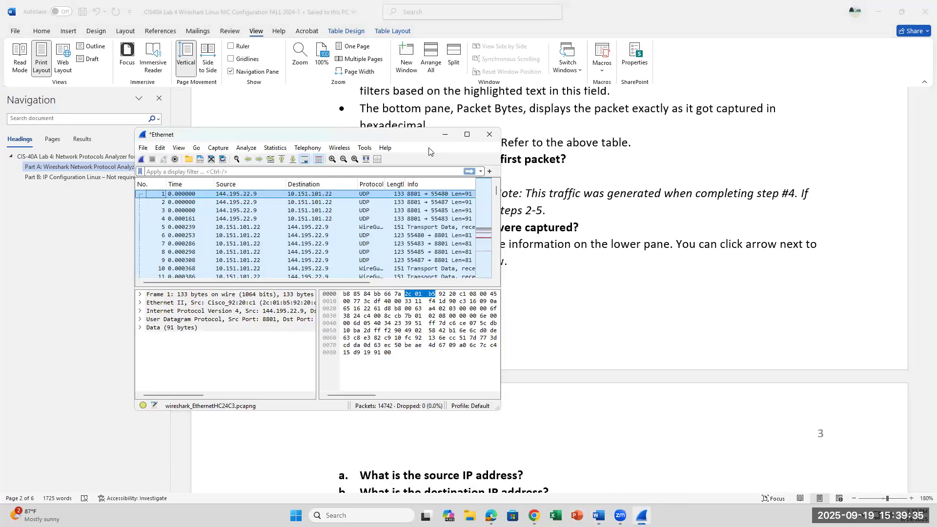
Step: Move the Wireshark window clear of instructions 7 and 8 and examine the first packet's columns in the packet list
drag(406, 139, 442, 220)
click(531, 276)
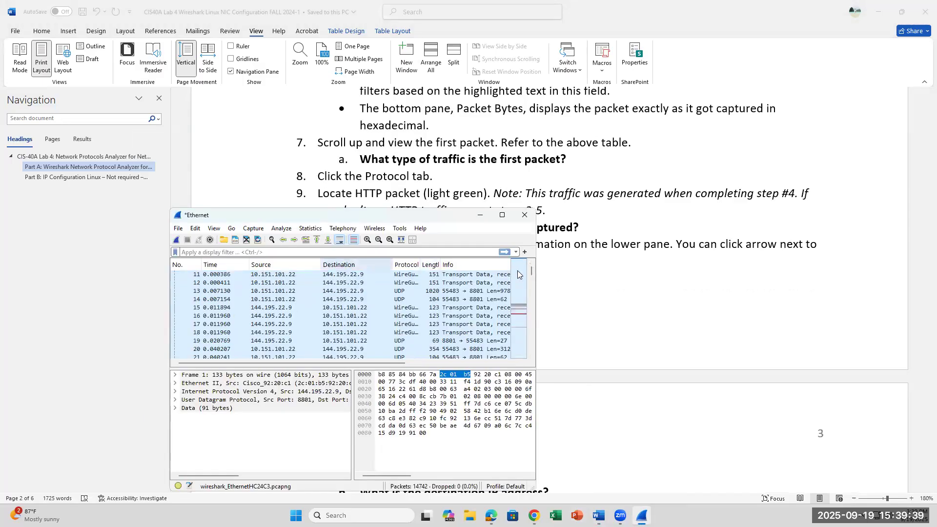
drag(532, 270, 532, 261)
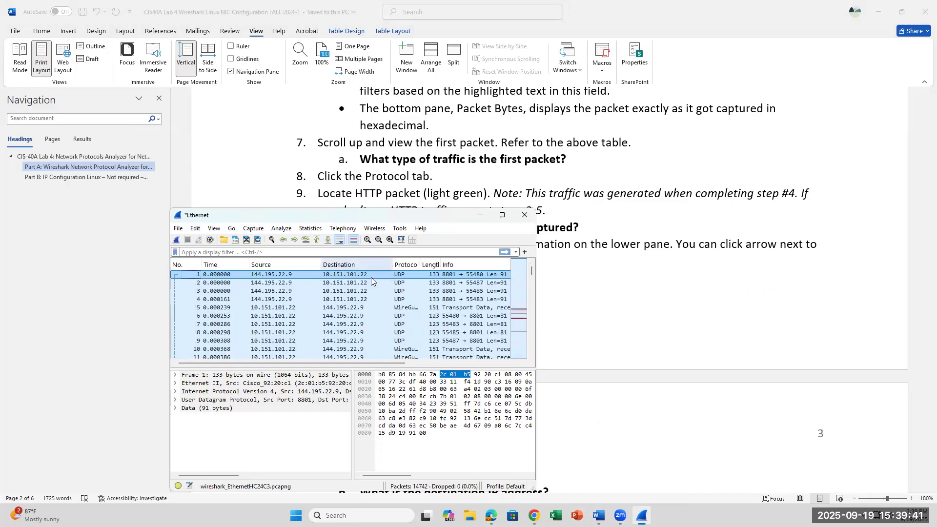
click(384, 276)
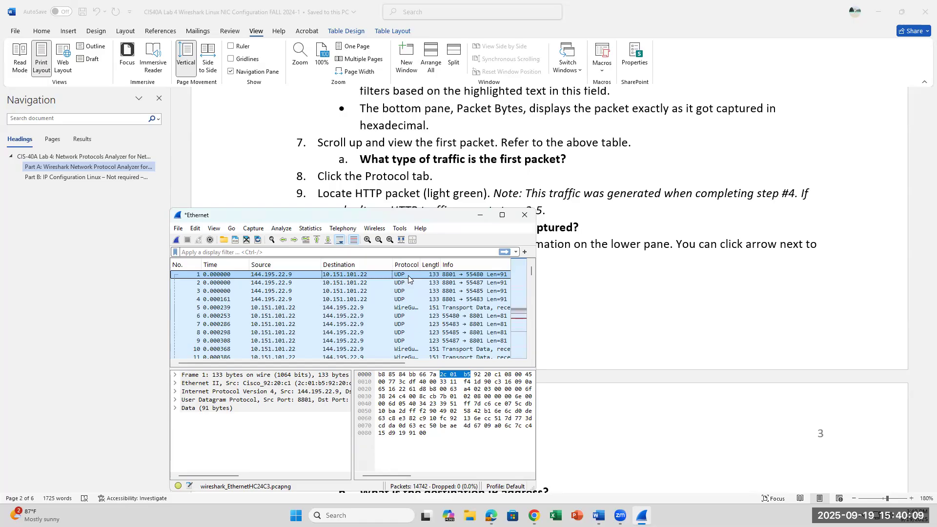
drag(398, 366, 439, 362)
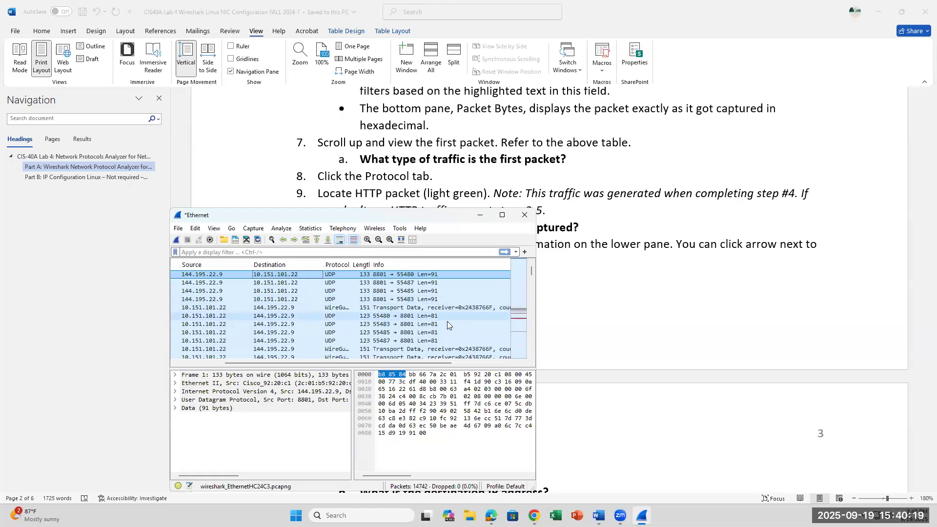
drag(417, 364, 196, 364)
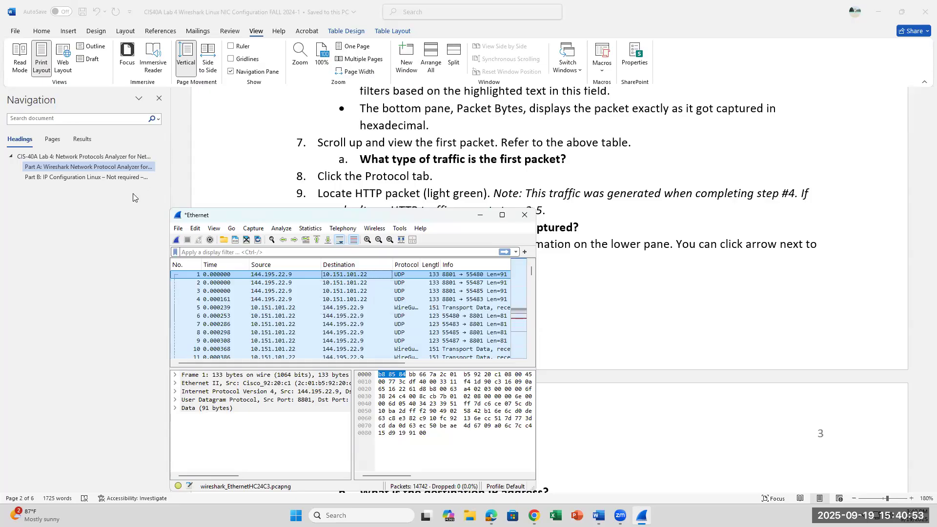
Step: Open packet 1 in its own window and review its expanded Frame details, including encapsulation type and frame length
double_click(244, 275)
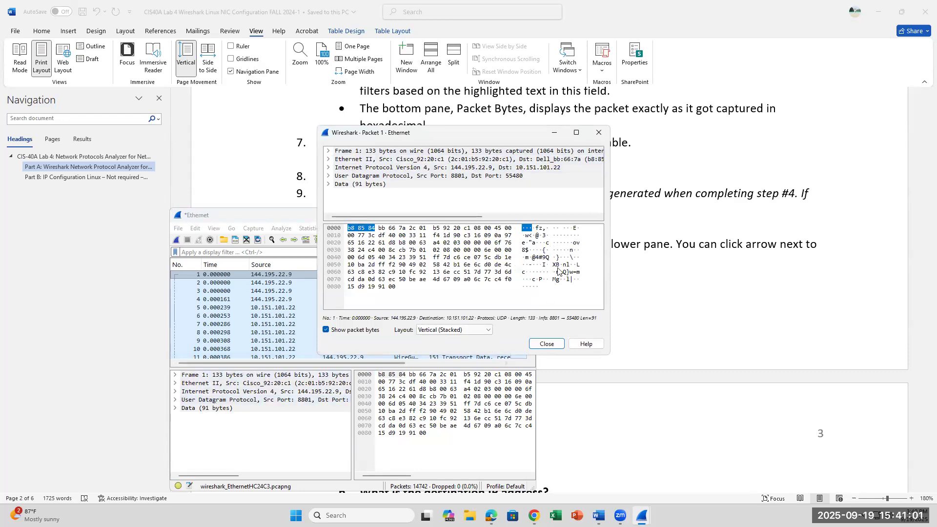
click(329, 152)
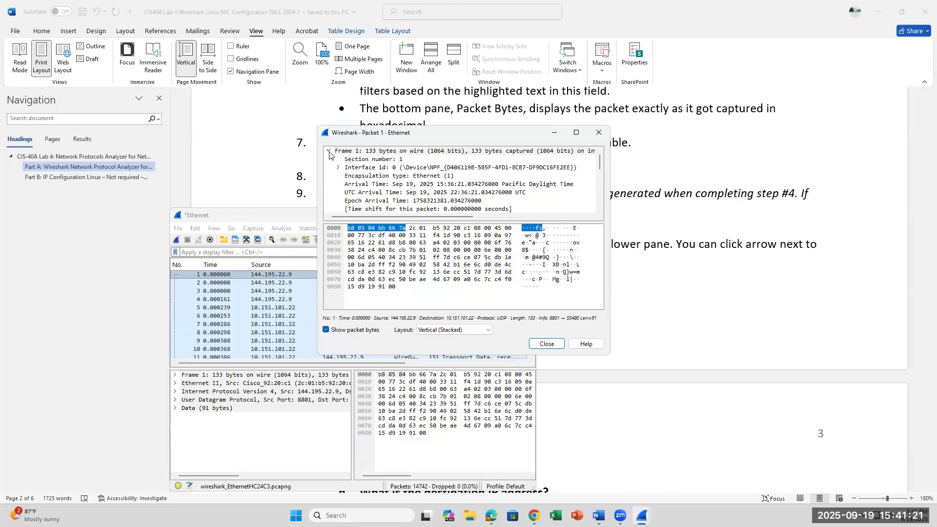
click(372, 177)
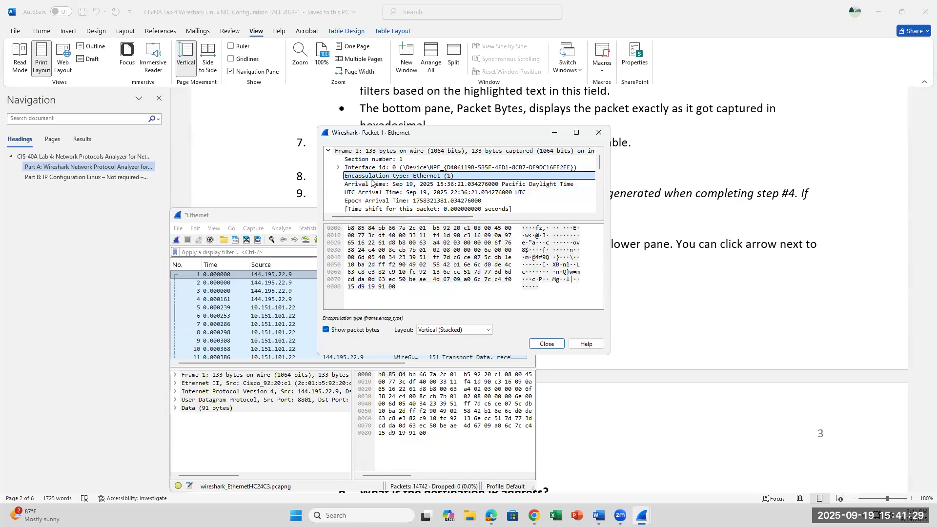
scroll(372, 183, down, 2)
scroll(372, 183, down, 1)
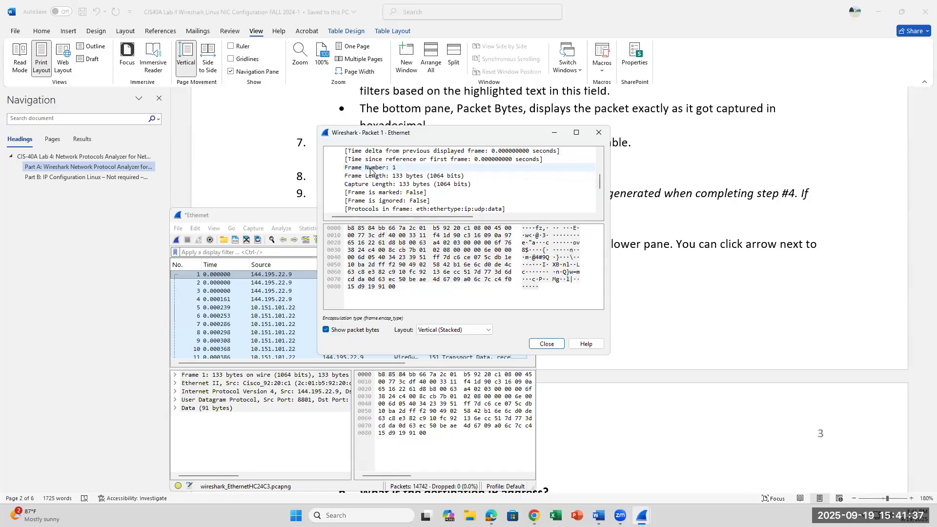
scroll(361, 170, up, 3)
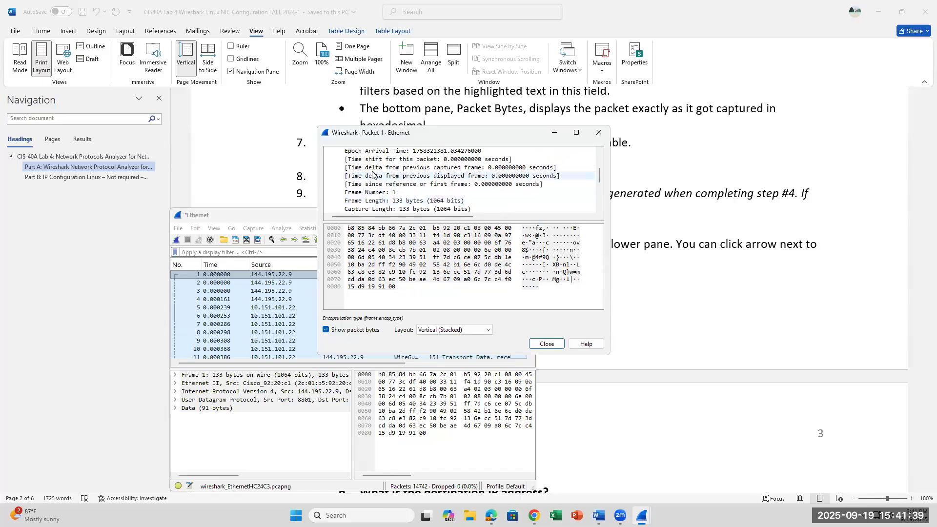
click(329, 150)
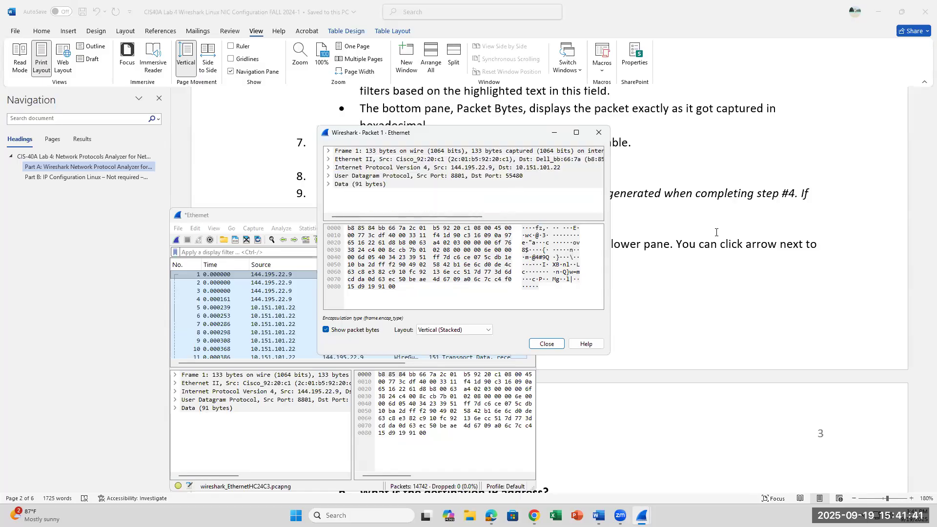
Step: Highlight question 7a about the first packet's traffic type in the Word document, and return to the Wireshark Ethernet capture
click(657, 233)
drag(360, 160, 574, 159)
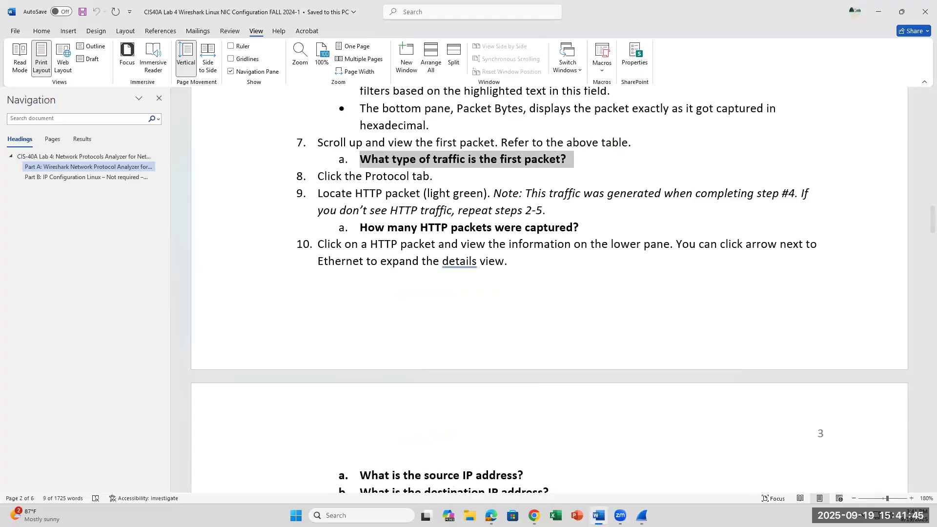
click(642, 516)
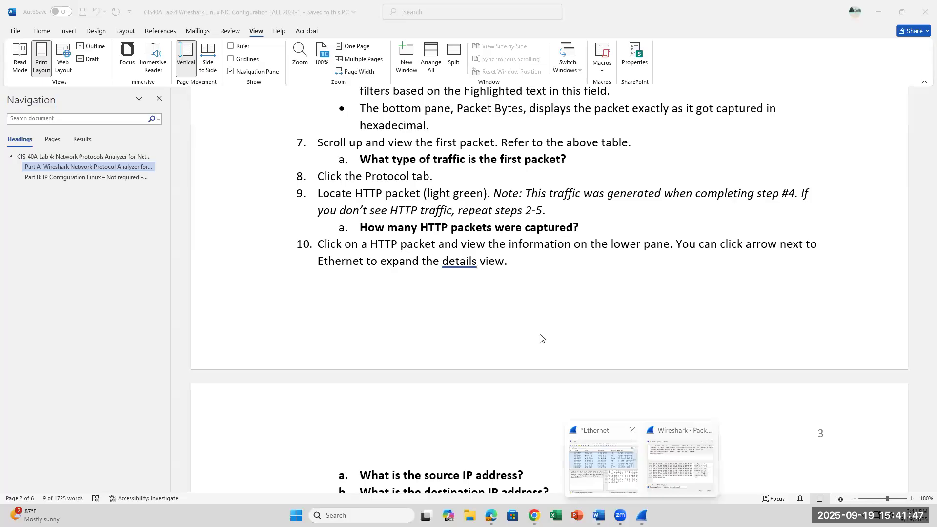
click(604, 463)
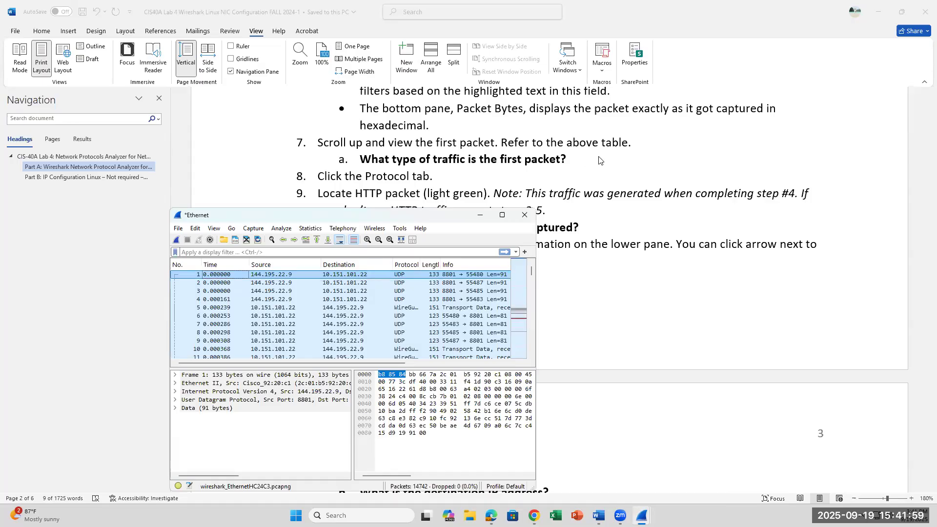
Step: Switch to Word and append the note "*See protocol (UDP or TCP)" to question 7a
click(580, 169)
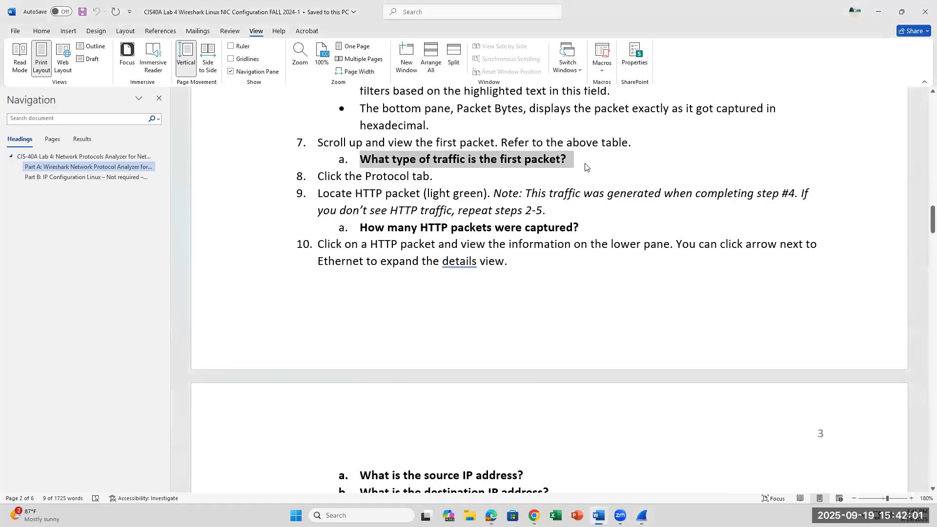
text(*)
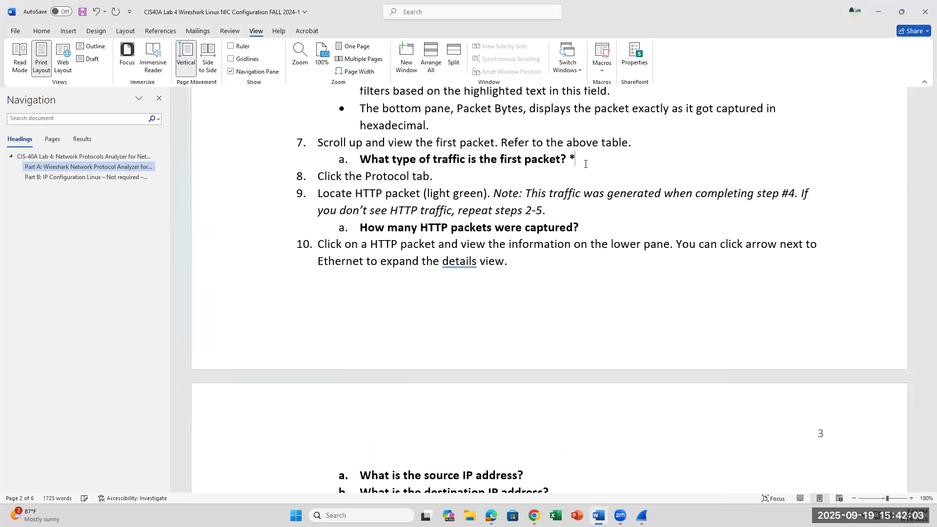
text(See protocol (UDP or TCP))
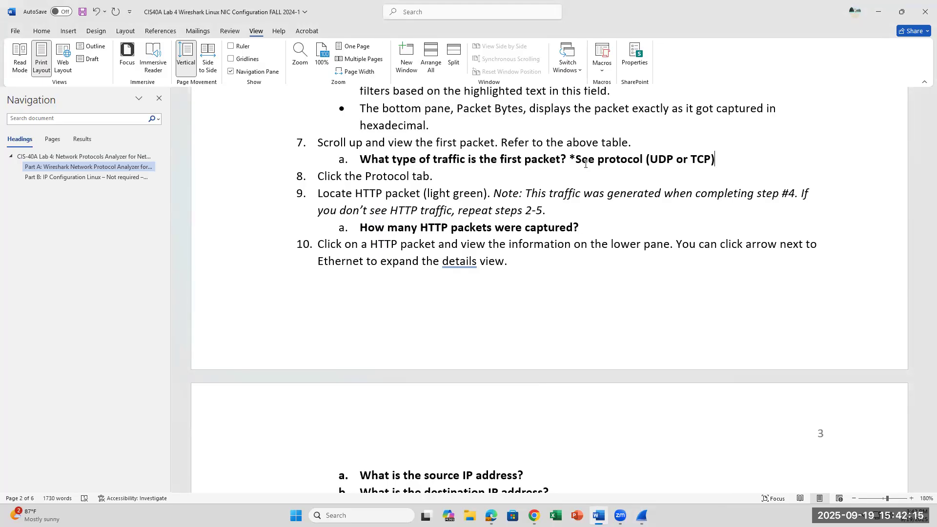
Step: Check the Protocol column of the first packets in Wireshark against the UDP or TCP note in the Word document
click(642, 516)
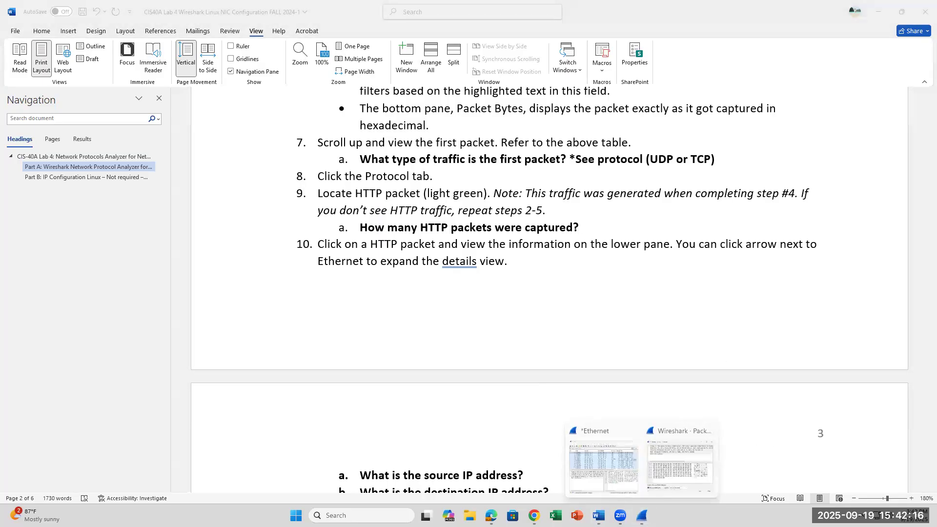
click(611, 464)
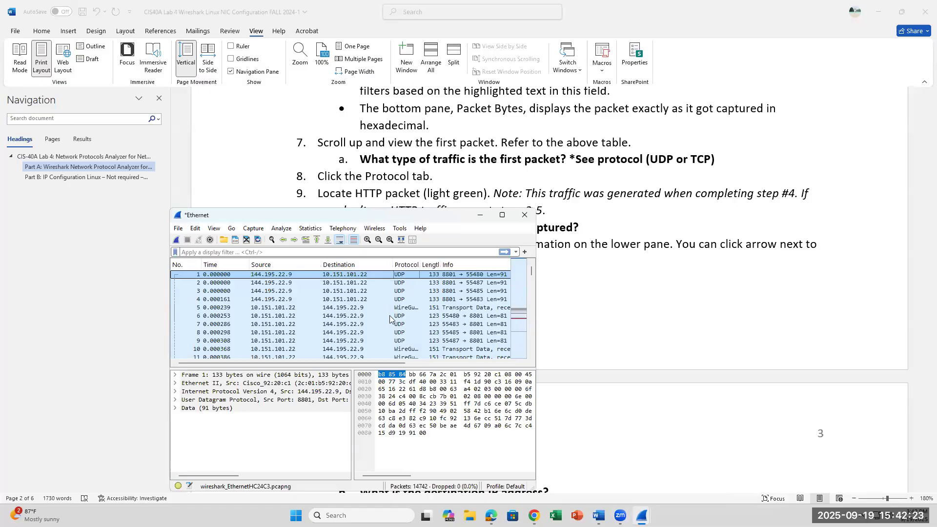
scroll(362, 346, down, 1)
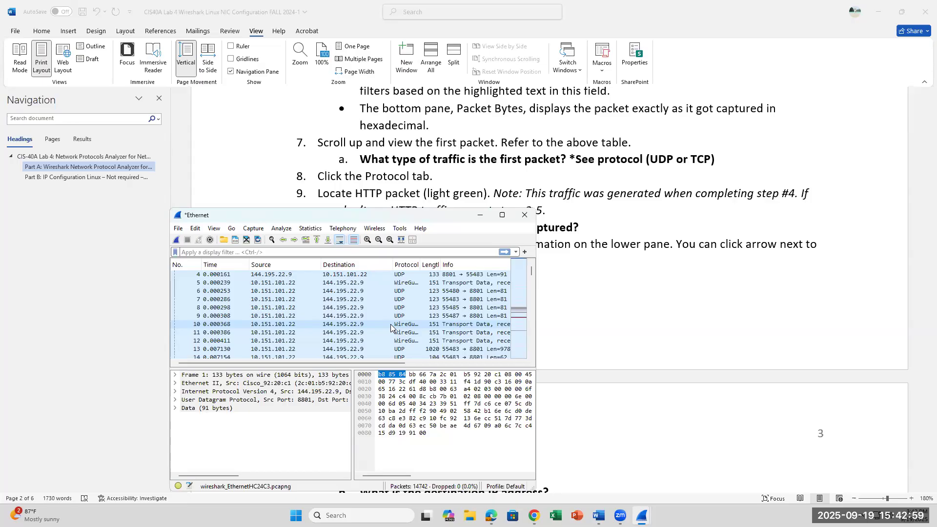
scroll(391, 327, up, 1)
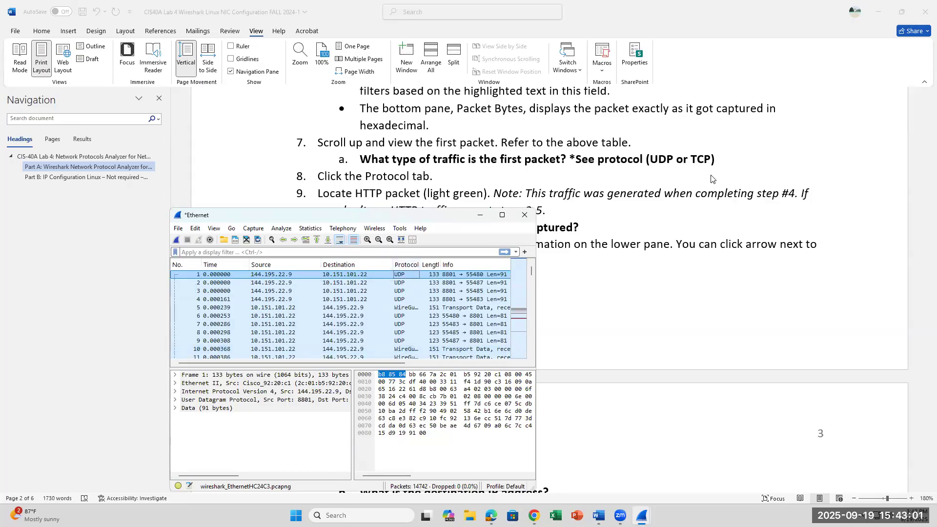
click(662, 161)
double_click(654, 160)
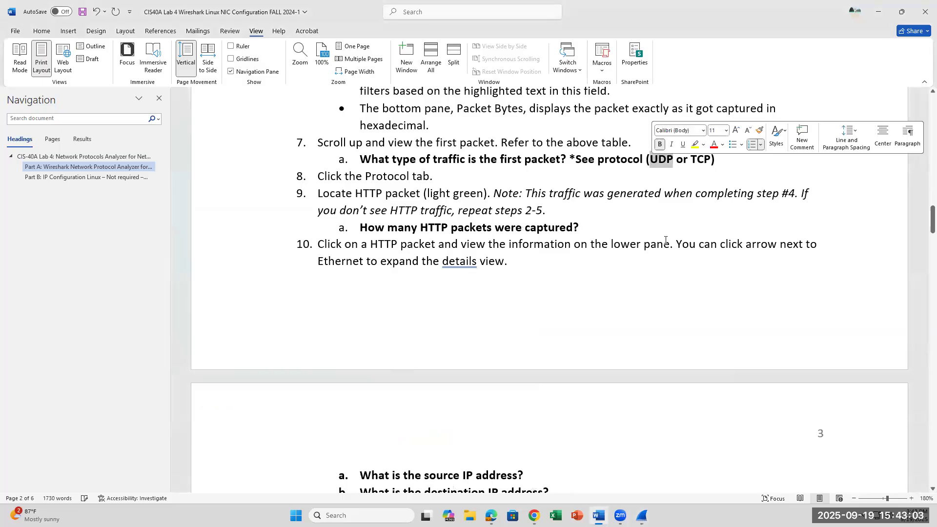
click(536, 248)
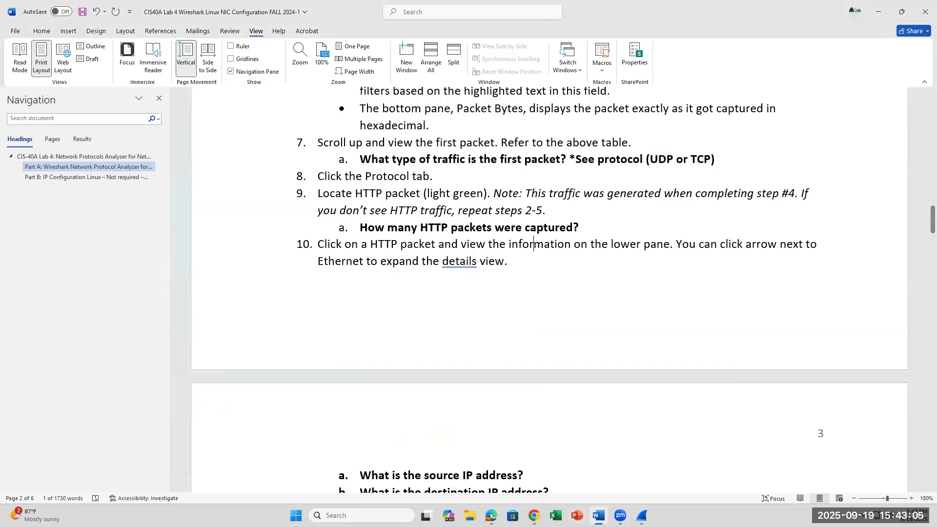
Step: Switch back to Wireshark and try to sort the packet list by protocol
click(642, 516)
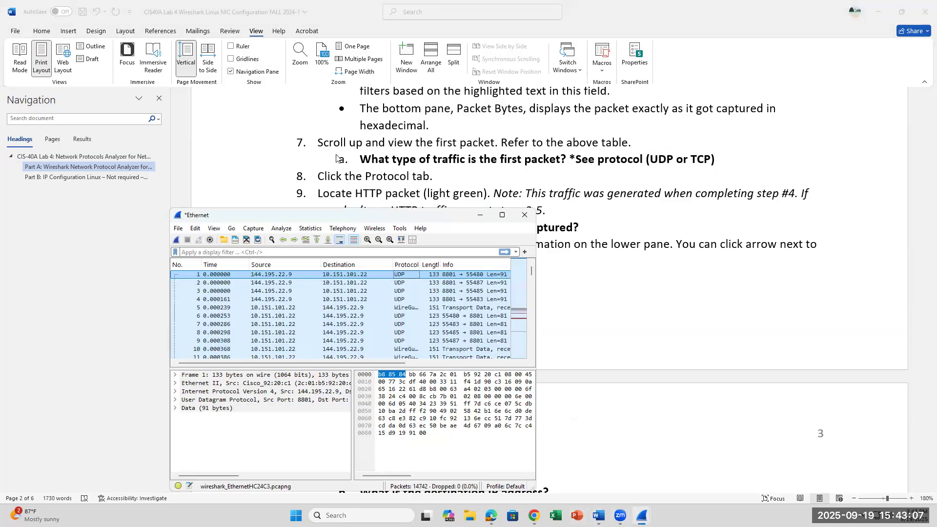
click(407, 266)
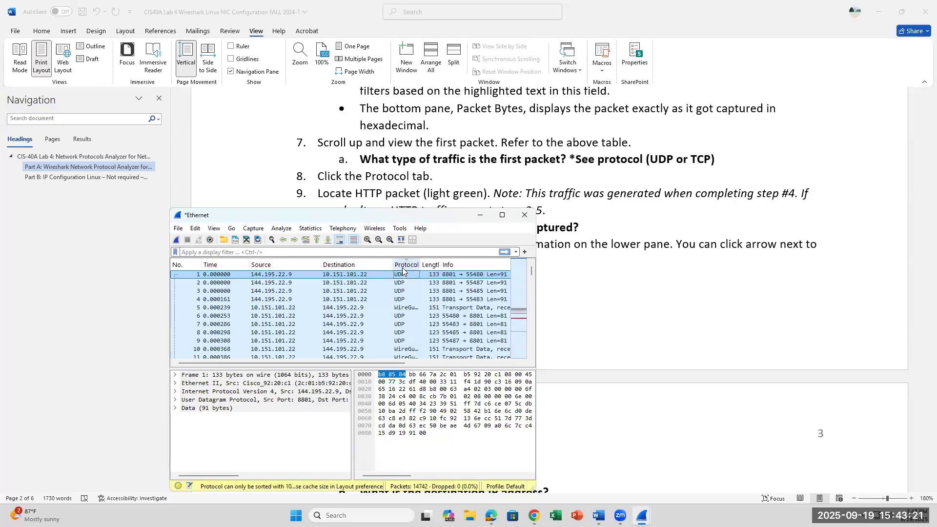
scroll(403, 313, down, 13)
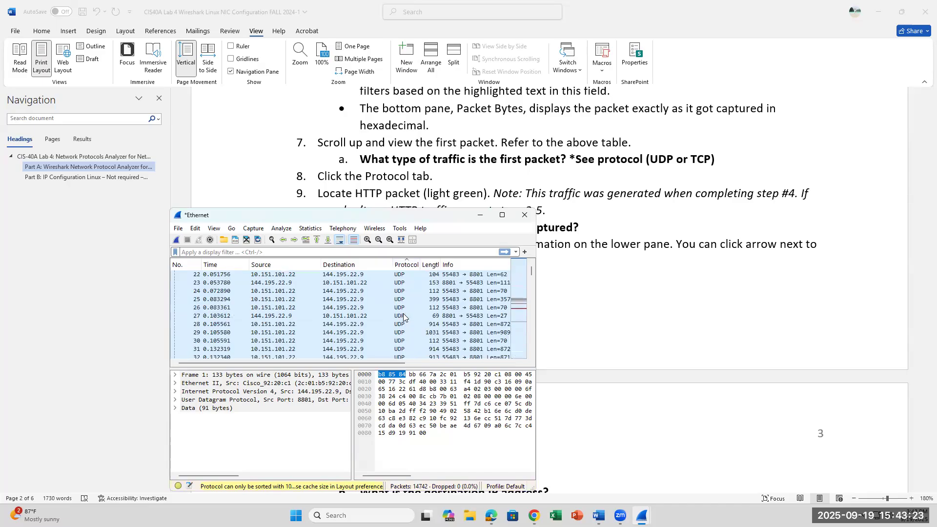
scroll(403, 314, up, 13)
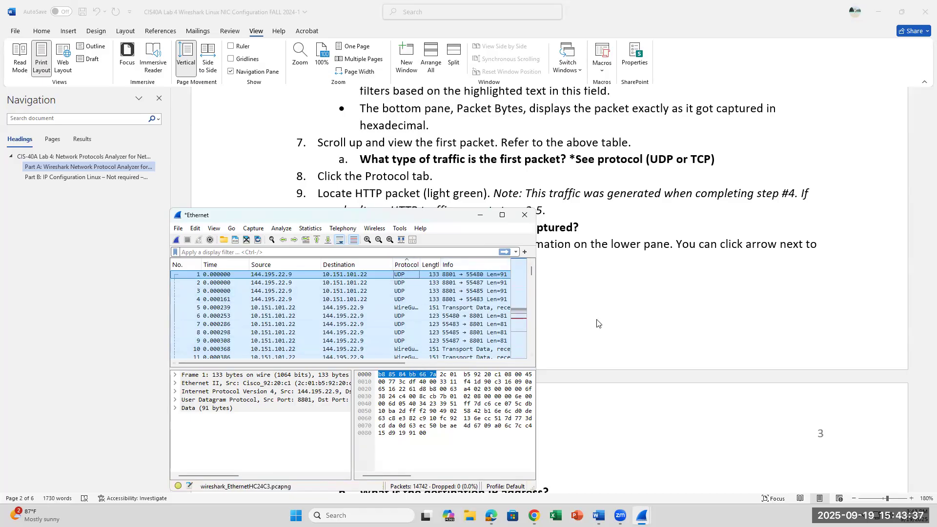
Step: Apply the display filter "http" to the captured packets
click(271, 252)
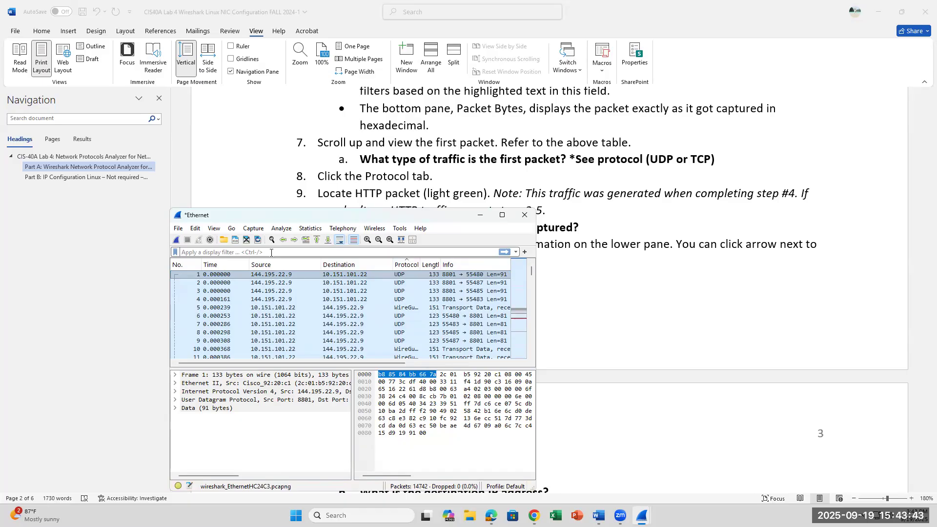
text(http)
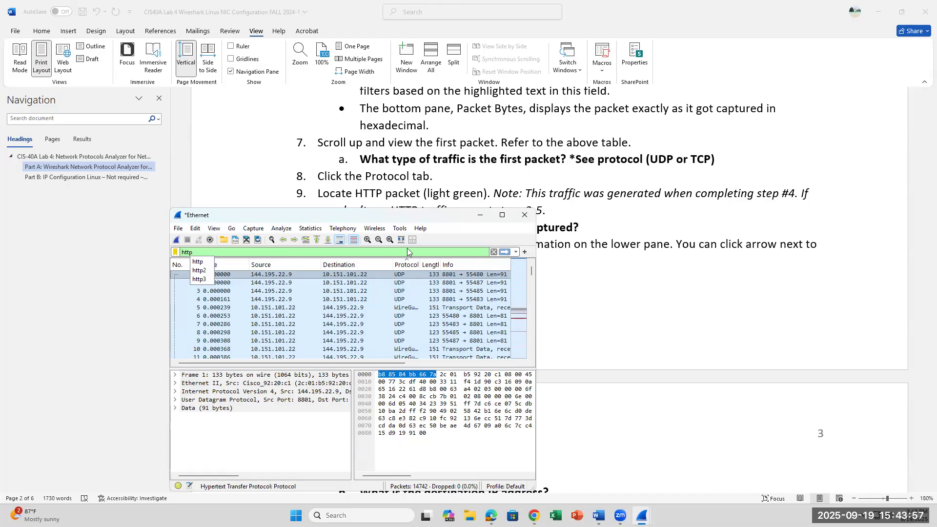
key(Return)
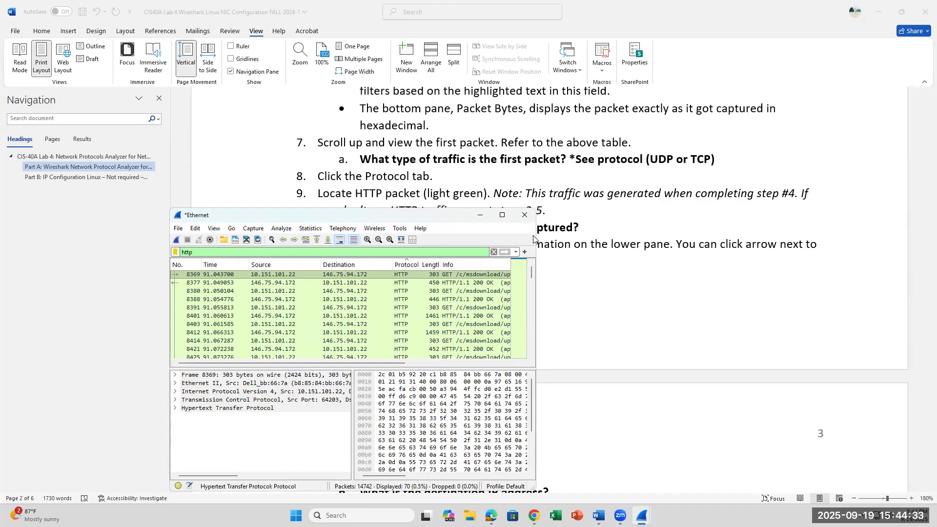
Step: Read question 9a in the lab document and look through the filtered HTTP packets in Wireshark
scroll(554, 214, down, 1)
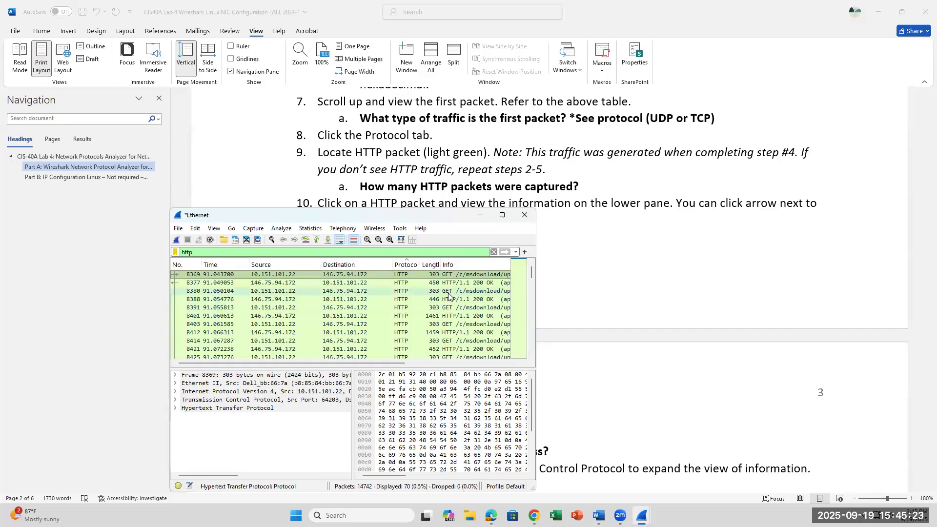
scroll(449, 290, down, 5)
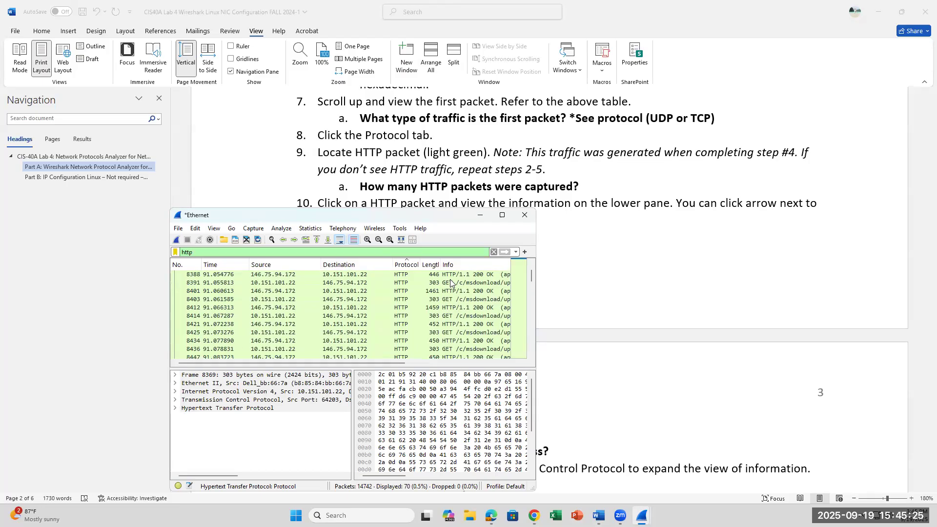
scroll(450, 283, up, 5)
scroll(450, 282, down, 13)
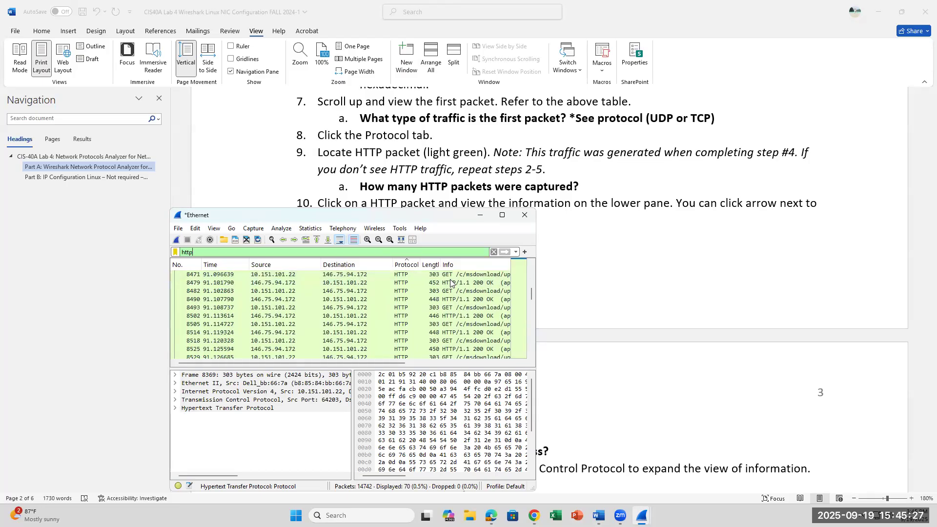
scroll(450, 283, down, 5)
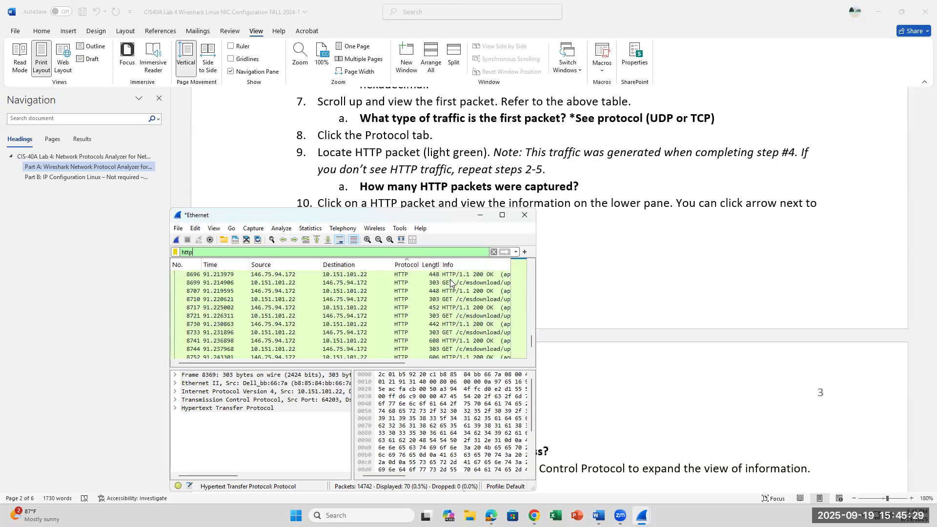
scroll(450, 282, up, 13)
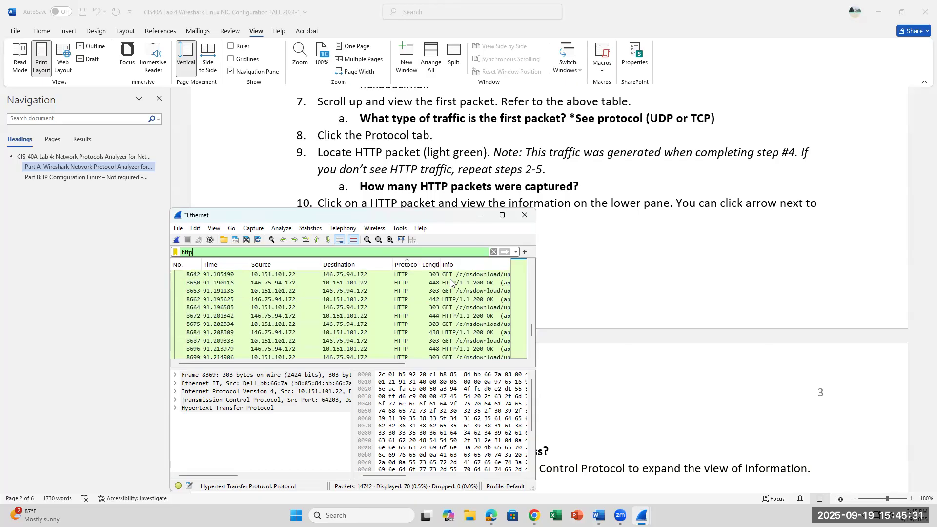
scroll(450, 283, up, 3)
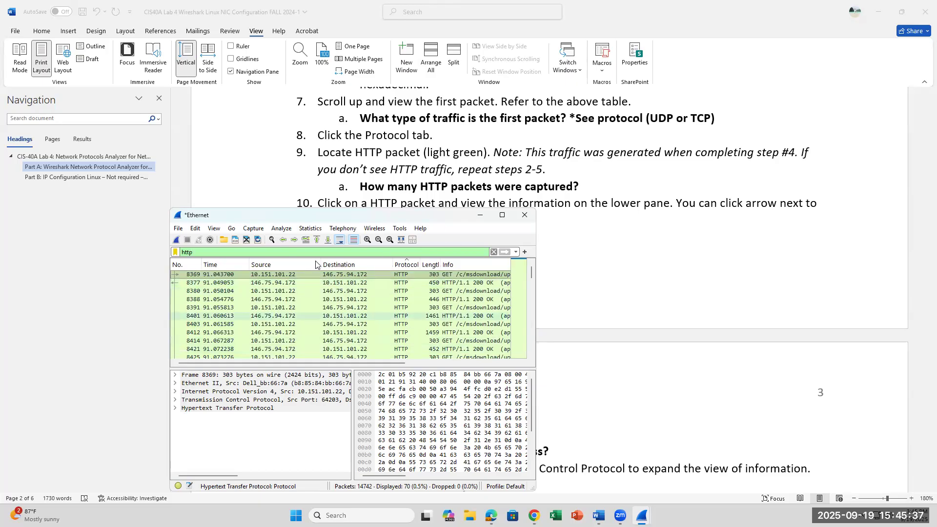
click(304, 230)
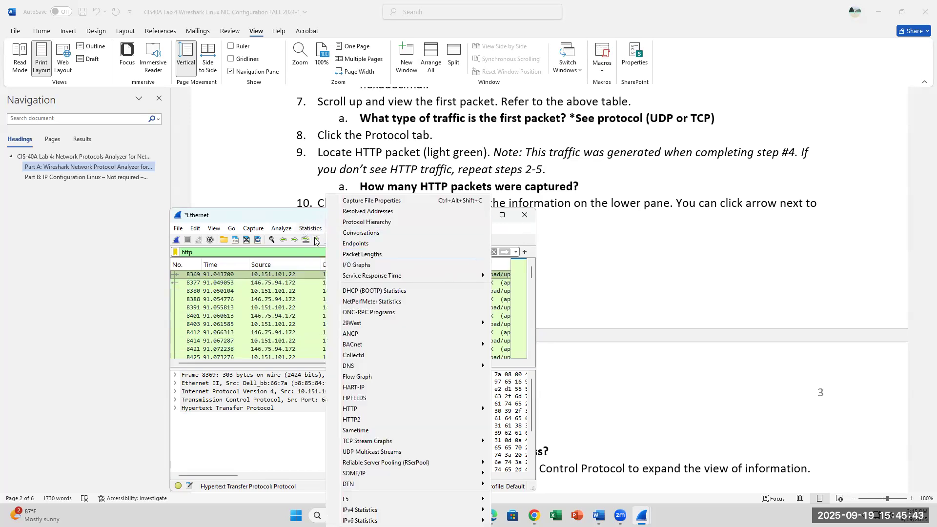
click(312, 229)
click(313, 229)
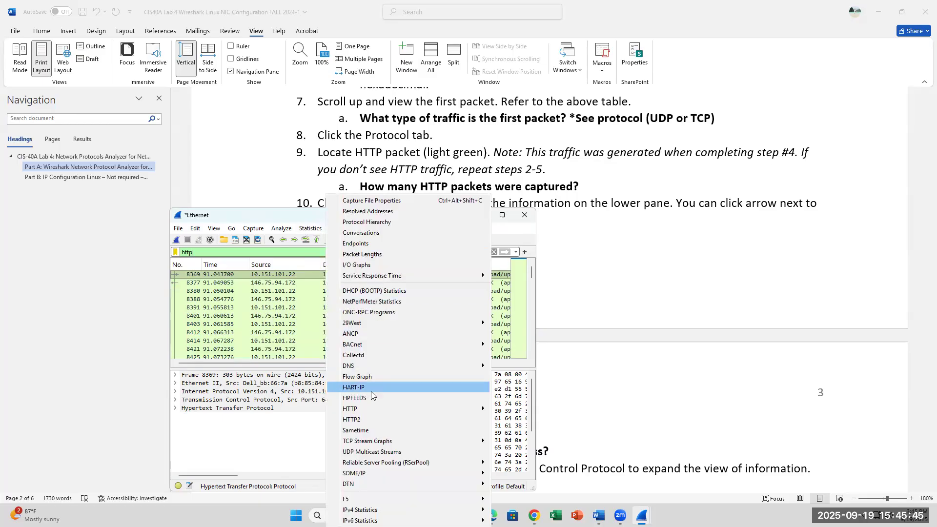
mouse_move(361, 414)
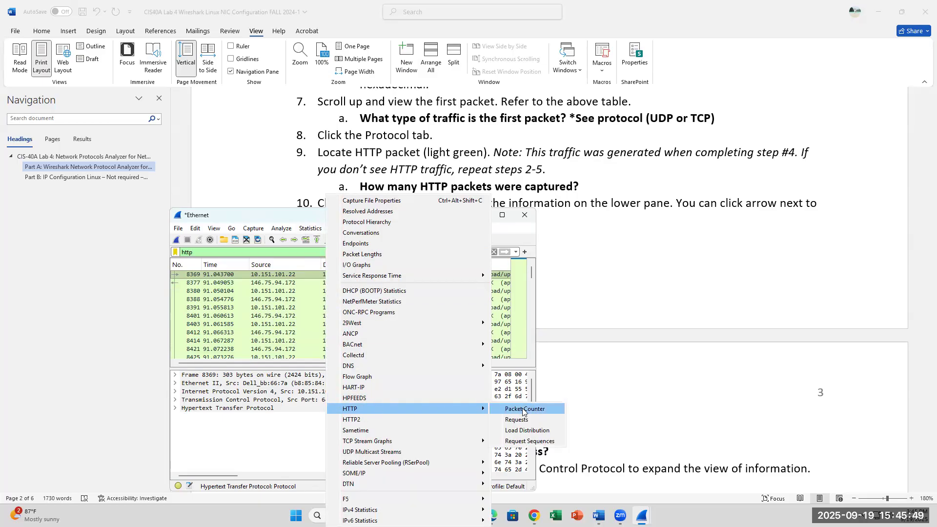
click(642, 516)
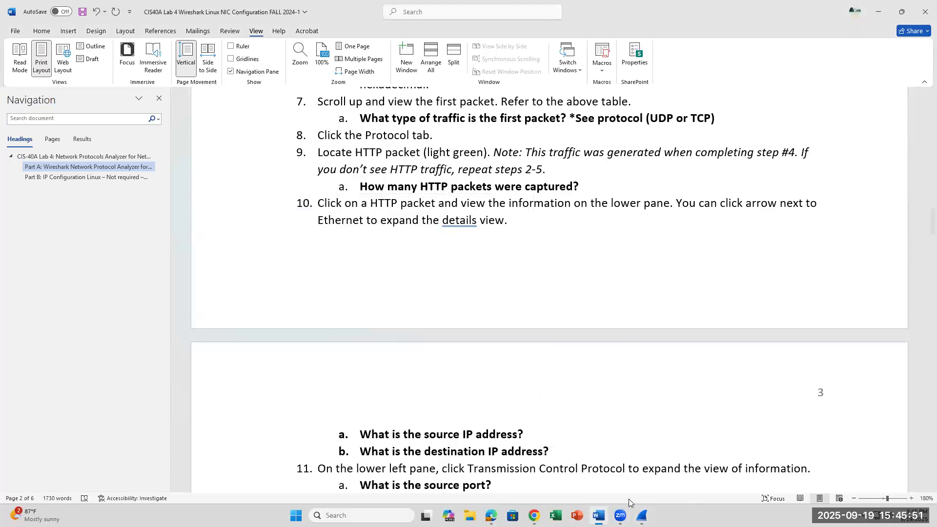
mouse_move(642, 513)
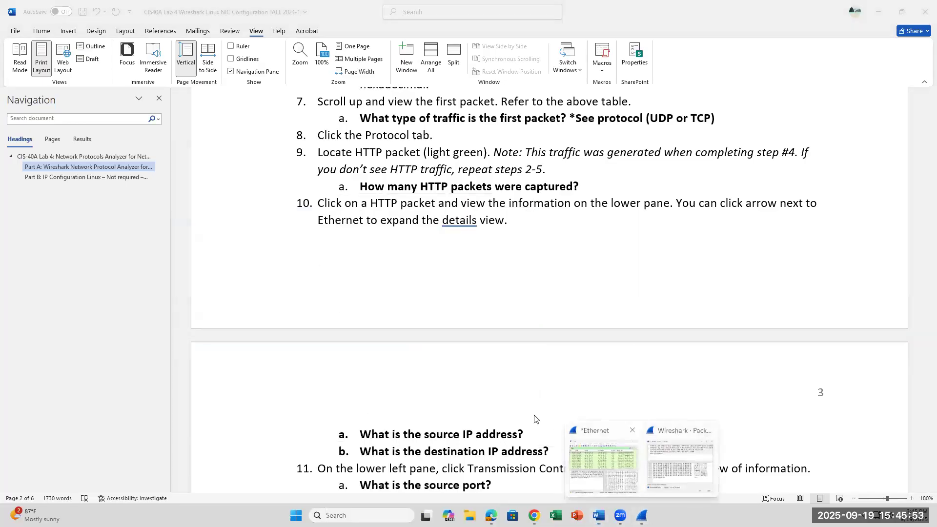
click(603, 464)
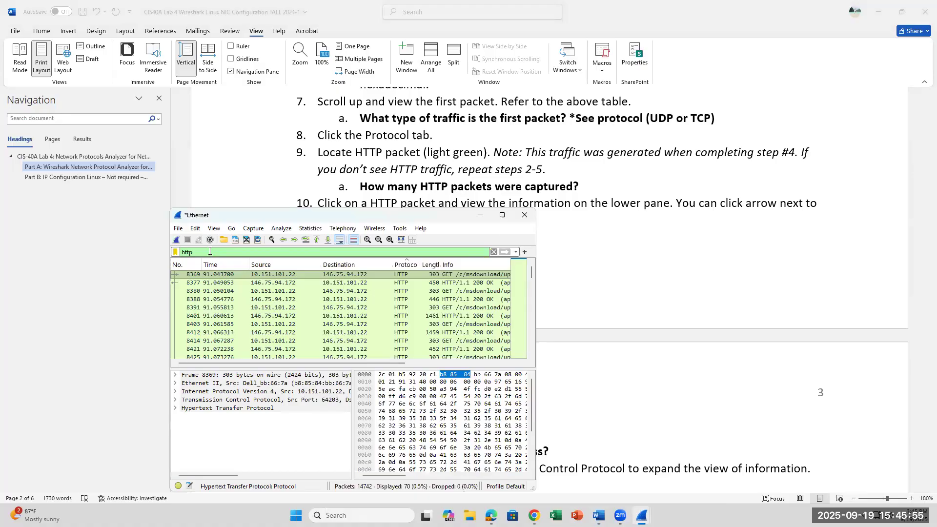
Step: Open the HTTP Packet Counter statistics for the Ethernet capture, close them, and reopen them to check the total HTTP packet count
click(310, 228)
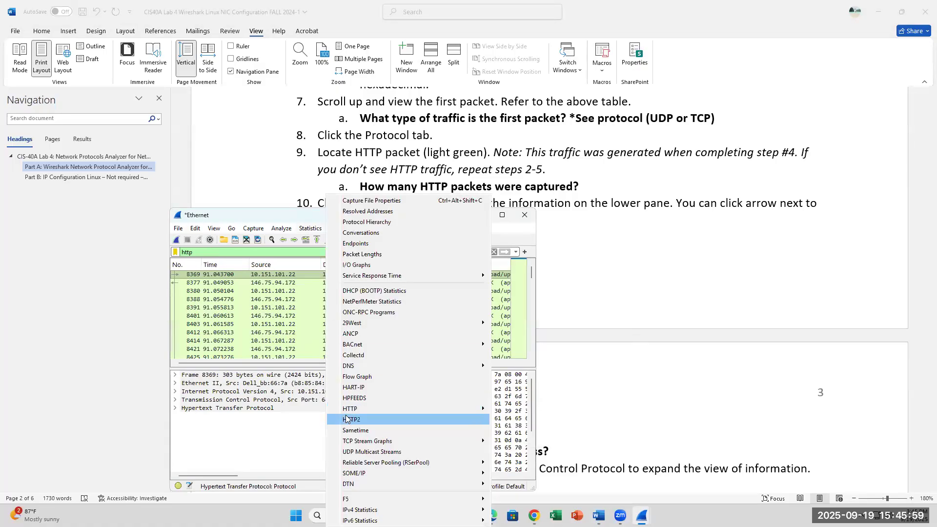
mouse_move(472, 414)
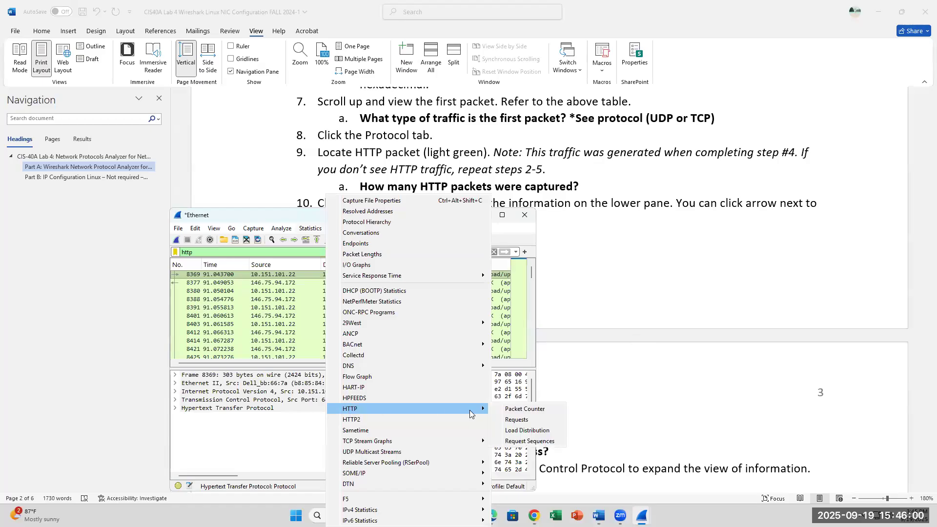
click(513, 414)
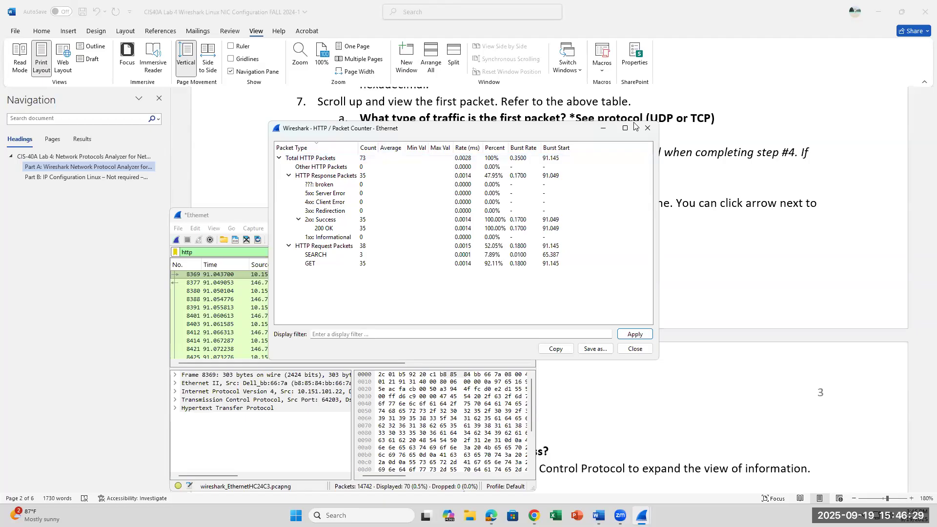
click(648, 128)
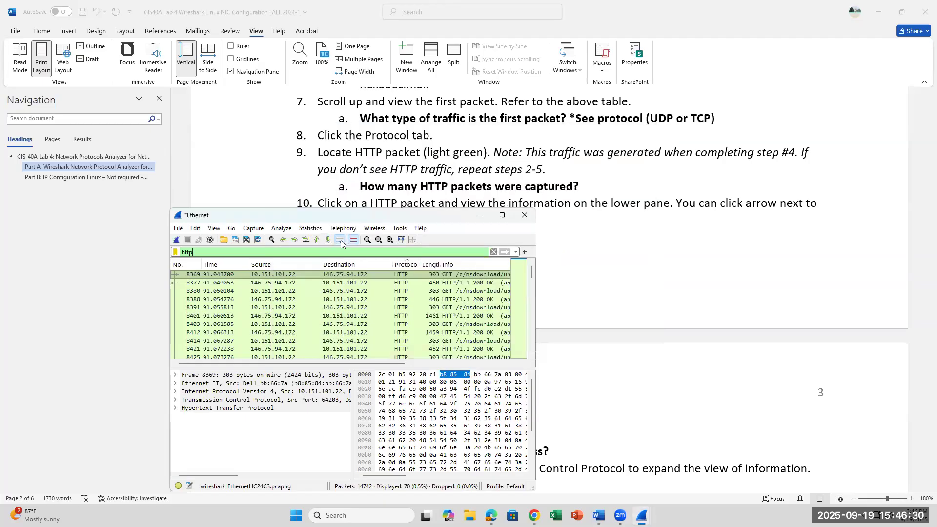
click(301, 229)
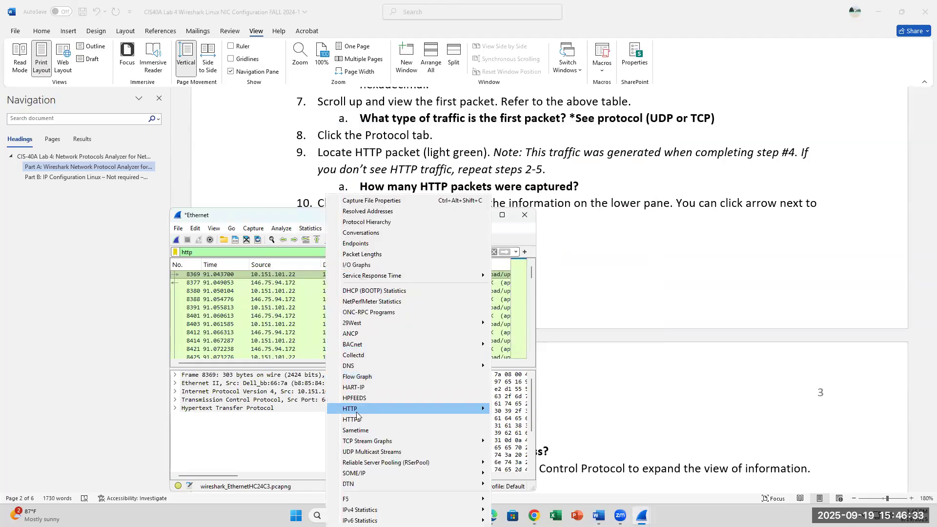
mouse_move(357, 413)
click(526, 410)
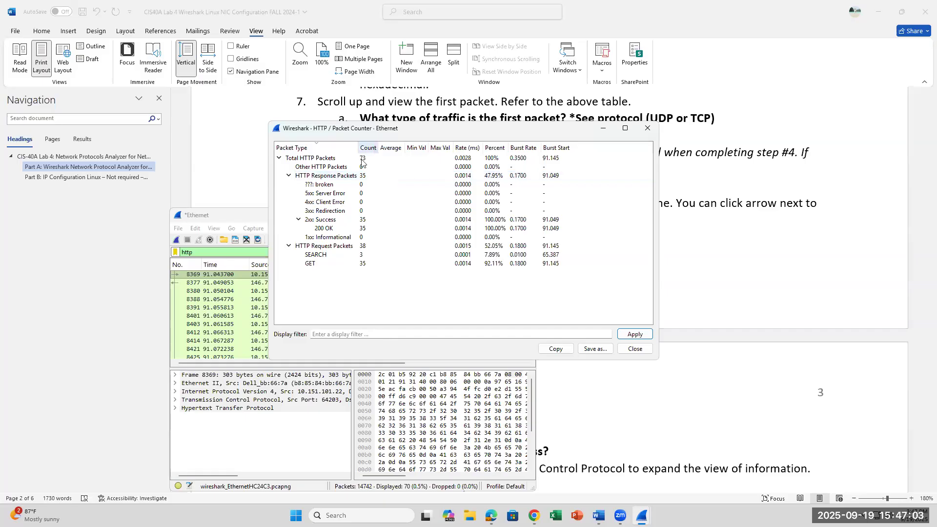
Step: Switch to the Word lab document and append "Click Statistics, select HTTP, select Packets Counter." to the end of step 9
click(479, 116)
scroll(516, 161, up, 3)
click(534, 325)
scroll(668, 309, down, 2)
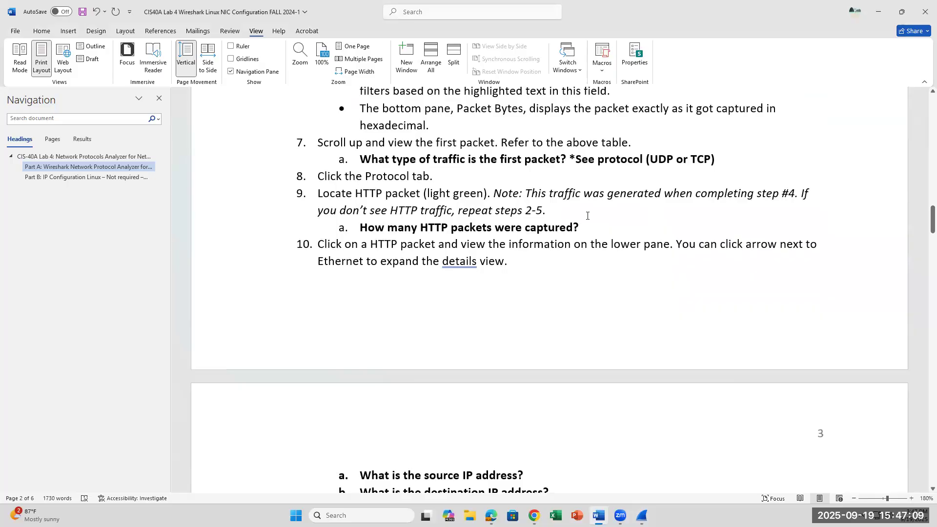
click(594, 226)
click(585, 213)
text(Click Stat)
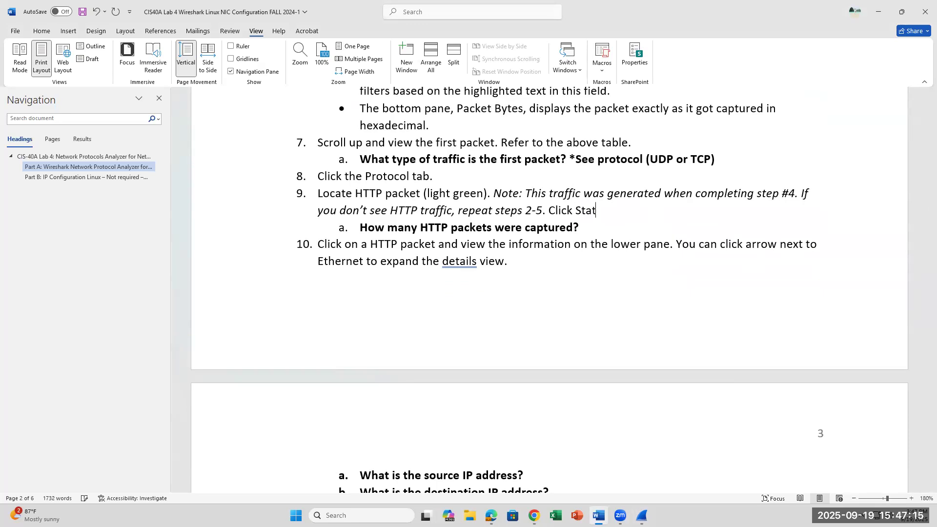
text(istics, select HTTP, se)
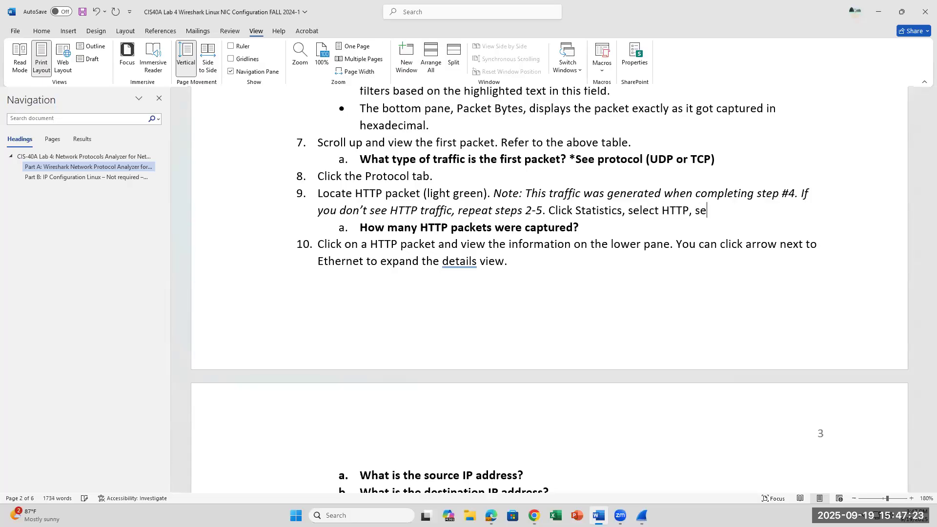
text(lect Packets Co)
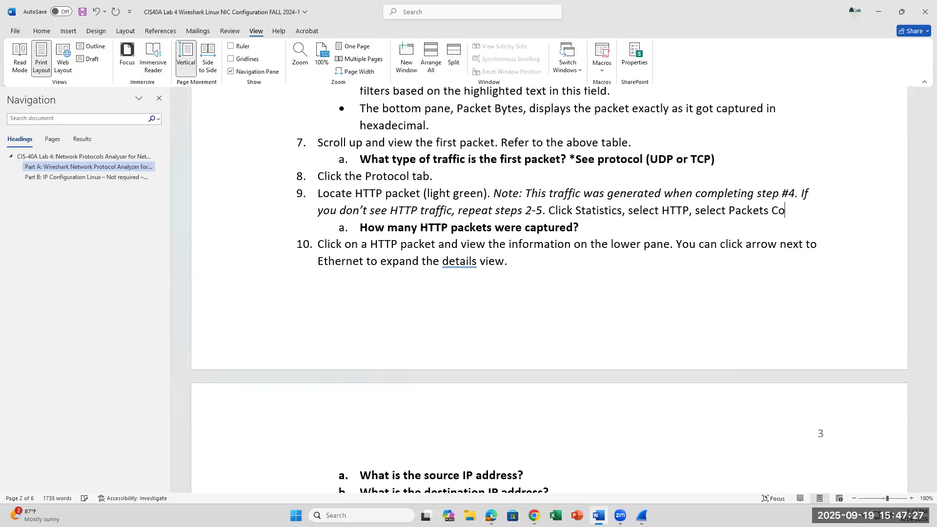
text(unter.)
Step: Highlight the newly added Statistics instruction in step 9 in yellow
drag(543, 211, 770, 228)
drag(830, 215, 829, 213)
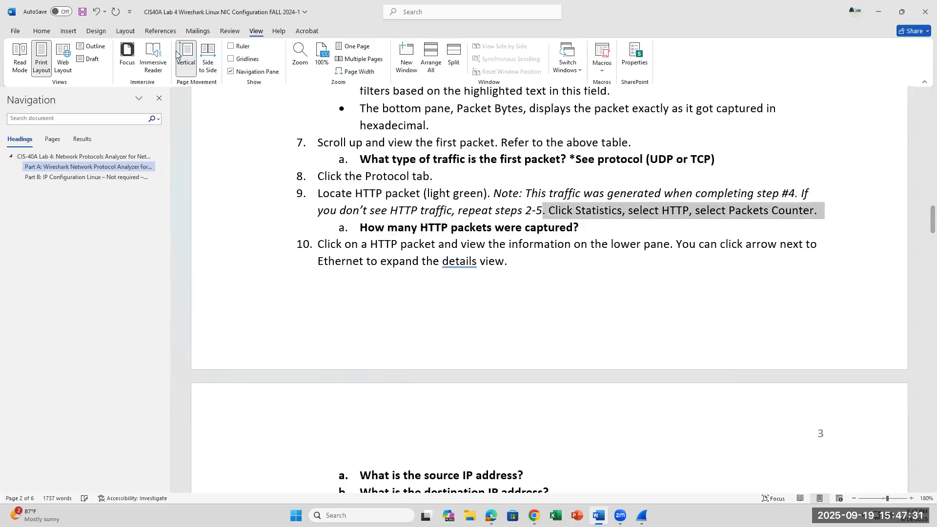
click(40, 32)
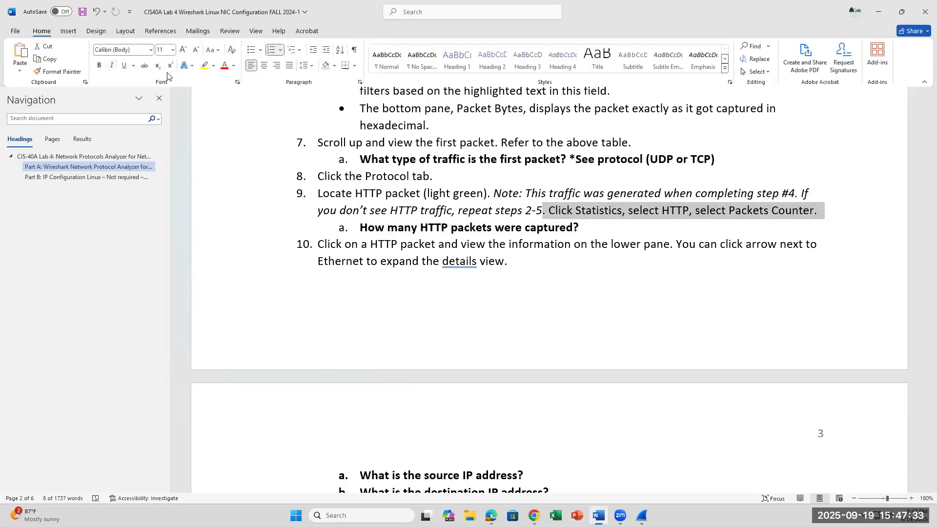
click(205, 66)
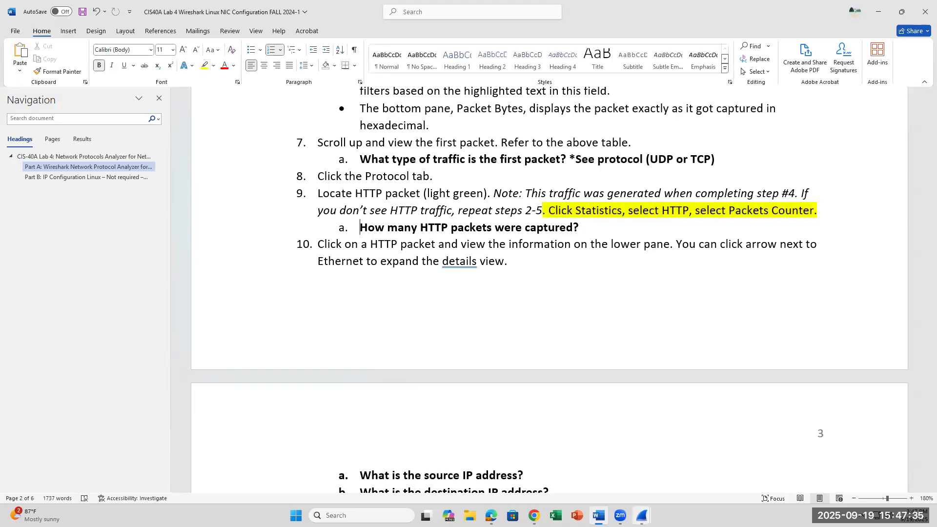
Step: Switch to Wireshark's HTTP Packet Counter window and close it
mouse_move(642, 516)
click(717, 462)
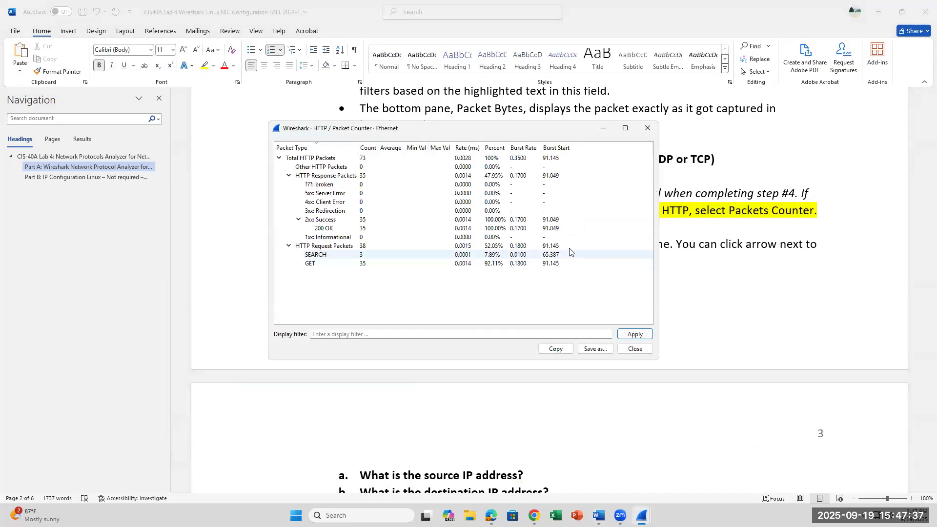
click(648, 126)
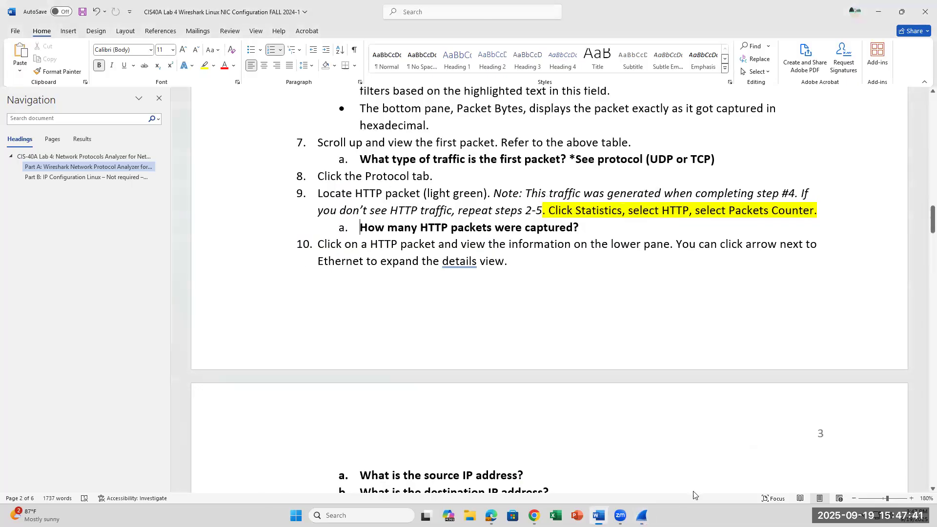
mouse_move(644, 510)
click(604, 459)
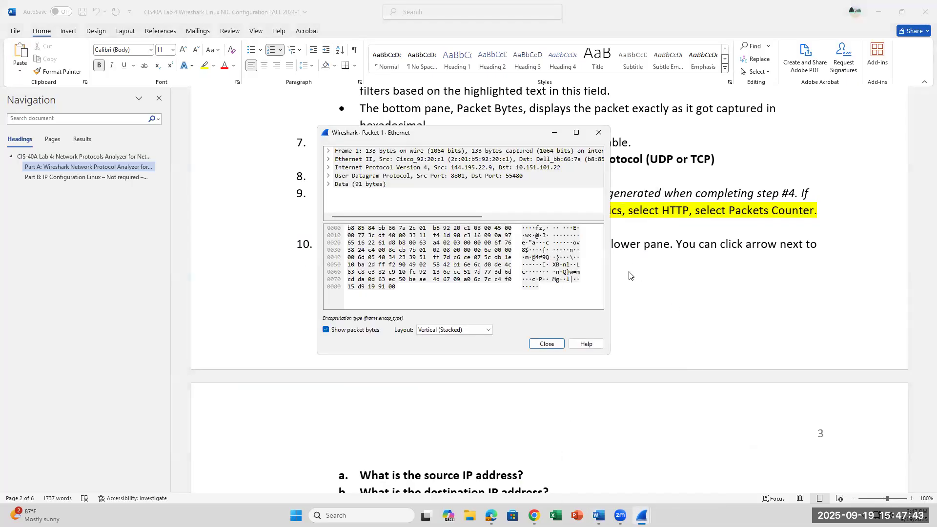
click(719, 264)
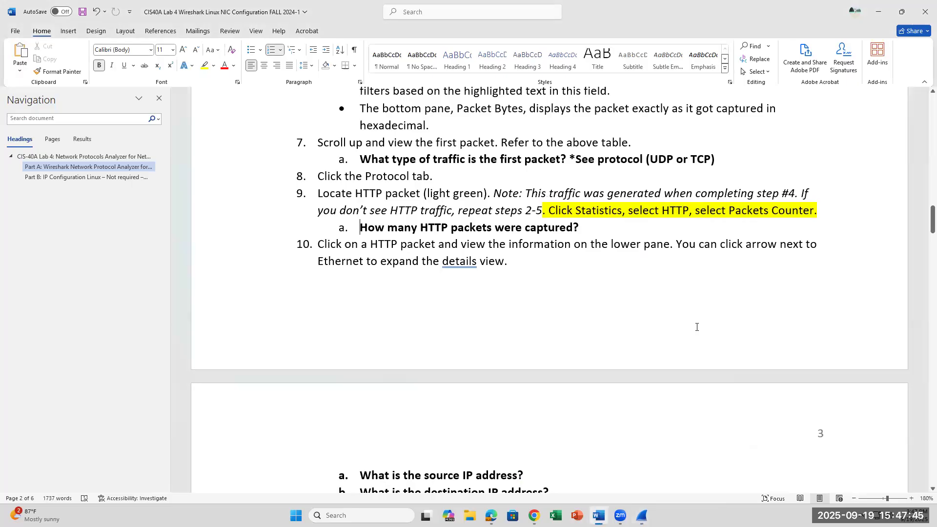
Step: Close Wireshark's separate Packet 1 window and select the first HTTP packet, number 8369, in the Ethernet capture
scroll(697, 327, down, 3)
mouse_move(650, 503)
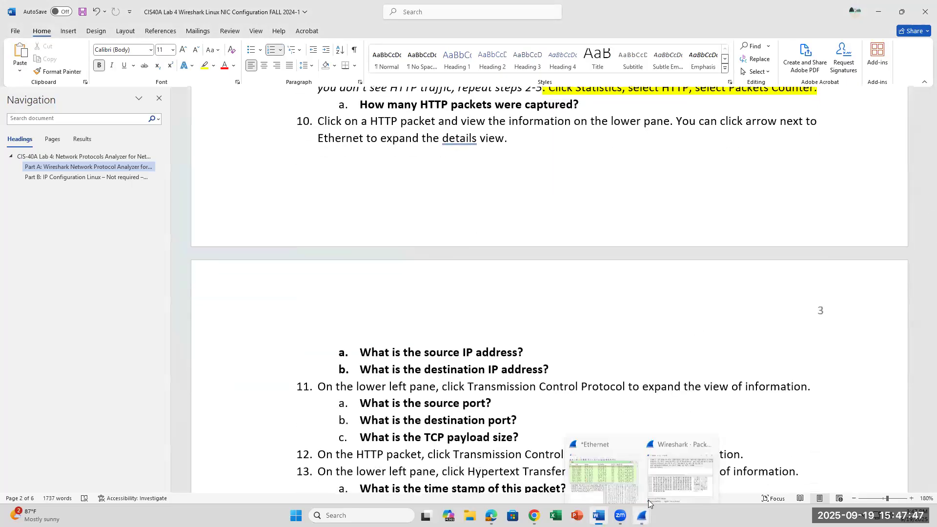
click(603, 471)
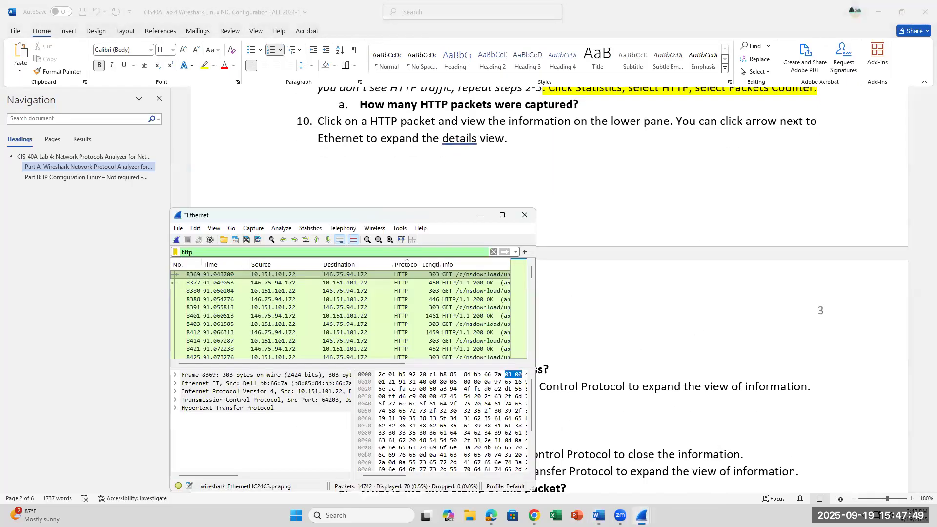
click(642, 515)
click(711, 431)
click(287, 275)
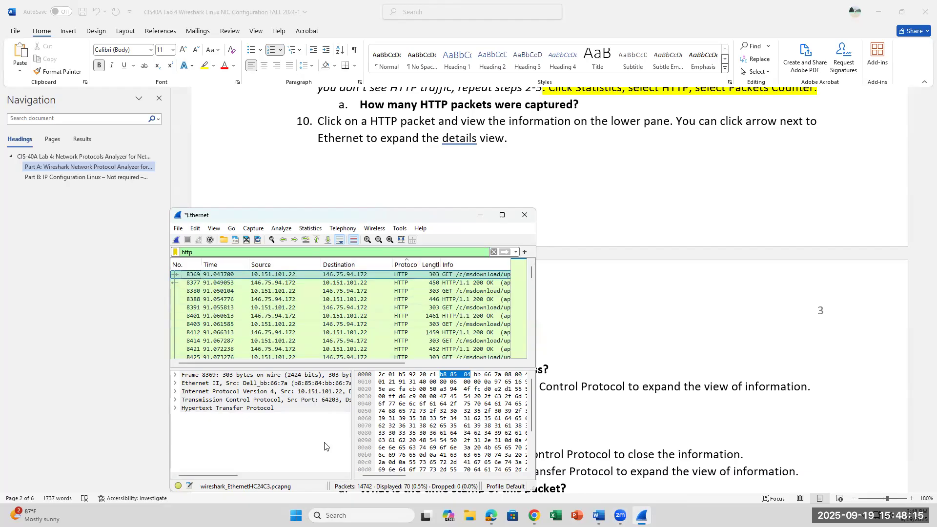
Step: Search Windows for "cmd" and open Command Prompt
key(super)
text(icponf)
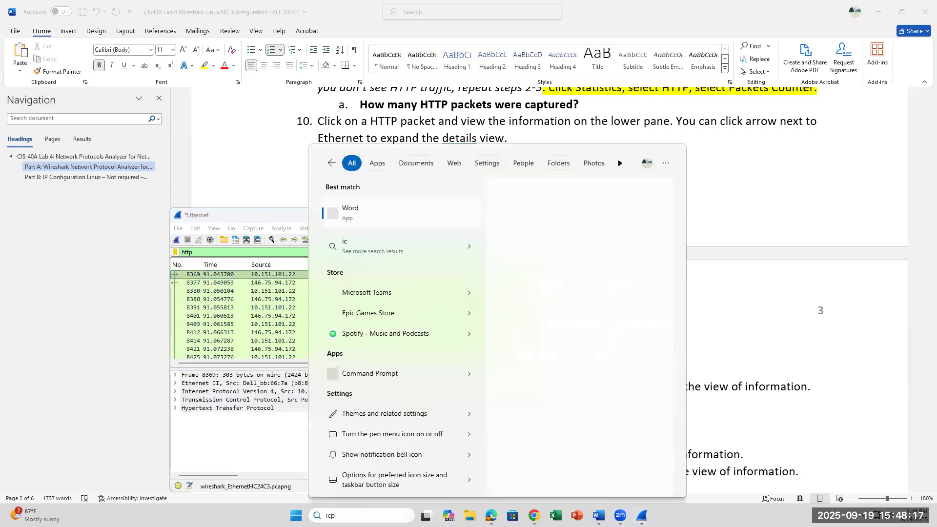
key(BackSpace)
key(BackSpace)
key(BackSpace)
key(BackSpace)
key(BackSpace)
text(c)
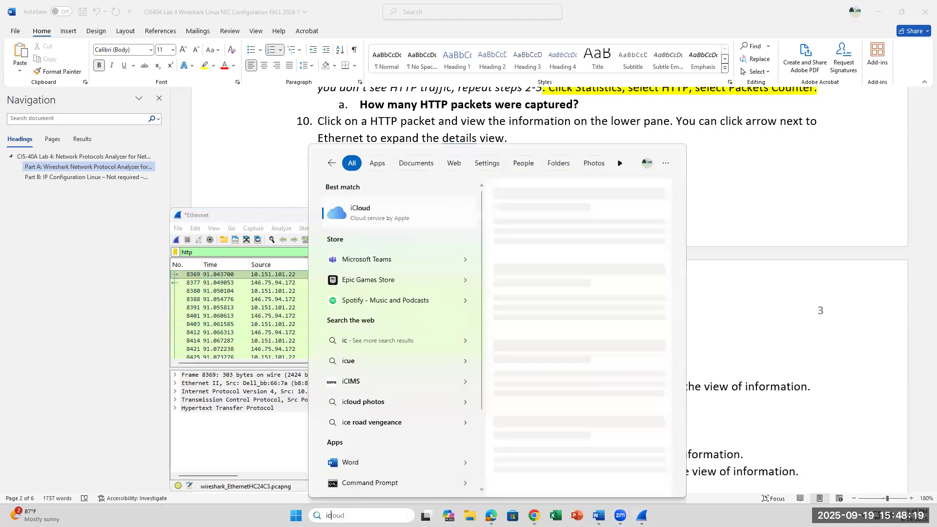
key(BackSpace)
key(BackSpace)
text(cmd)
key(Return)
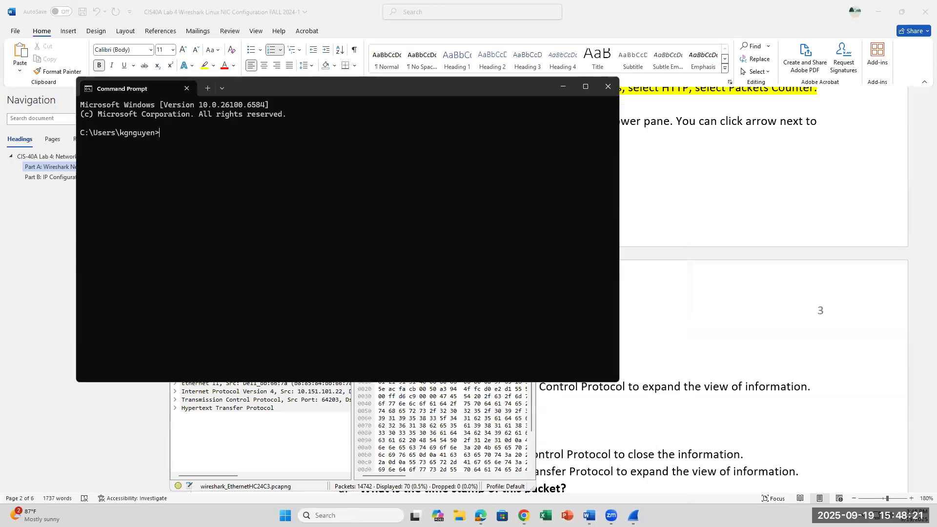
Step: Run ipconfig and select the IPv4 address listed for the Ethernet adapter in the output
text(ipconfig)
key(Return)
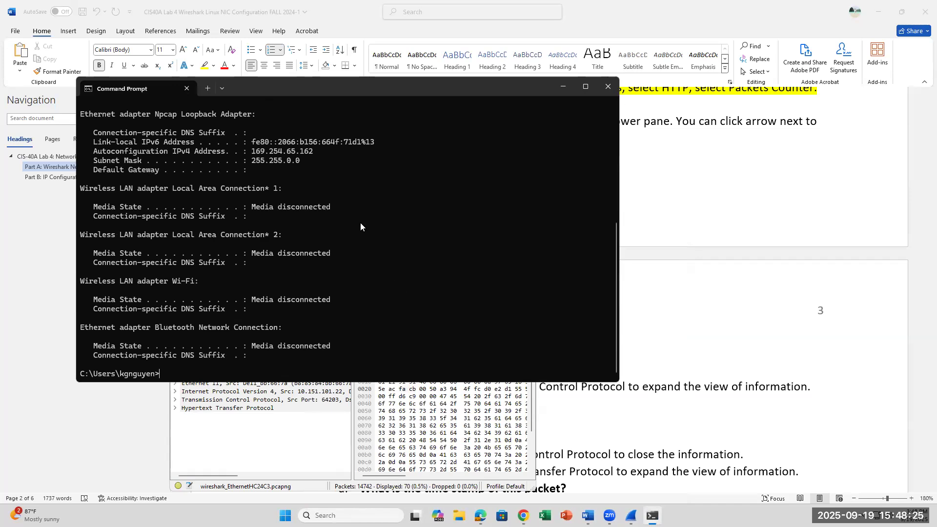
scroll(346, 286, up, 5)
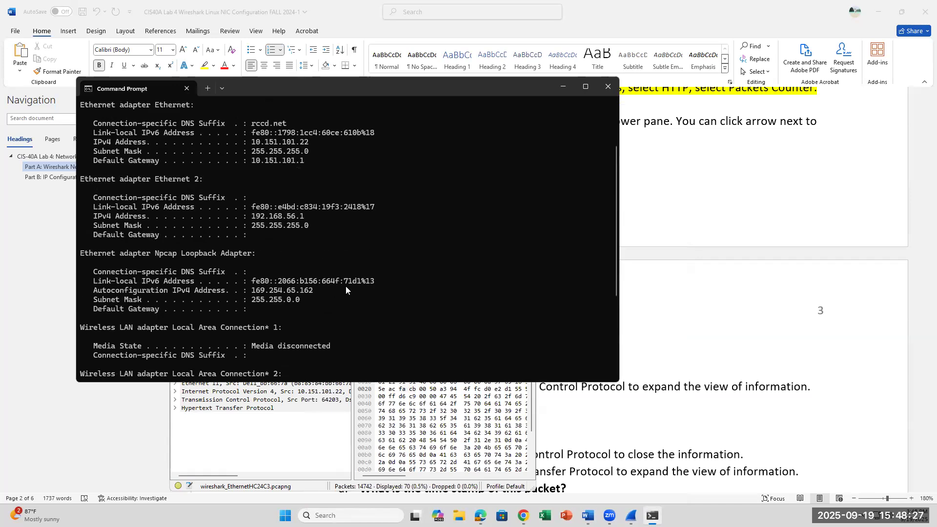
scroll(345, 286, up, 1)
drag(308, 166, 257, 169)
key(shift+Left)
scroll(362, 296, down, 1)
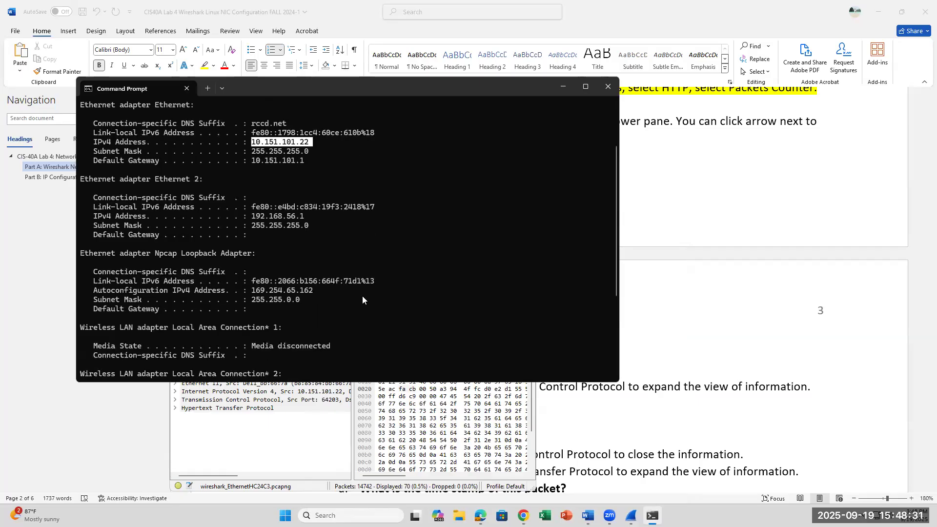
Step: Switch back to Wireshark and compare the HTTP packets' source and destination addresses with the computer's IPv4 address
click(320, 430)
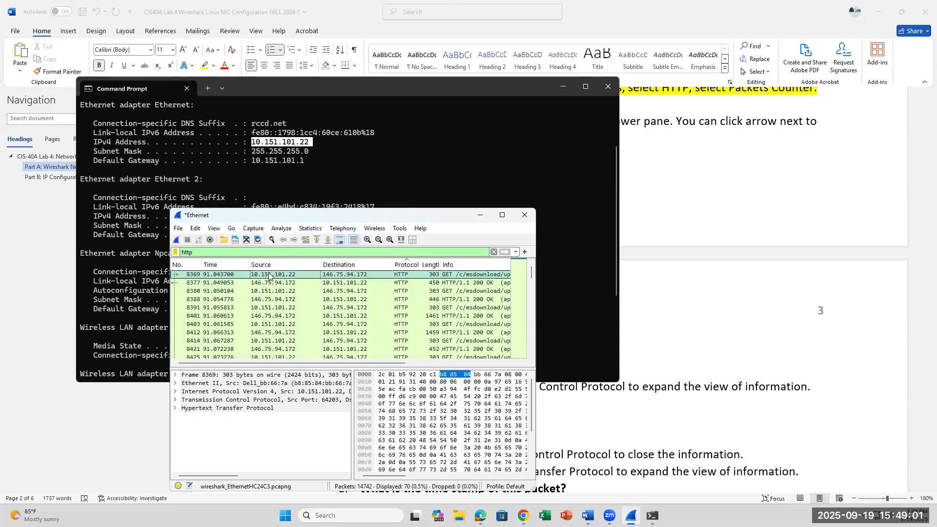
scroll(297, 315, down, 2)
scroll(297, 316, up, 2)
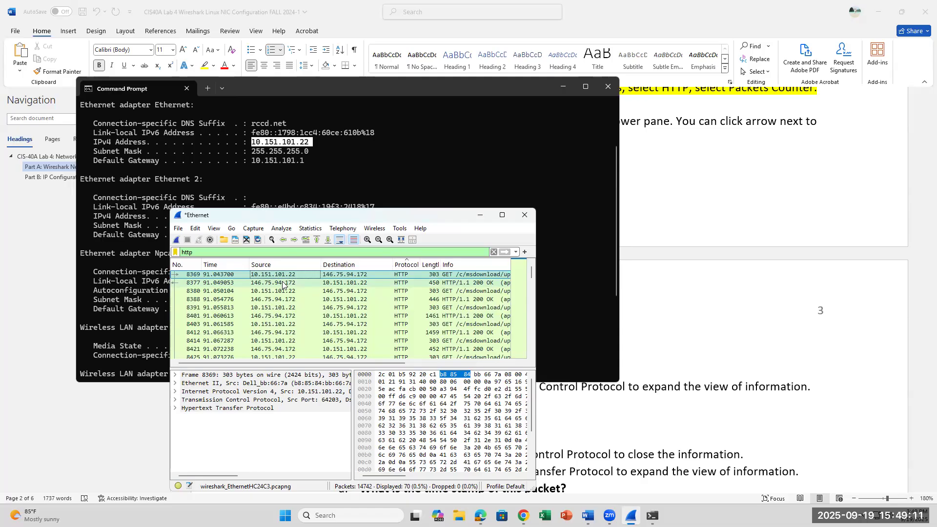
Step: Open HTTP packet 8369 in its own Wireshark window and expand its Ethernet II details
double_click(287, 276)
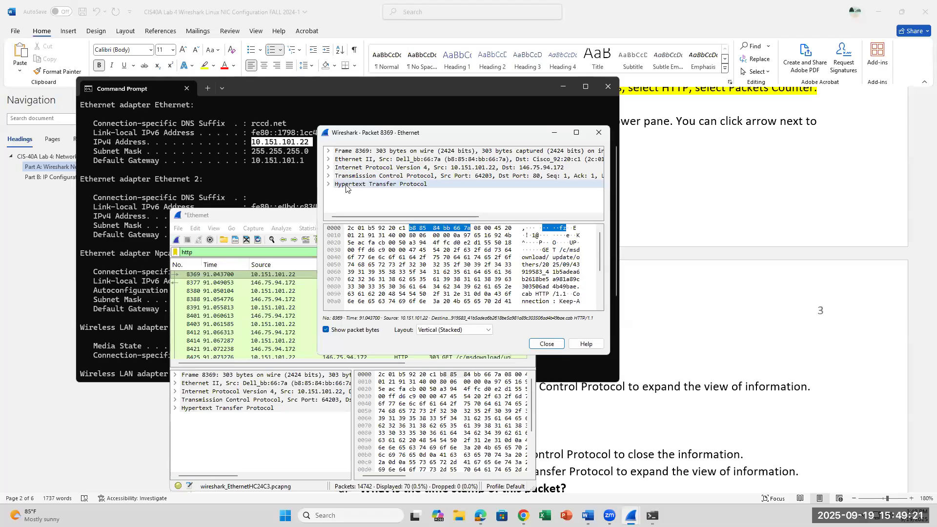
click(700, 264)
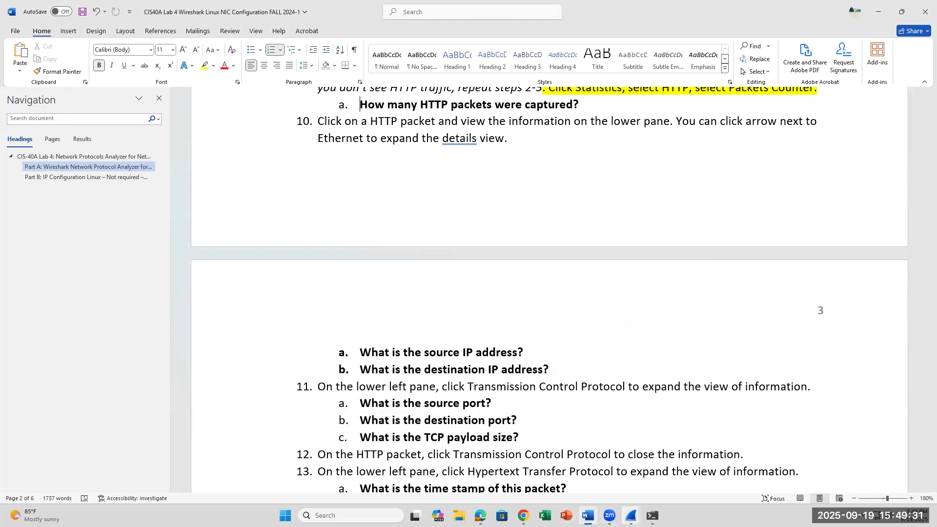
click(632, 516)
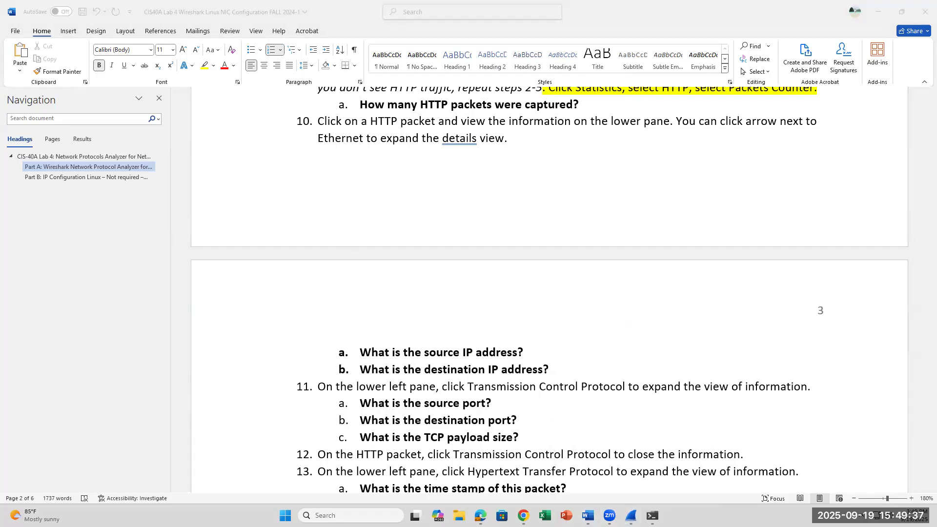
click(605, 453)
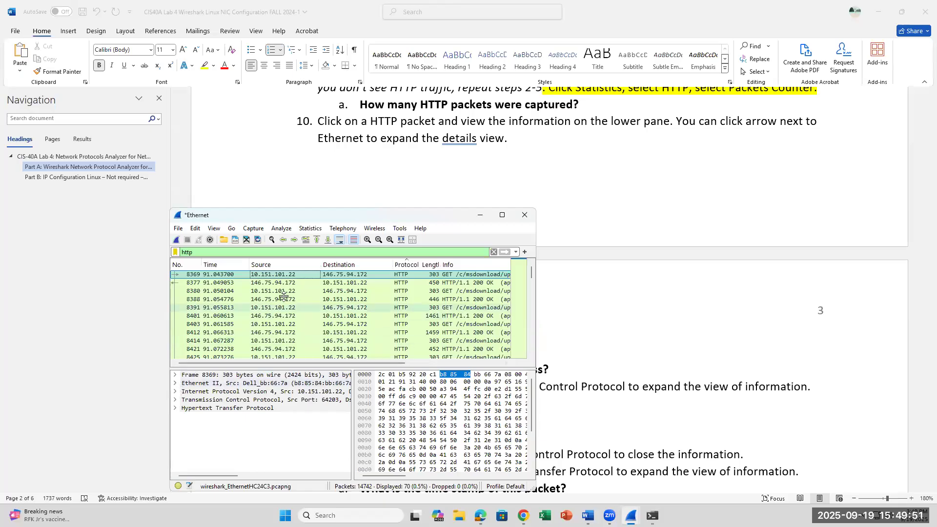
double_click(304, 274)
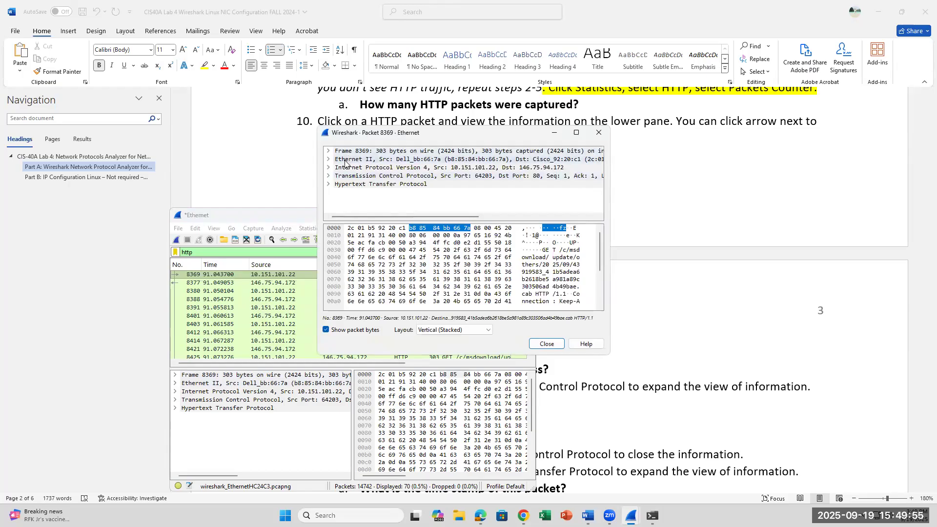
click(329, 160)
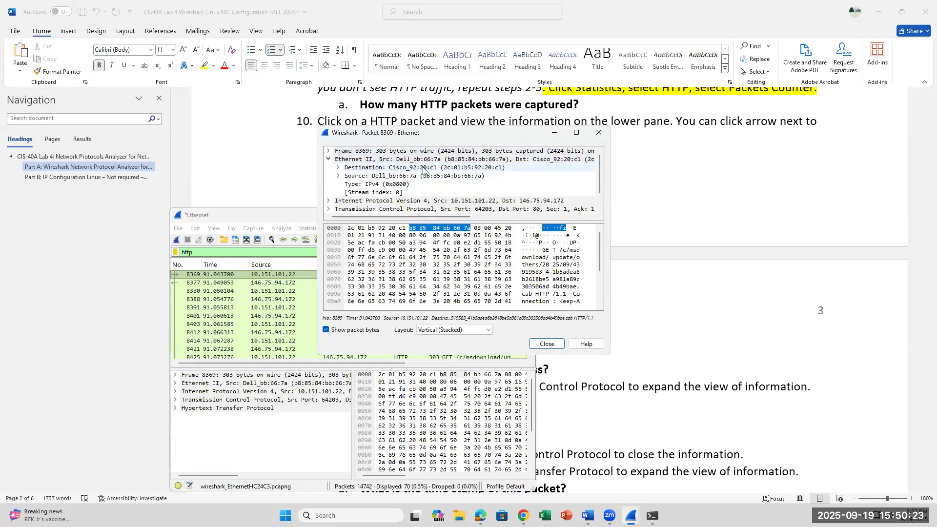
Step: In the Word lab document, answer the source IP address question under item 10 with 10.151.101.22, checking the packet list in Wireshark
click(689, 220)
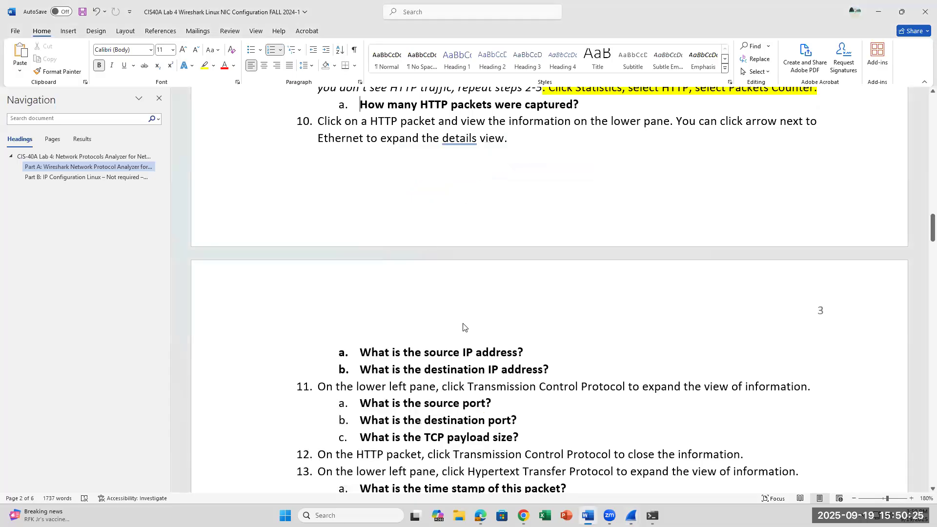
triple_click(533, 360)
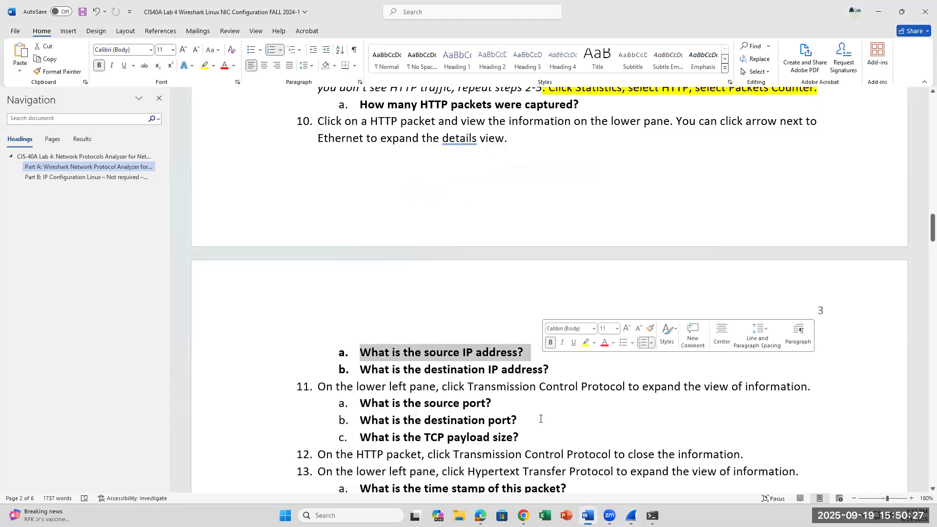
click(631, 516)
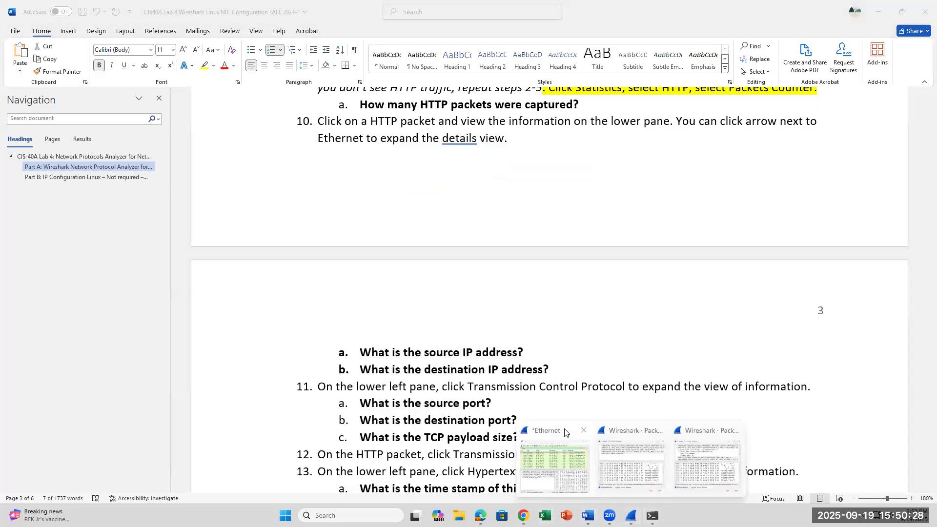
click(588, 459)
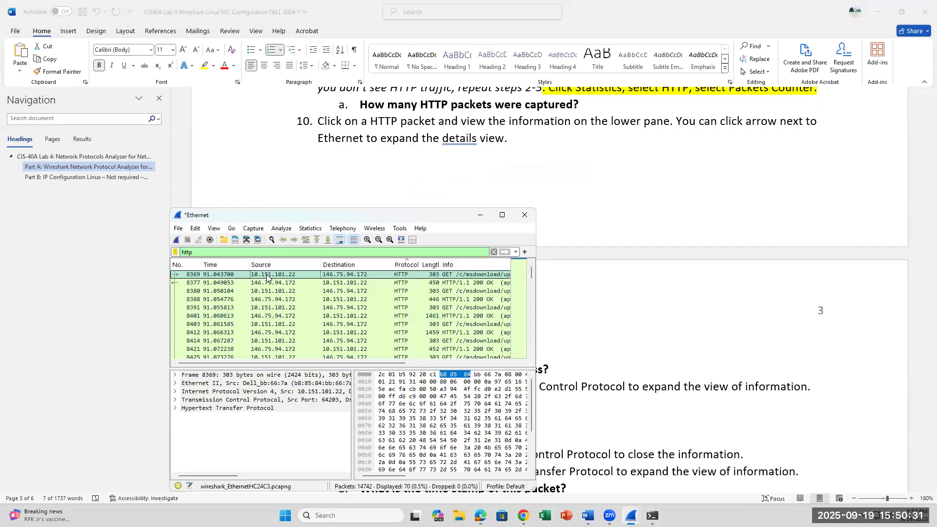
click(563, 308)
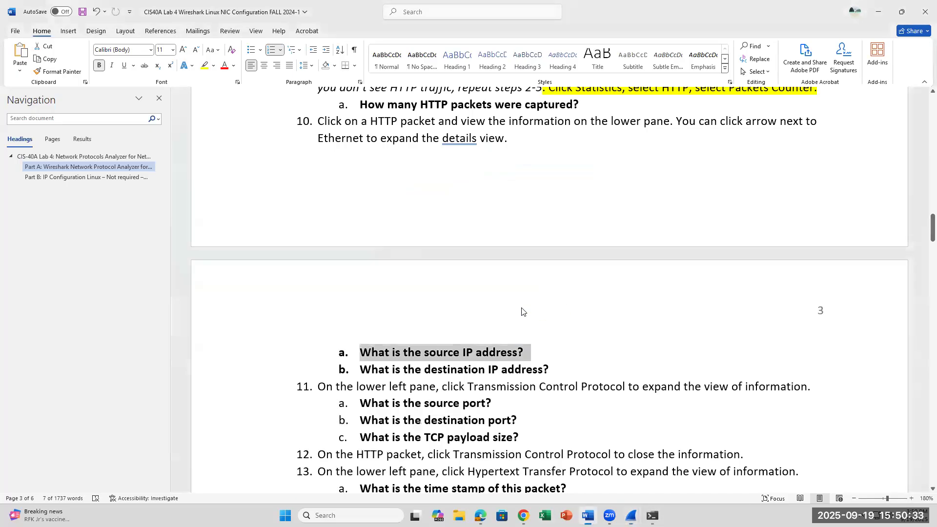
click(549, 361)
text(10.)
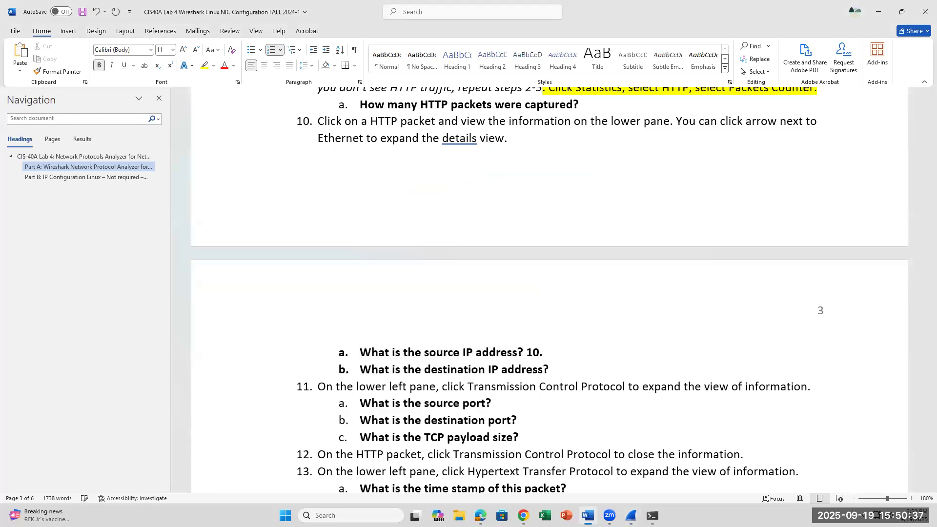
click(631, 517)
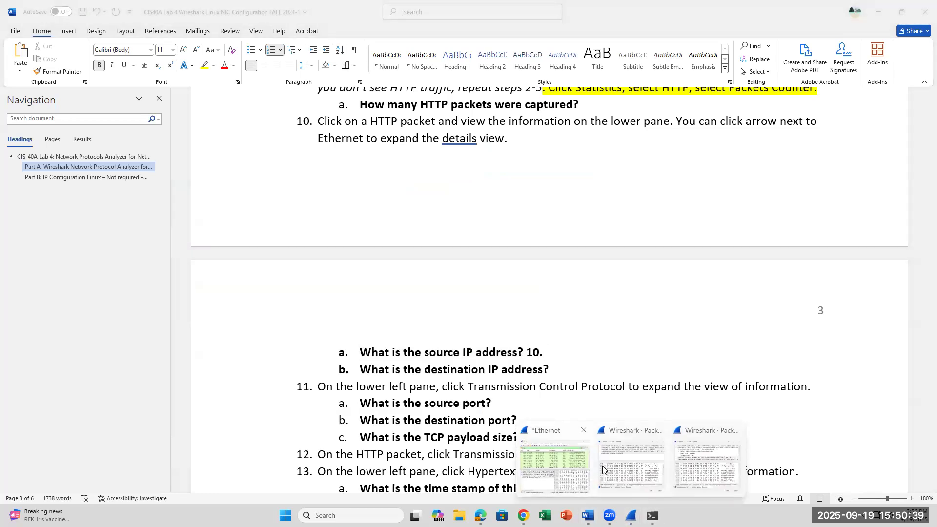
click(556, 466)
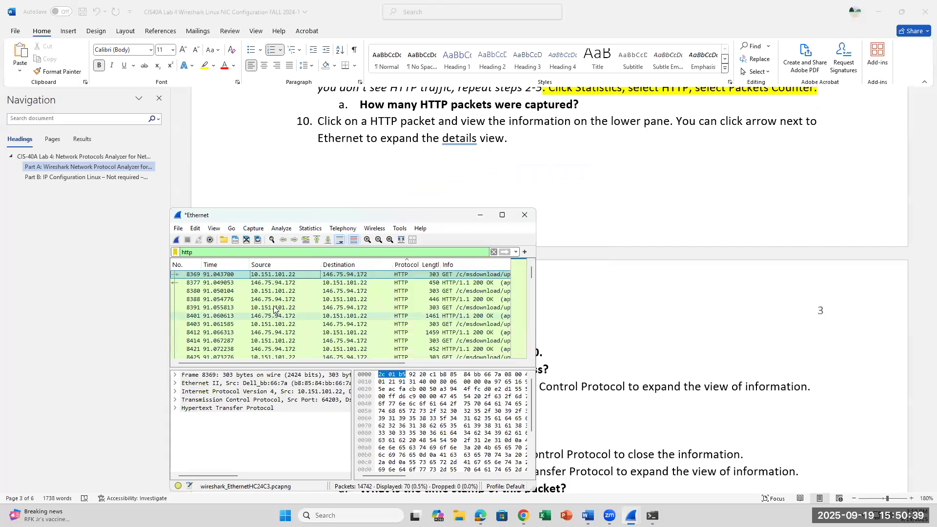
click(585, 284)
text(151.101.22)
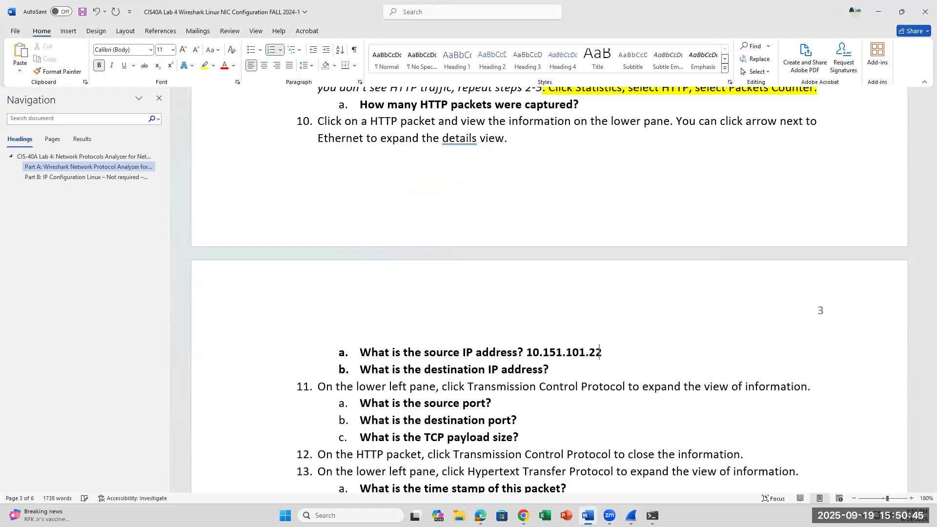
drag(603, 352, 526, 353)
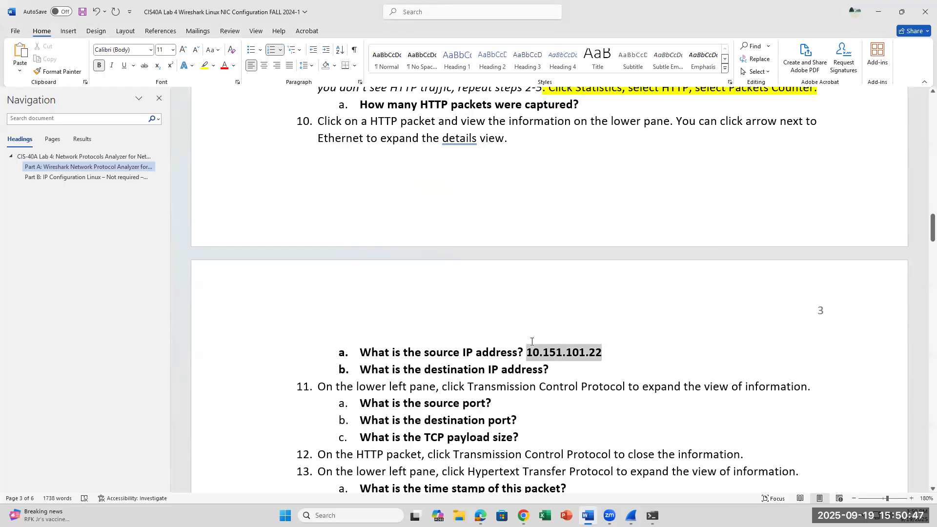
Step: Answer the destination IP address question under item 10 with 176.75.94.172, referring to packet 8369 in Wireshark
mouse_move(631, 517)
click(552, 454)
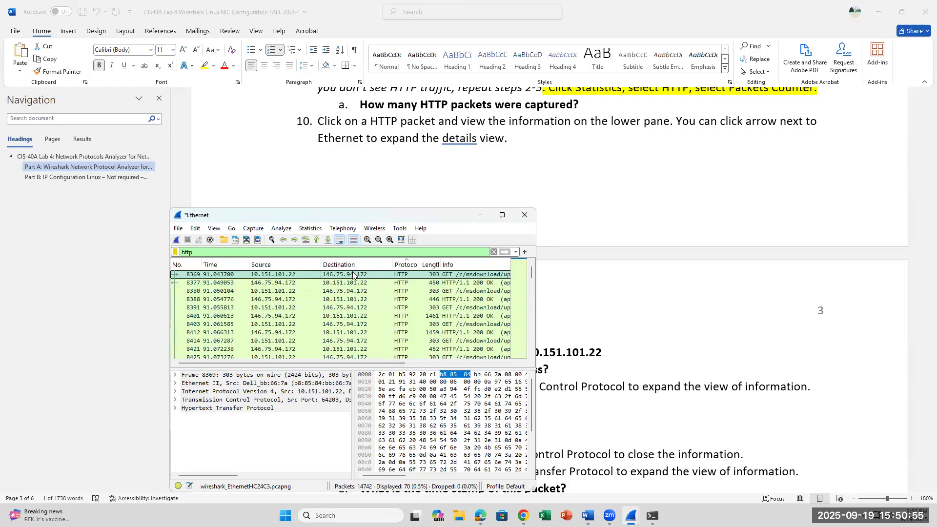
click(556, 376)
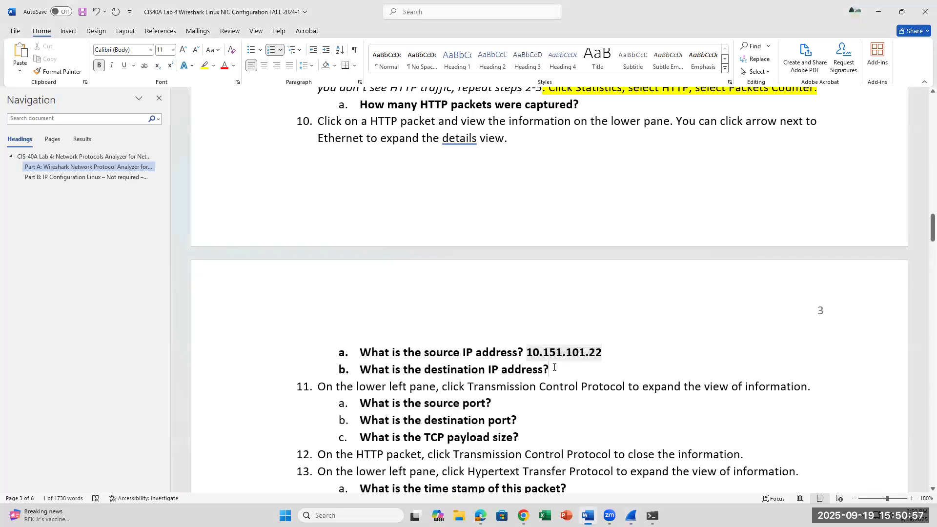
text(1)
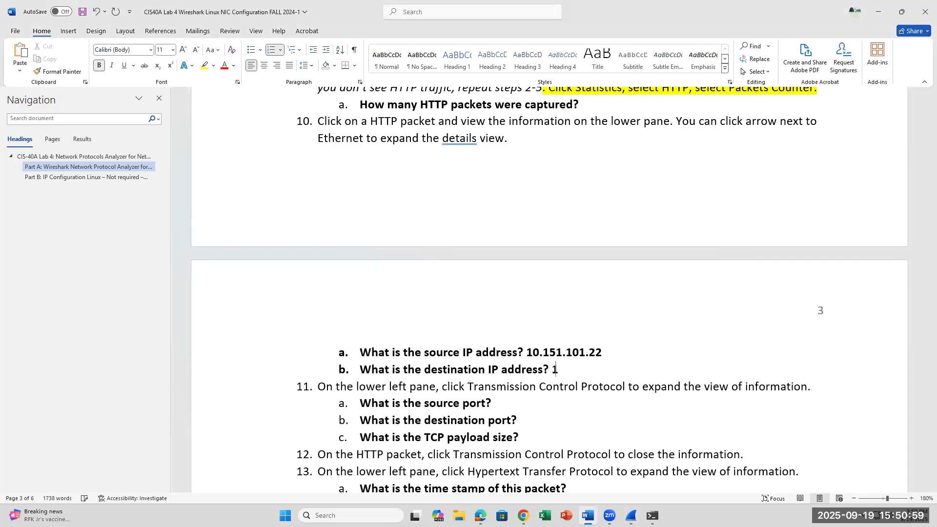
click(632, 516)
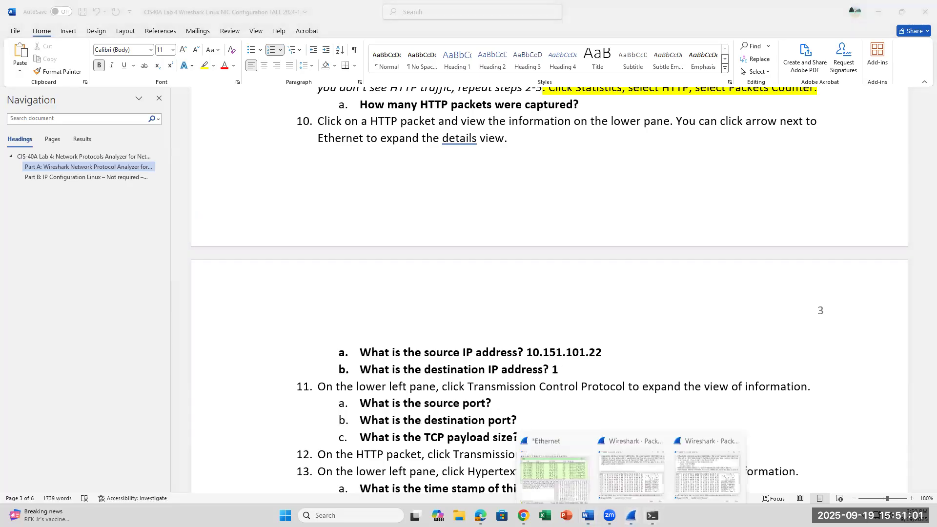
click(588, 468)
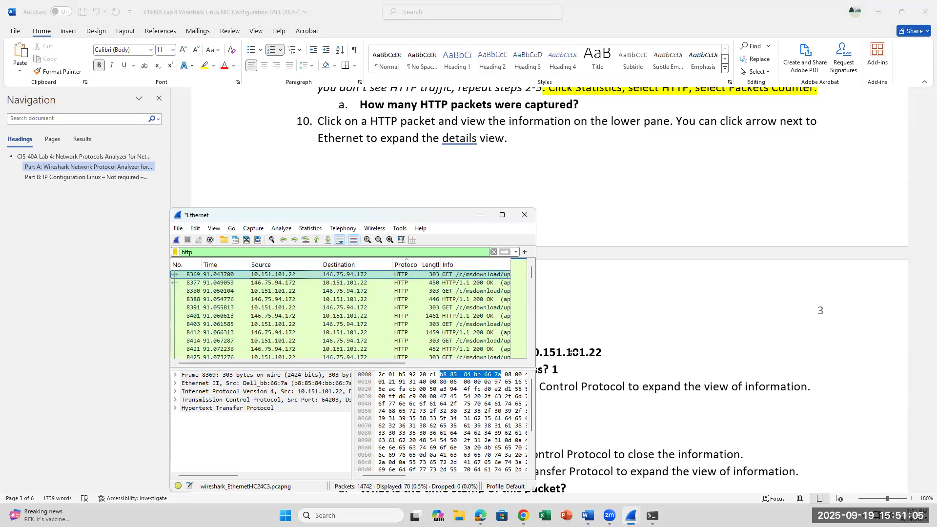
click(602, 370)
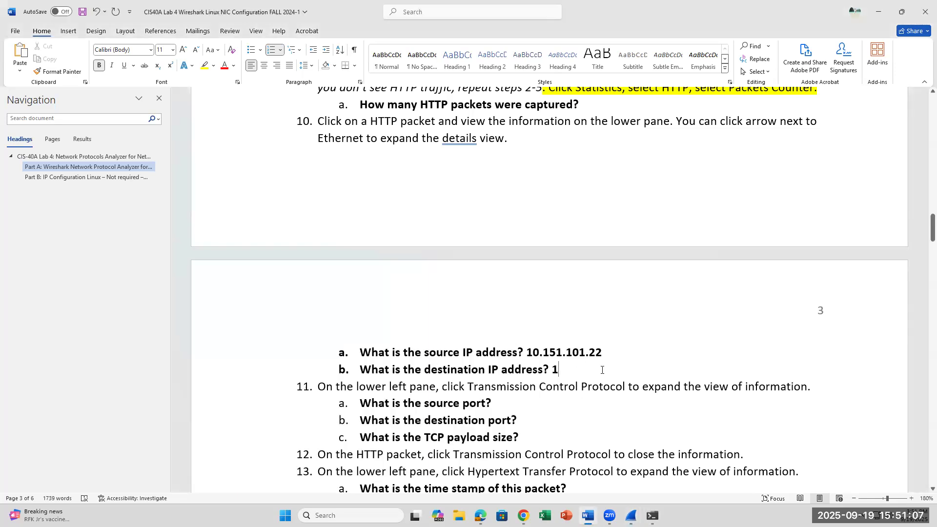
click(631, 516)
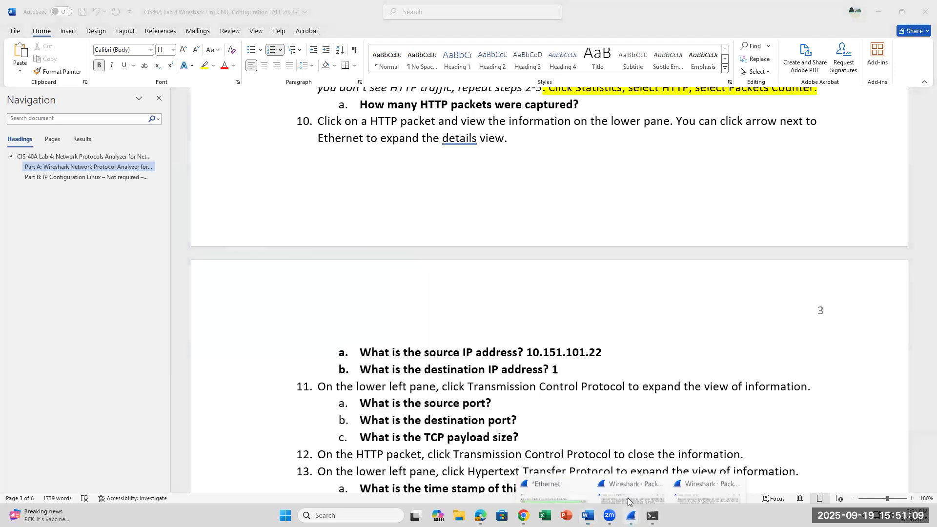
click(564, 370)
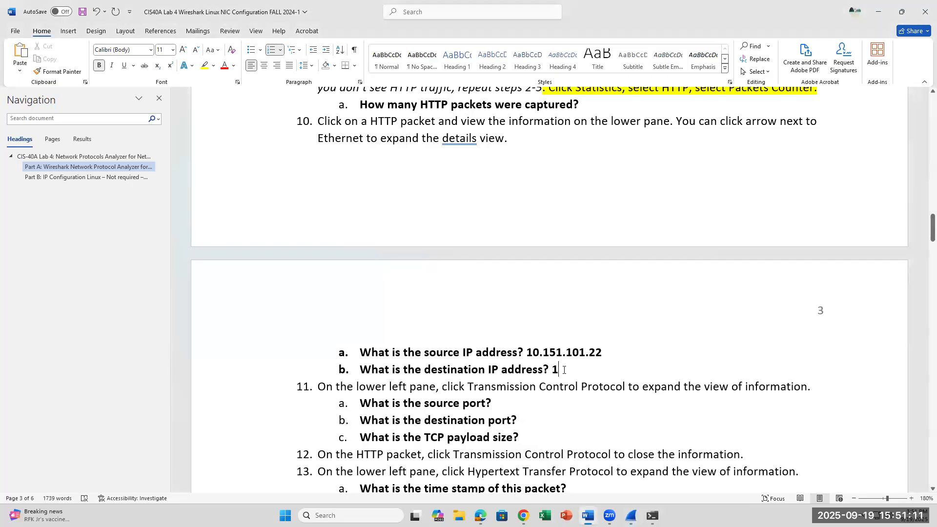
text(76.9)
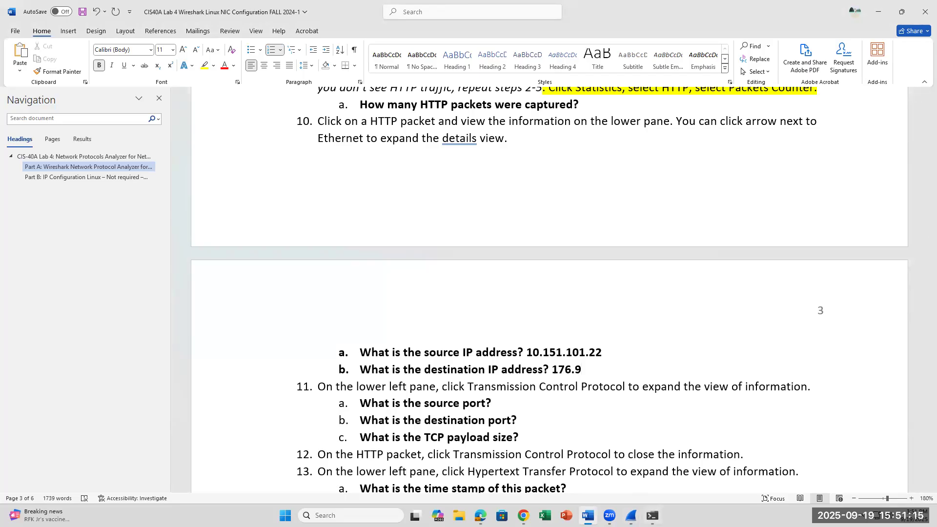
mouse_move(631, 516)
click(526, 428)
click(526, 428)
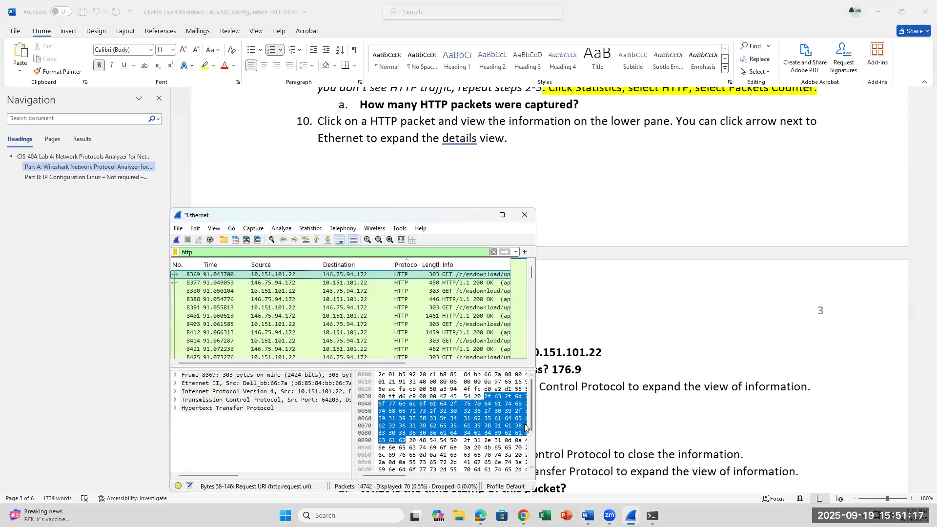
click(603, 372)
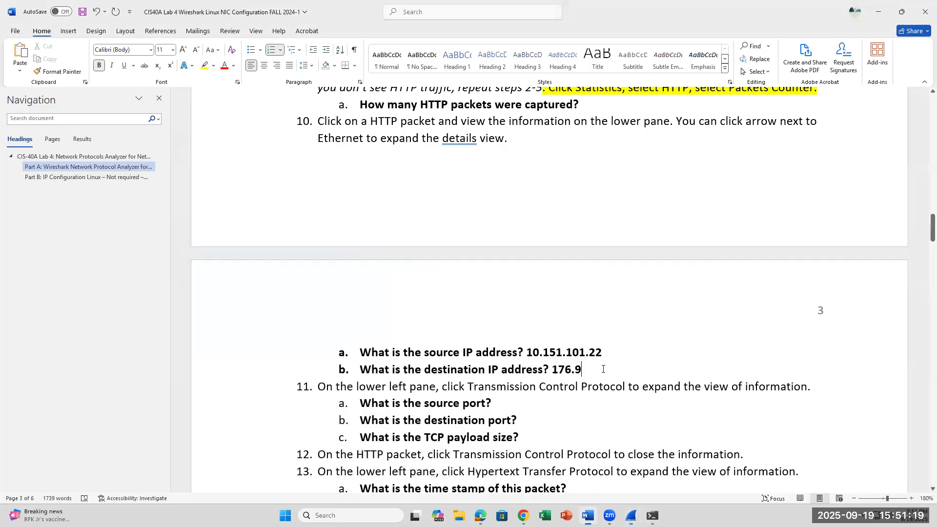
key(BackSpace)
text(7)
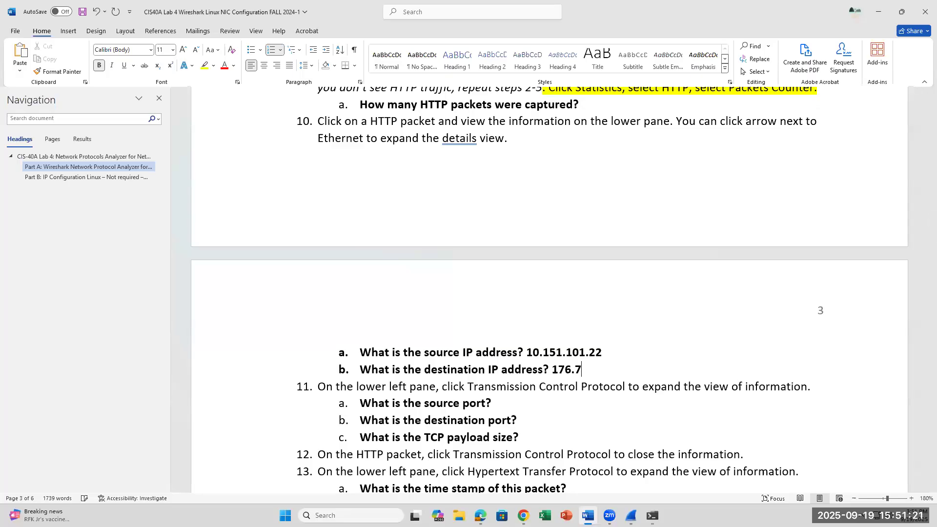
text(5.94.172)
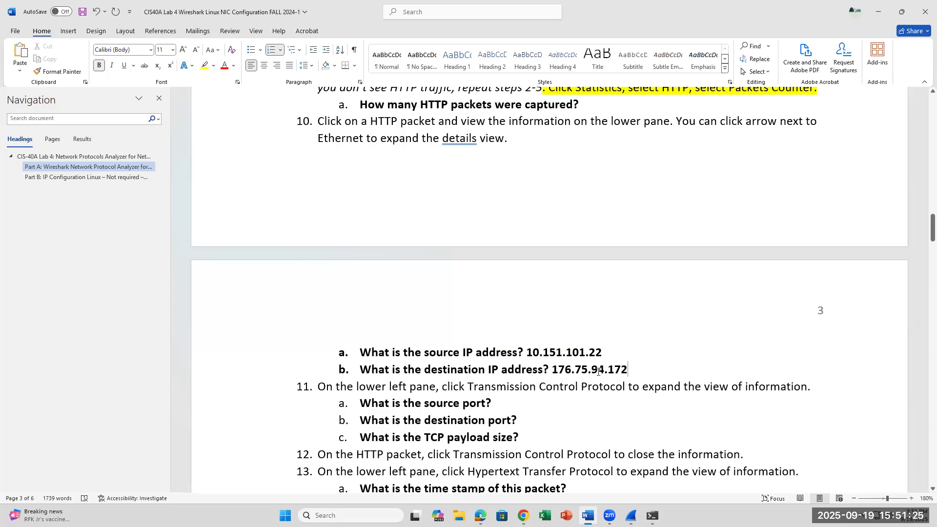
Step: Select the entered destination address and compare it with packet 8369's destination in Wireshark
drag(628, 369, 551, 369)
click(631, 516)
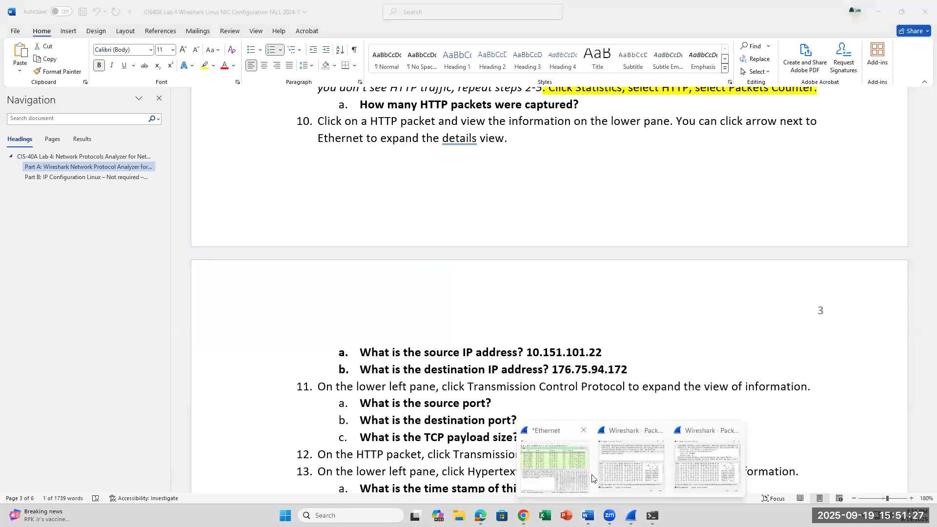
click(588, 482)
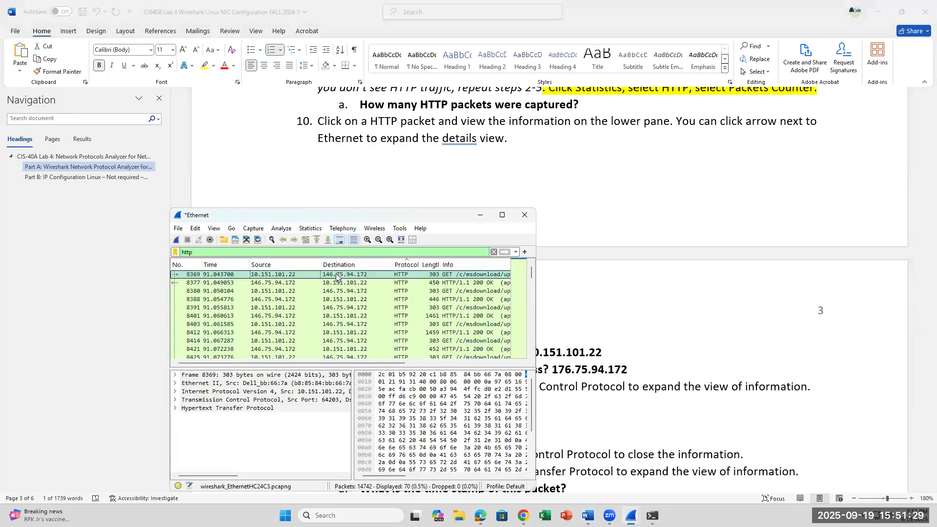
Step: Return to the Word lab document and review item 11's Transmission Control Protocol instruction and its port and payload questions
click(653, 367)
scroll(646, 393, down, 1)
scroll(646, 394, down, 2)
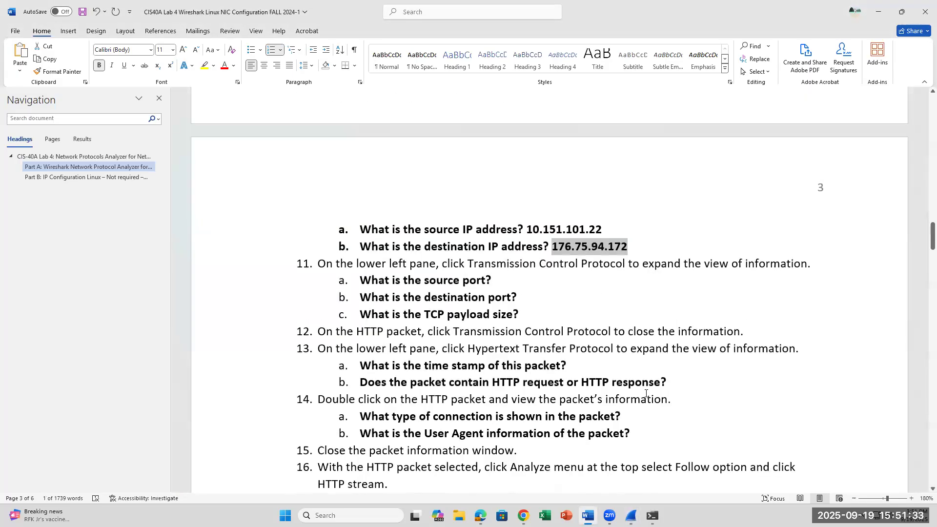
drag(468, 264, 627, 263)
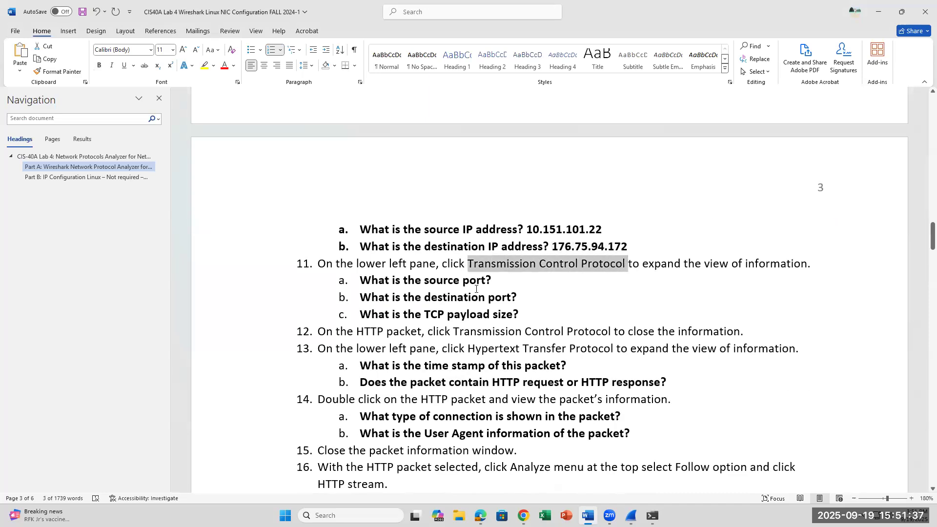
click(500, 279)
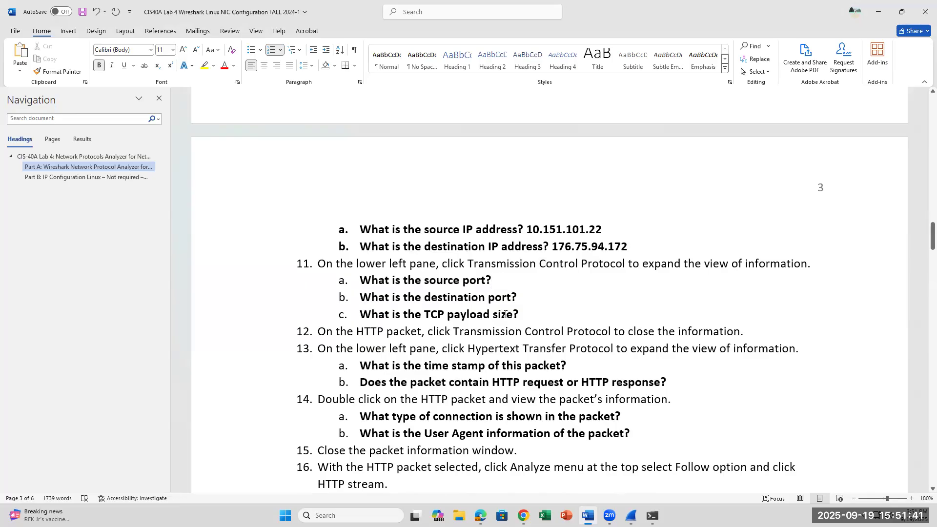
Step: Close one of Wireshark's two separate packet windows
click(631, 517)
mouse_move(694, 459)
click(737, 430)
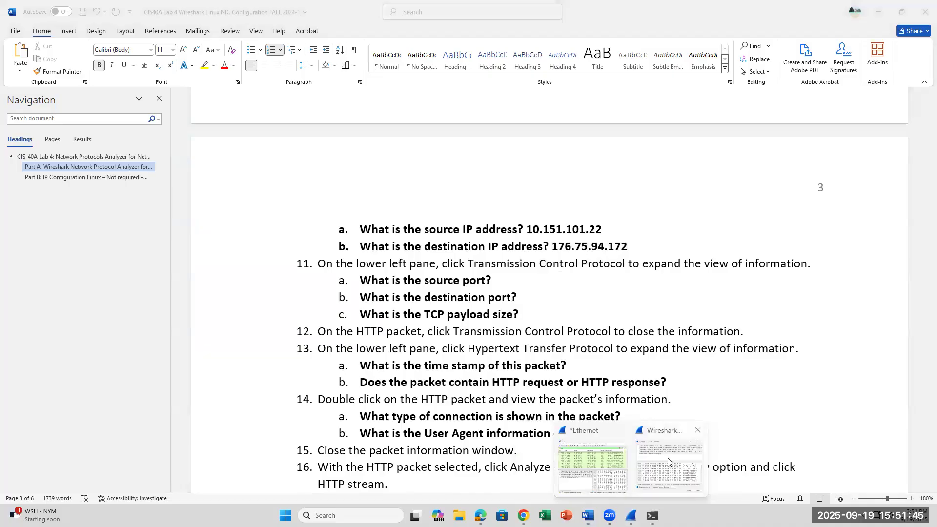
Step: Switch to Wireshark's packet 8369 window, expand Transmission Control Protocol and examine the source and destination ports
click(668, 458)
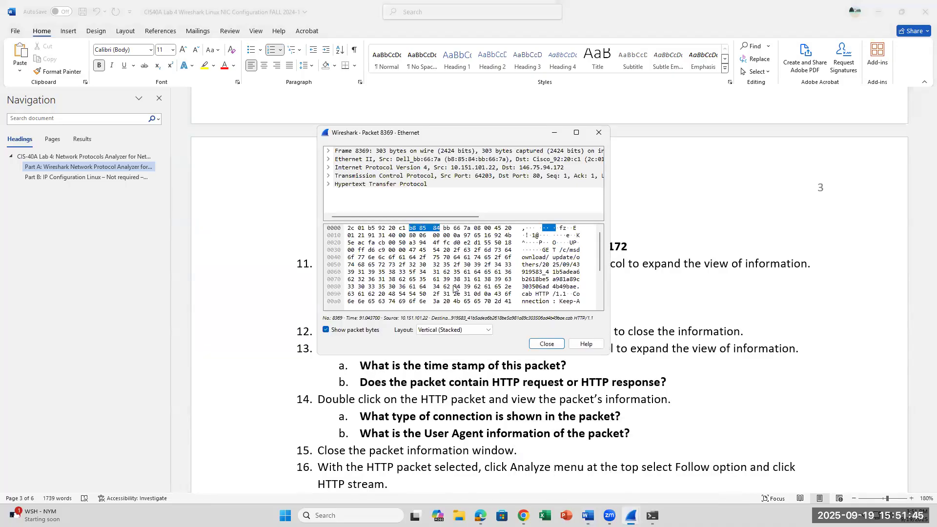
click(328, 178)
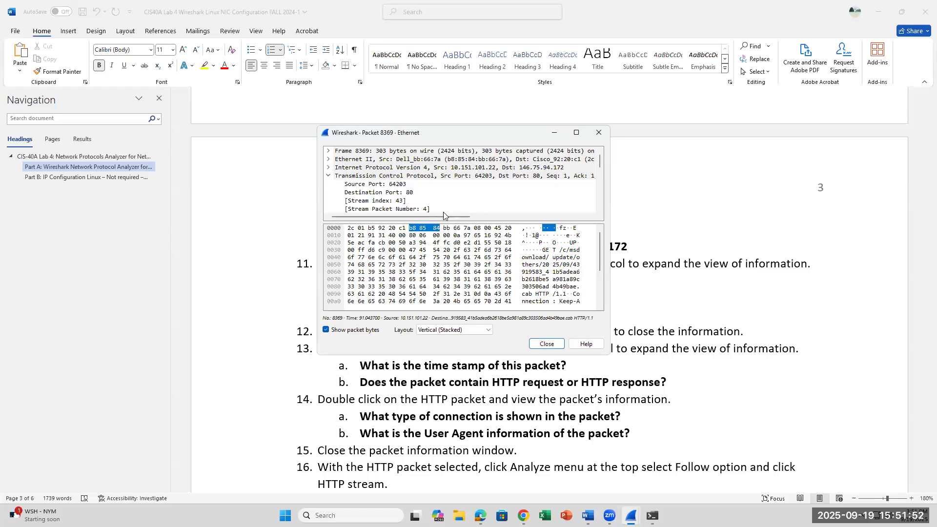
click(419, 185)
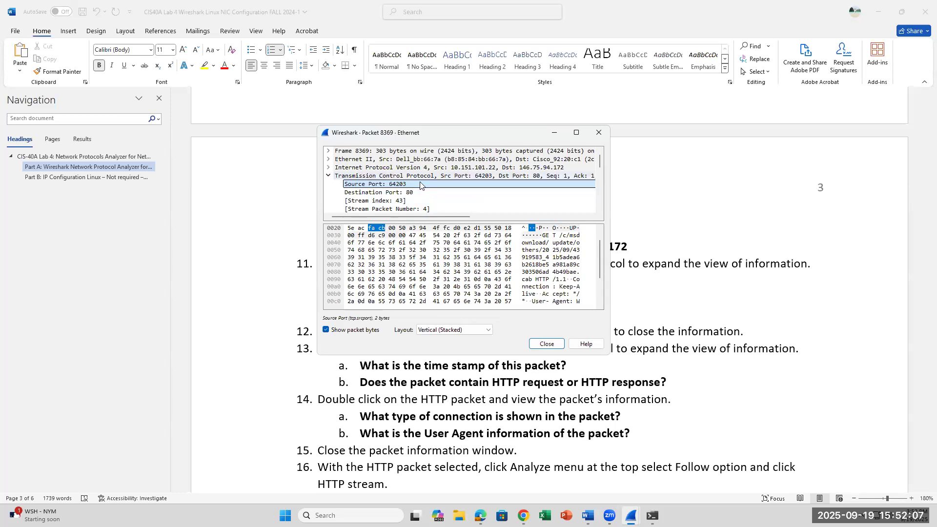
click(413, 193)
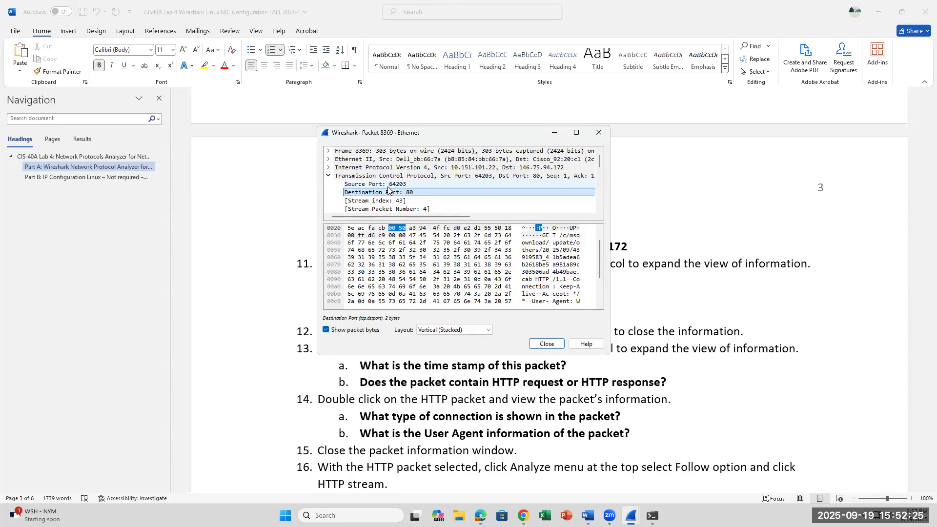
click(389, 186)
click(388, 193)
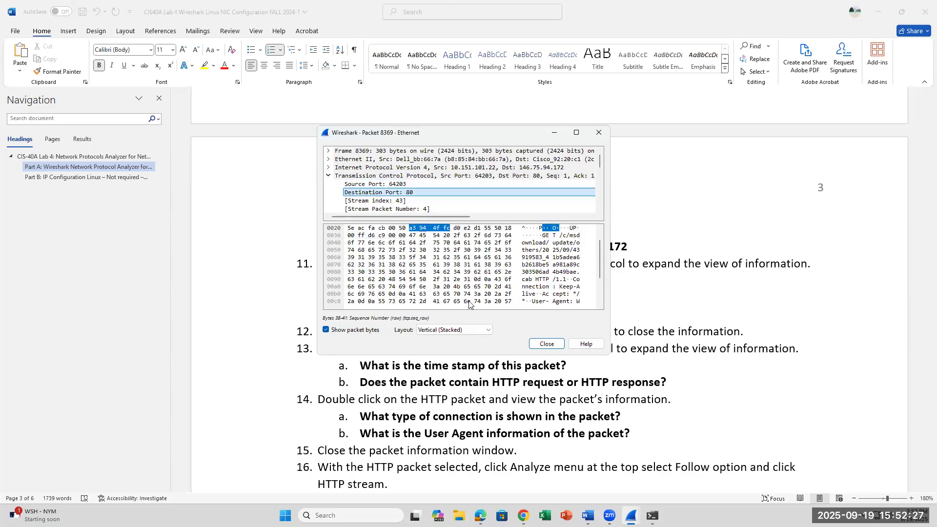
Step: Check item 11's payload question in the Word document and locate the TCP payload entry in packet 8369's Transmission Control Protocol details in Wireshark
click(493, 280)
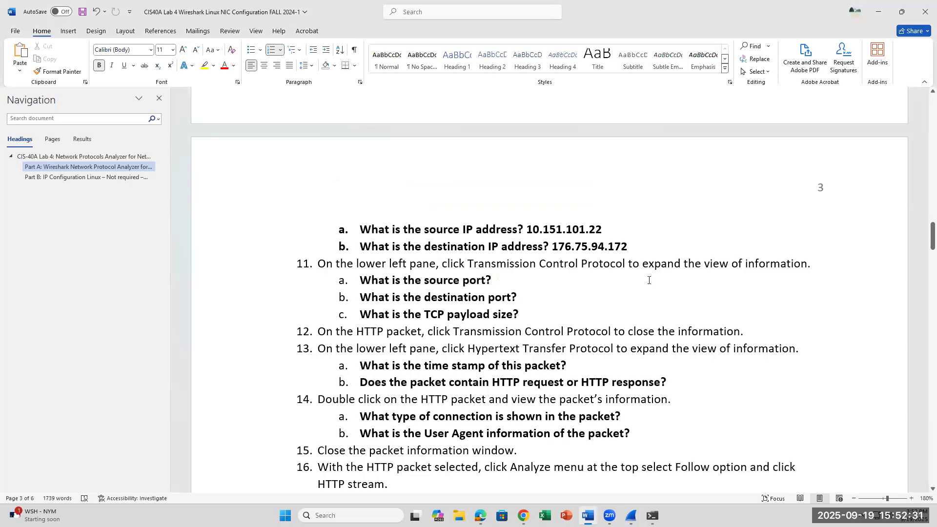
click(631, 516)
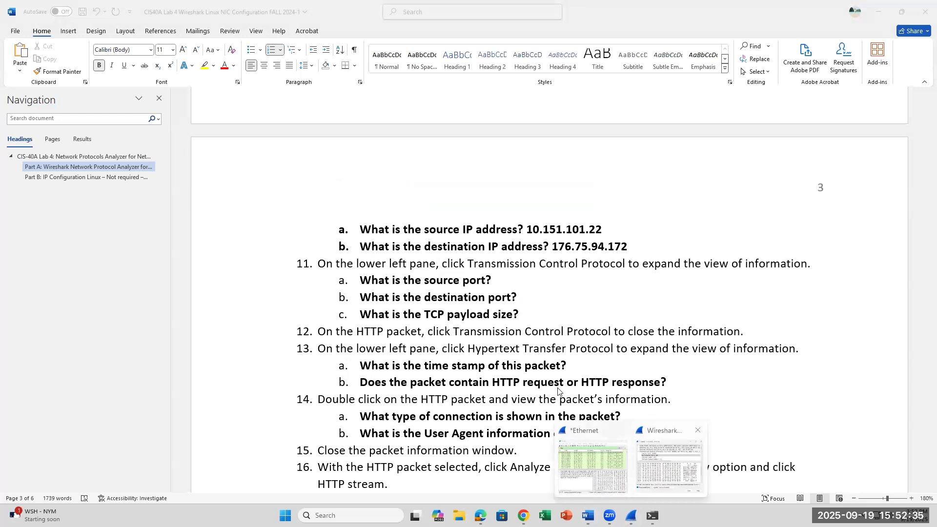
click(649, 459)
scroll(438, 210, down, 2)
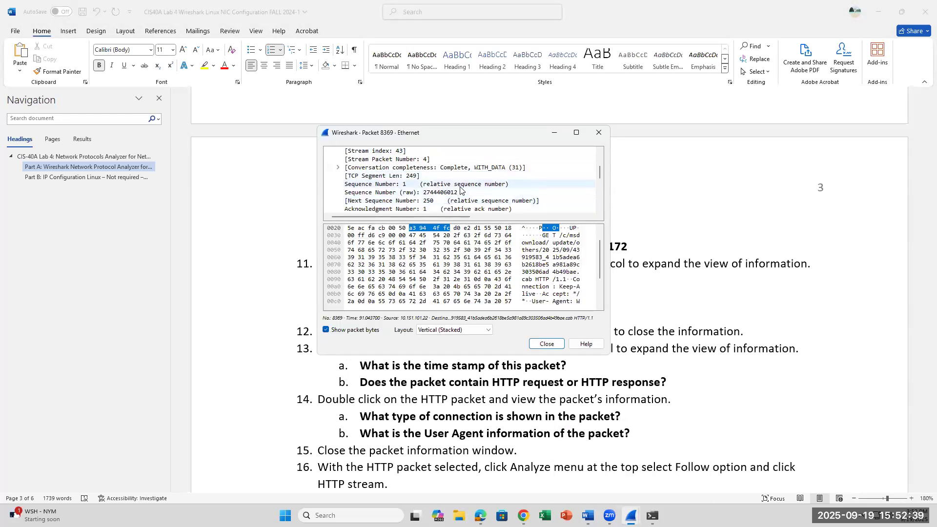
scroll(460, 191, down, 1)
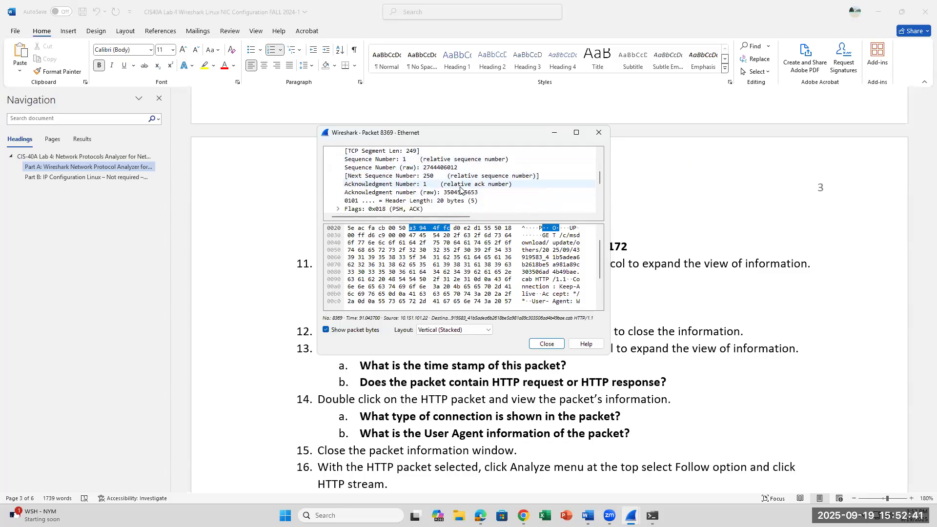
scroll(461, 191, down, 2)
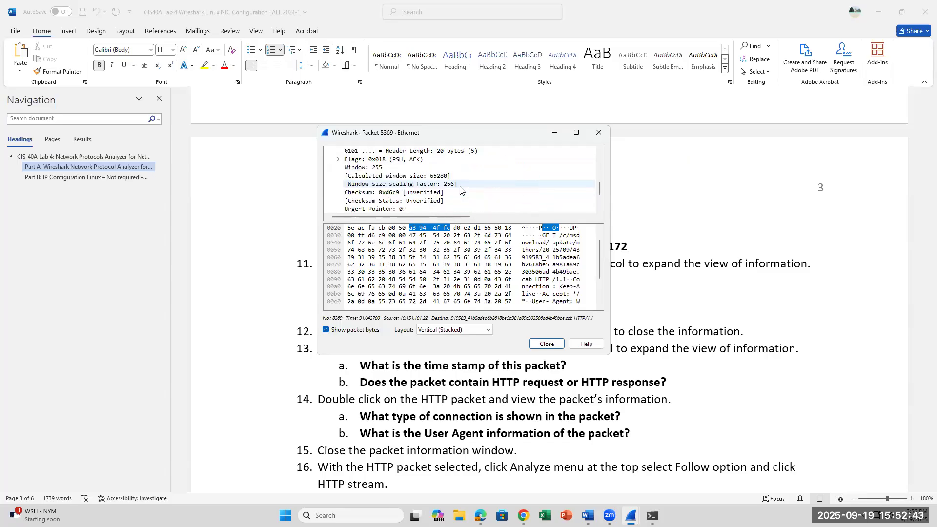
scroll(461, 190, down, 1)
scroll(460, 190, down, 1)
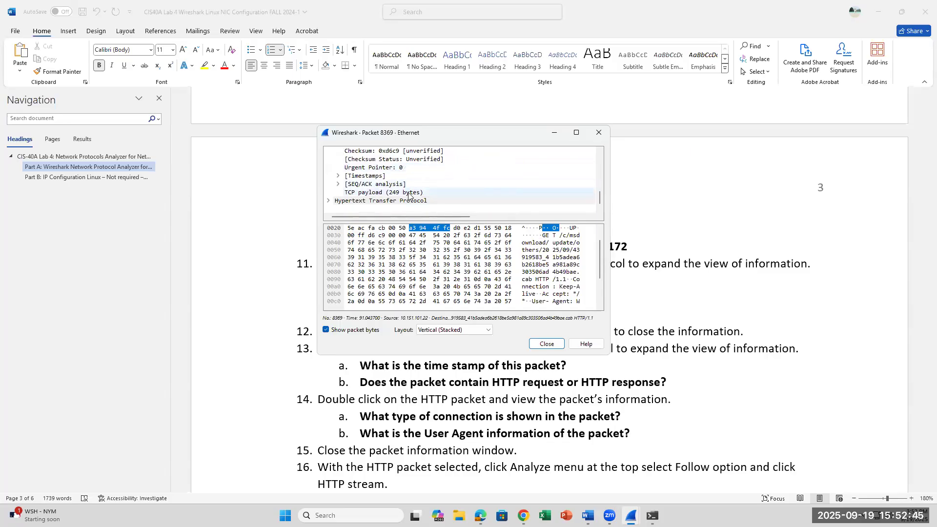
click(409, 193)
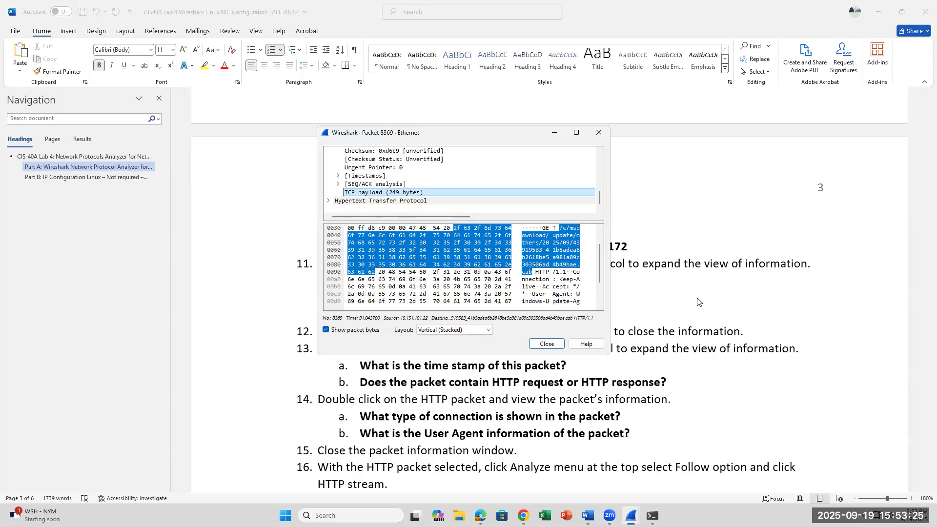
Step: Recheck packet 8369's port entries, return to the Word lab document and select "Hypertext Transfer Protocol" in item 13
scroll(377, 183, up, 2)
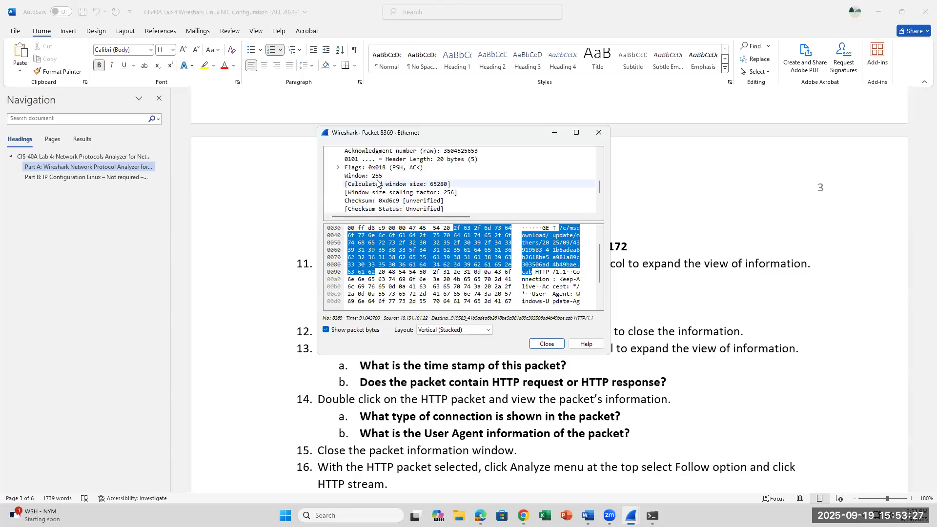
scroll(378, 182, up, 5)
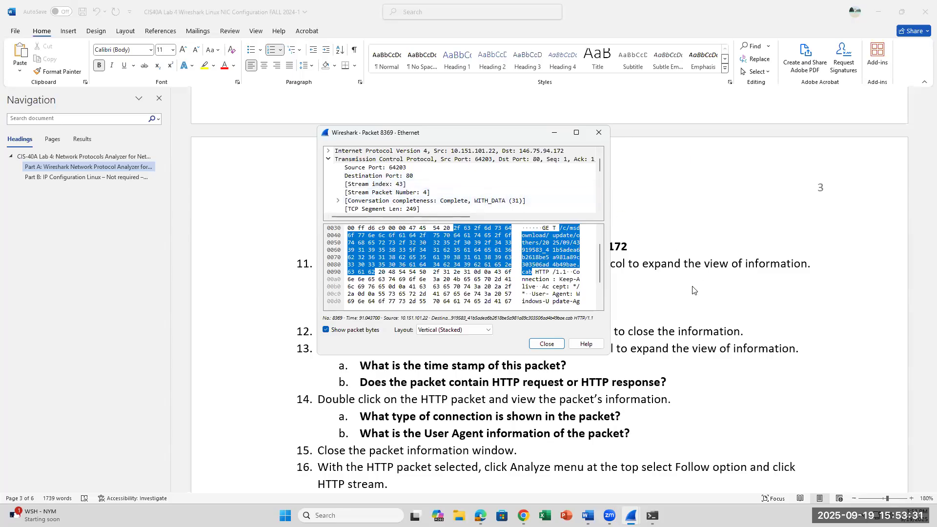
click(567, 309)
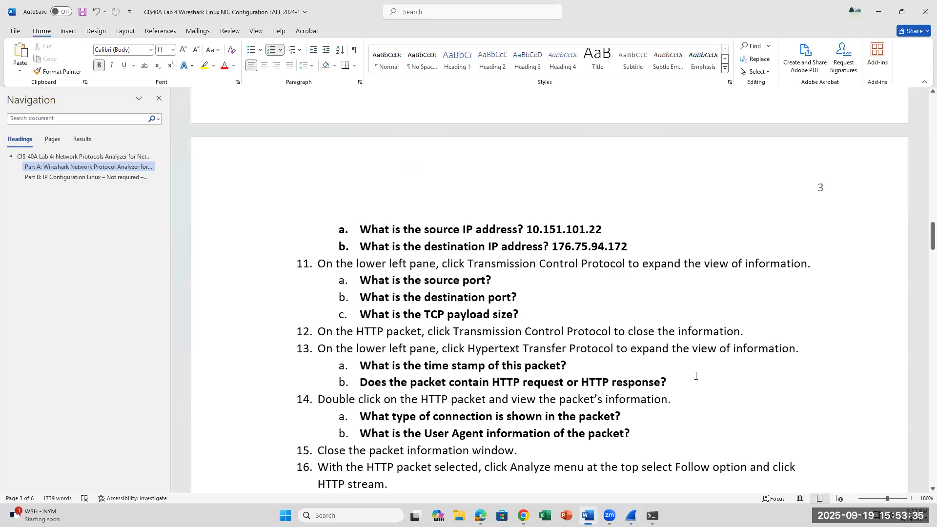
drag(482, 348, 611, 347)
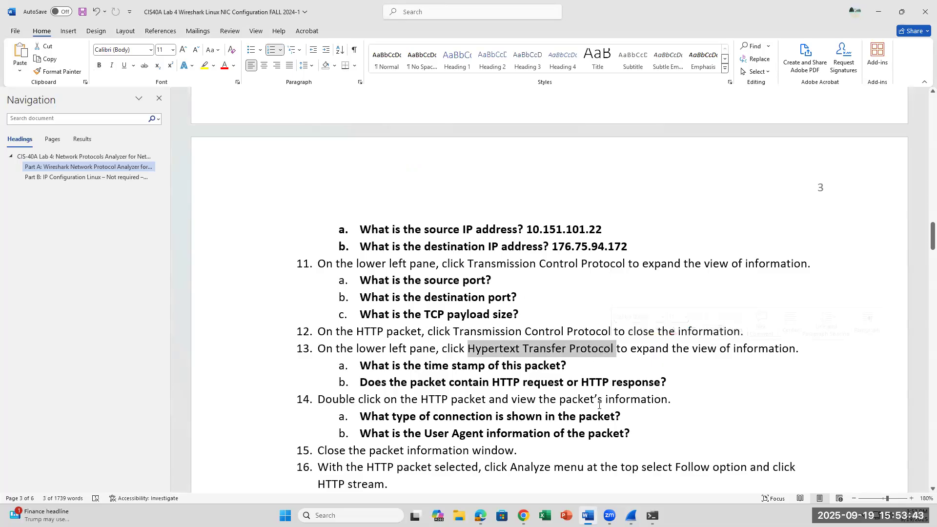
Step: In Wireshark's packet 8369 window, collapse Transmission Control Protocol, expand Hypertext Transfer Protocol and examine its GET request line
mouse_move(632, 516)
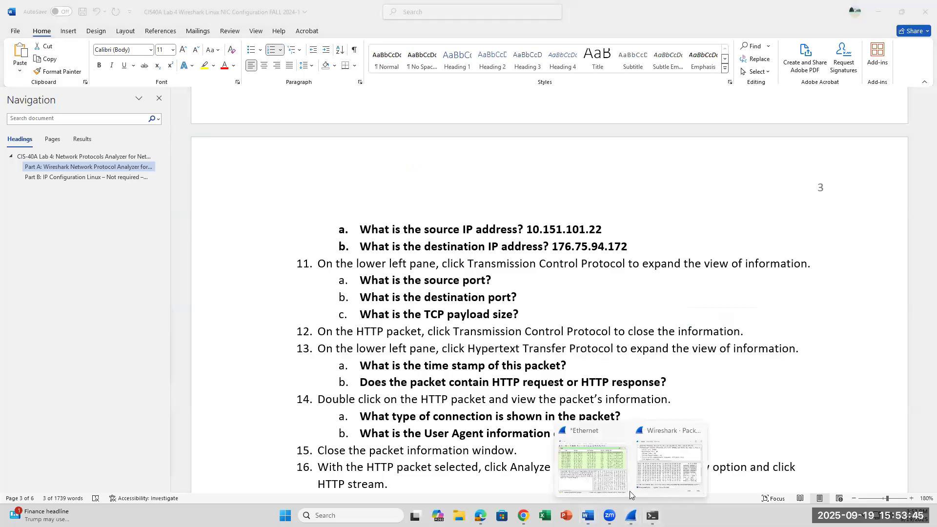
click(668, 461)
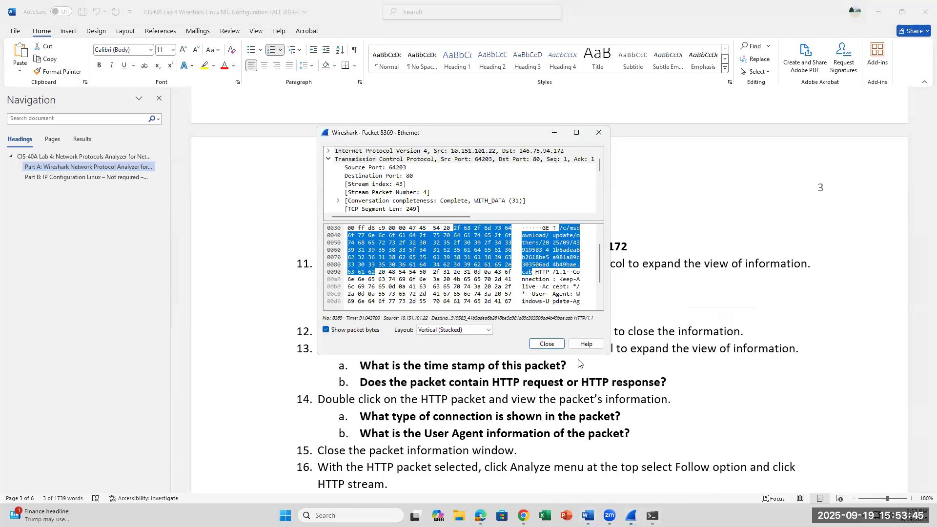
click(329, 160)
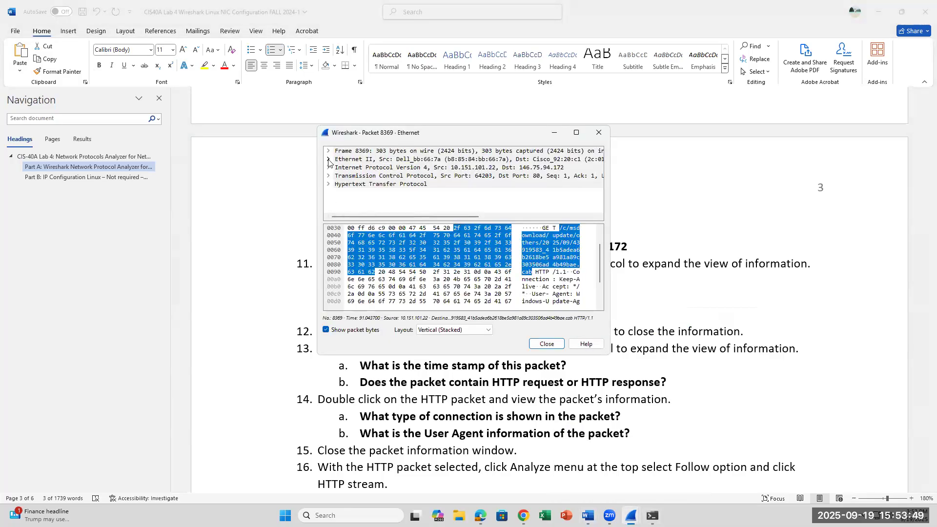
click(329, 185)
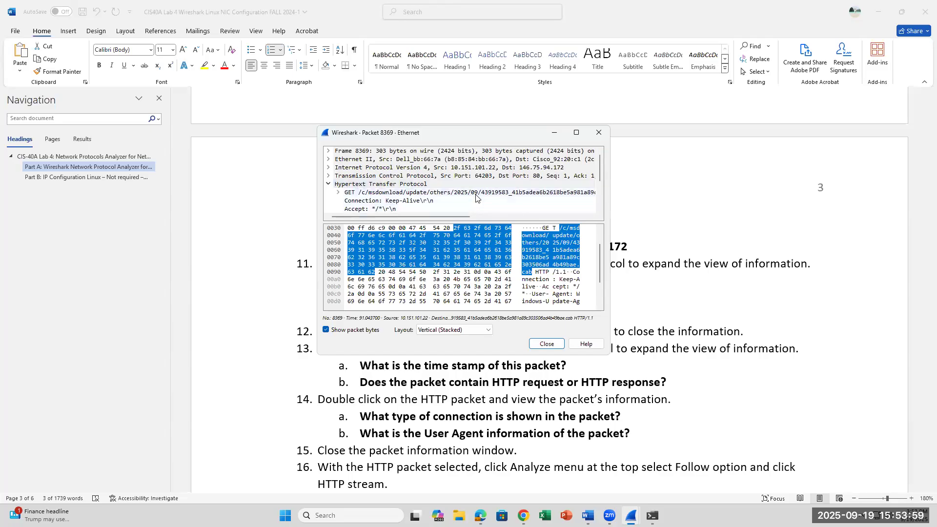
scroll(476, 197, down, 1)
scroll(449, 190, up, 1)
scroll(420, 183, down, 1)
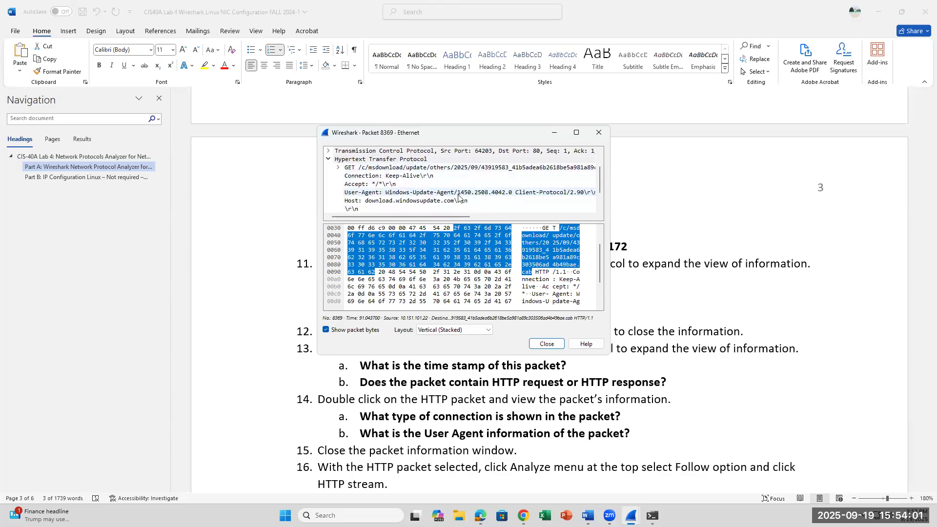
click(418, 170)
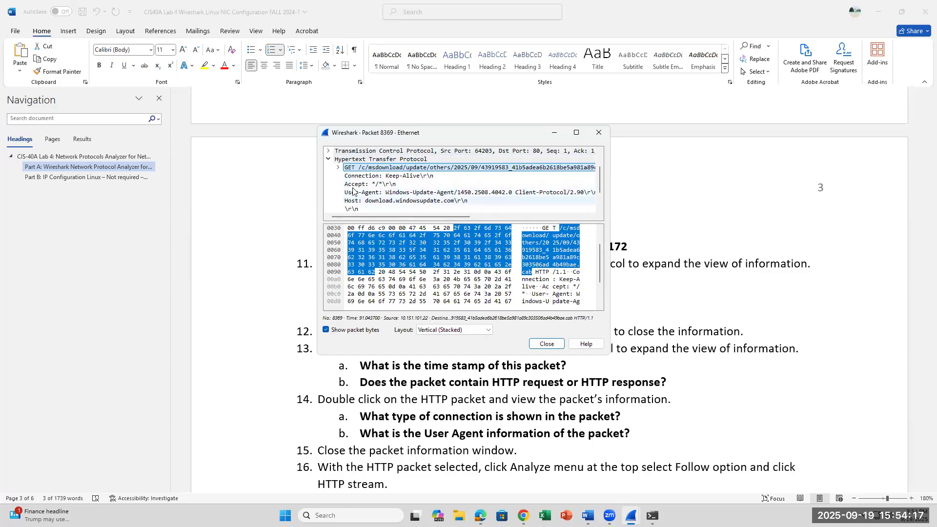
Step: Select item 13's time stamp question in Word and look for the time stamp in packet 8369's Hypertext Transfer Protocol details in Wireshark
click(669, 400)
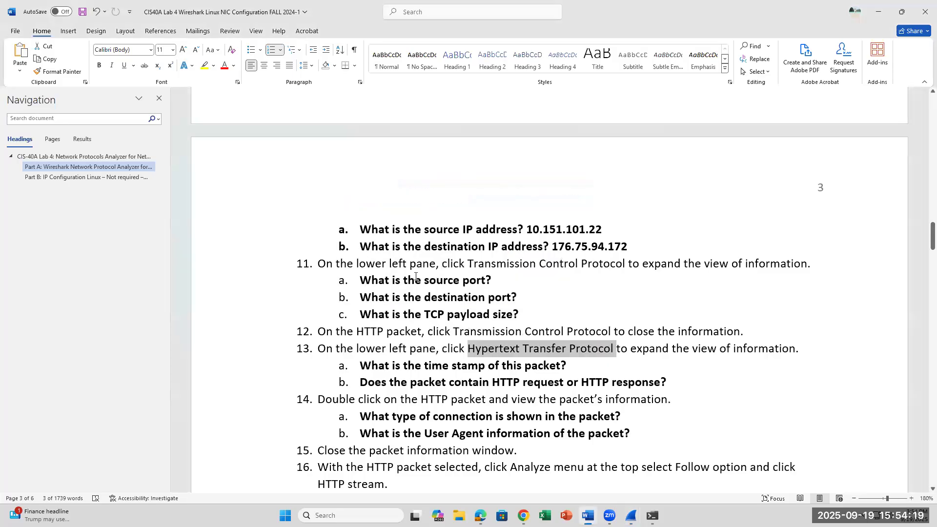
drag(364, 367, 566, 367)
click(631, 517)
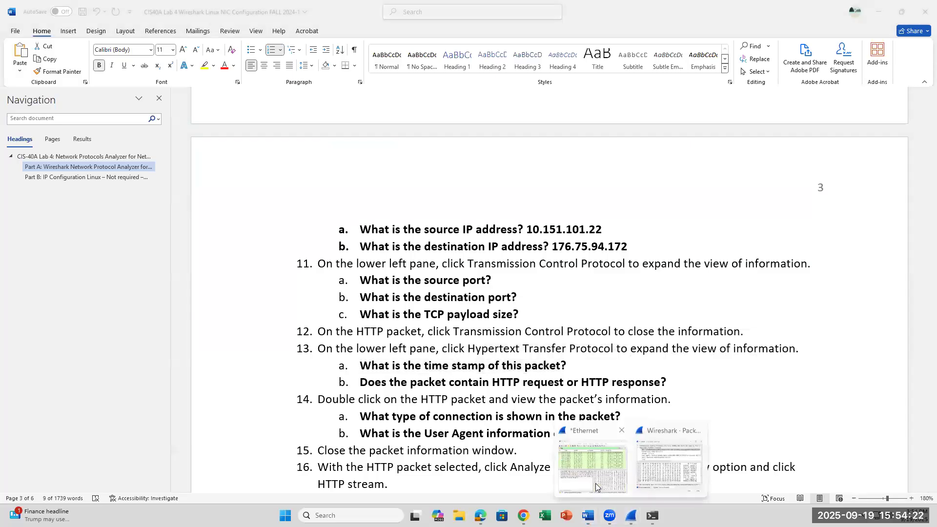
click(645, 456)
scroll(422, 194, down, 2)
scroll(423, 193, up, 1)
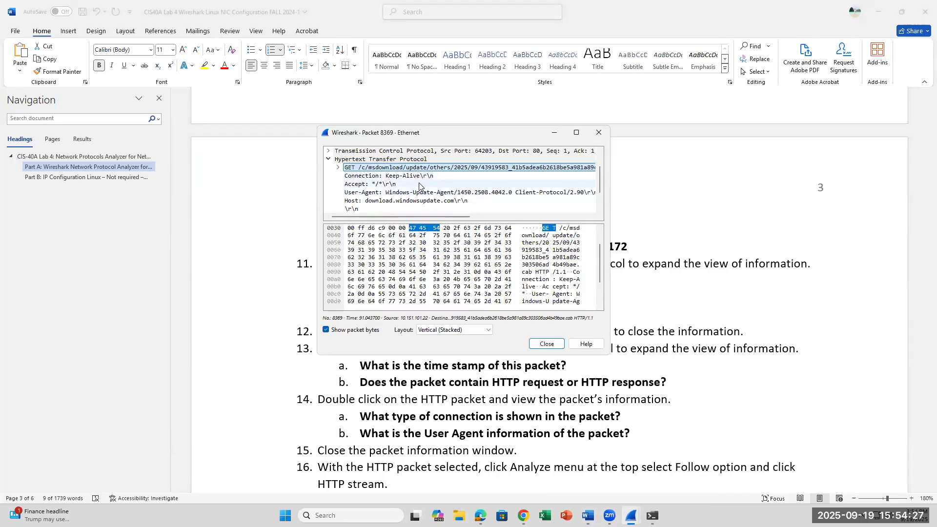
scroll(422, 186, up, 1)
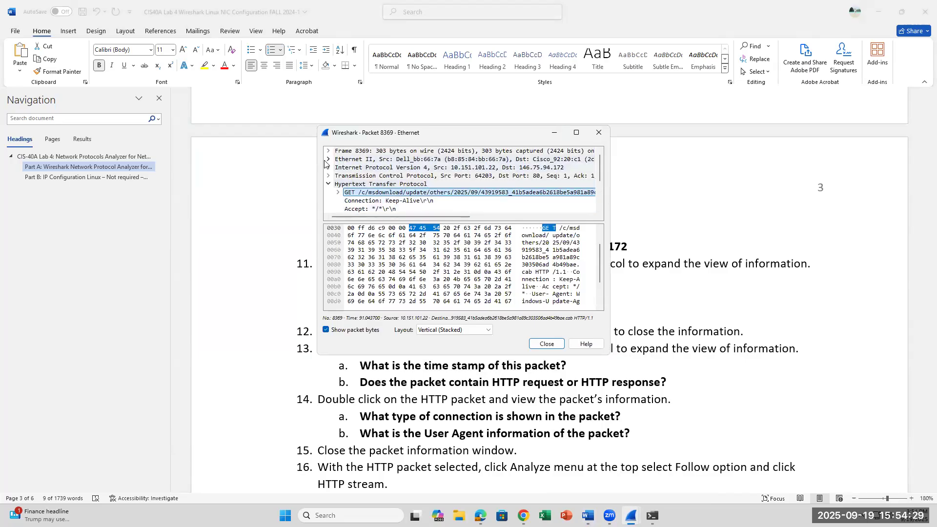
Step: Search packet 8369's Ethernet II, Frame and Hypertext Transfer Protocol sections for a time stamp, including the full GET line
click(328, 160)
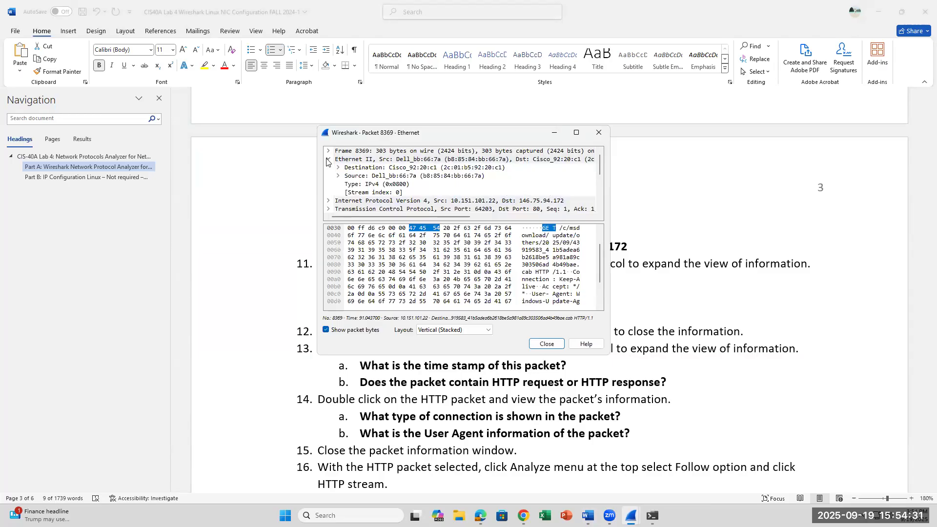
click(327, 159)
click(329, 151)
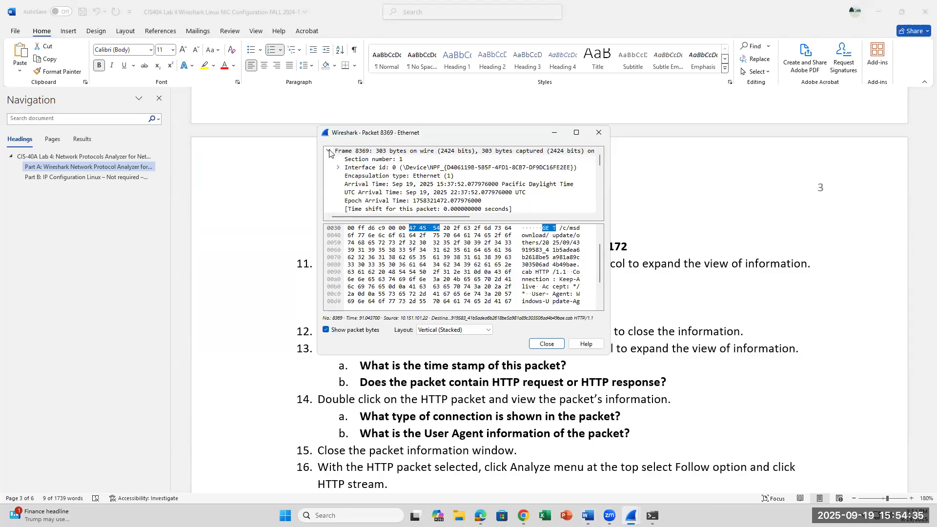
click(328, 151)
scroll(377, 199, down, 1)
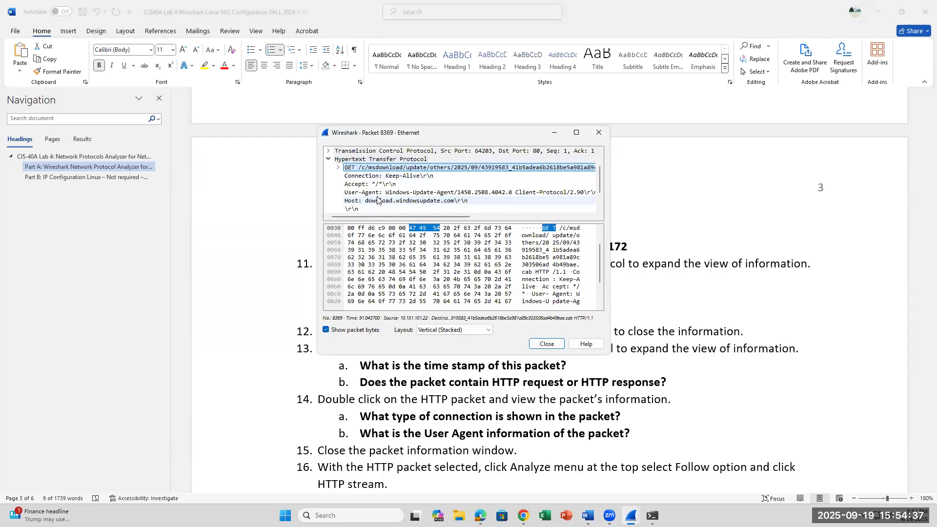
drag(417, 216, 501, 217)
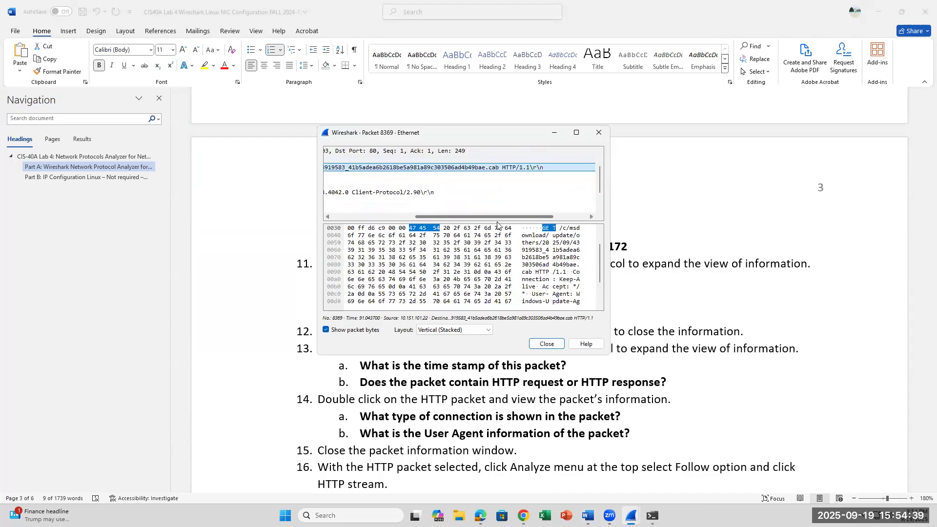
click(401, 217)
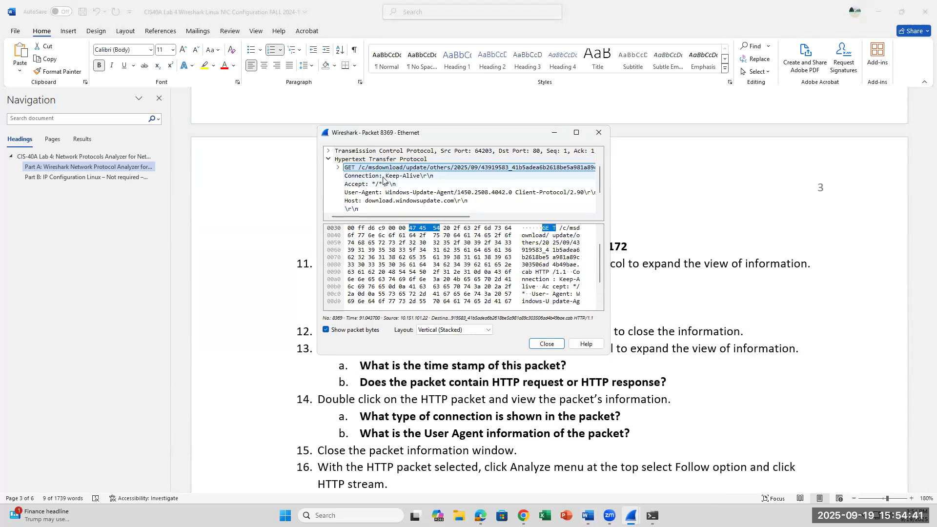
scroll(345, 204, up, 1)
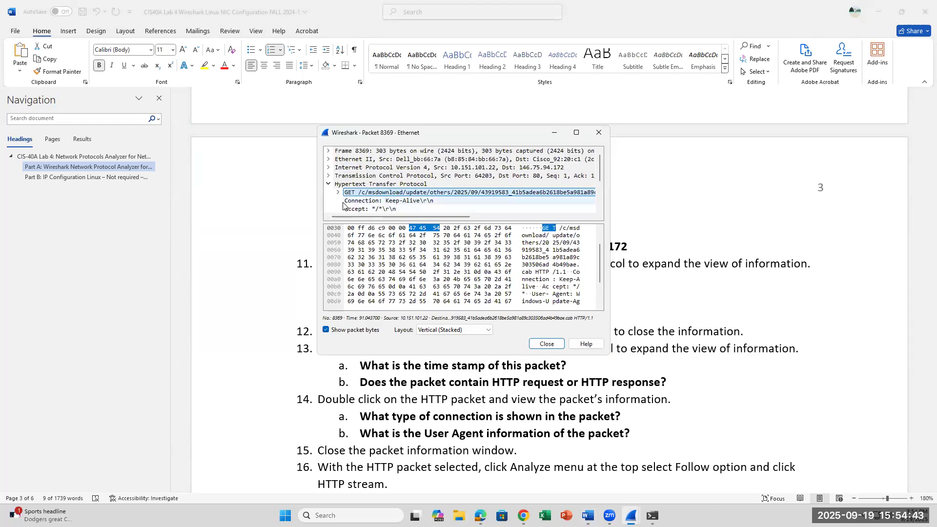
Step: Expand packet 8369's Frame section and examine its Arrival Time and UTC Arrival Time entries
click(328, 151)
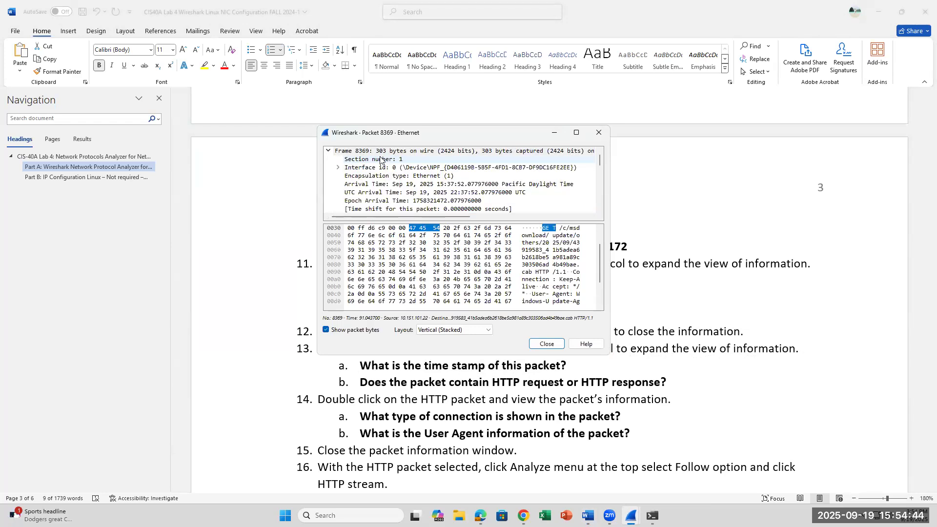
click(413, 184)
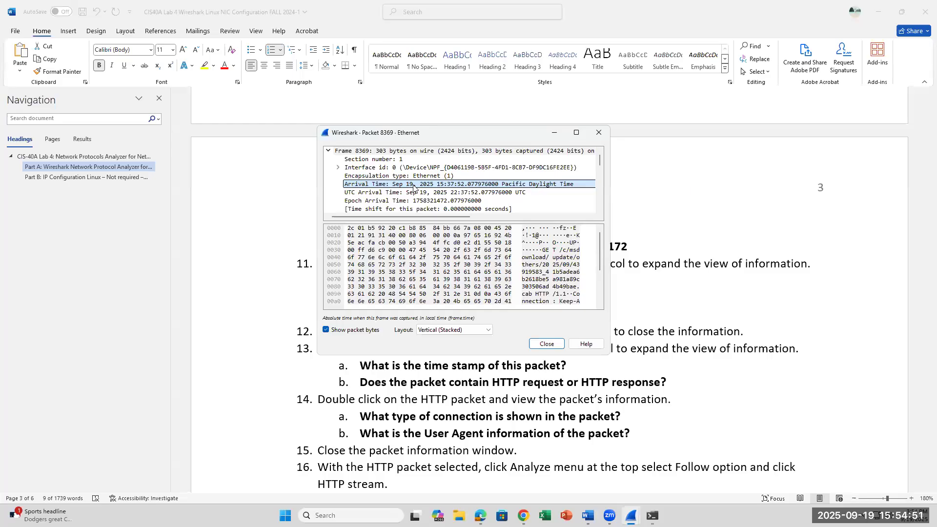
click(362, 194)
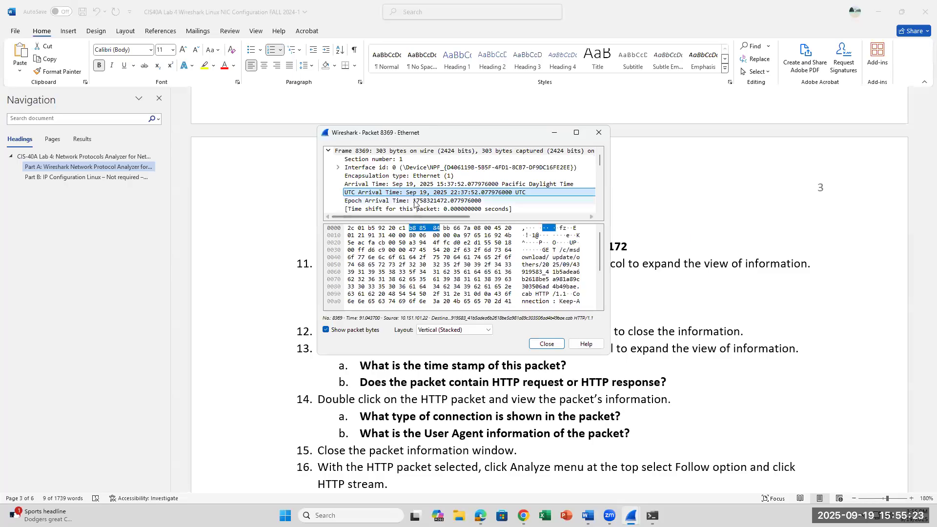
Step: Look through packet 8369's Frame details down to the response frame and request URI entries under Hypertext Transfer Protocol
scroll(415, 204, down, 3)
scroll(415, 204, down, 5)
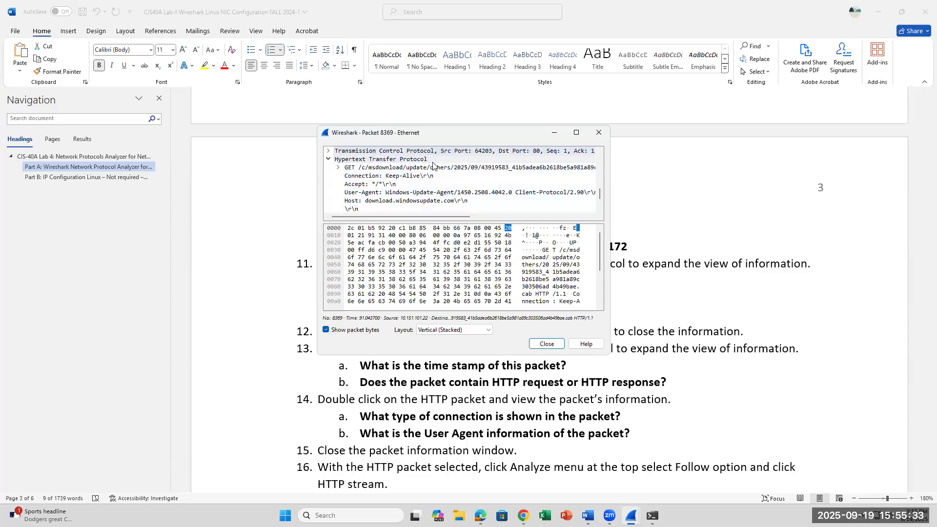
scroll(416, 184, down, 1)
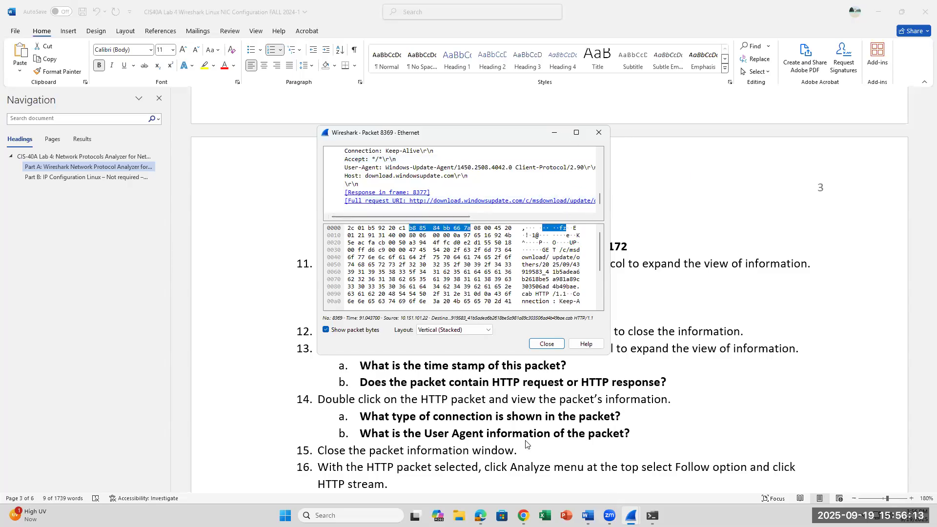
Step: Return to the Word lab document and read item 14's questions on the packet's connection type and User Agent information
click(600, 494)
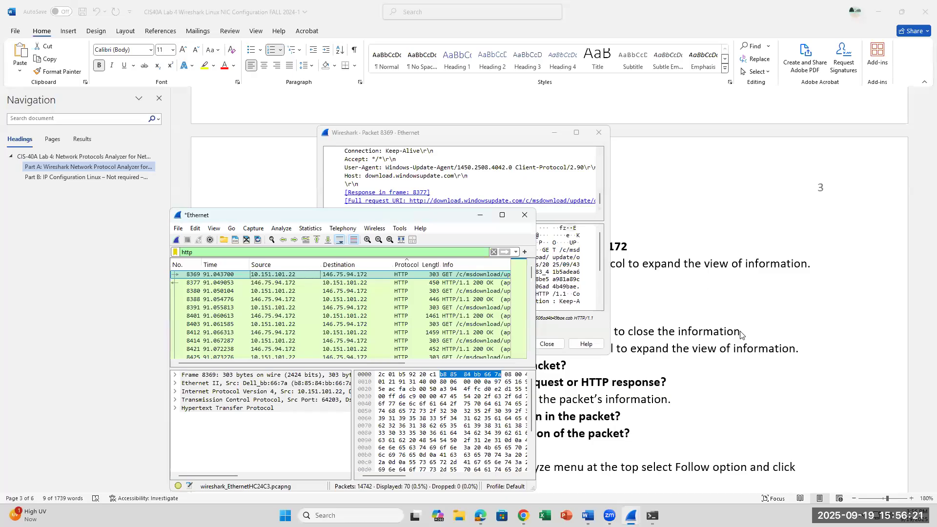
click(725, 344)
scroll(689, 371, down, 3)
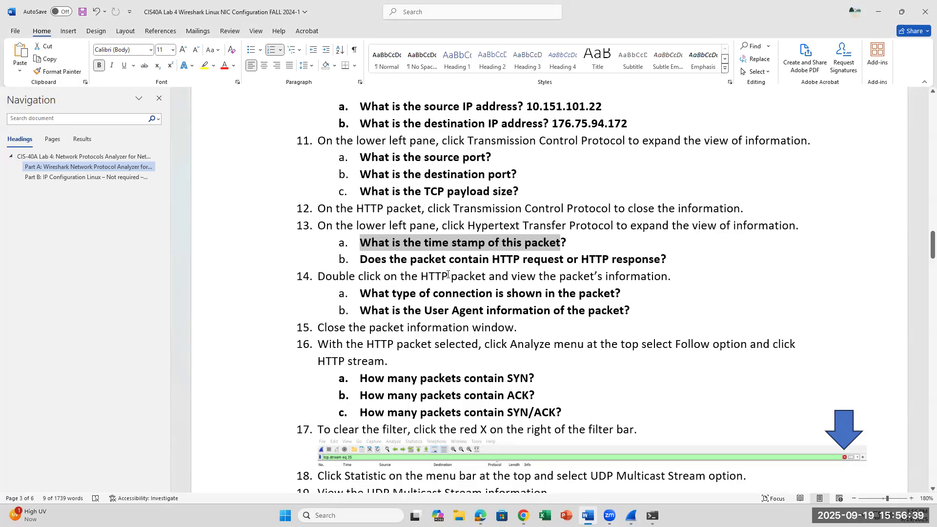
click(709, 280)
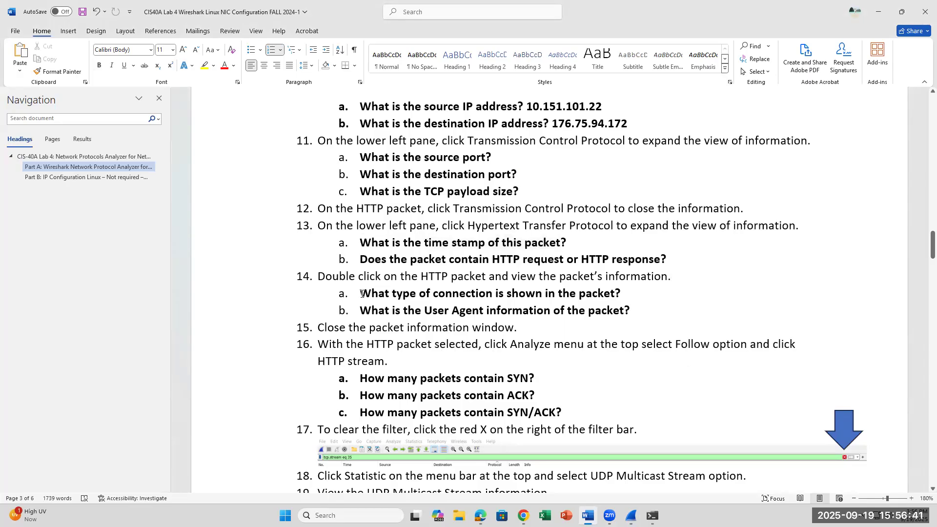
drag(360, 294, 621, 294)
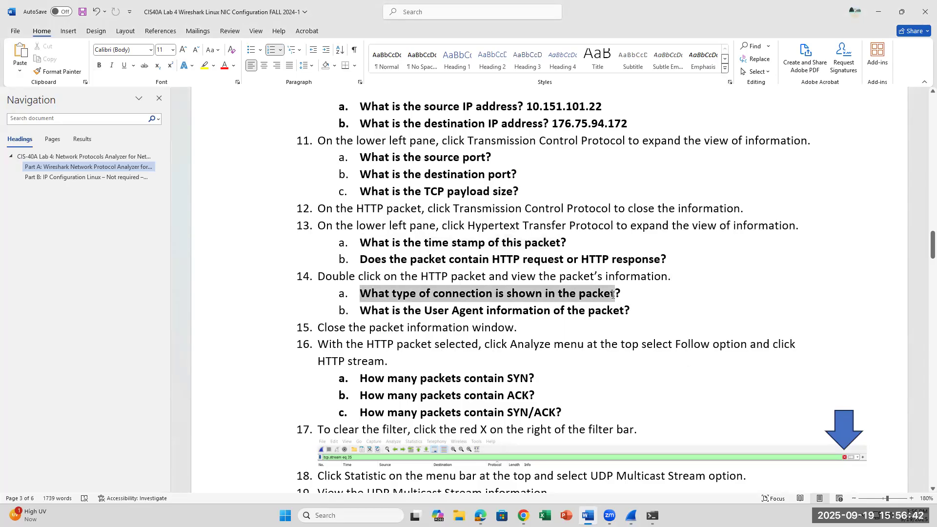
click(523, 311)
Step: In Wireshark's packet 8369 window, examine the Connection entry under Hypertext Transfer Protocol and select the User-Agent line
click(631, 516)
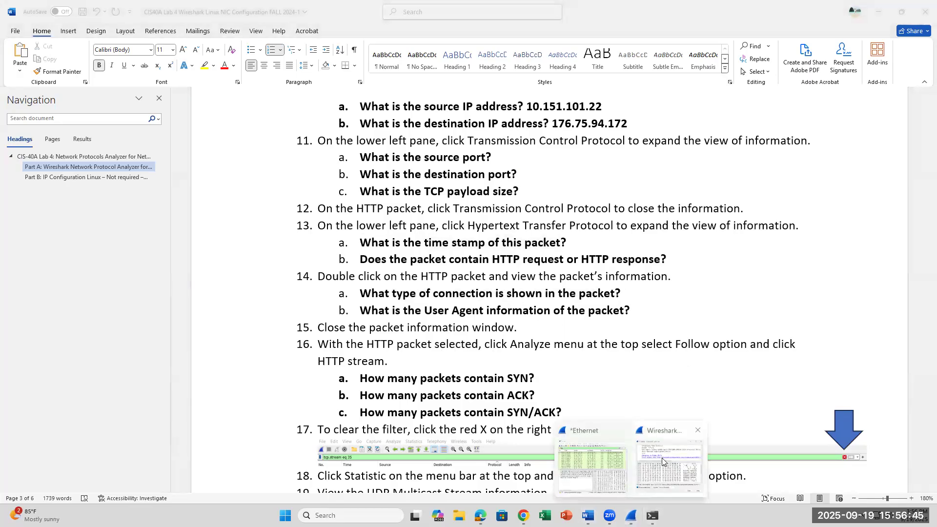
click(656, 463)
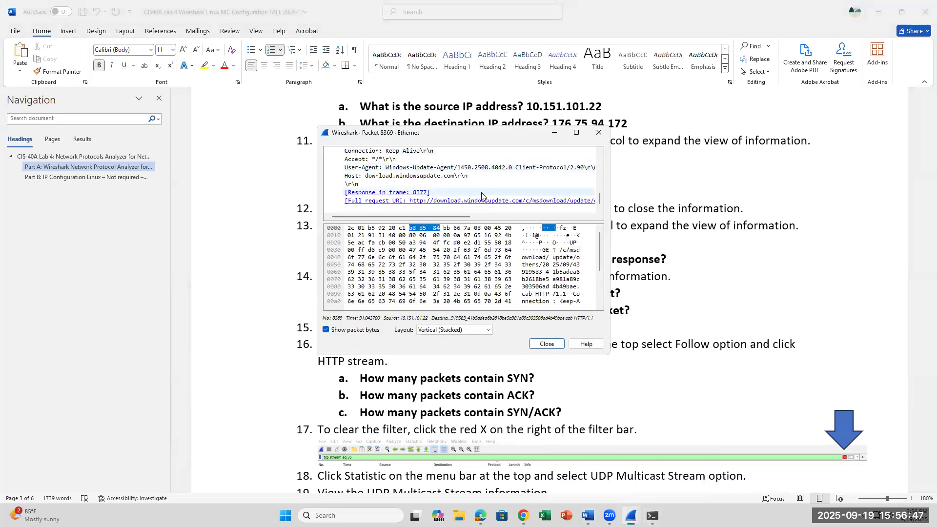
scroll(482, 196, down, 2)
scroll(482, 196, down, 1)
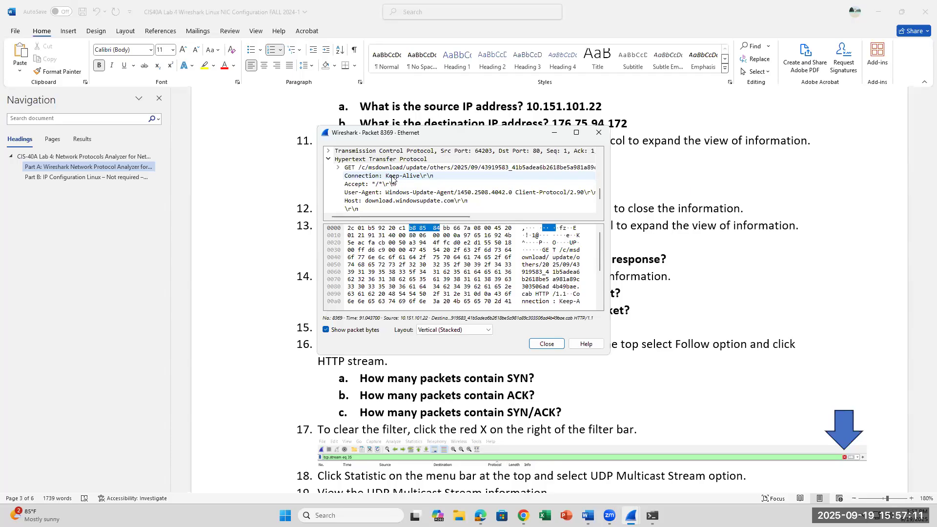
click(368, 194)
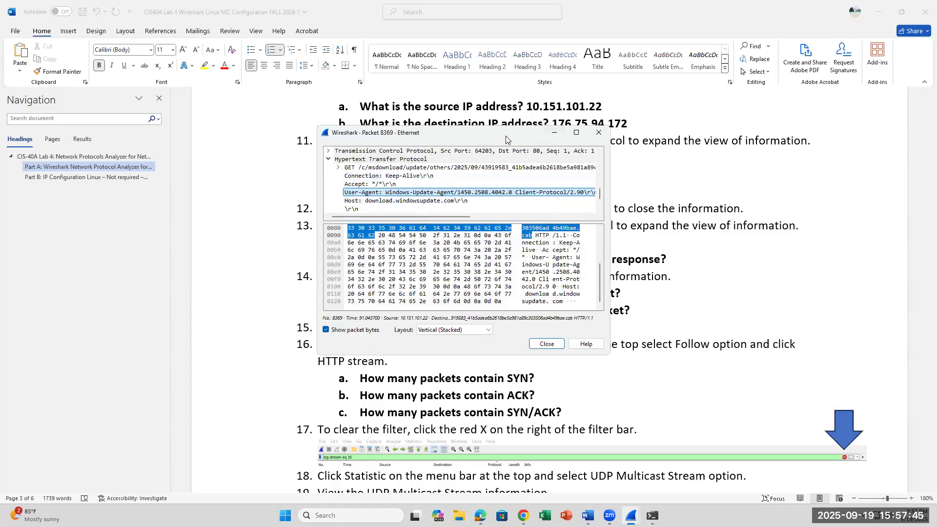
Step: Move the packet 8369 window aside, then highlight item 14's questions and item 16's Follow HTTP stream instruction in Word
drag(506, 140, 578, 193)
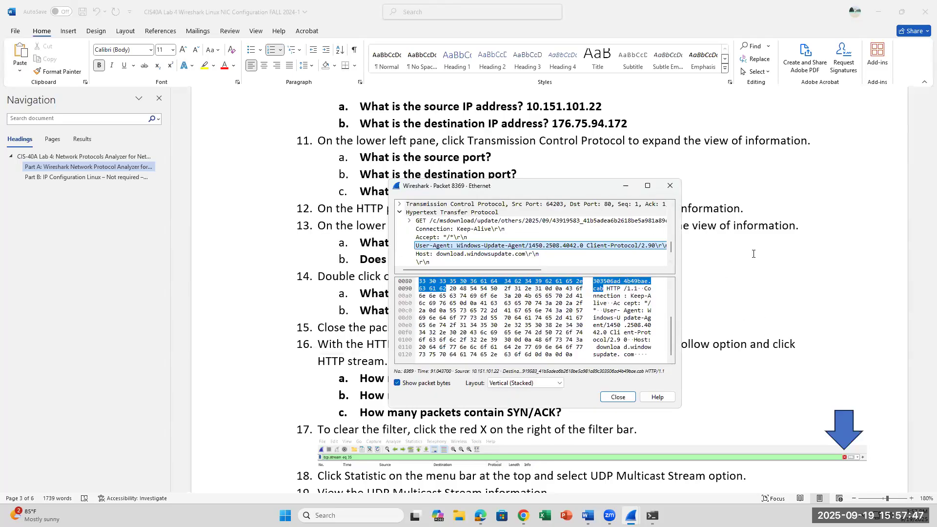
click(469, 160)
drag(635, 311, 361, 293)
scroll(625, 366, down, 3)
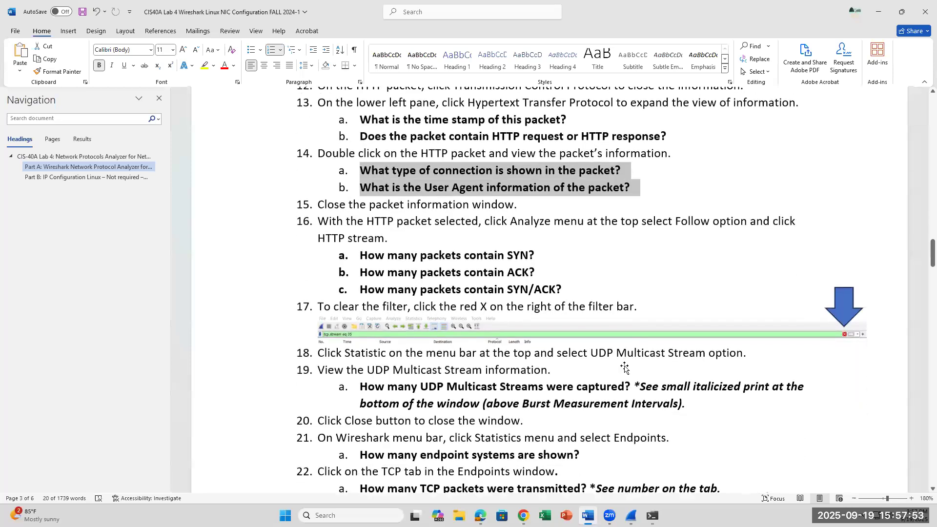
drag(510, 220, 799, 222)
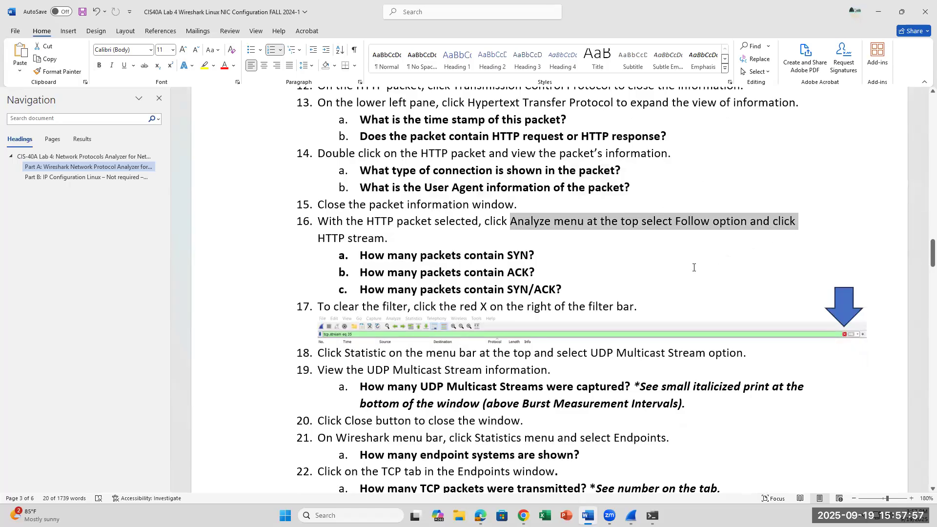
click(402, 239)
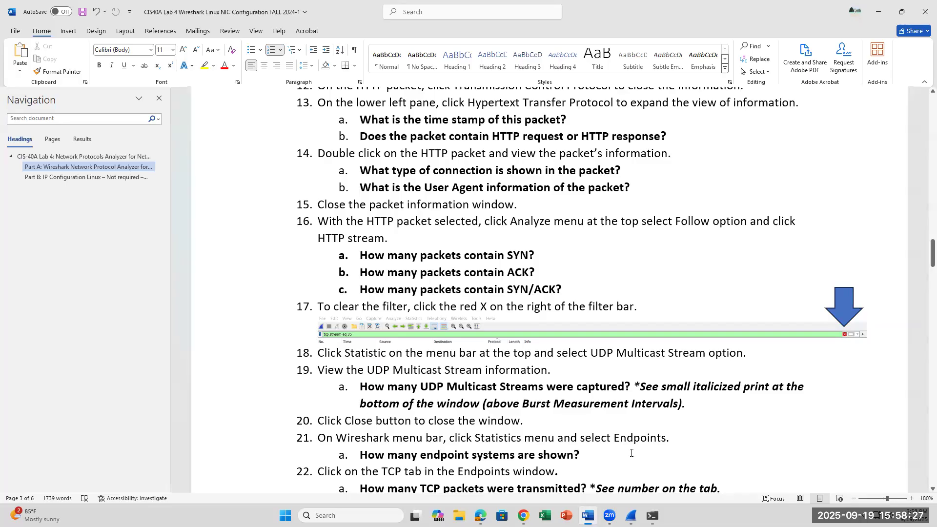
Step: Switch to Wireshark's packet 8369 window and close it
click(632, 516)
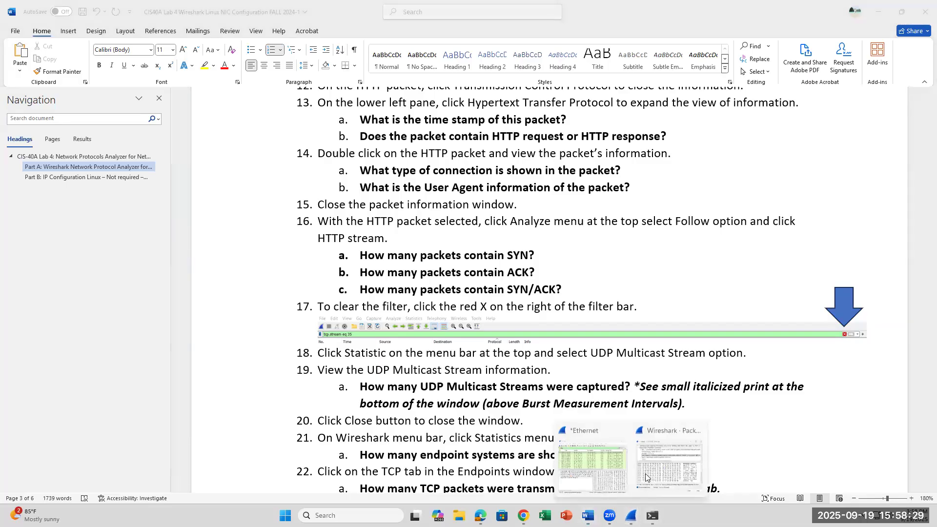
click(670, 460)
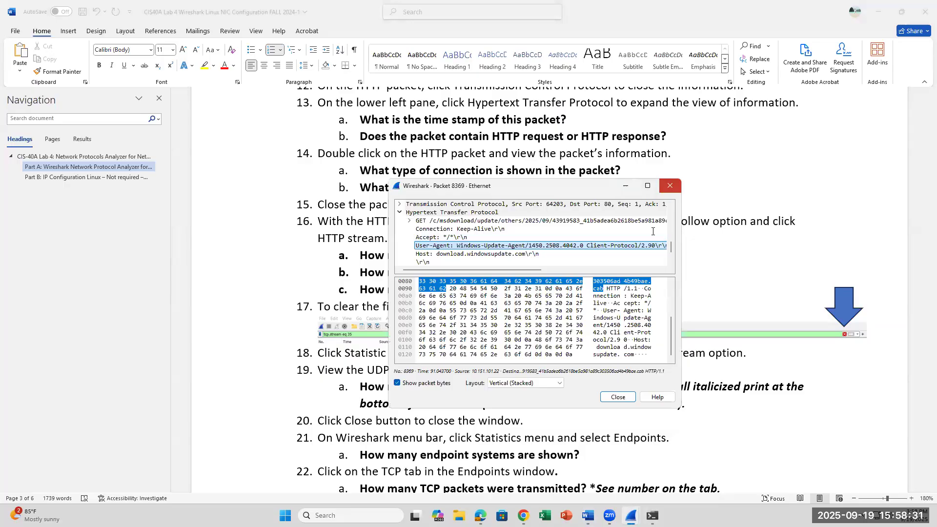
click(672, 187)
Step: Bring up the Wireshark capture window, move it below item 16's instruction, and follow the HTTP stream of packet 8369
click(631, 516)
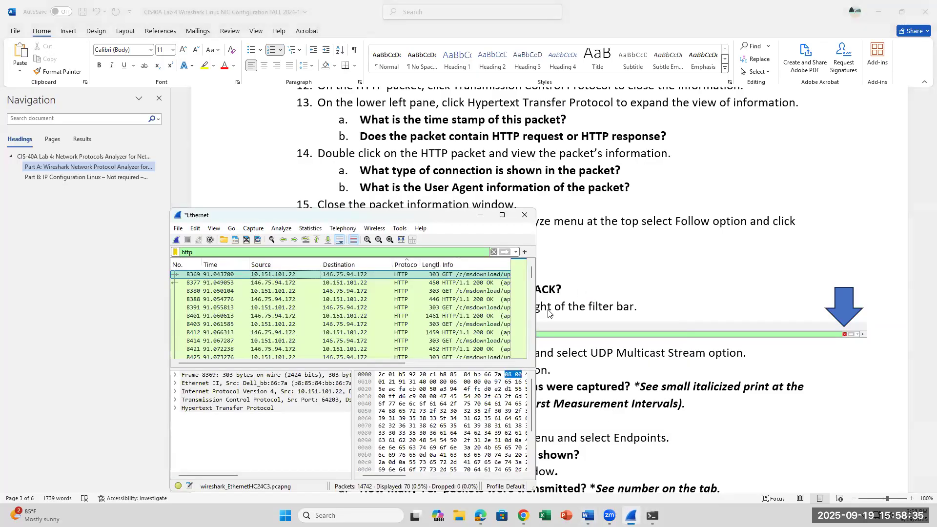
drag(402, 220, 579, 291)
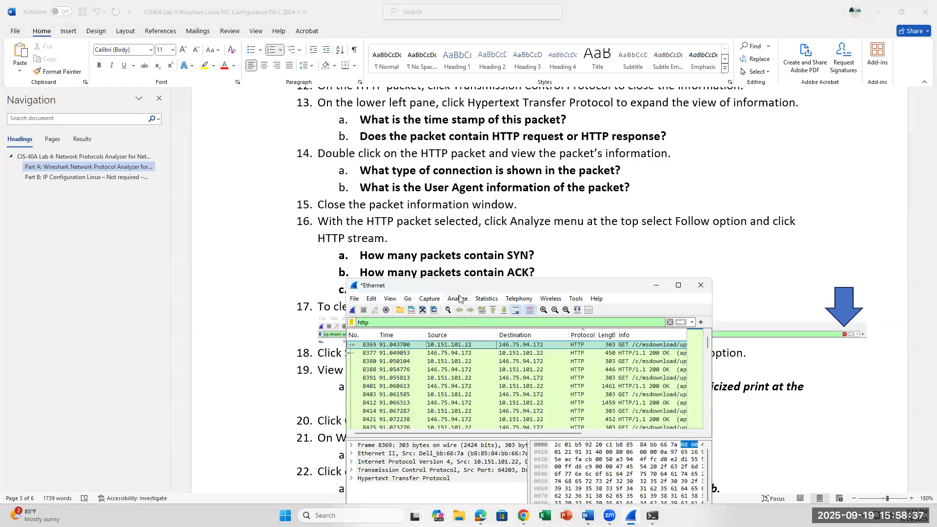
click(459, 298)
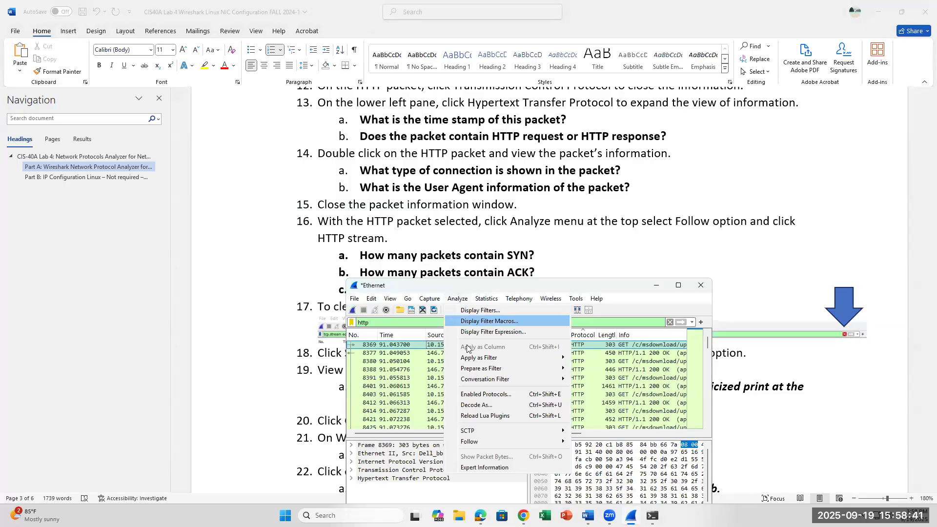
mouse_move(482, 443)
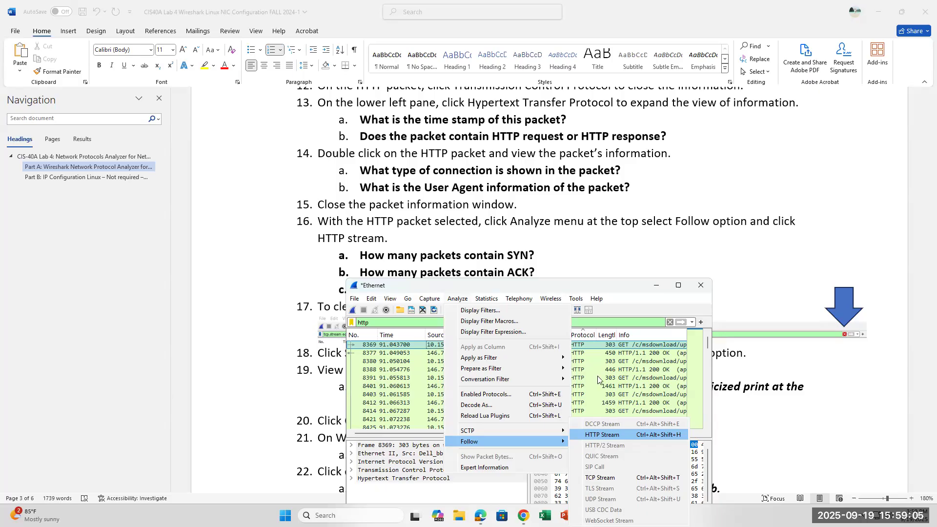
click(463, 306)
click(458, 299)
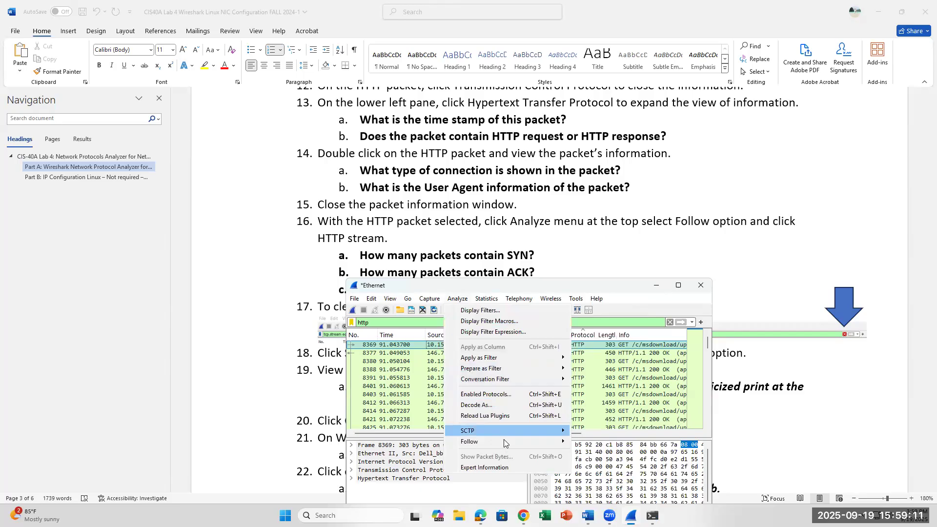
click(605, 436)
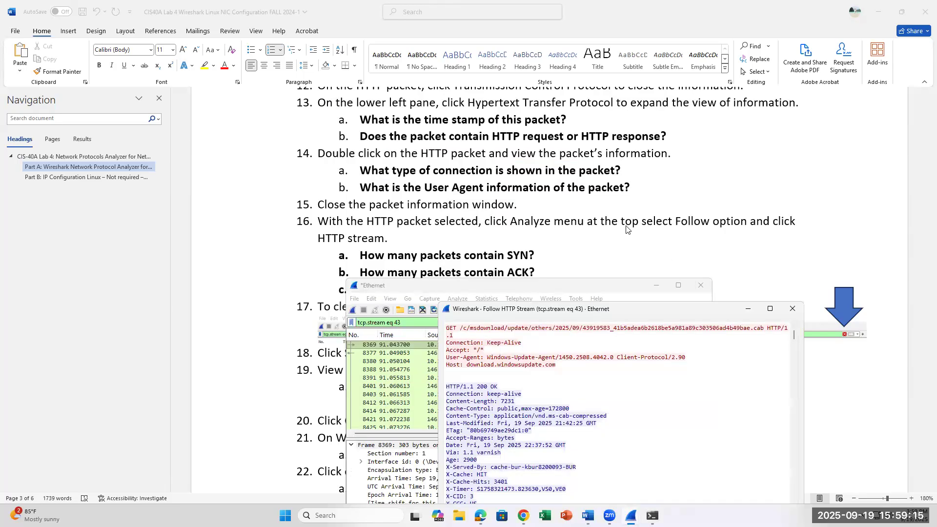
Step: Move the Follow HTTP Stream window up so it is fully visible and select packet 8377 from its response text
scroll(627, 229, down, 2)
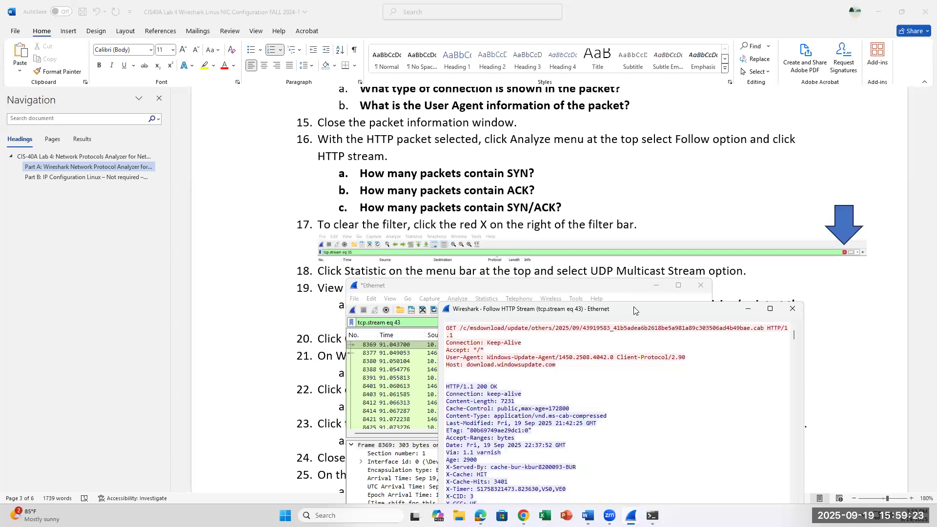
drag(634, 306, 644, 168)
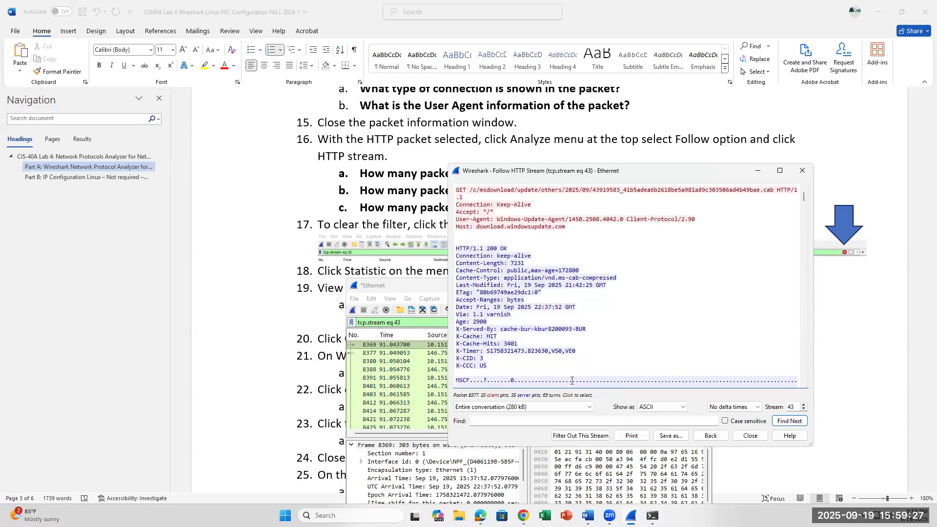
mouse_move(631, 515)
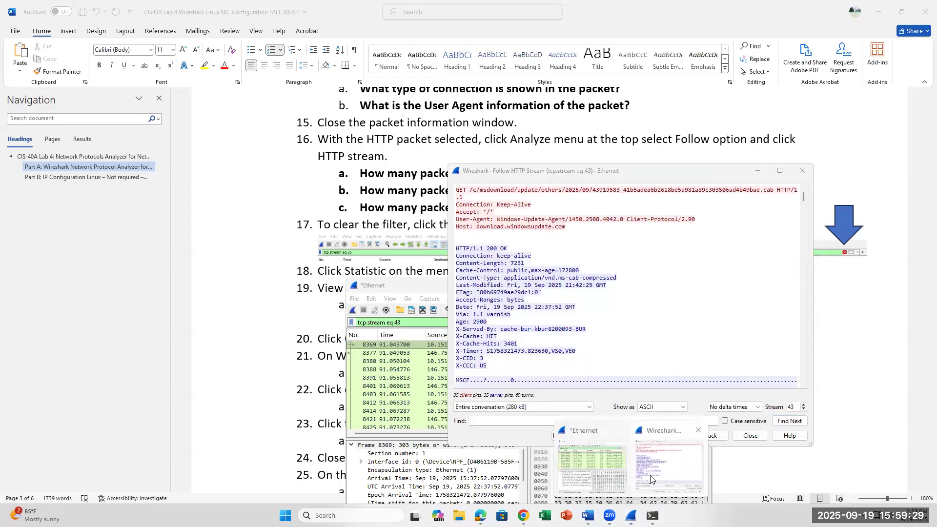
click(662, 336)
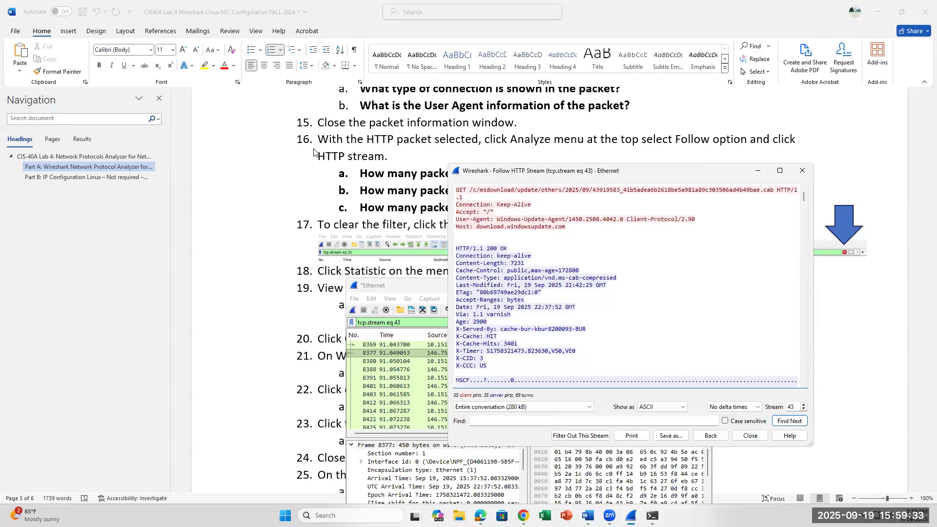
Step: Look through the followed HTTP stream's response headers and data for item 16's SYN and ACK questions
scroll(371, 204, down, 1)
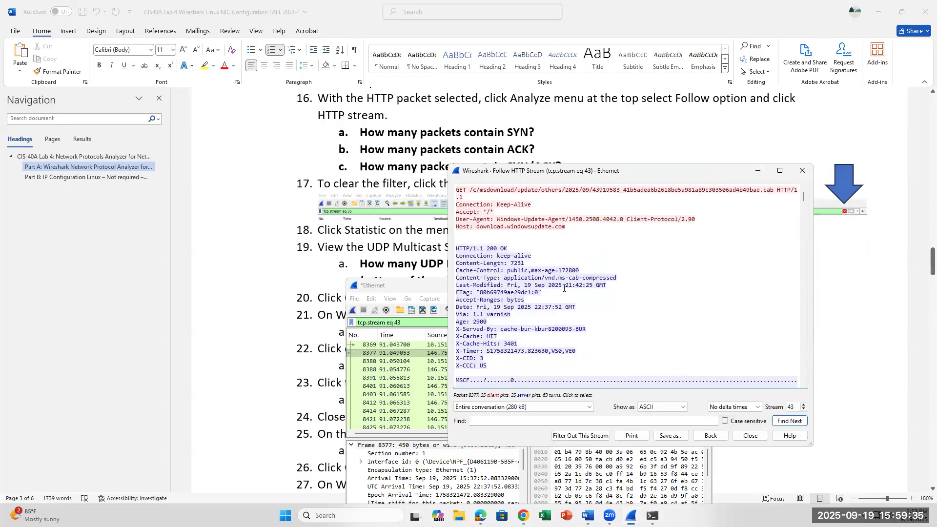
scroll(565, 288, down, 5)
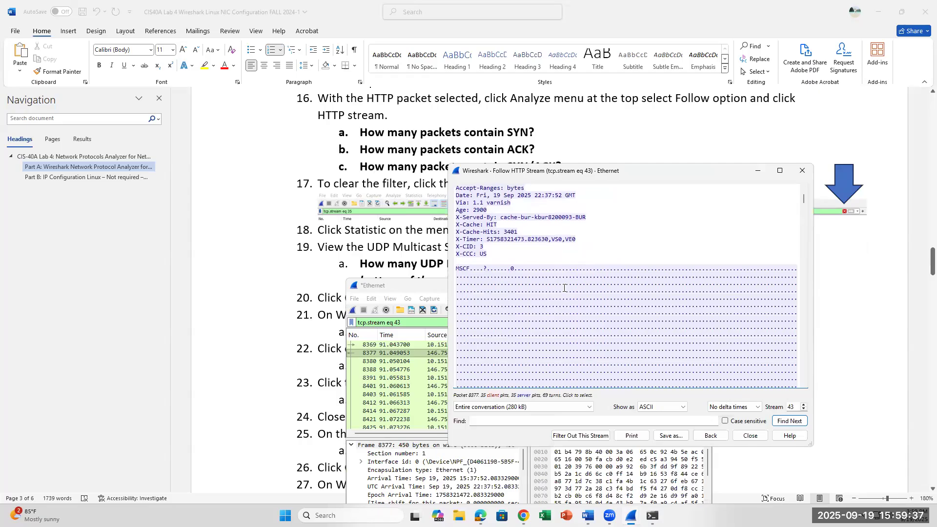
scroll(564, 288, up, 4)
scroll(564, 289, down, 5)
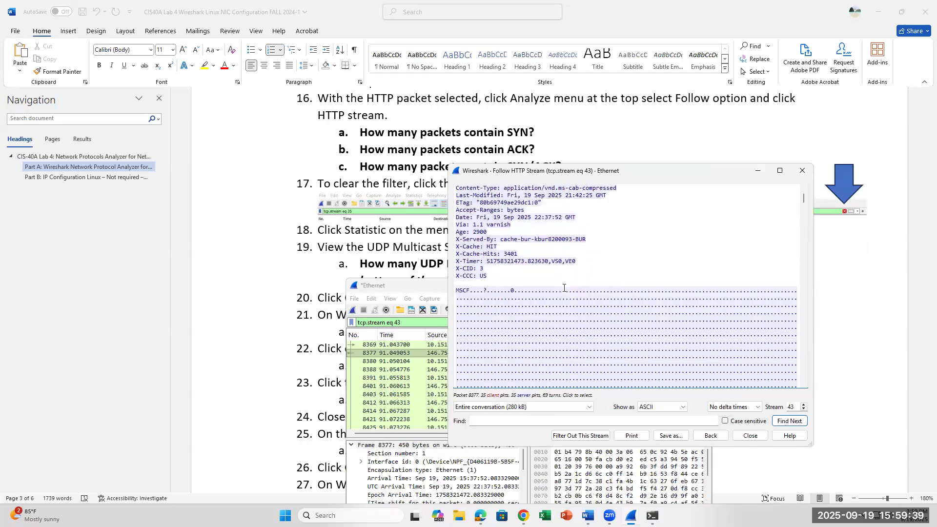
scroll(565, 288, up, 3)
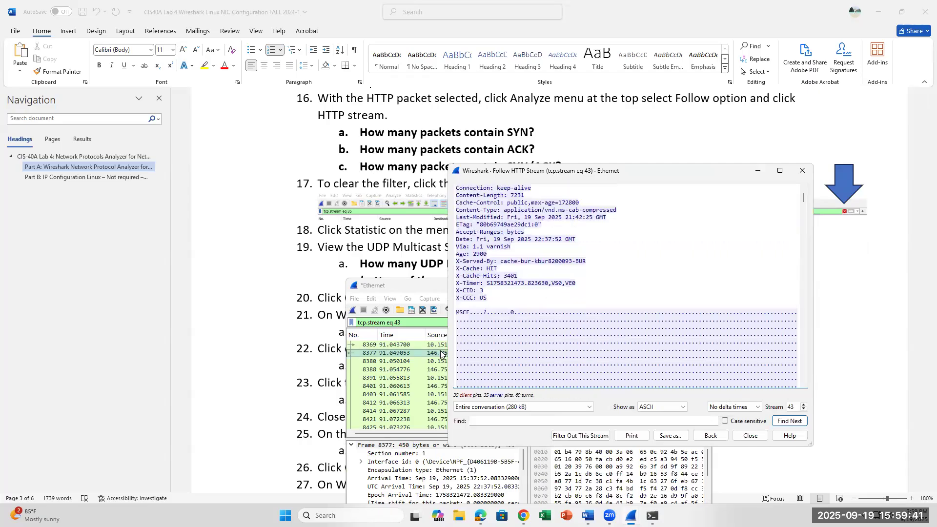
Step: Bring the Ethernet capture window in front of the stream window, move it up into full view, and close the terminal window
click(437, 283)
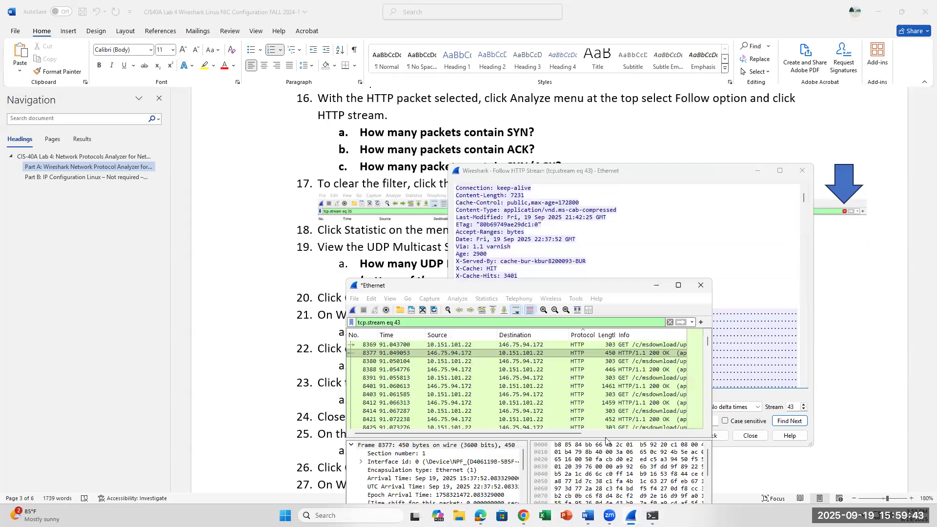
drag(437, 283, 390, 143)
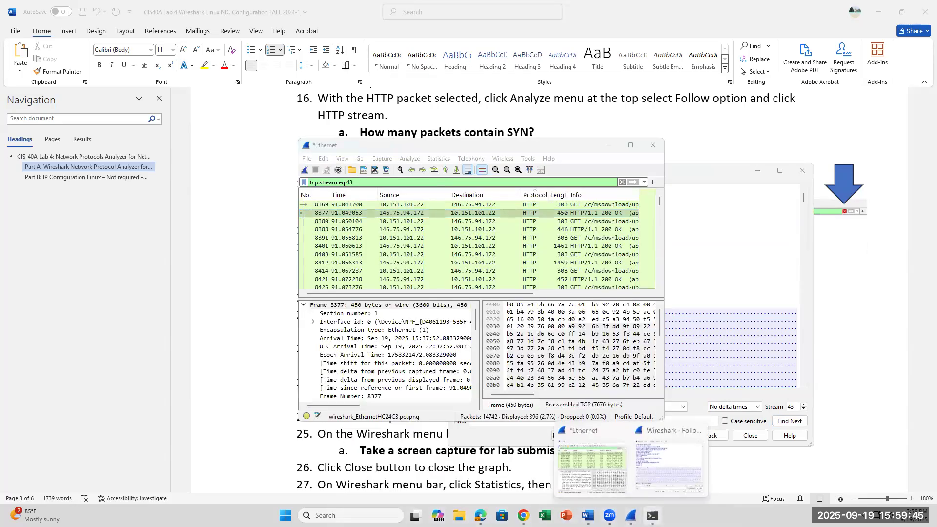
click(653, 516)
click(605, 86)
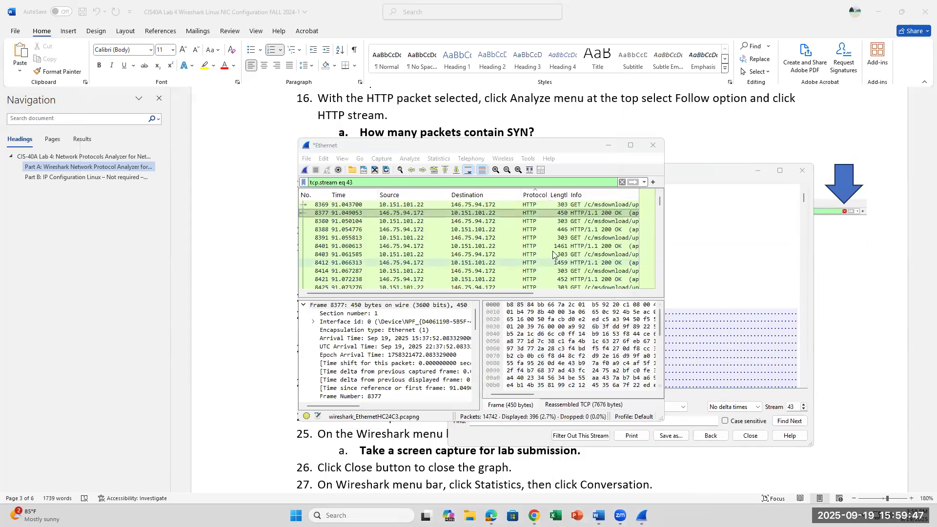
Step: Select packet 8377 in the Ethernet capture and follow its HTTP stream
click(510, 213)
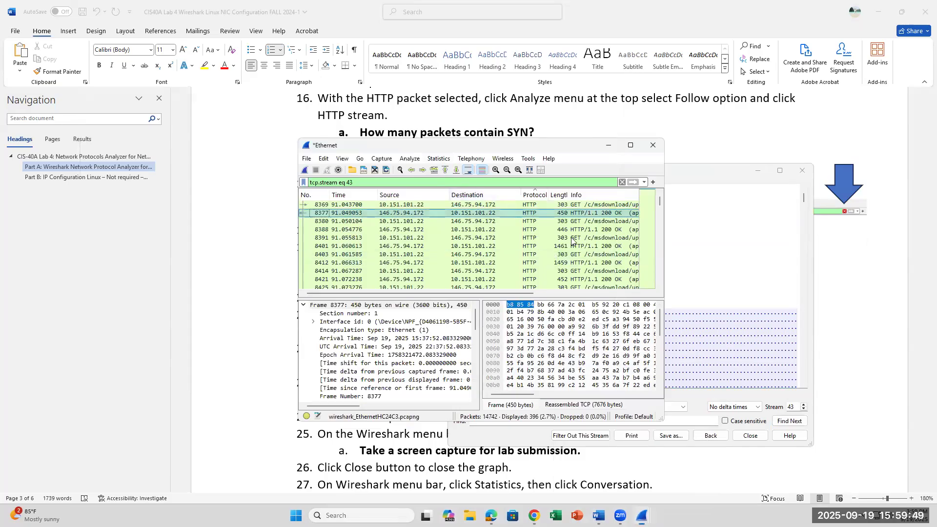
click(444, 160)
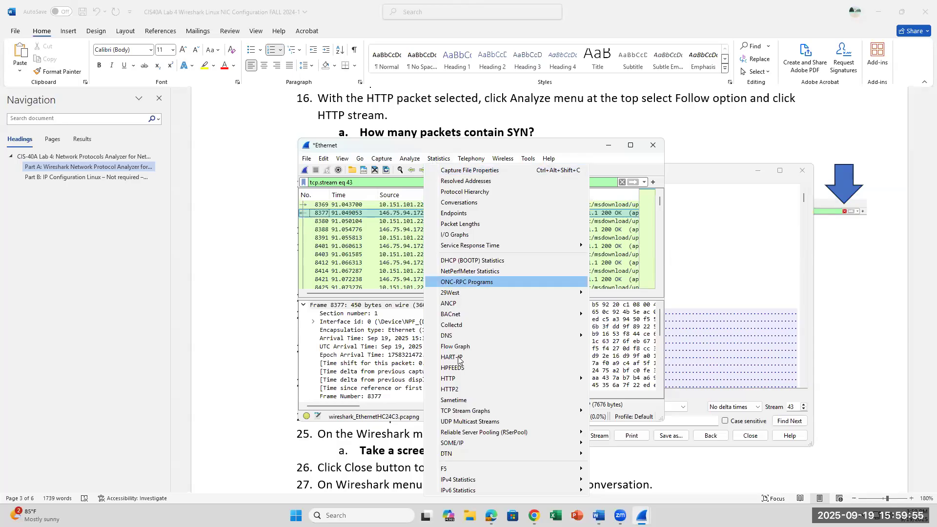
mouse_move(456, 381)
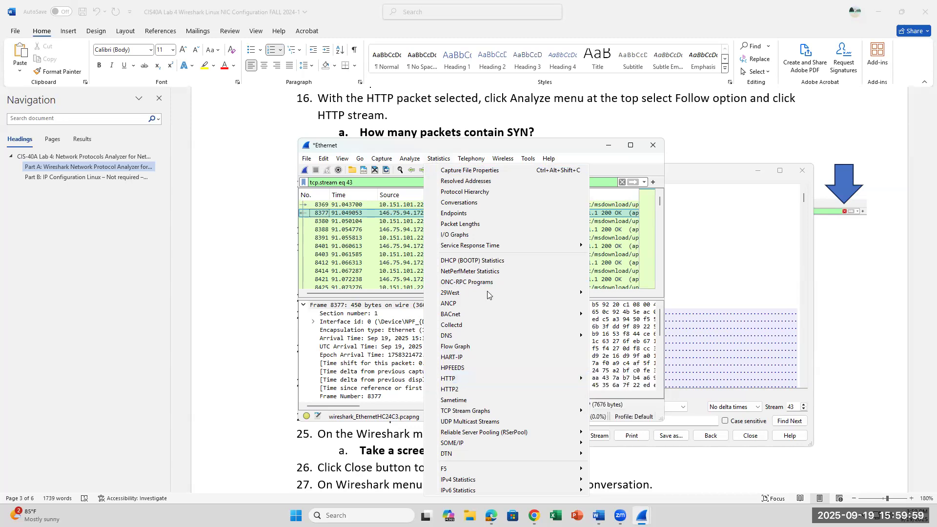
click(406, 161)
click(406, 161)
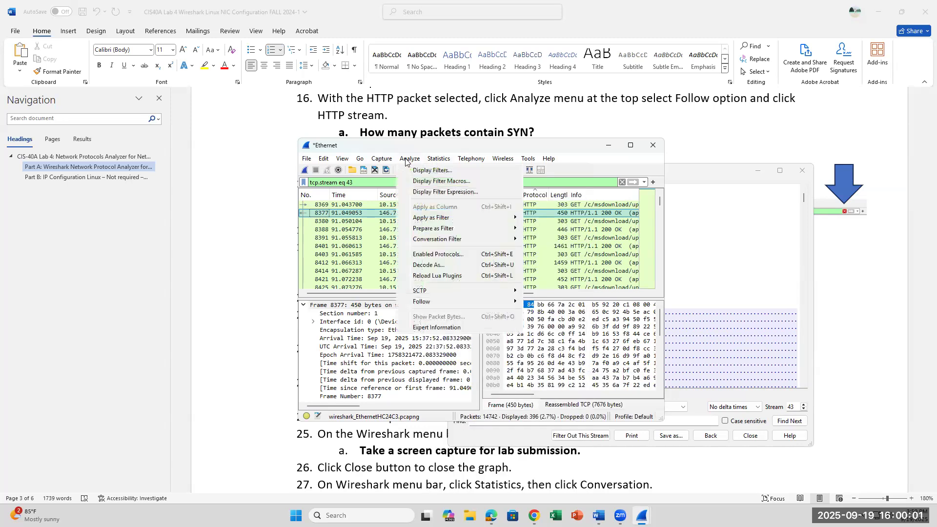
mouse_move(461, 301)
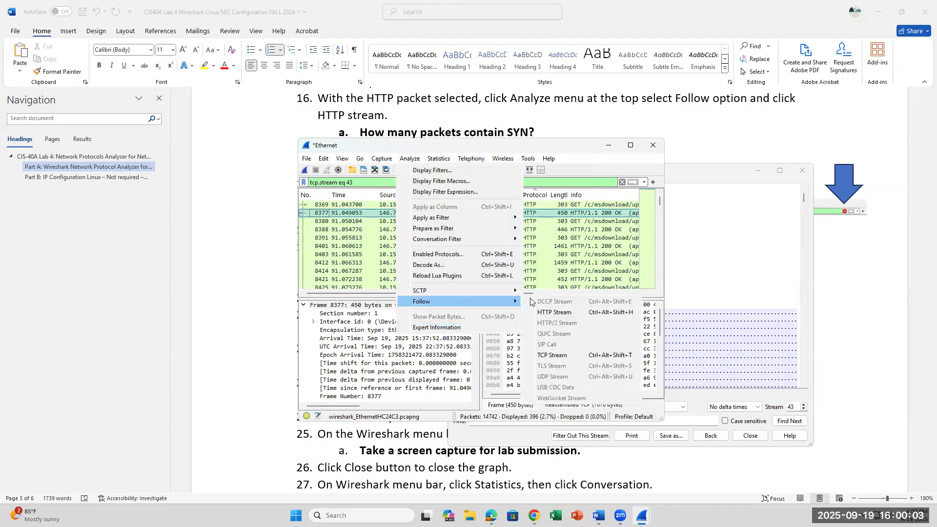
click(555, 313)
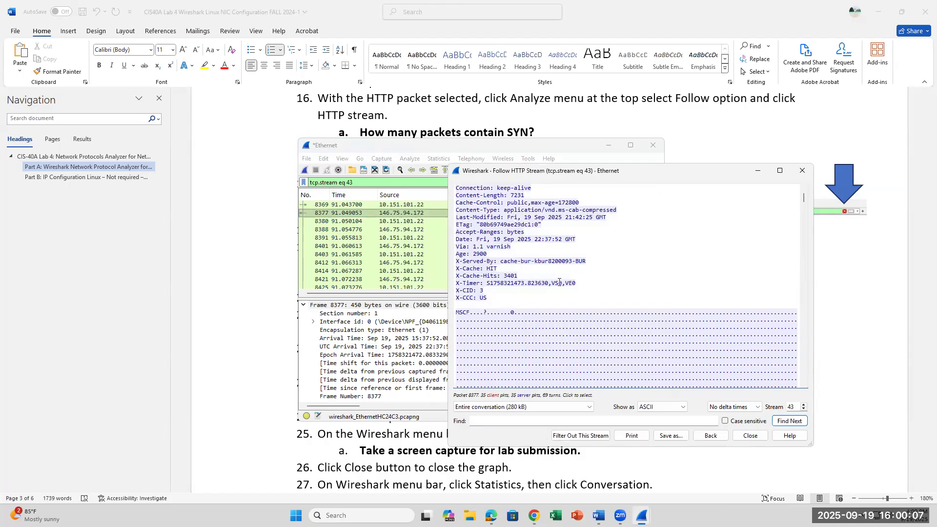
Step: Look through the followed stream's requests and responses, and read item 16's SYN, ACK and SYN/ACK questions in the lab document
scroll(575, 233, up, 3)
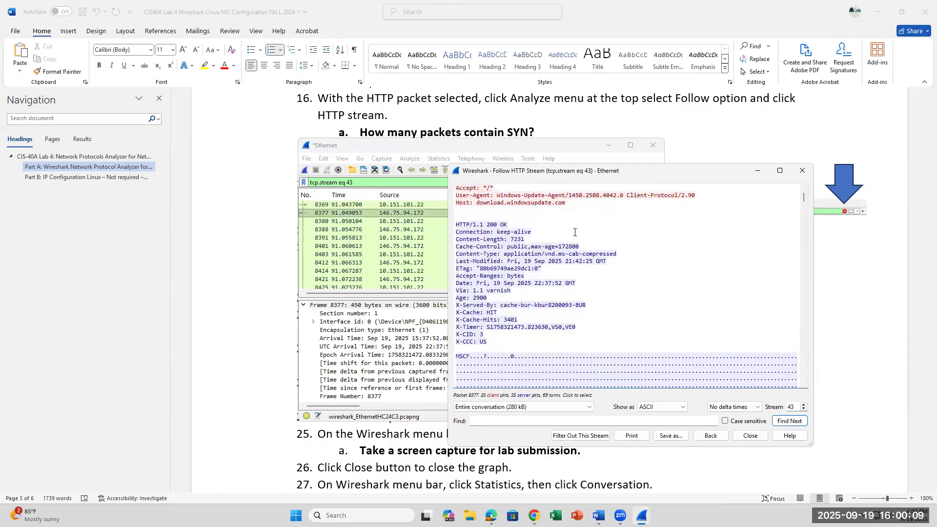
scroll(534, 267, down, 10)
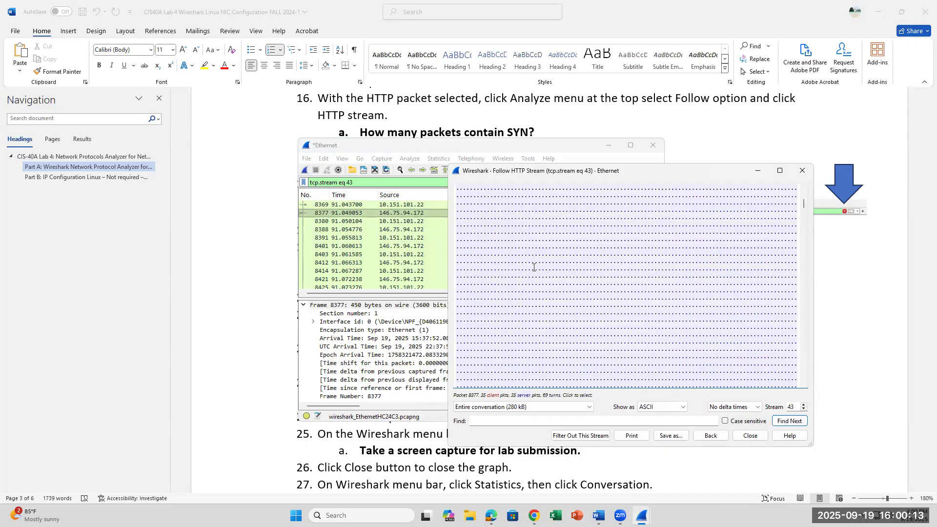
scroll(535, 267, down, 10)
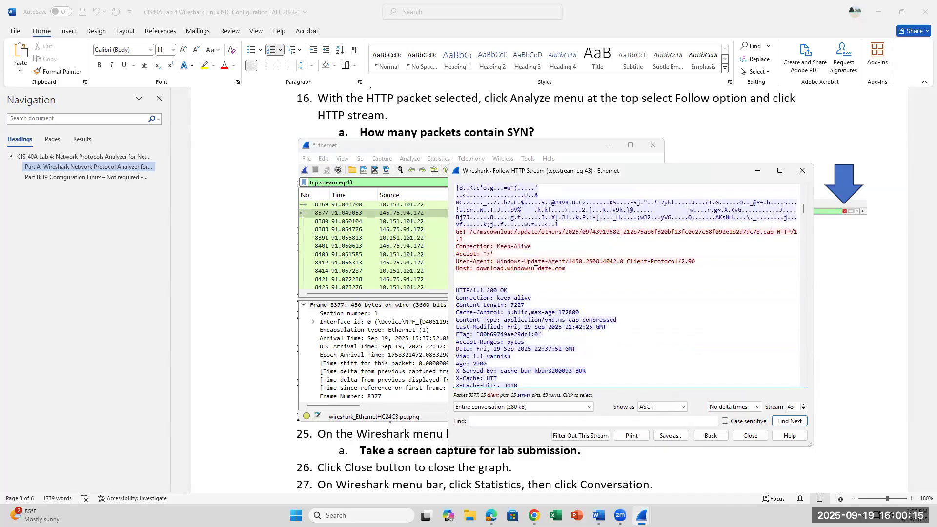
scroll(535, 269, down, 3)
scroll(536, 269, down, 2)
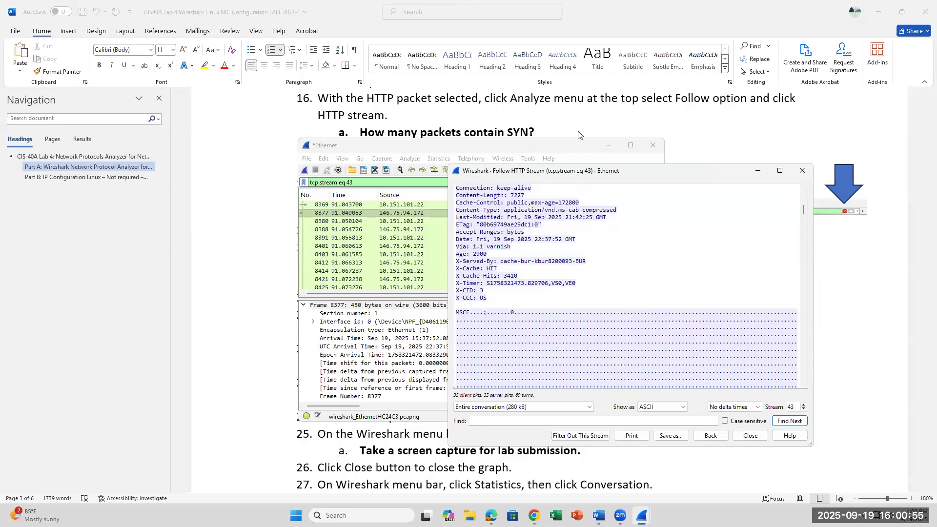
scroll(589, 307, up, 1)
scroll(589, 306, down, 10)
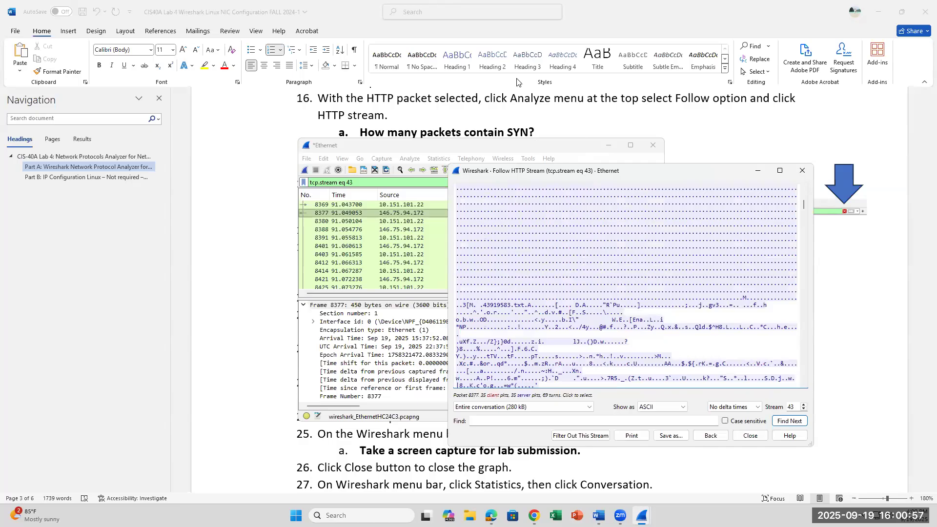
scroll(517, 120, up, 3)
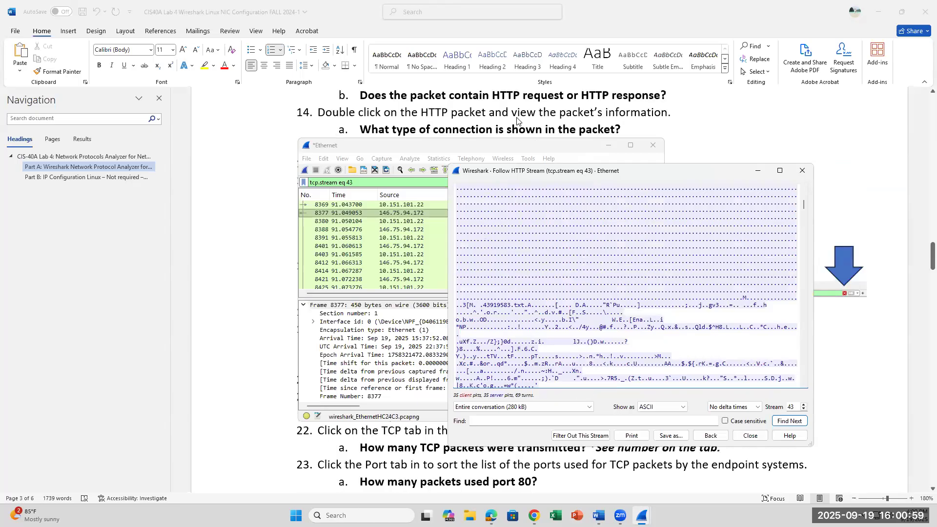
scroll(517, 121, down, 2)
scroll(517, 120, down, 4)
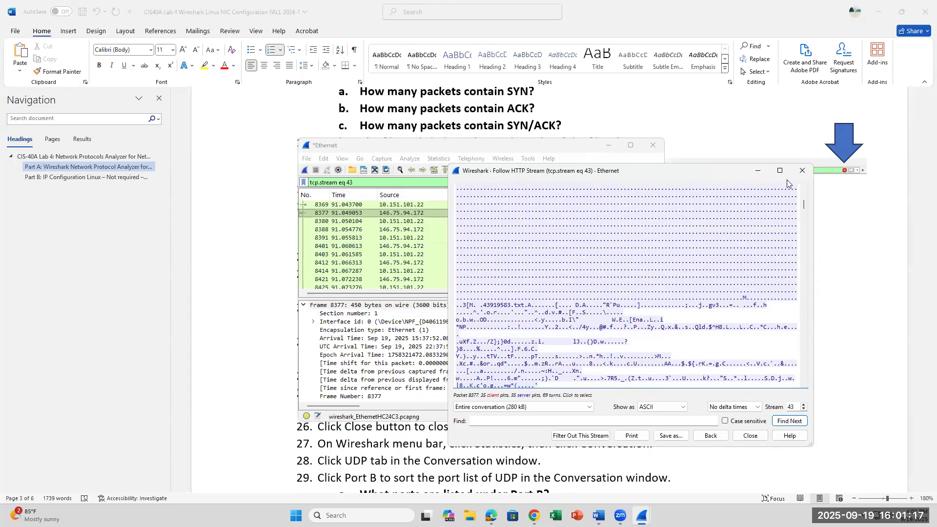
Step: Close the Follow HTTP Stream window, view the HTTP packet counter statistics for the capture, and close them
click(802, 172)
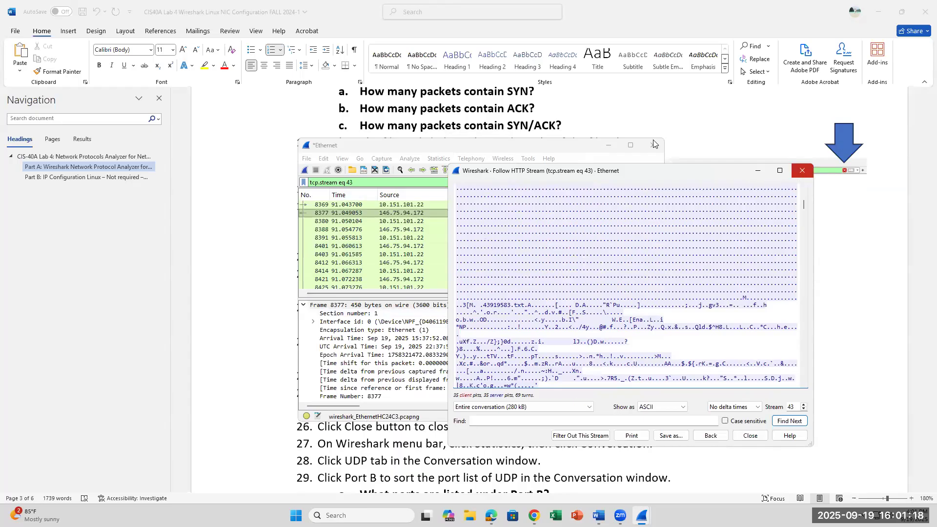
click(438, 159)
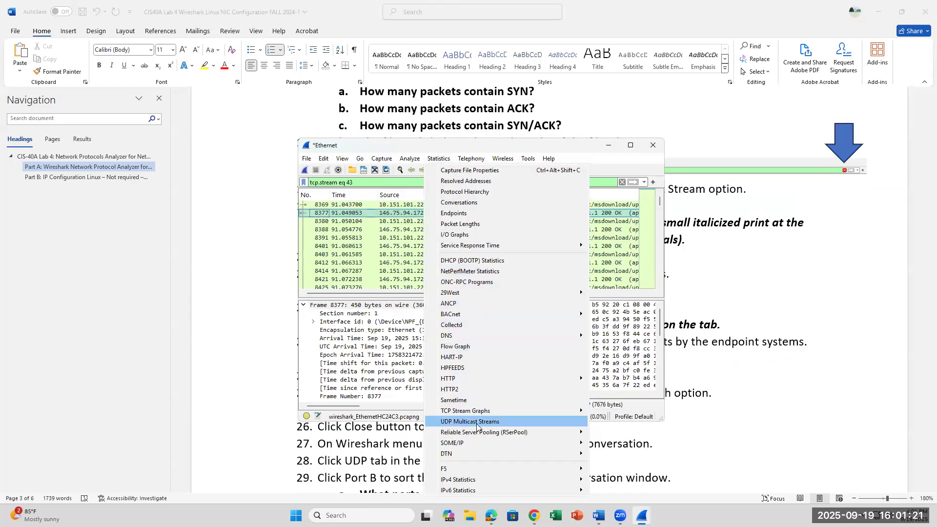
mouse_move(477, 378)
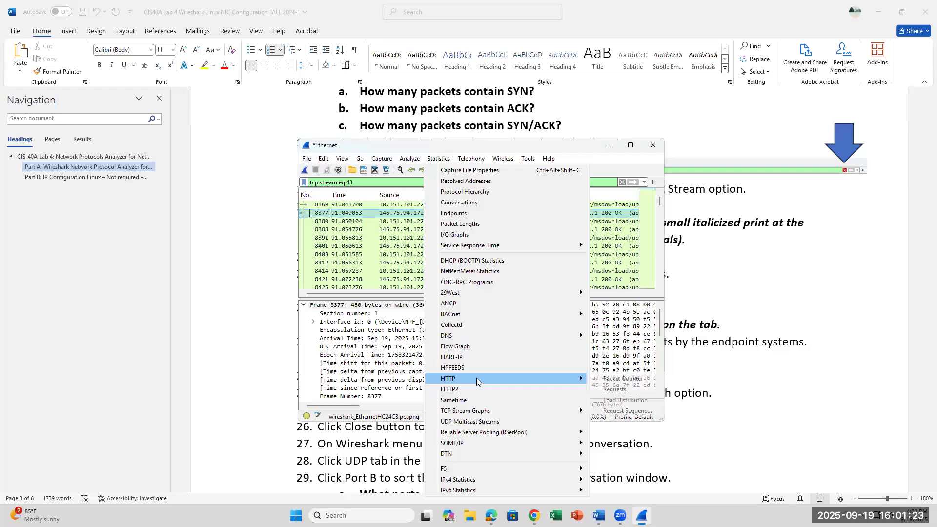
click(606, 380)
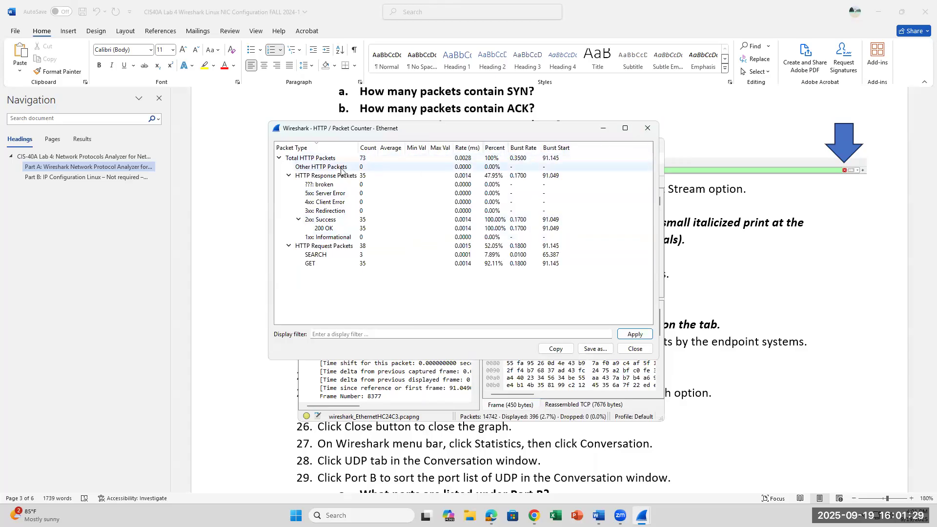
click(648, 128)
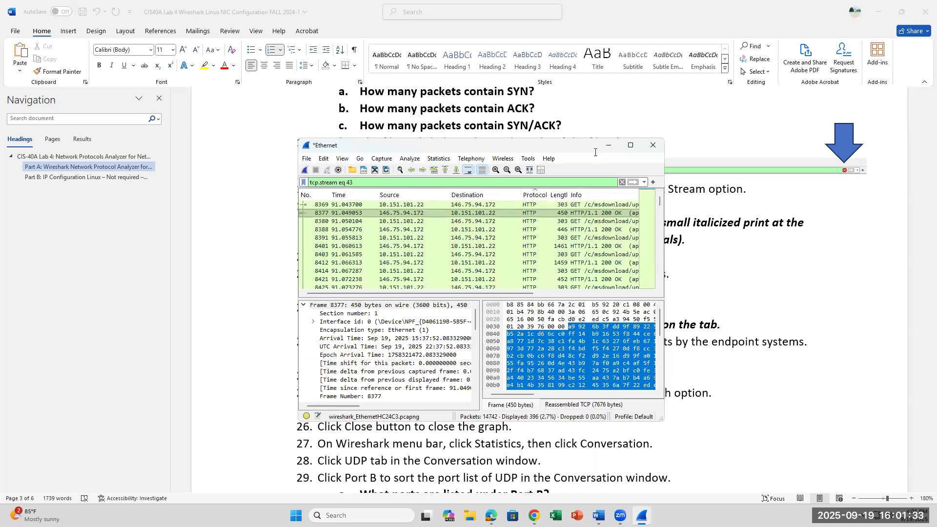
Step: Bring the lab document forward and review item 16's instruction and its SYN, ACK and SYN/ACK questions
click(473, 101)
scroll(618, 207, up, 2)
drag(594, 198, 360, 174)
click(591, 181)
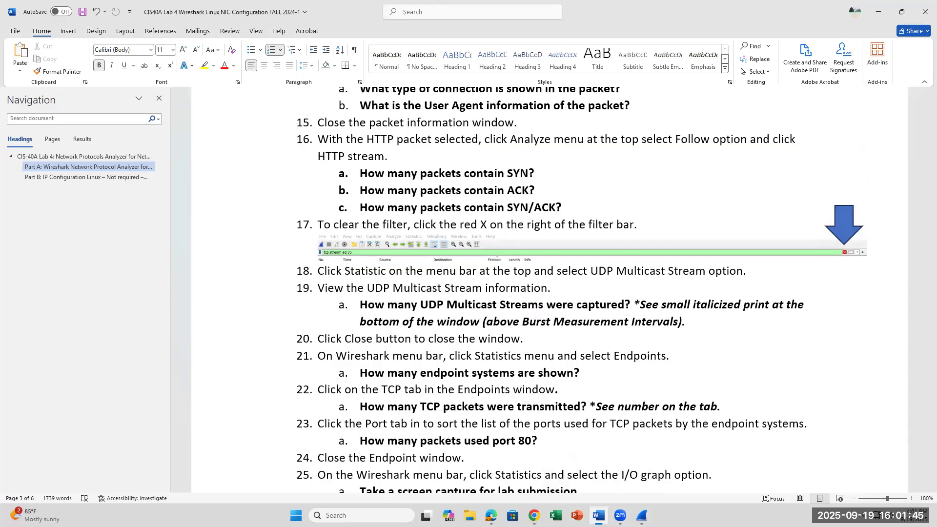
Step: Minimize the lab document and reopen the HTTP stream of packet 8377 from the Ethernet capture
click(599, 515)
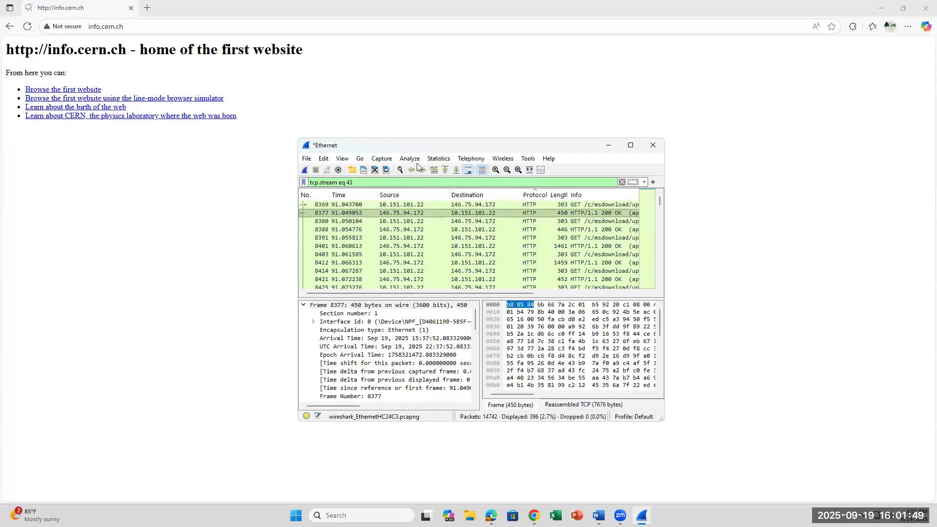
click(415, 159)
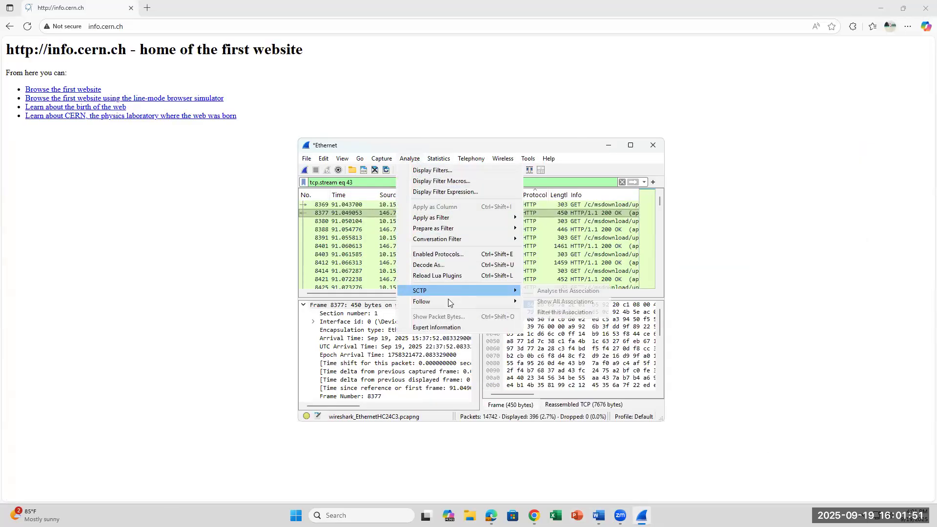
mouse_move(449, 303)
click(539, 344)
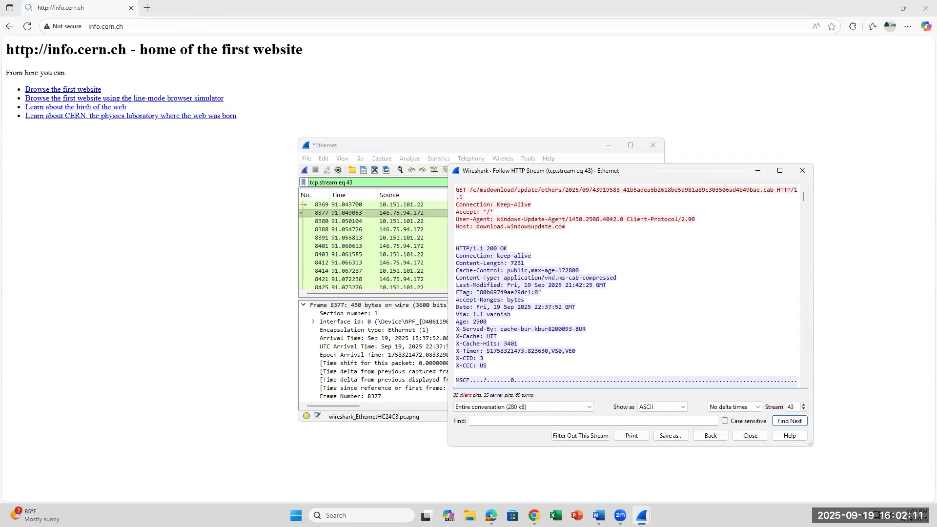
Step: Bring the lab document back up and select the words "UDP Multicast" in item 18
click(599, 516)
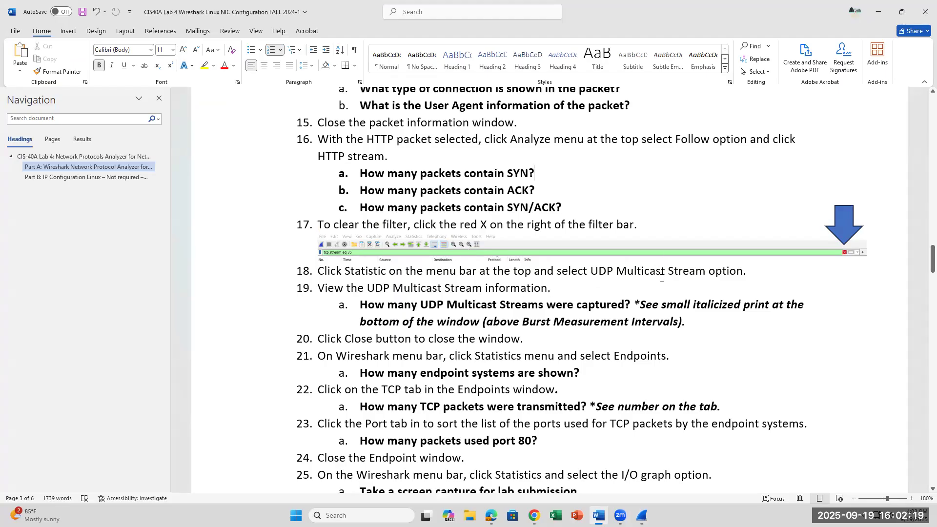
drag(609, 270, 654, 276)
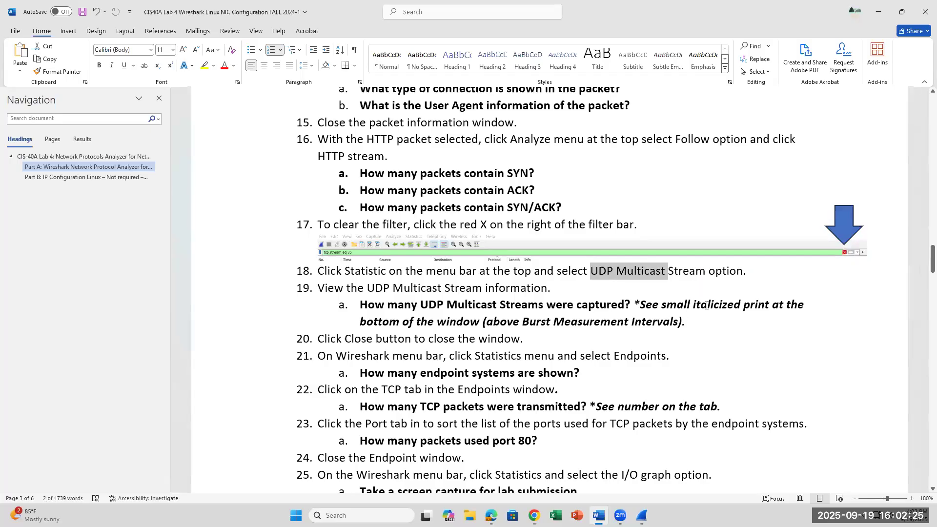
Step: Bring up the Ethernet capture window, clear its tcp.stream display filter, and move the window just below item 17's instruction
click(642, 516)
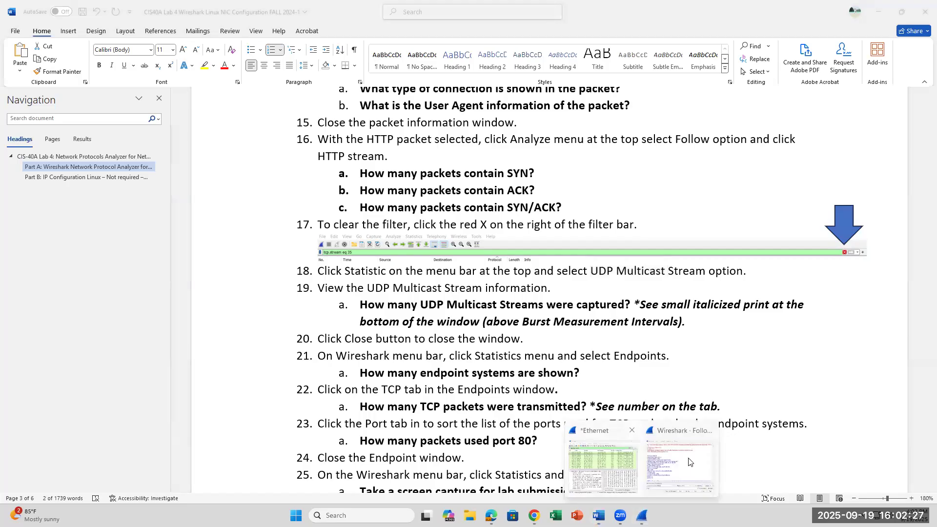
click(593, 463)
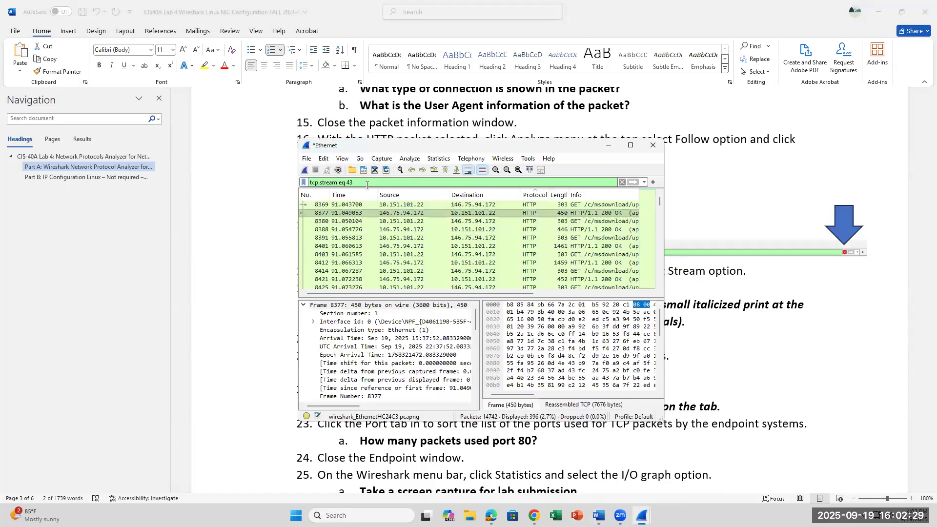
click(622, 183)
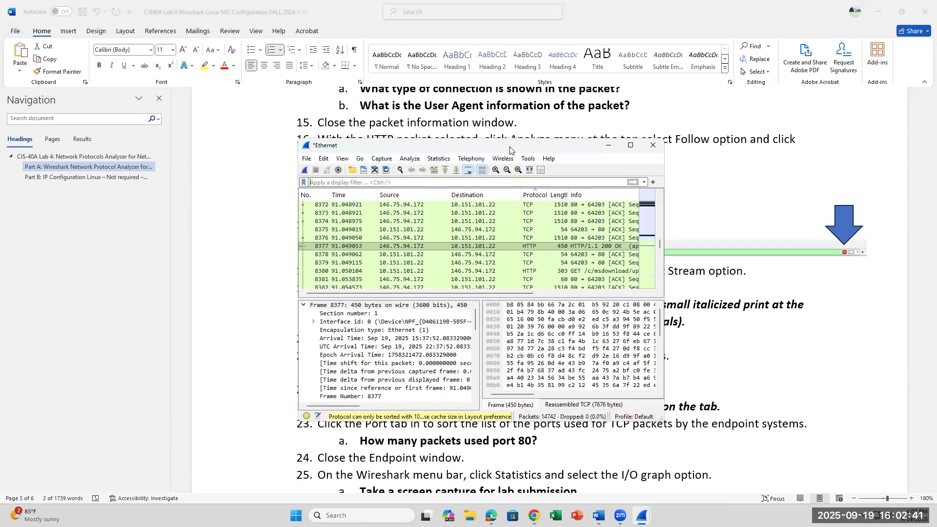
drag(510, 149, 515, 299)
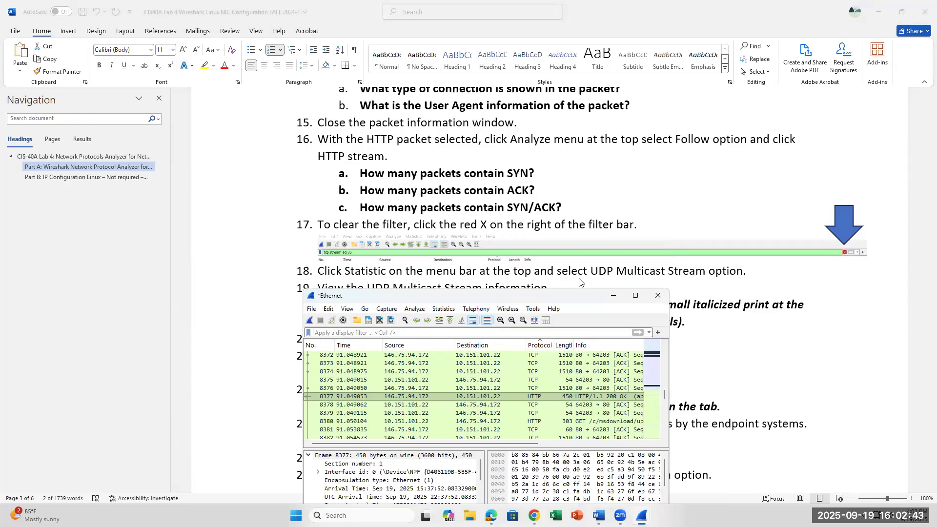
drag(515, 298, 528, 253)
click(457, 264)
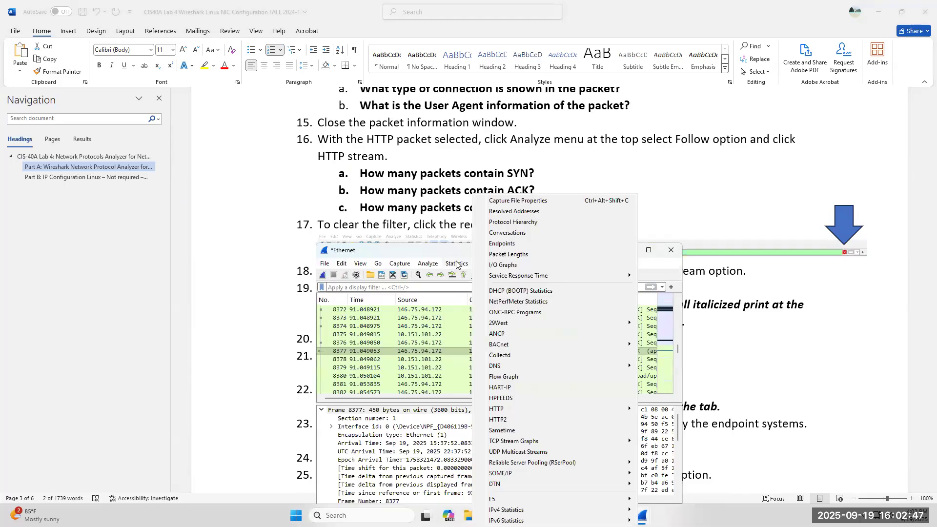
mouse_move(531, 370)
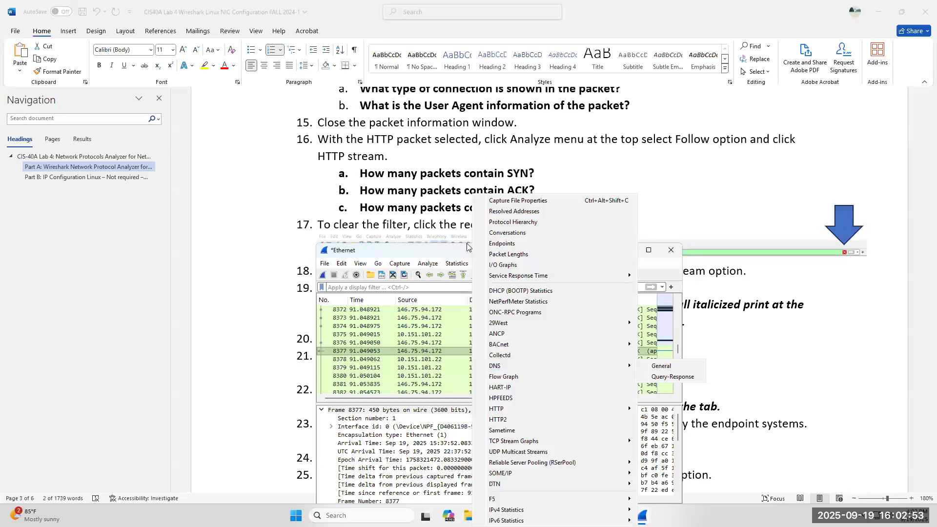
mouse_move(430, 266)
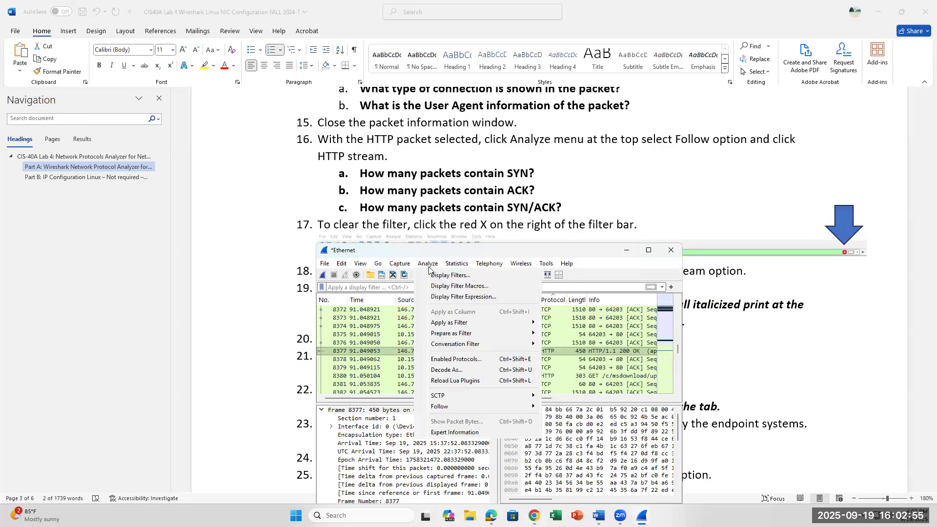
mouse_move(453, 408)
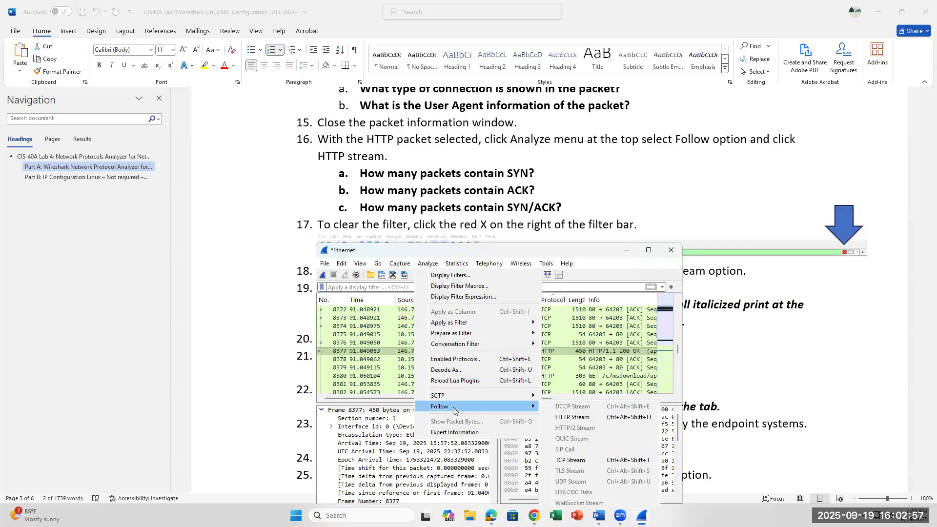
click(567, 246)
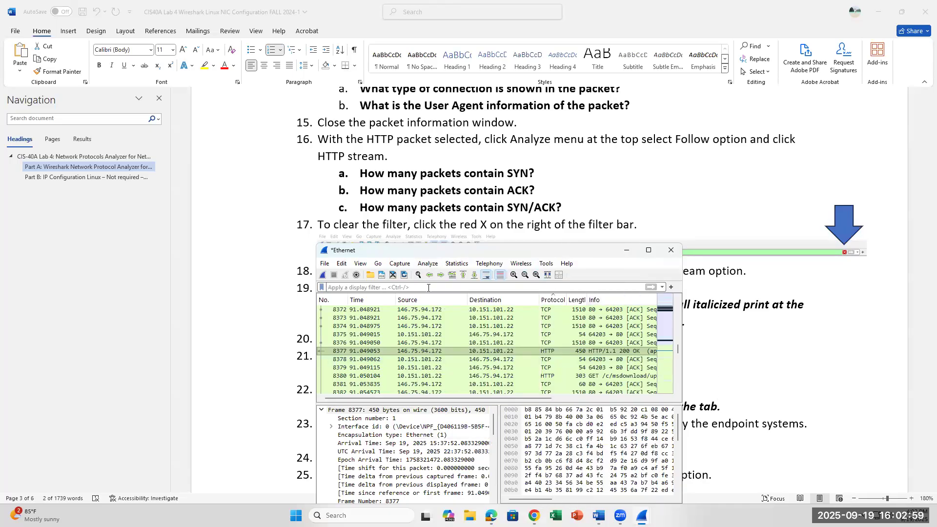
Step: Move the Ethernet capture window up over item 16 of the lab document and open the UDP Multicast Streams statistics
scroll(601, 342, down, 1)
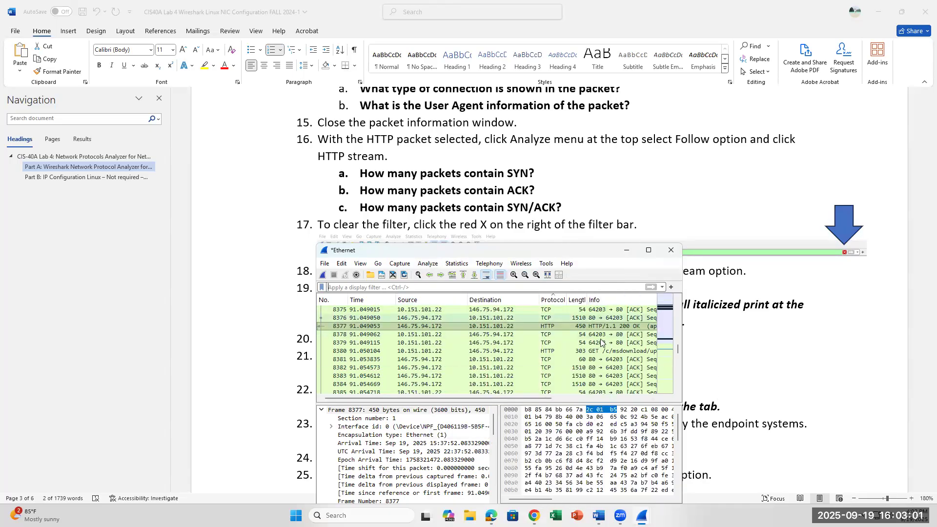
scroll(601, 342, up, 5)
click(459, 264)
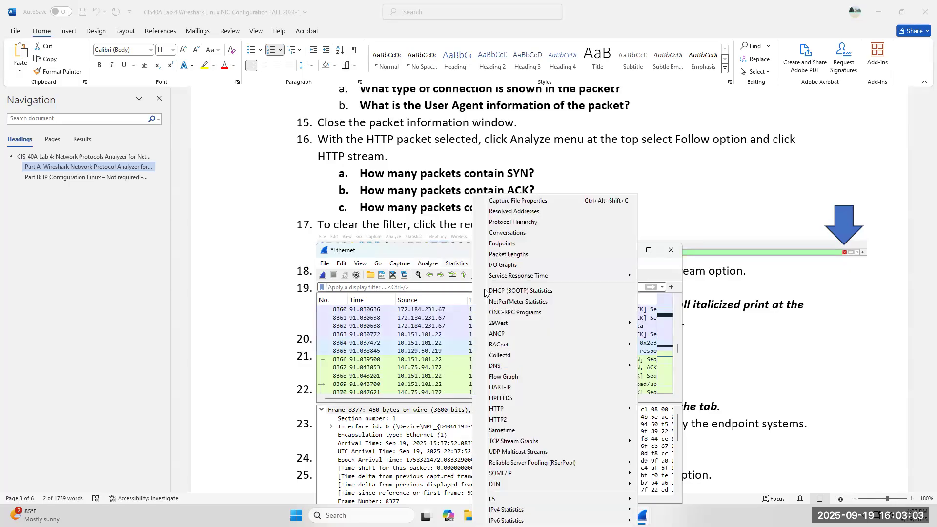
click(431, 252)
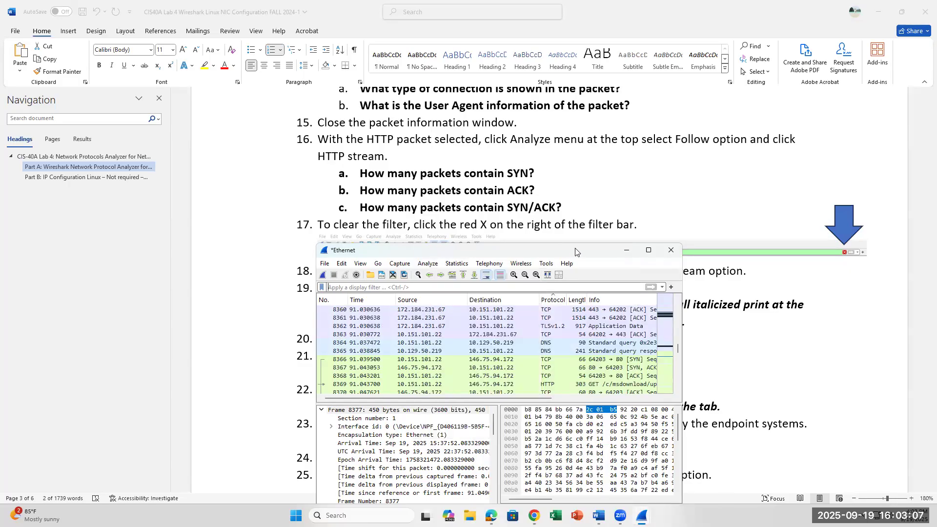
drag(576, 252, 591, 136)
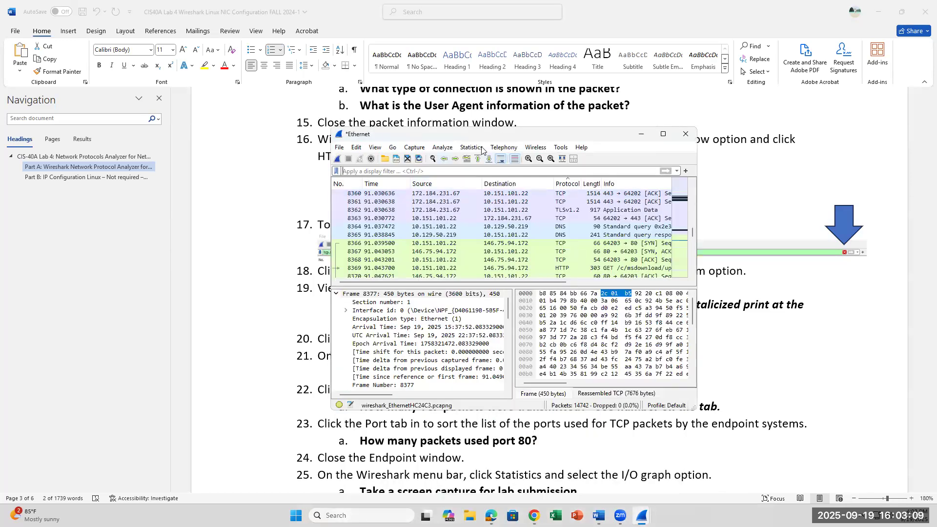
click(465, 147)
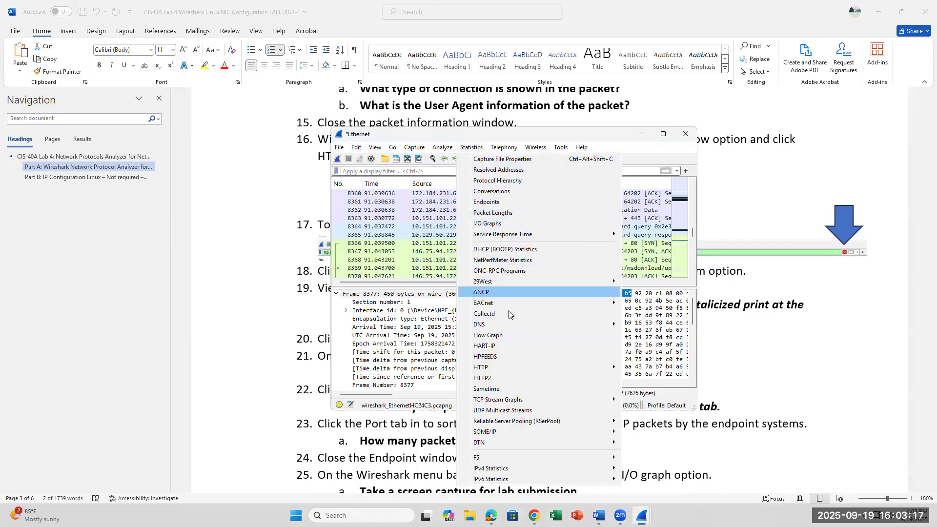
click(518, 412)
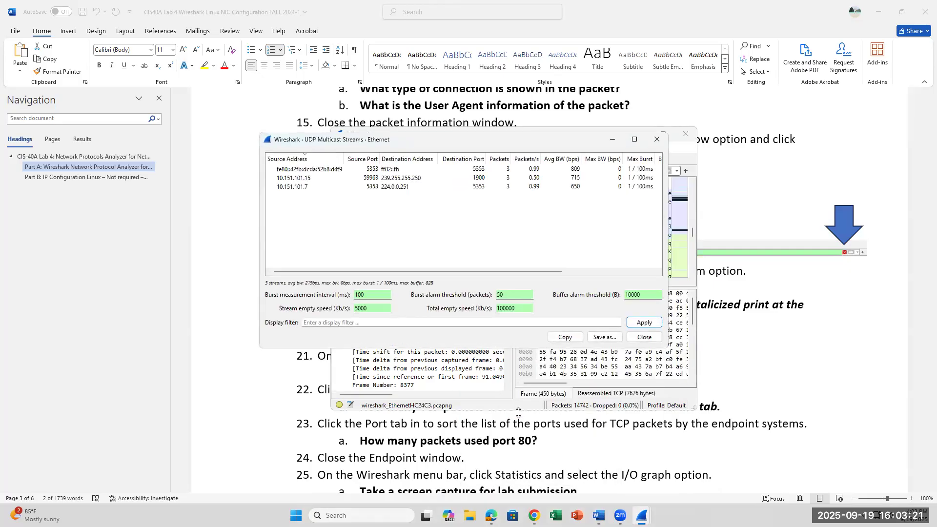
Step: Close and reopen the UDP Multicast Streams statistics, and select the first stream in the list
click(657, 139)
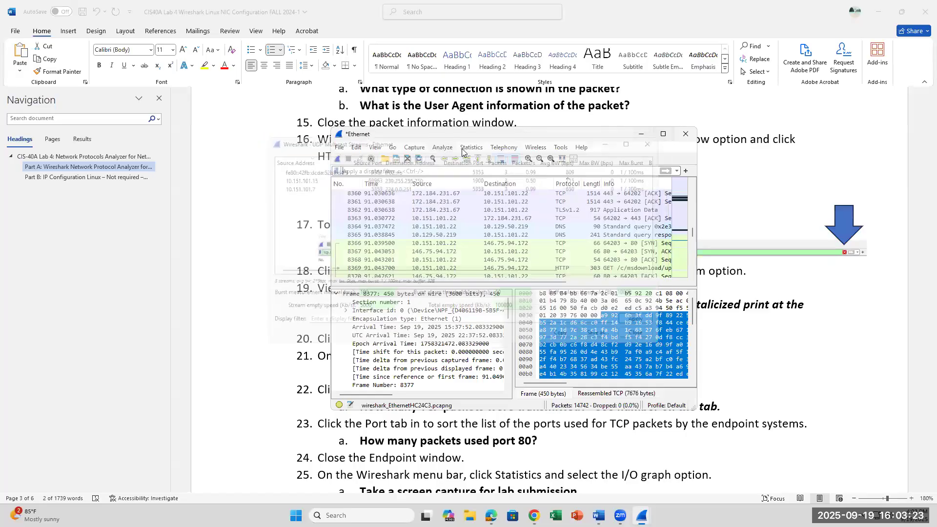
click(476, 149)
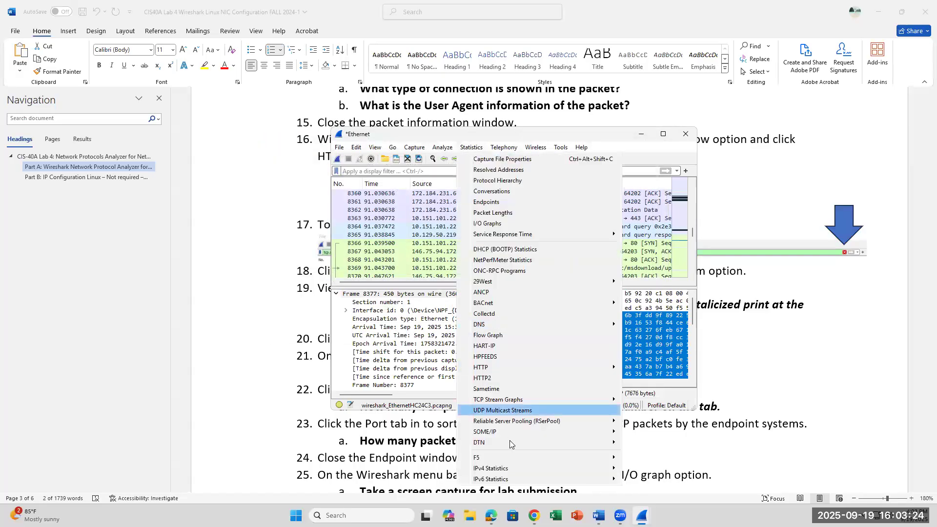
click(509, 412)
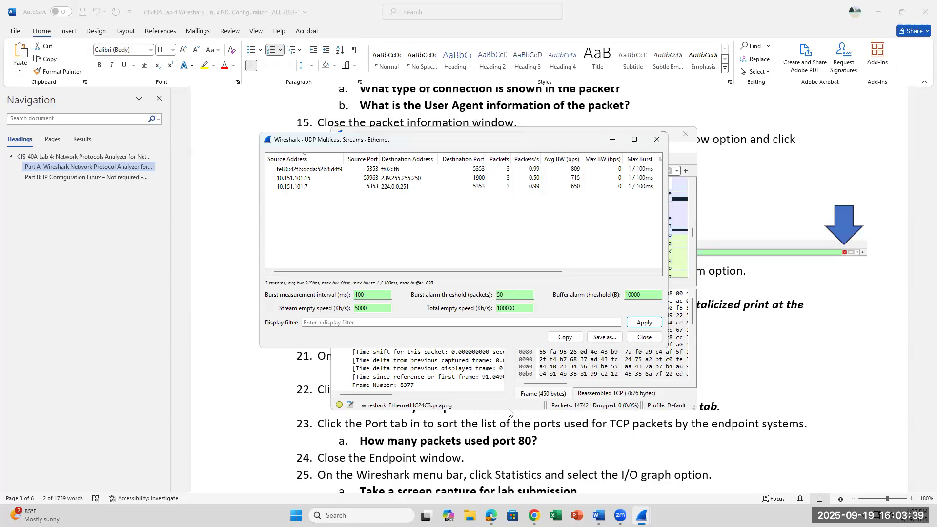
click(343, 169)
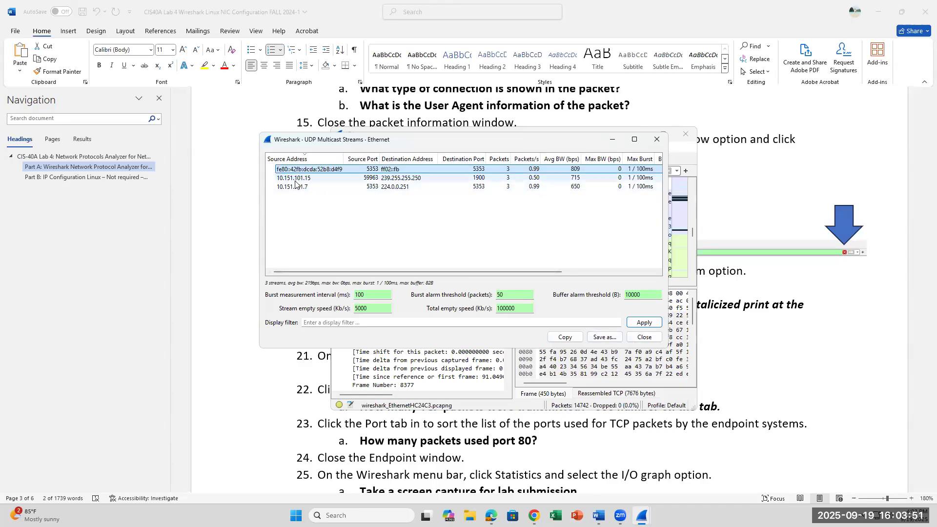
Step: Highlight "UDP Multicast Streams were captured" in question 19a of the lab document and return to the UDP Multicast Streams window
click(764, 387)
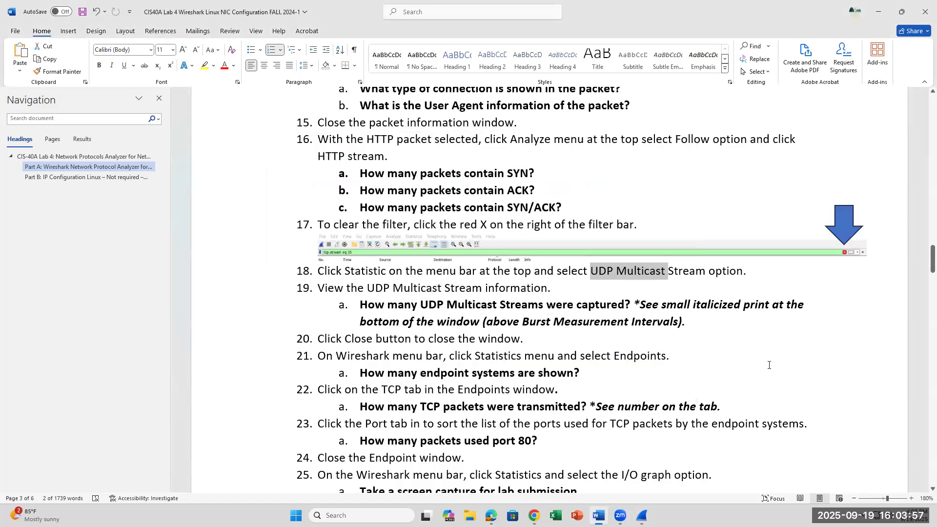
drag(423, 307, 624, 304)
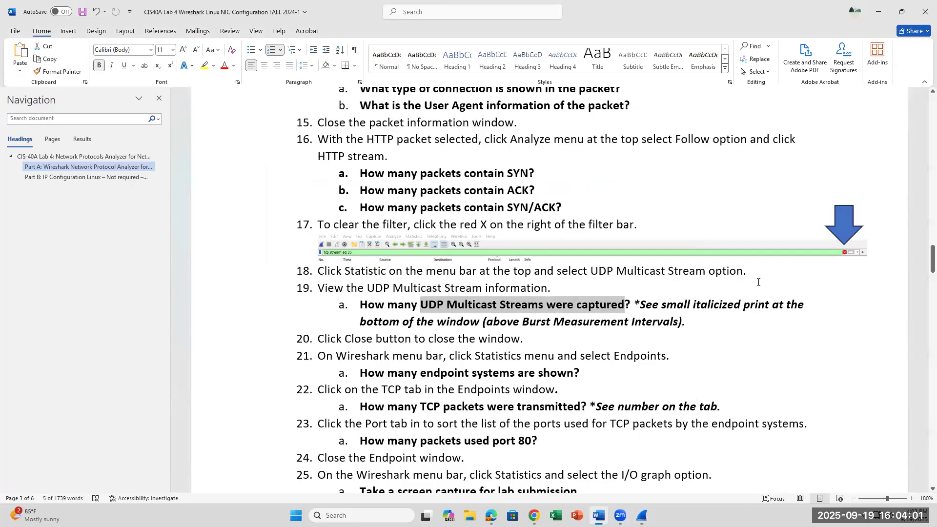
click(642, 515)
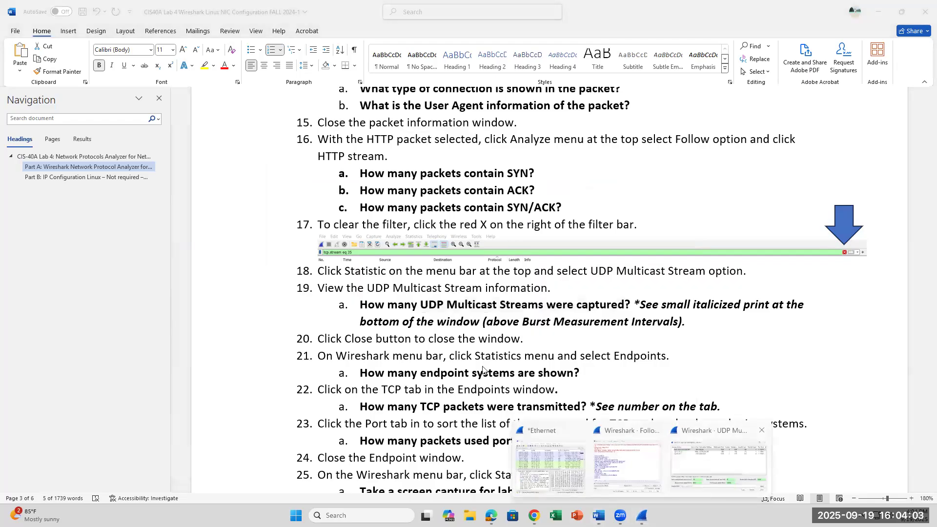
click(700, 461)
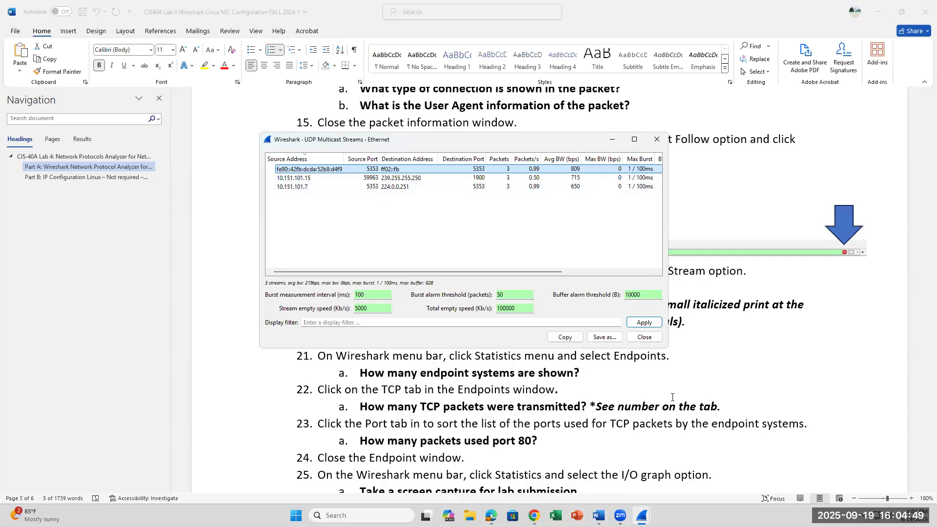
Step: Check the lab document once more, return to the UDP Multicast Streams window and close it
right_click(672, 399)
key(Up)
key(Up)
key(Up)
key(Up)
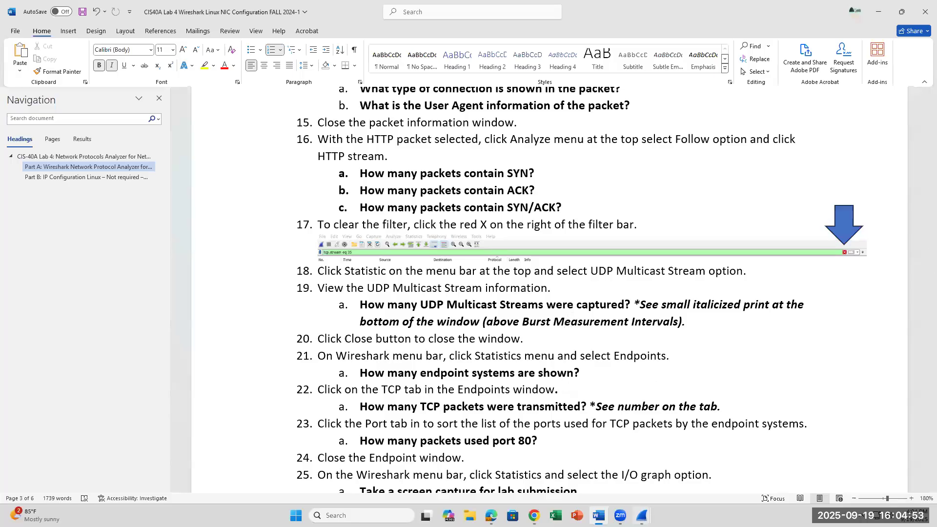
mouse_move(642, 516)
click(709, 468)
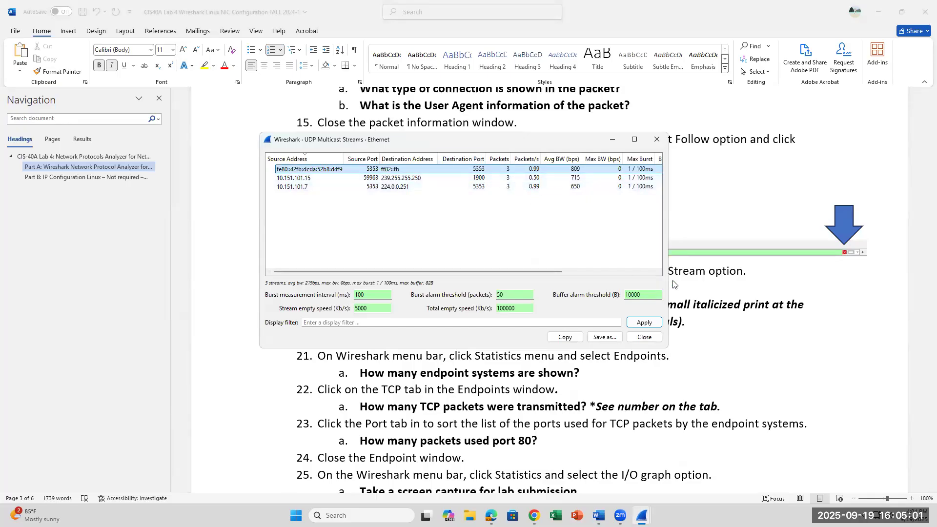
click(644, 338)
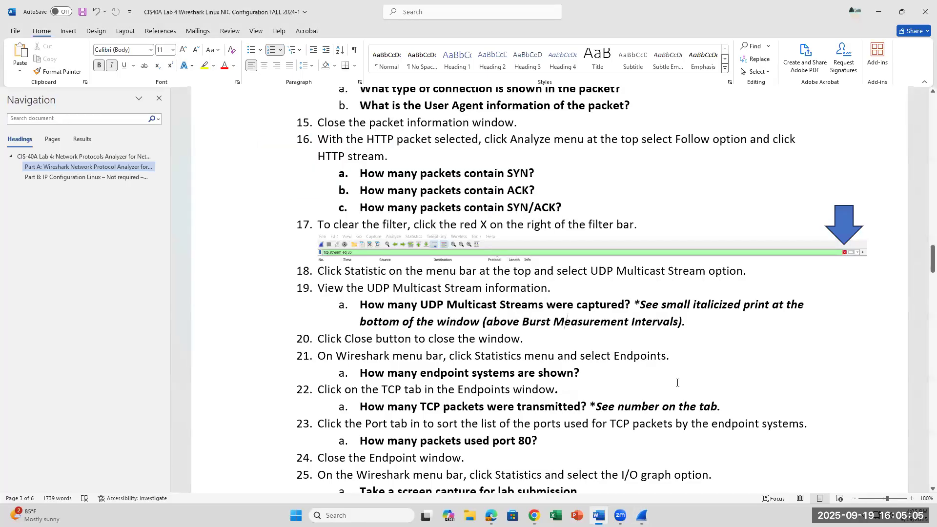
Step: Place the cursor in item 21's word "Endpoints" in the lab document and close the leftover Follow HTTP Stream window
click(656, 358)
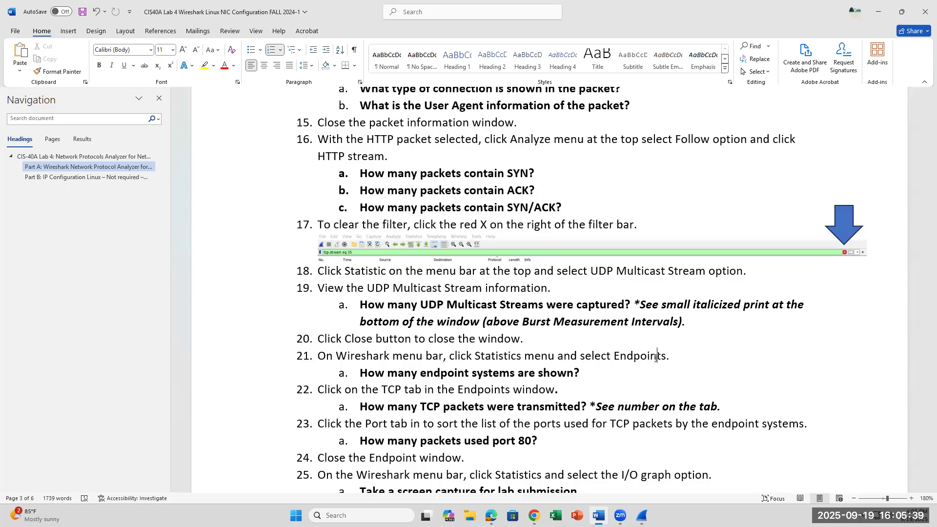
scroll(468, 350, down, 2)
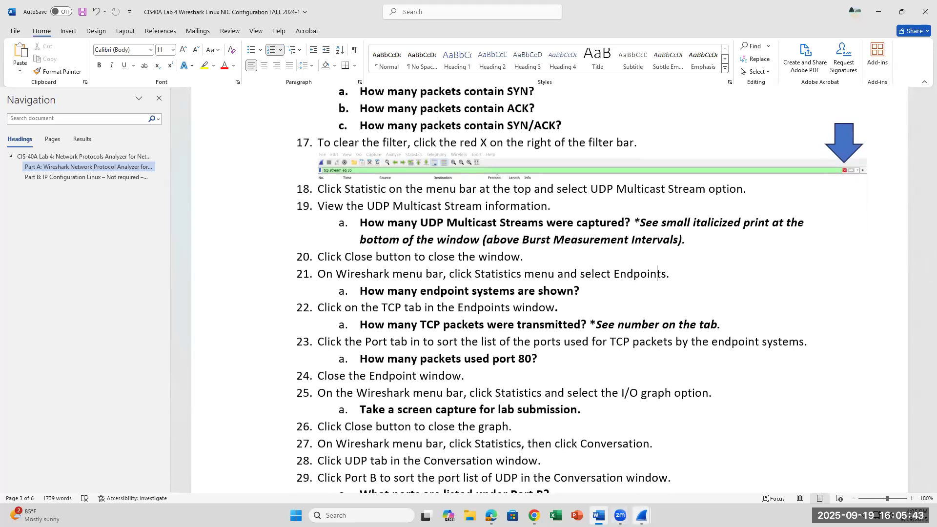
mouse_move(642, 516)
click(674, 454)
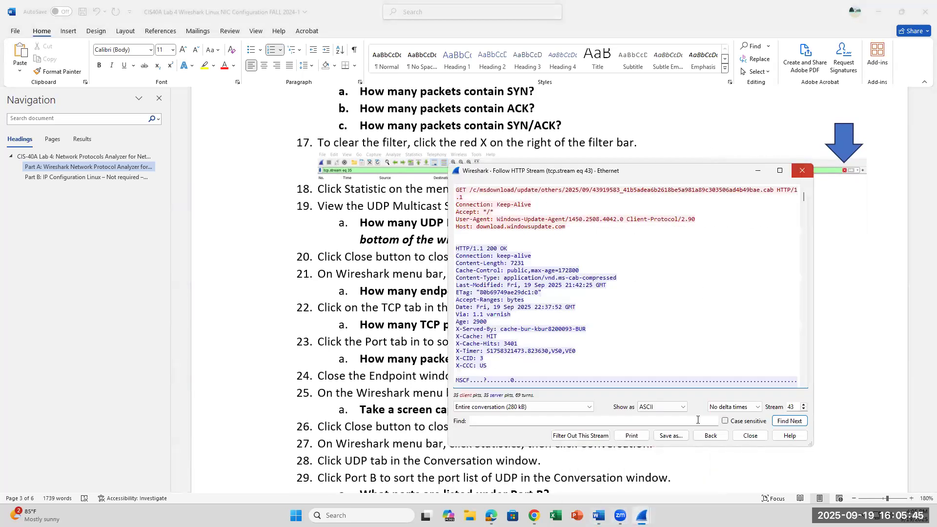
click(803, 171)
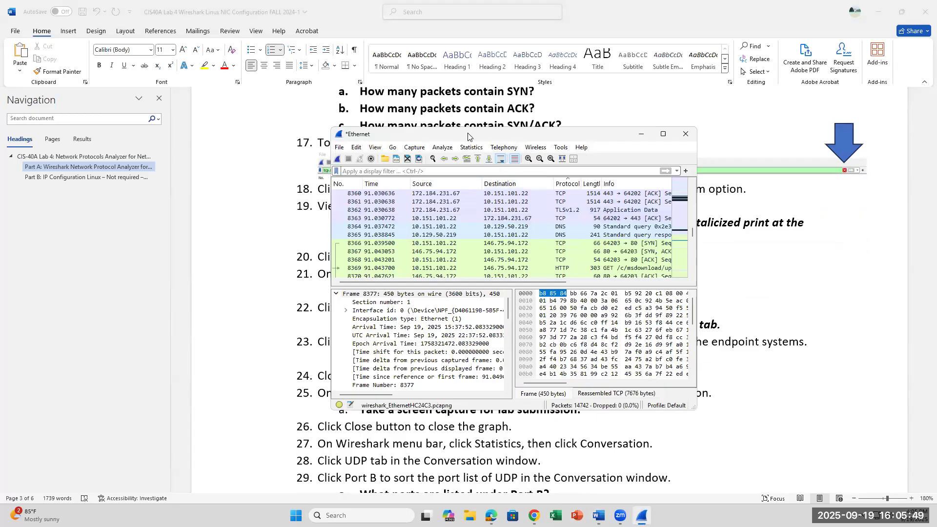
Step: Move the Ethernet capture window below item 23 of the lab document and open the Endpoints statistics
drag(468, 136, 469, 281)
scroll(513, 243, down, 2)
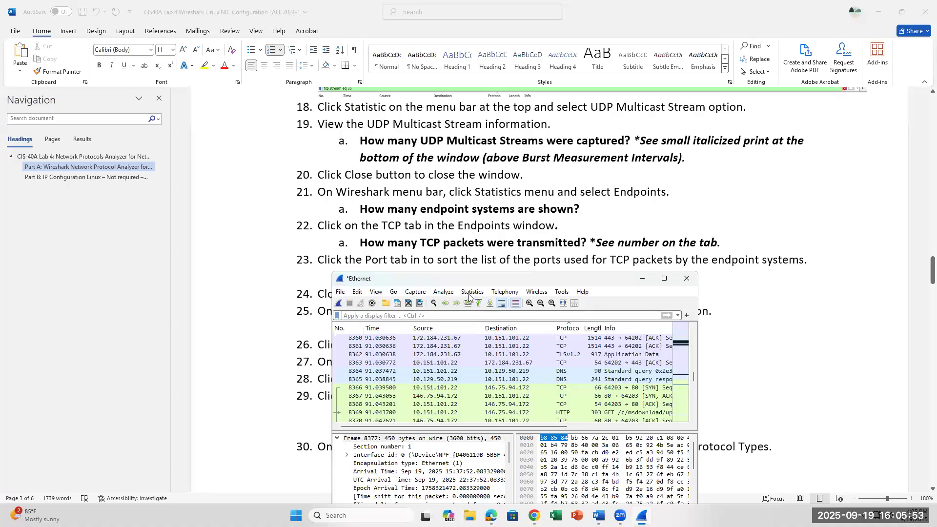
click(469, 297)
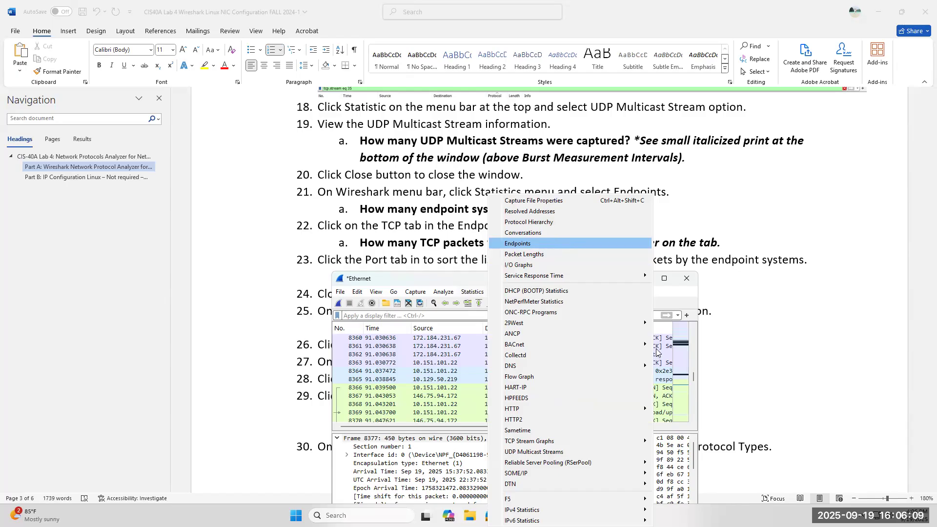
click(549, 246)
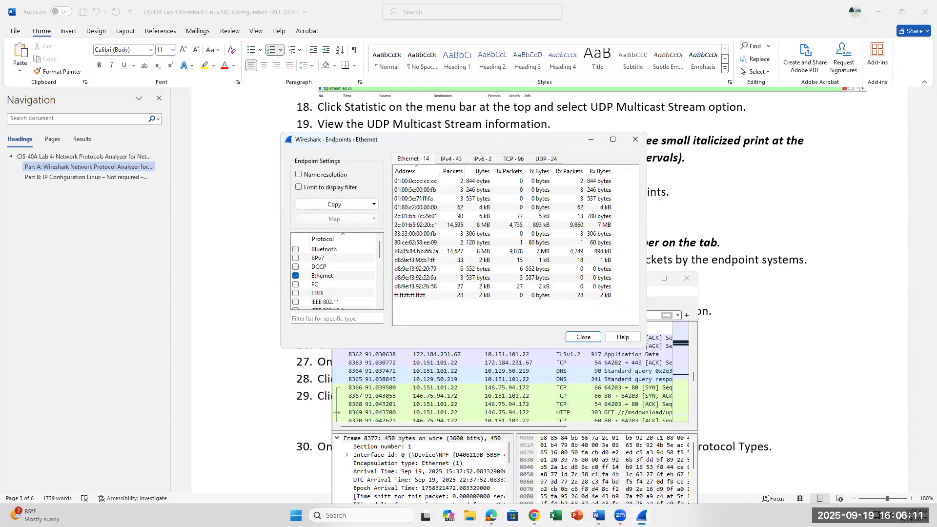
Step: Highlight "How many TCP packets" in question 22a of the lab document and return to the Endpoints window
click(771, 315)
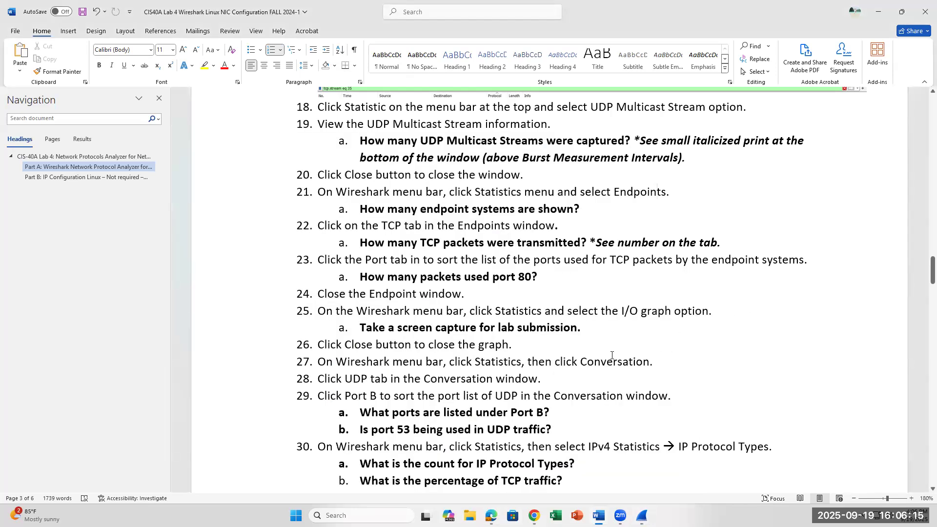
drag(360, 242, 486, 242)
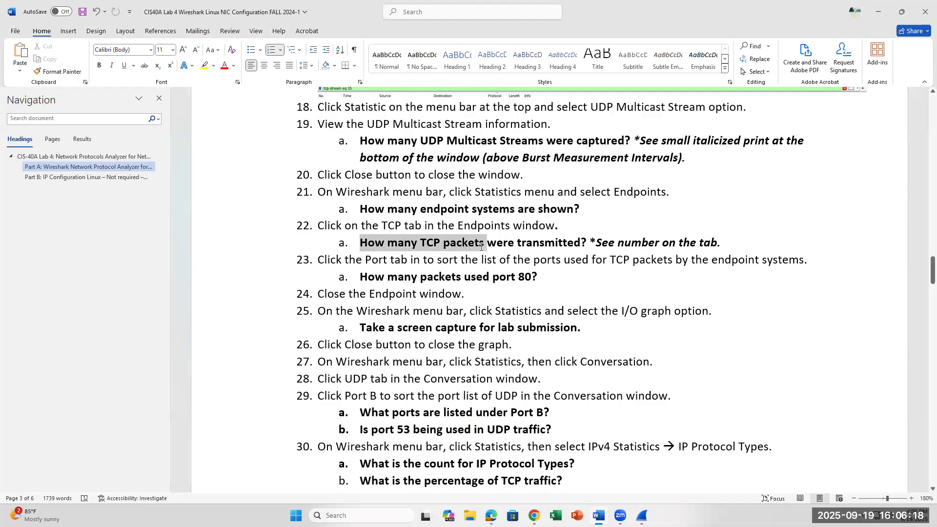
click(581, 243)
click(642, 516)
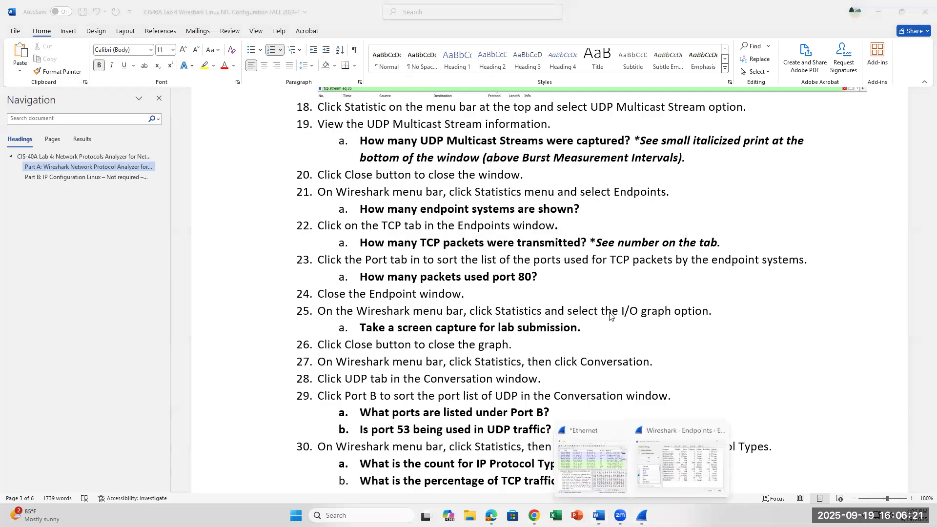
click(672, 452)
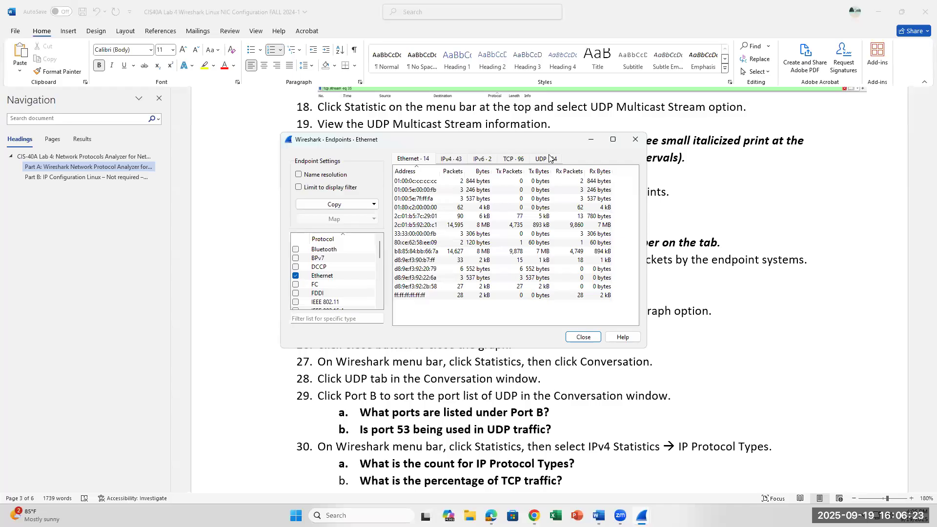
Step: Move the Endpoints window clear of the lab questions and compare its TCP and Ethernet endpoint lists
drag(550, 141, 558, 276)
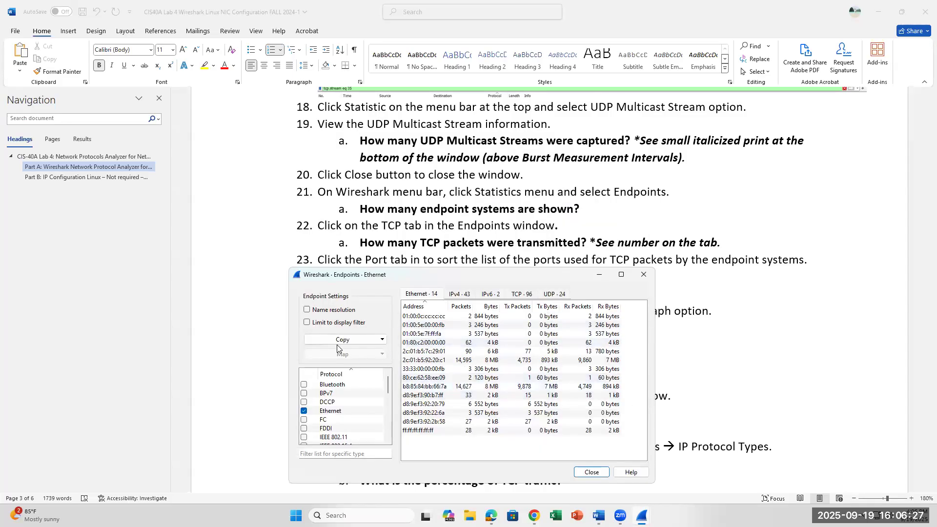
mouse_move(386, 389)
mouse_down()
mouse_move(384, 431)
mouse_move(397, 386)
mouse_up()
drag(583, 277, 806, 163)
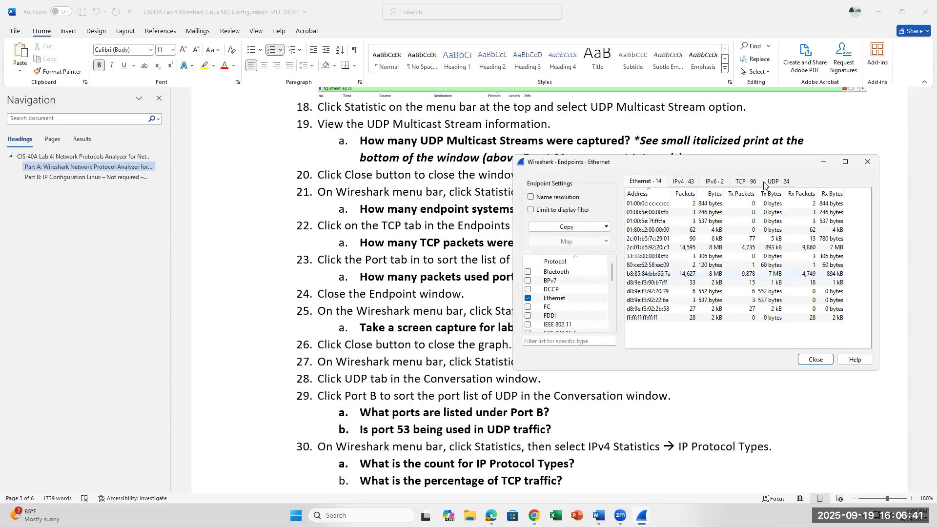
click(750, 183)
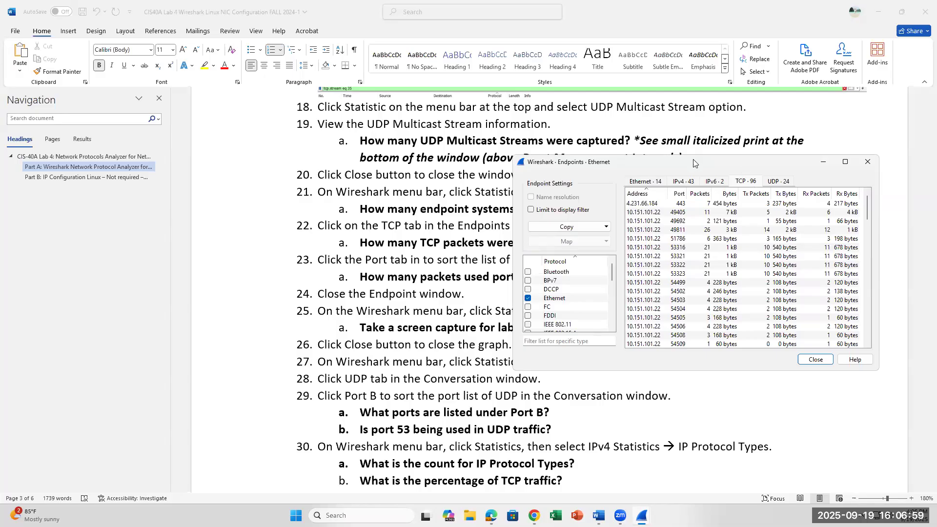
drag(692, 166, 640, 215)
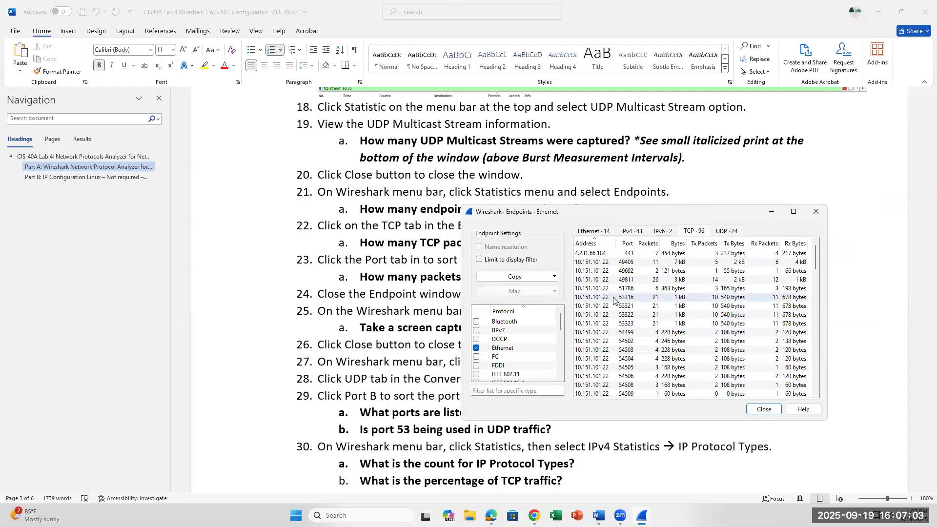
click(595, 233)
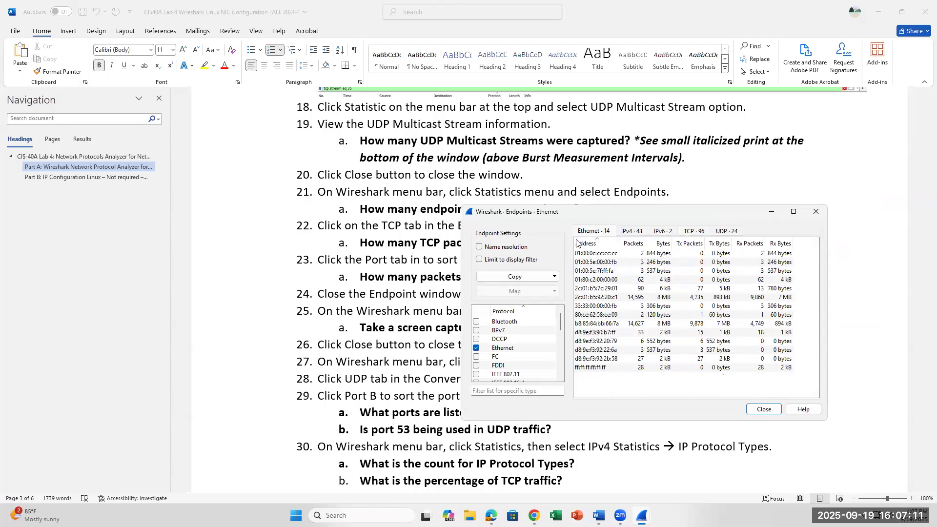
Step: Show the TCP endpoints in the Endpoints window and sort the list by port
drag(578, 212, 566, 255)
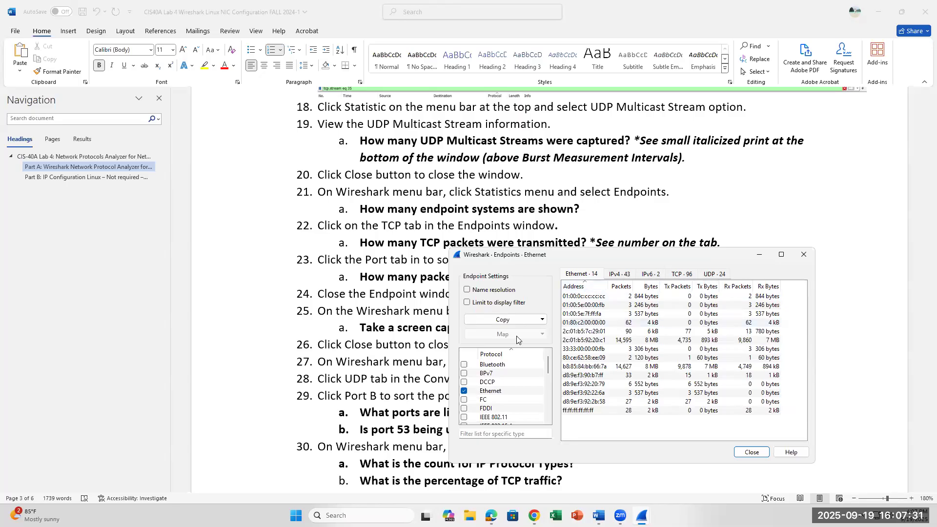
click(681, 275)
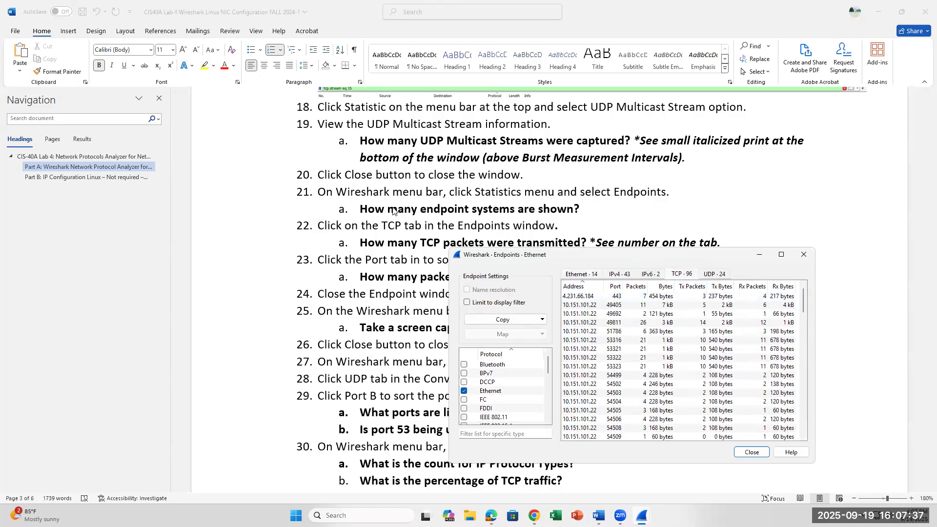
scroll(442, 241, down, 1)
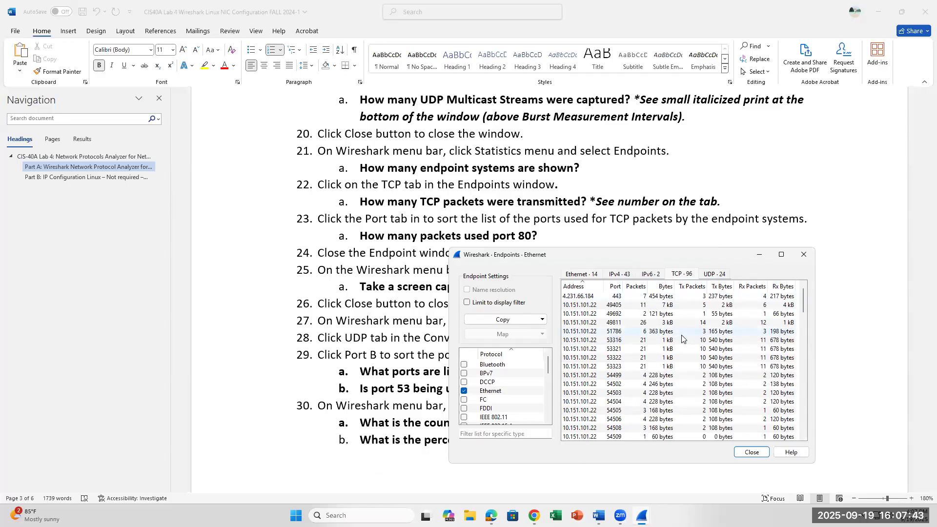
scroll(682, 335, down, 1)
scroll(682, 339, up, 1)
click(614, 288)
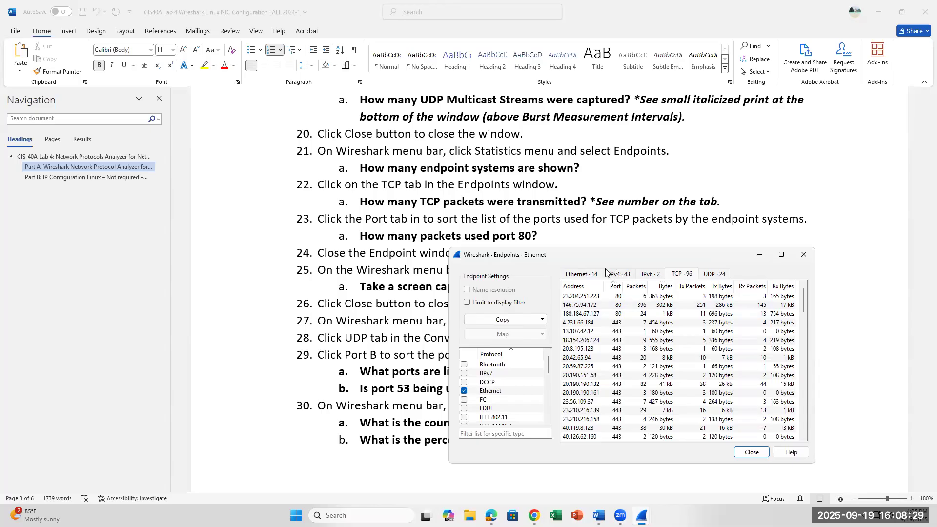
Step: Review the IPv4, TCP and UDP endpoint lists, and close the Endpoints window
click(616, 276)
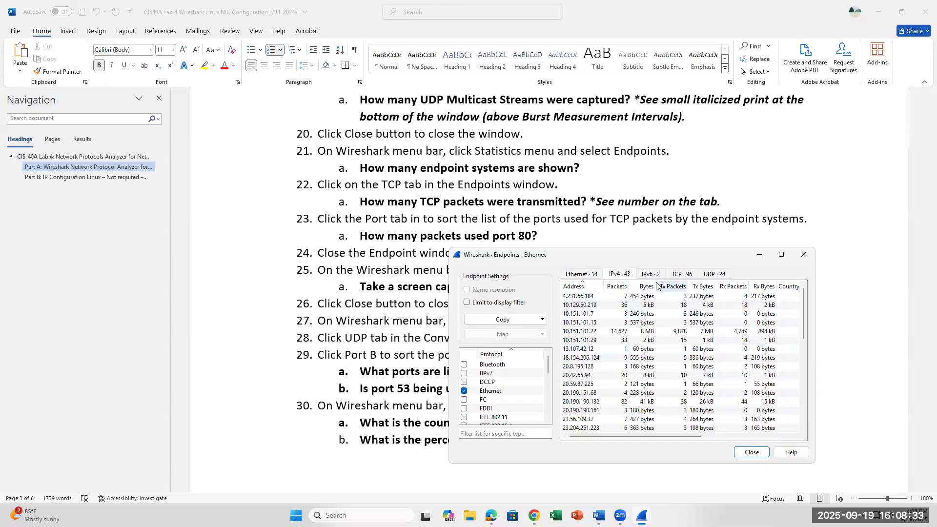
click(682, 274)
click(710, 275)
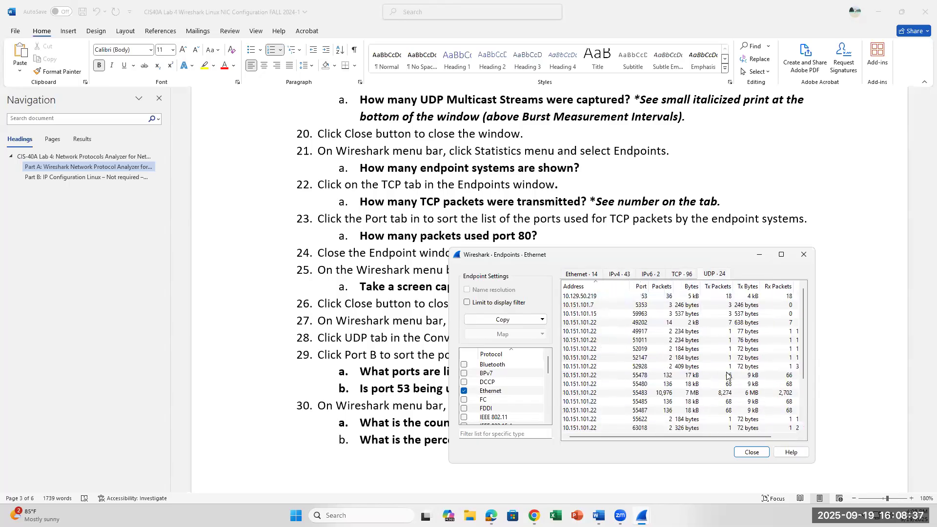
click(622, 275)
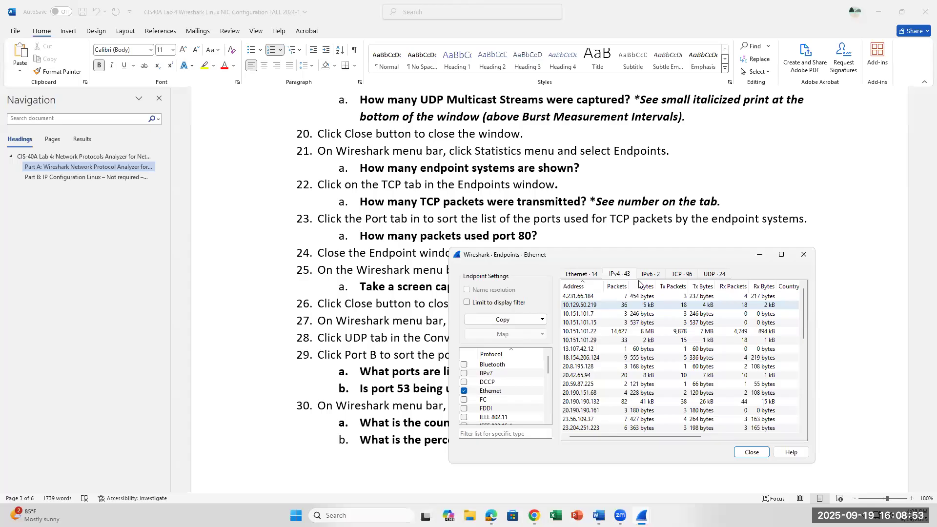
scroll(410, 202, down, 1)
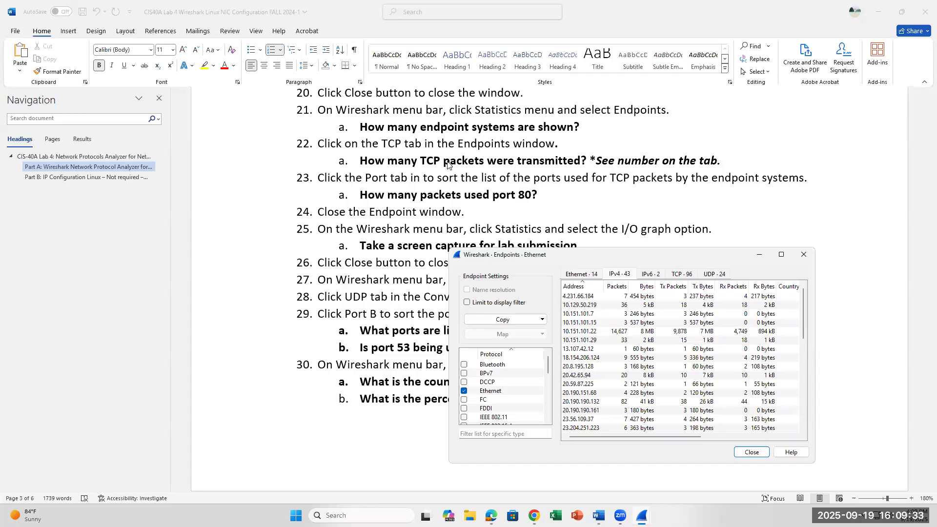
click(801, 253)
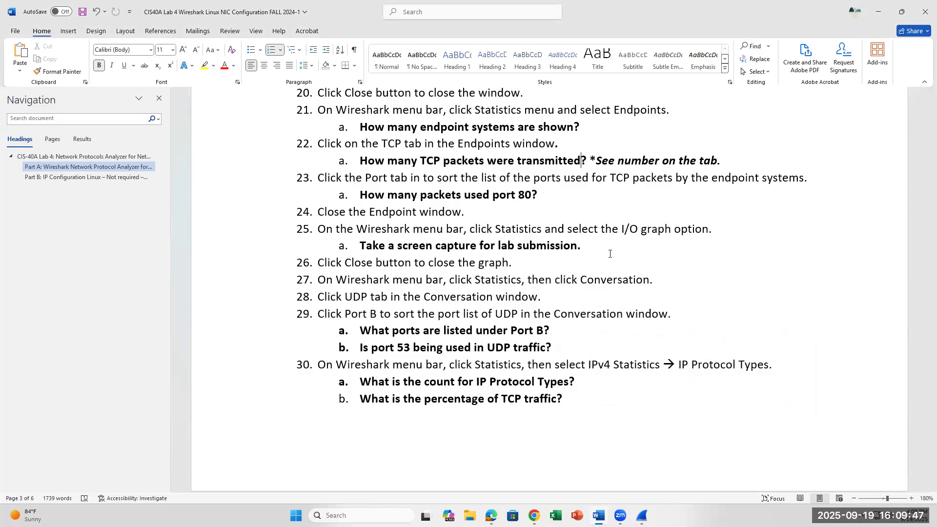
Step: Switch to Wireshark and open the I/O Graphs window for the Ethernet capture, as lab instruction 25 asks
click(592, 286)
click(642, 516)
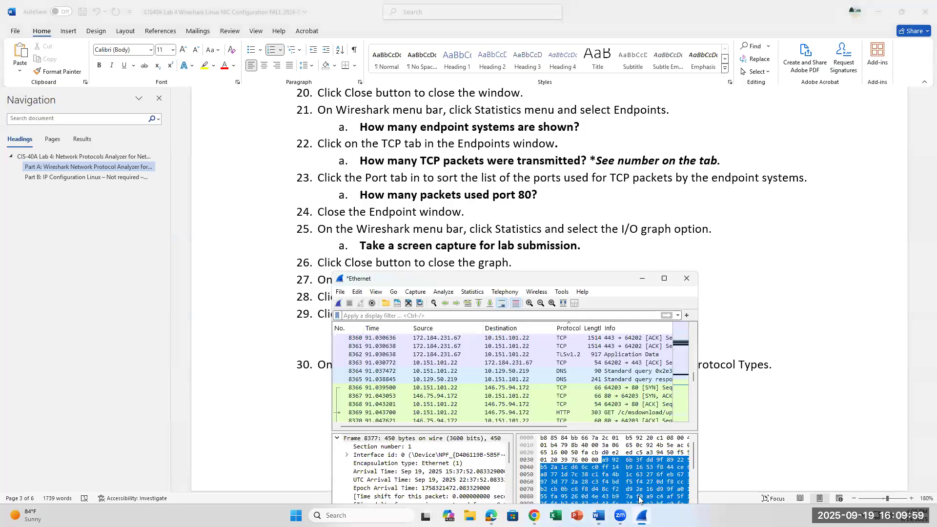
click(471, 293)
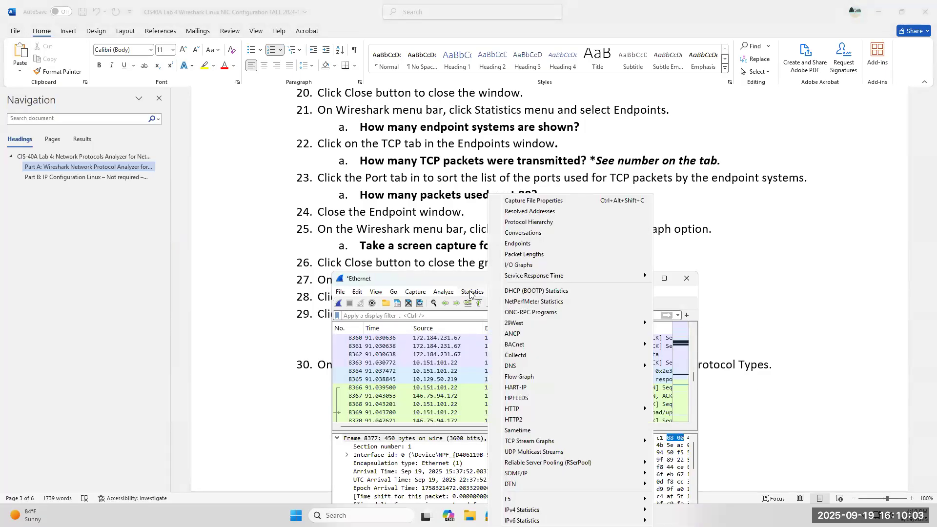
click(421, 228)
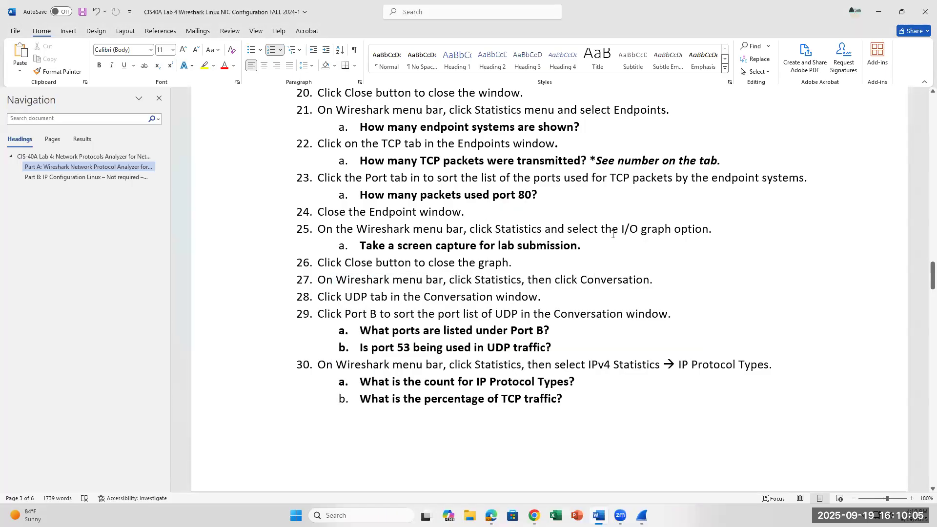
drag(622, 229, 709, 230)
click(642, 516)
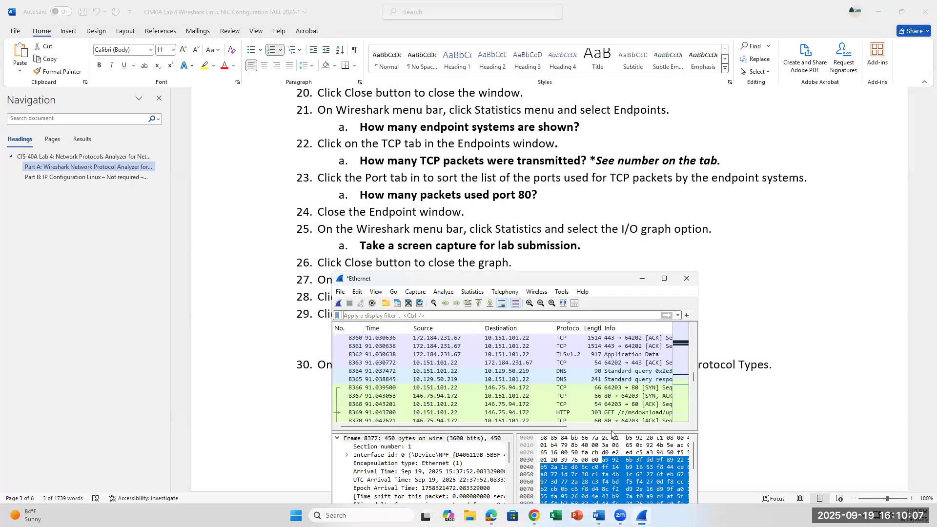
click(474, 295)
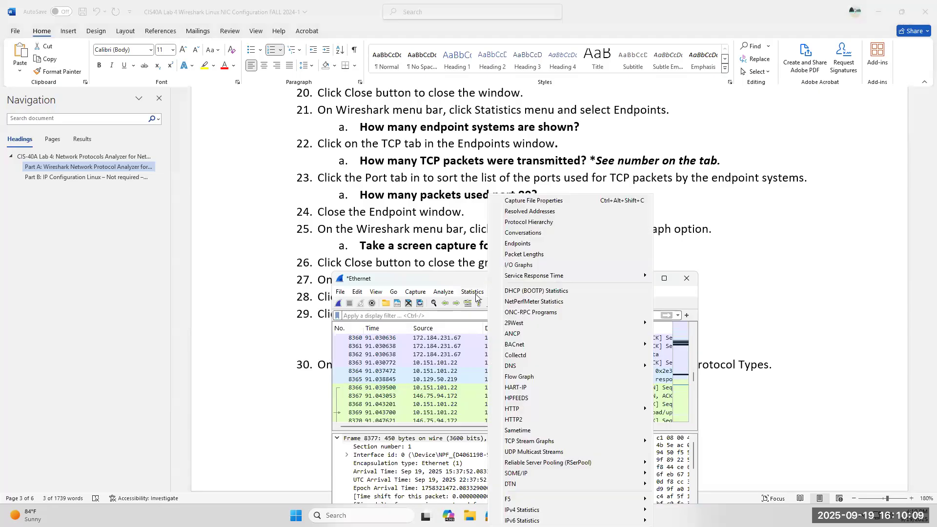
click(528, 265)
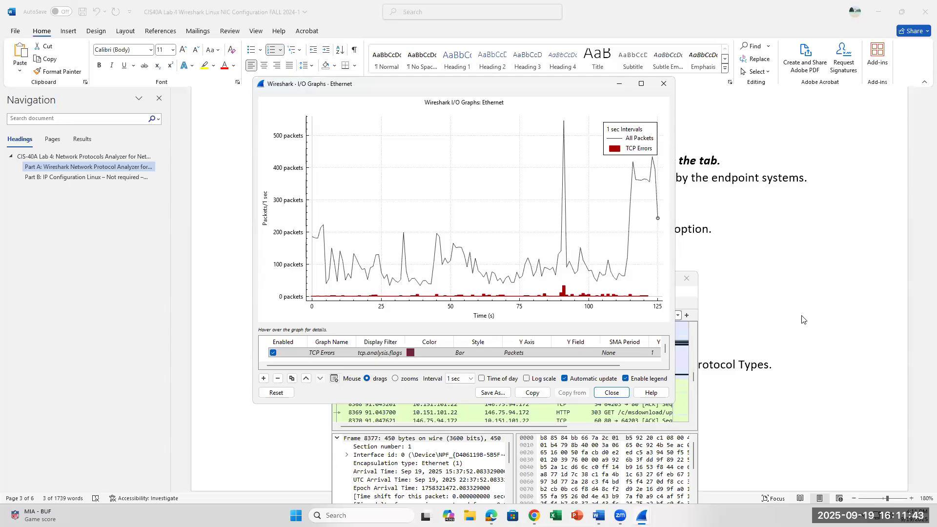
Step: Check the next lab instructions in Word, and close the Wireshark I/O Graphs window
click(686, 358)
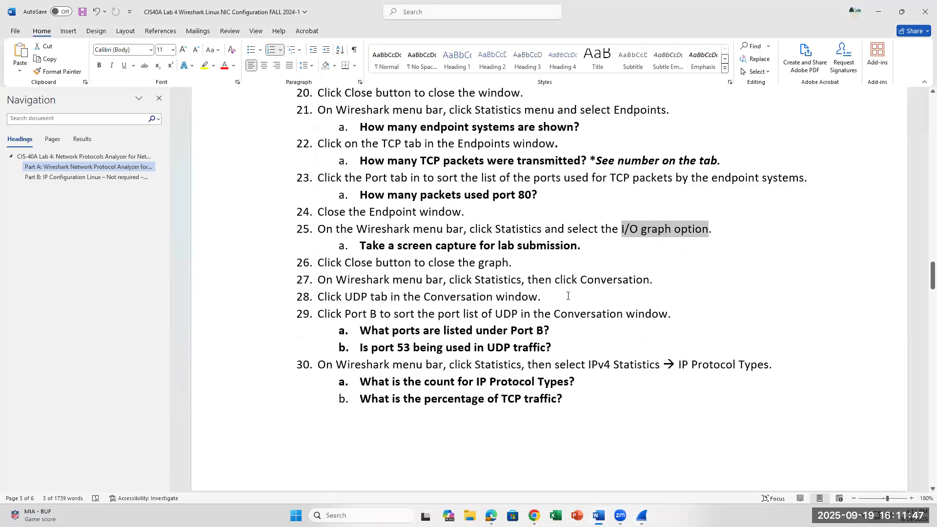
click(739, 318)
click(649, 345)
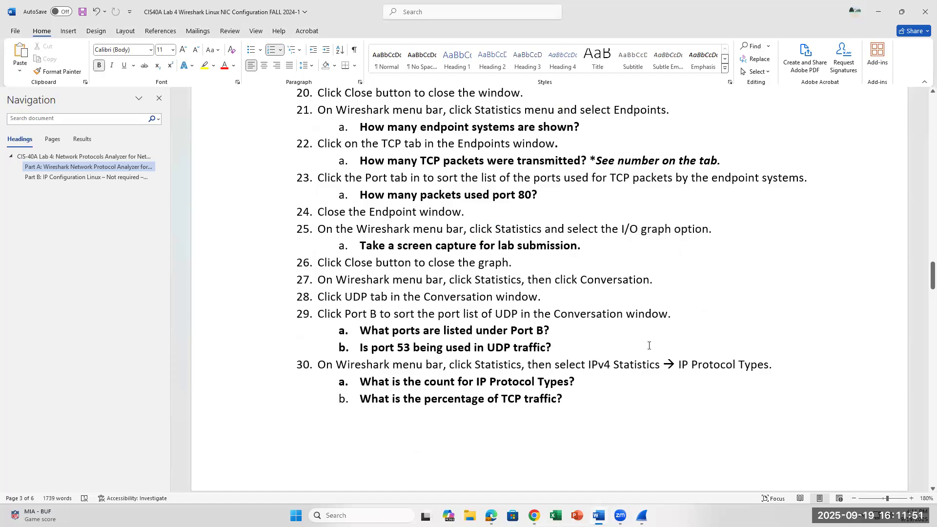
key(Up)
key(Up)
key(Up)
key(Up)
key(Up)
click(642, 515)
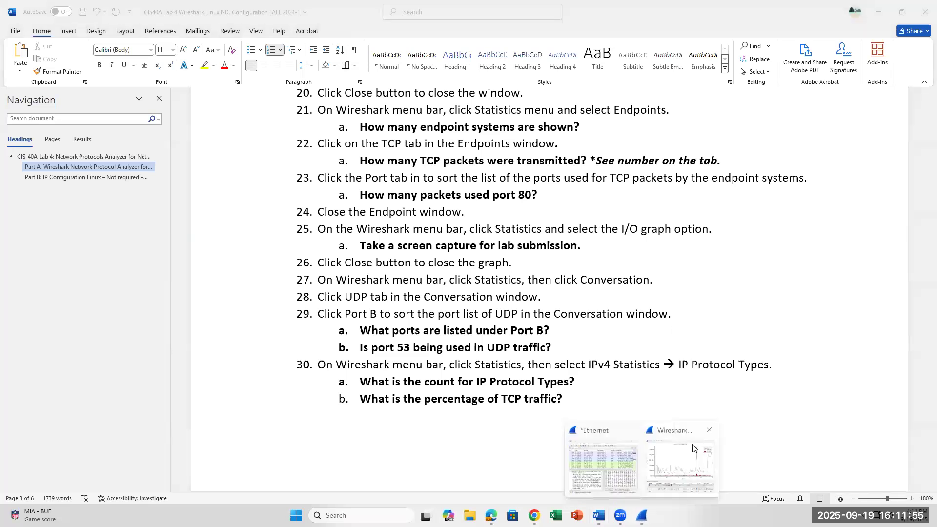
click(678, 464)
click(664, 85)
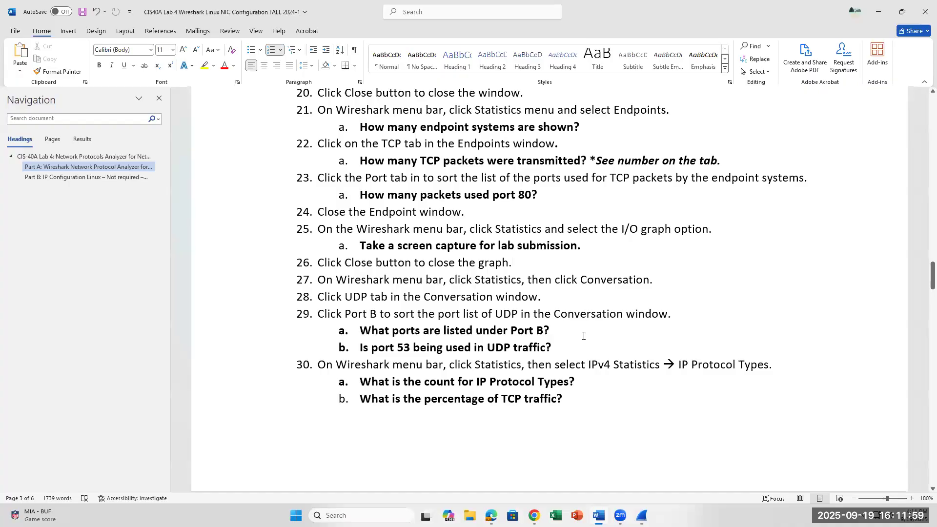
Step: Switch to the Wireshark Ethernet capture and open its Conversations statistics
click(505, 281)
key(alt+Tab)
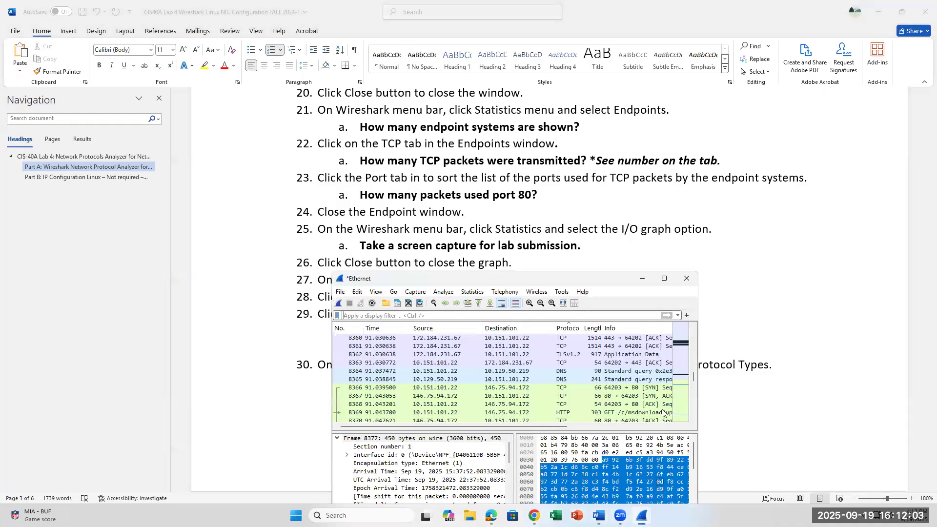
click(474, 292)
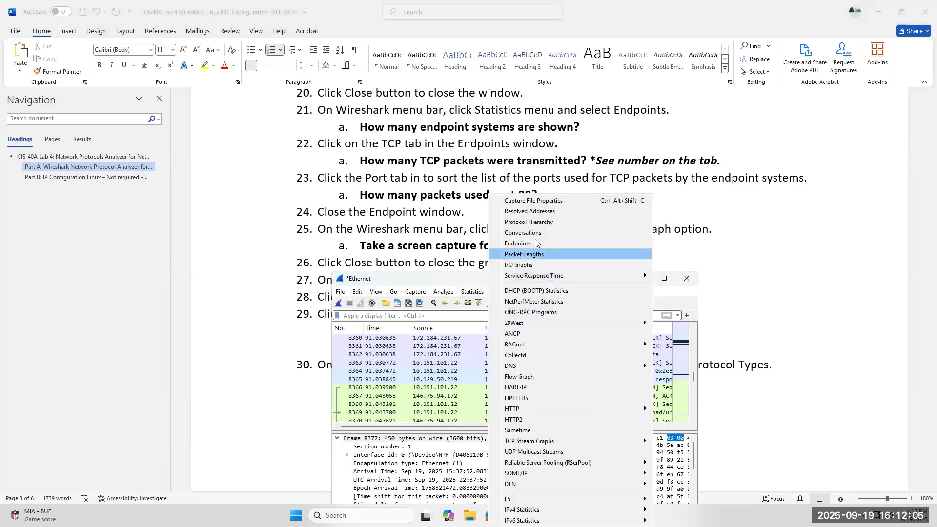
click(538, 235)
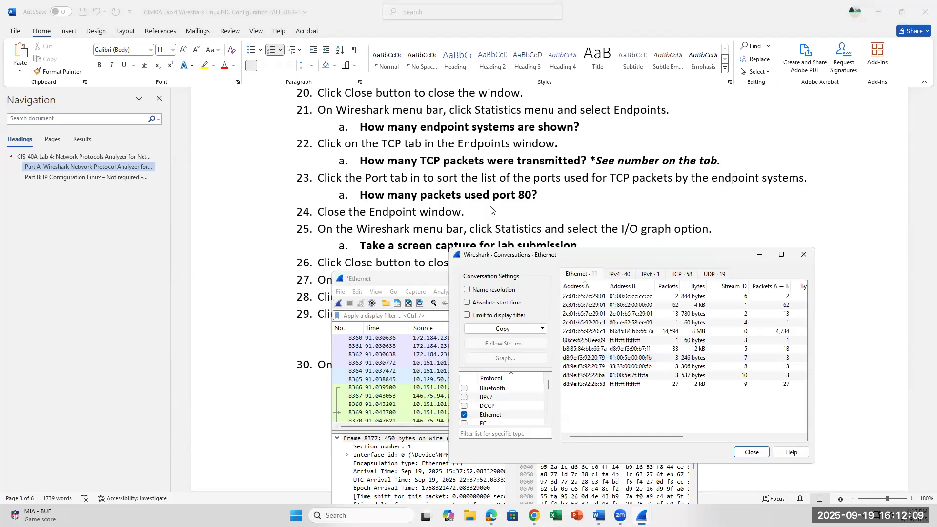
Step: Show the UDP conversations and sort them by Port B, following lab instructions 28 and 29
scroll(498, 207, down, 1)
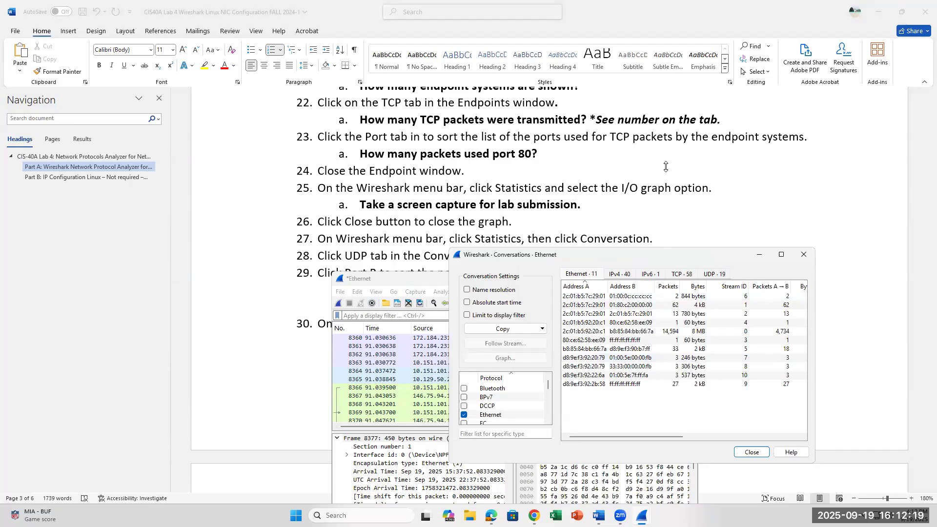
click(622, 341)
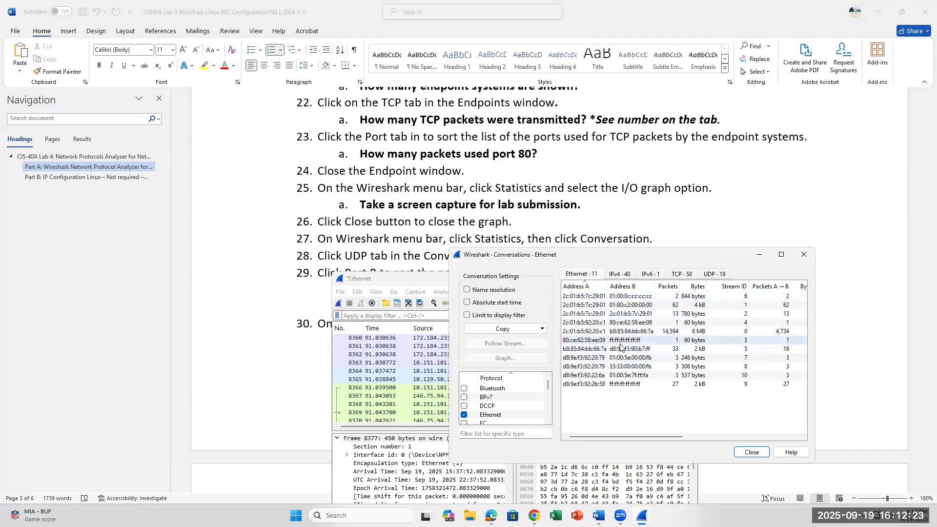
scroll(618, 218, up, 1)
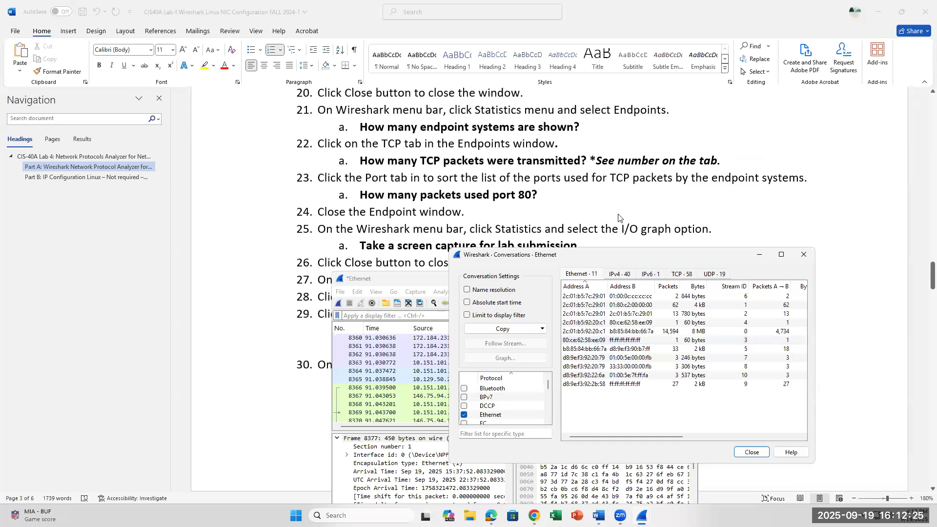
scroll(619, 218, down, 2)
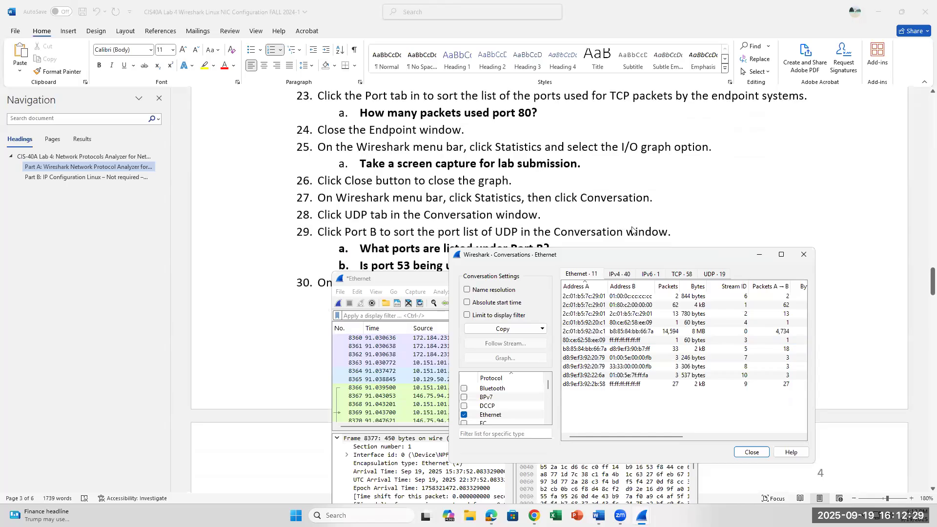
click(712, 275)
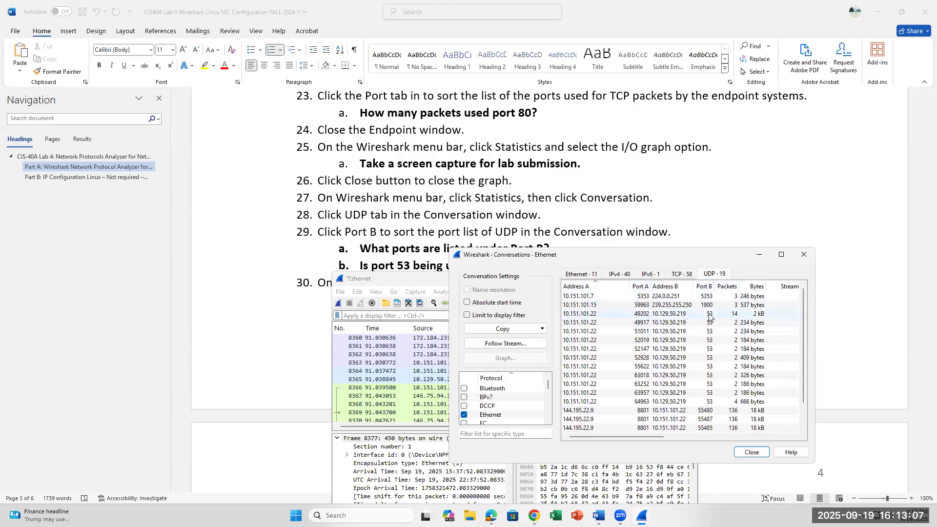
scroll(546, 166, up, 2)
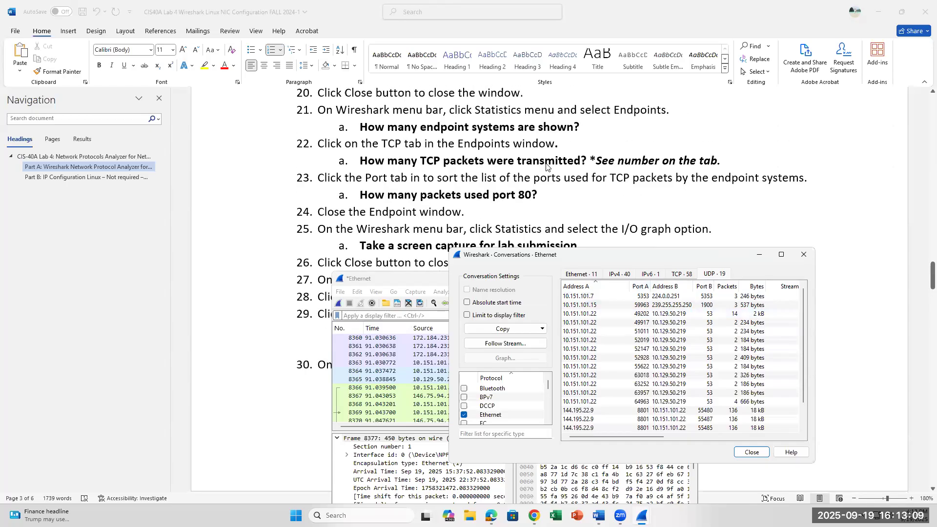
scroll(546, 167, down, 2)
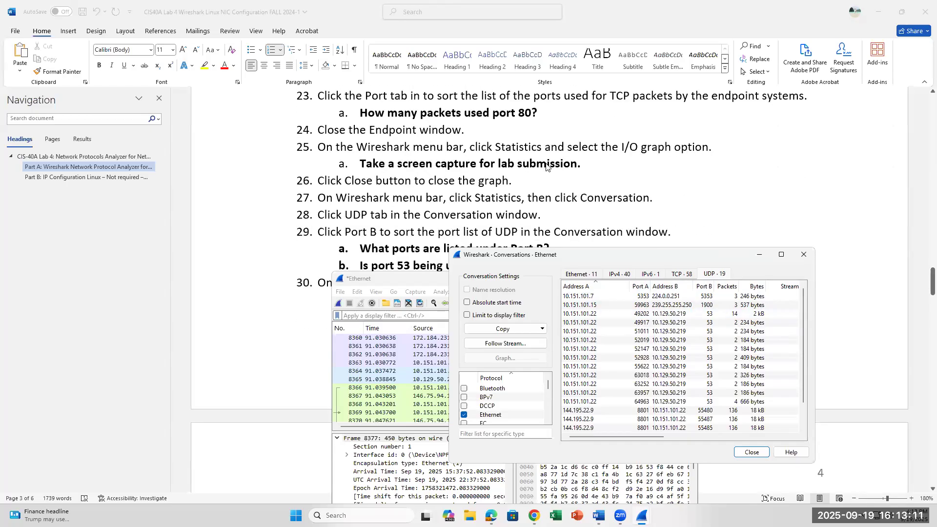
scroll(546, 166, down, 1)
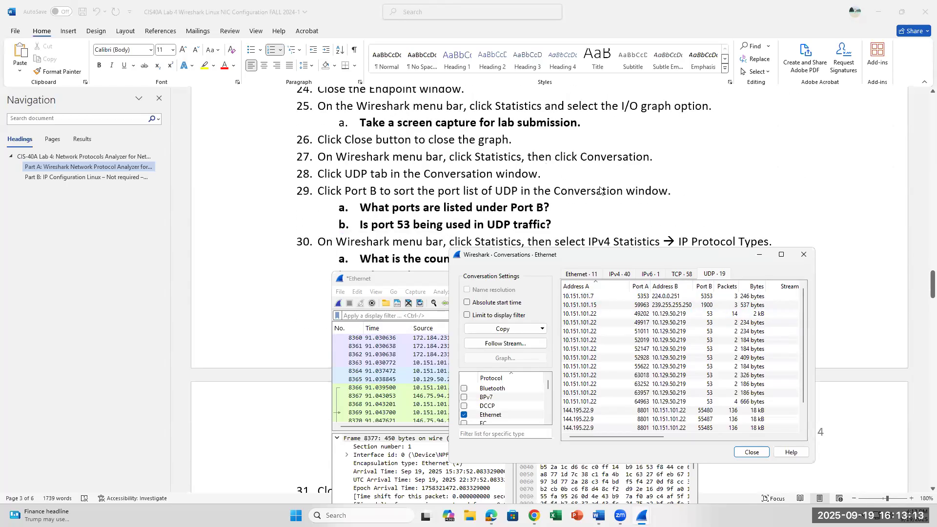
click(704, 287)
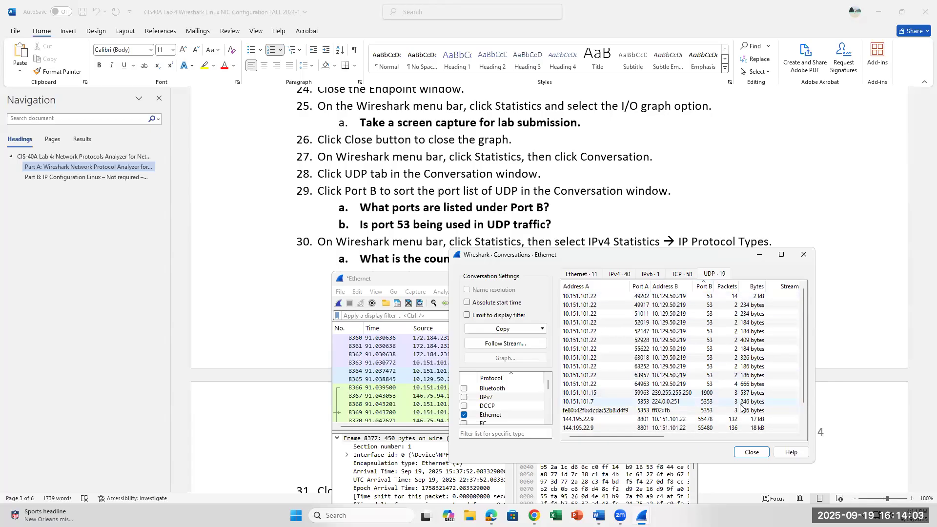
Step: Examine the Port B values of the UDP conversations, and close the Conversations window
scroll(718, 383, down, 1)
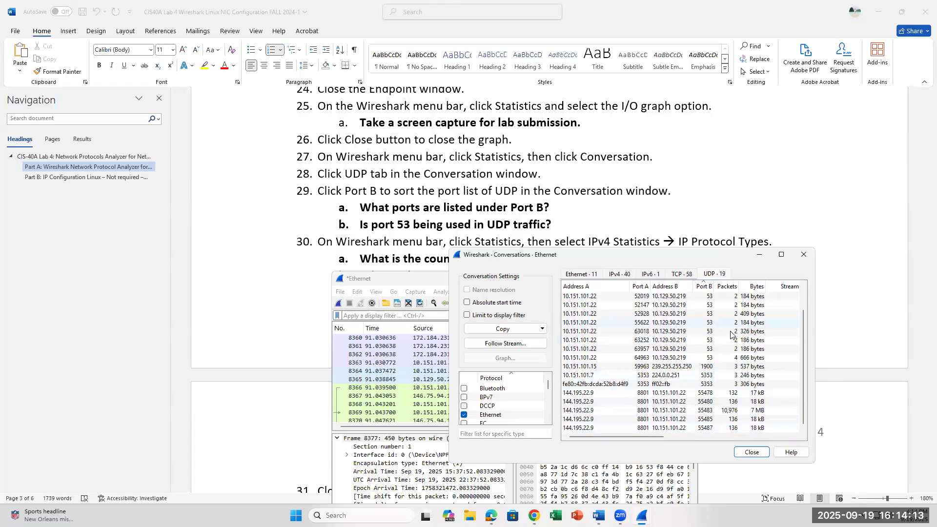
scroll(731, 335, up, 1)
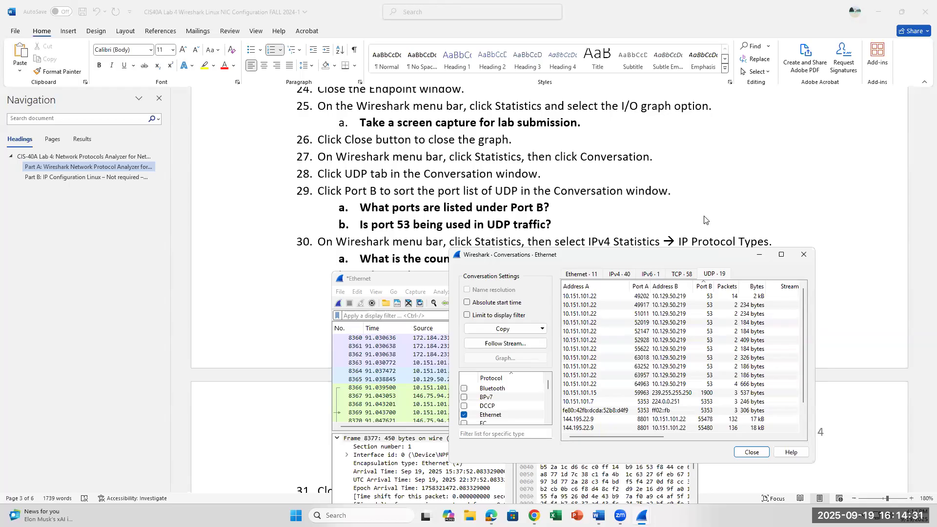
click(806, 255)
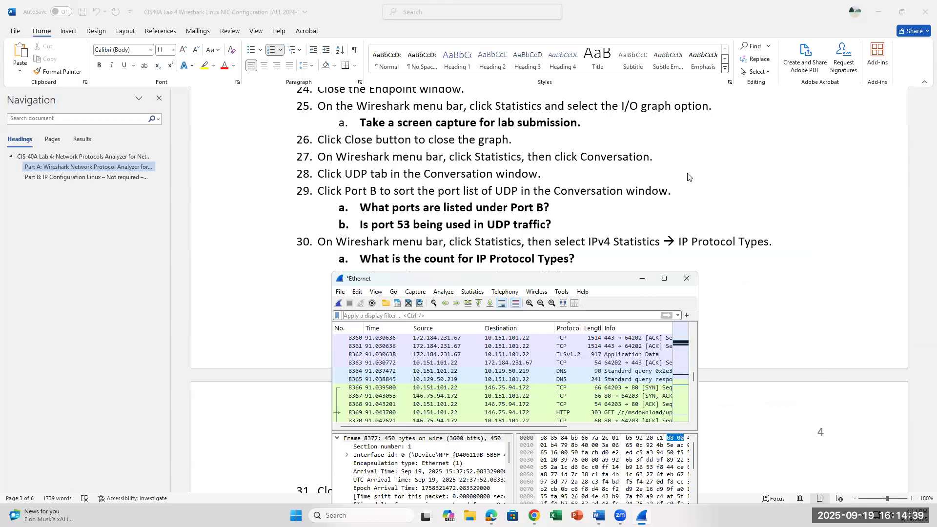
click(473, 292)
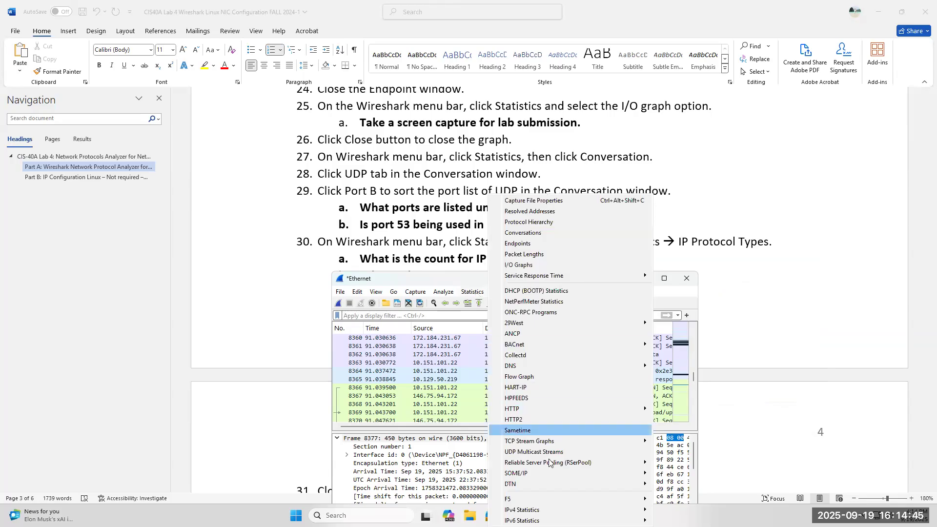
mouse_move(537, 510)
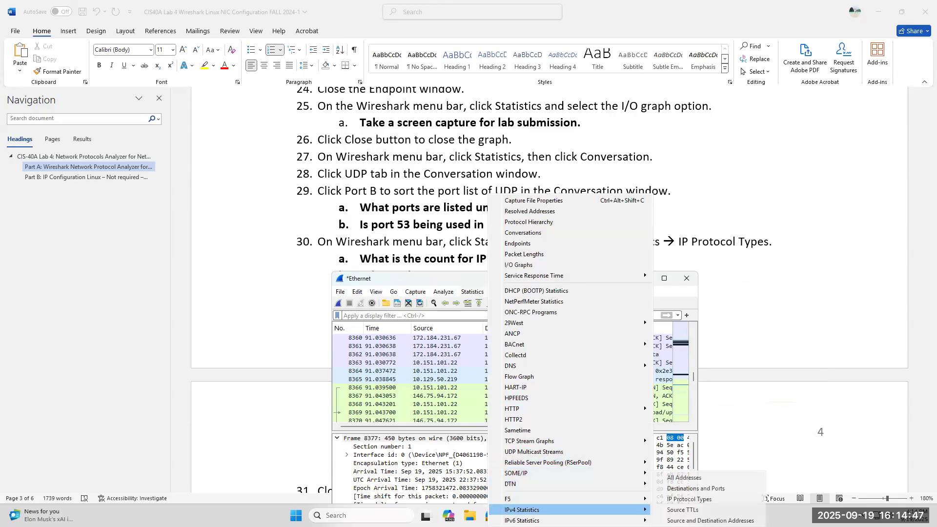
click(640, 172)
Step: Move the Wireshark capture window clear of lab instruction 30, and open the IP Protocol Types window of the IPv4 statistics
drag(581, 280, 704, 196)
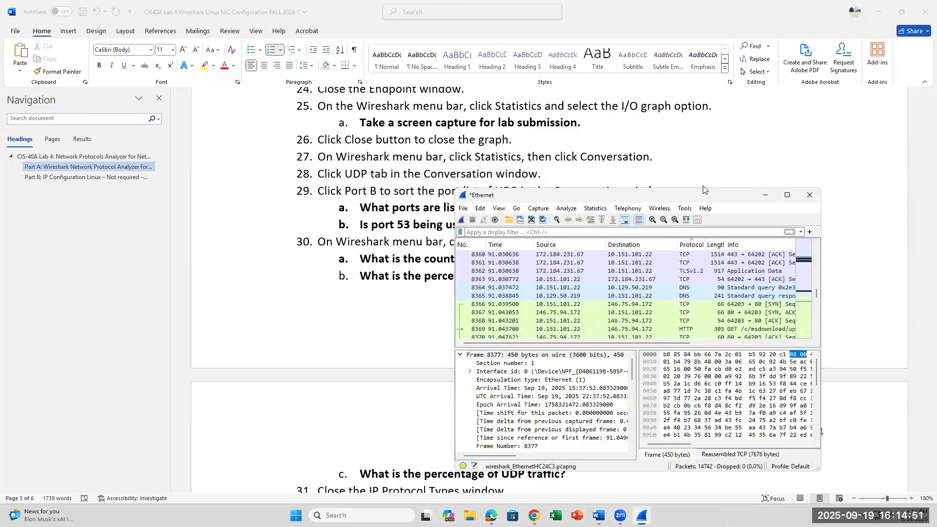
scroll(703, 185, down, 2)
scroll(691, 167, down, 1)
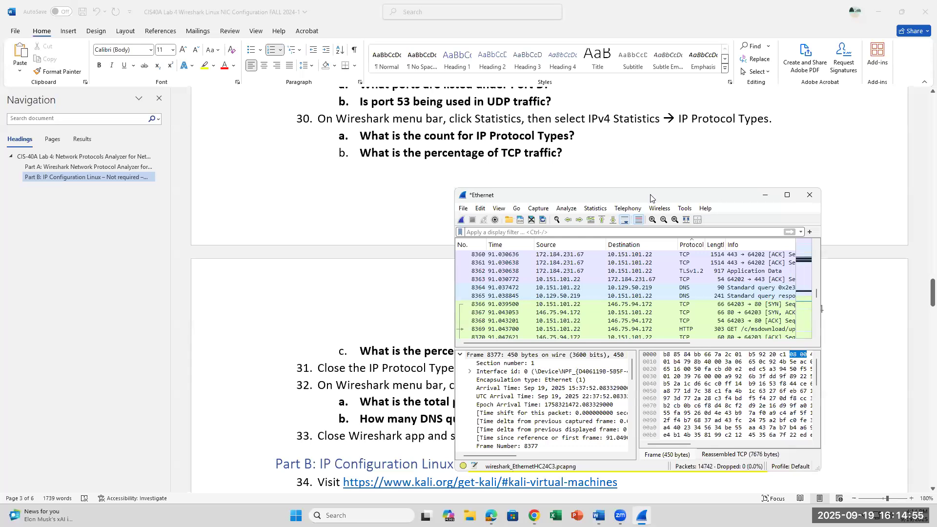
drag(650, 194, 624, 172)
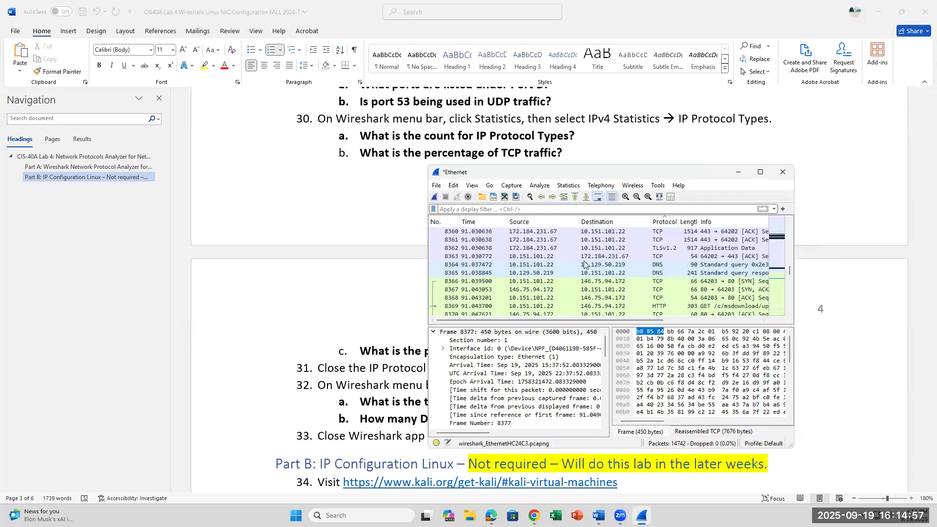
click(571, 185)
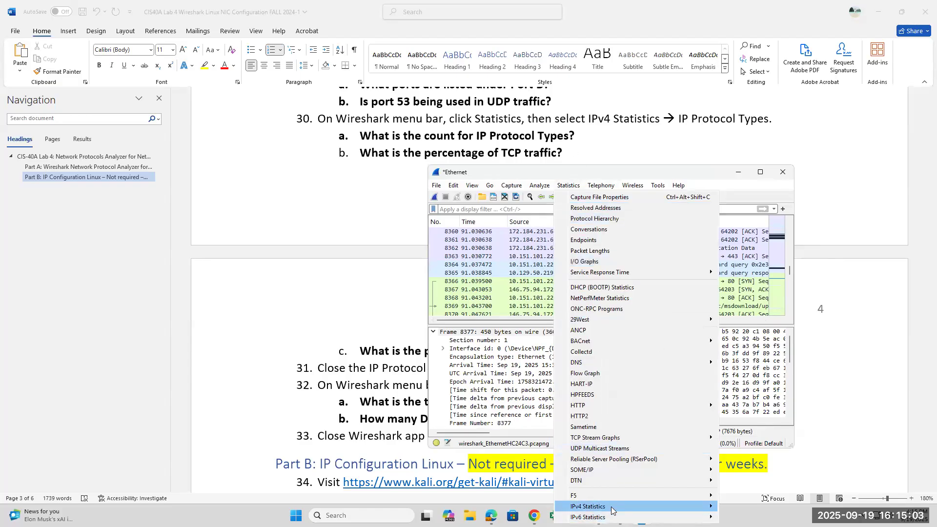
mouse_move(611, 507)
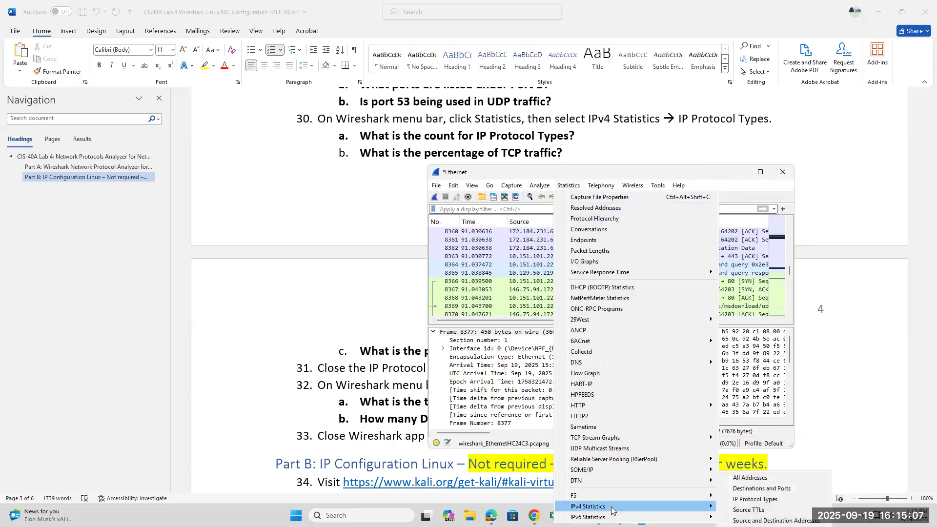
click(733, 500)
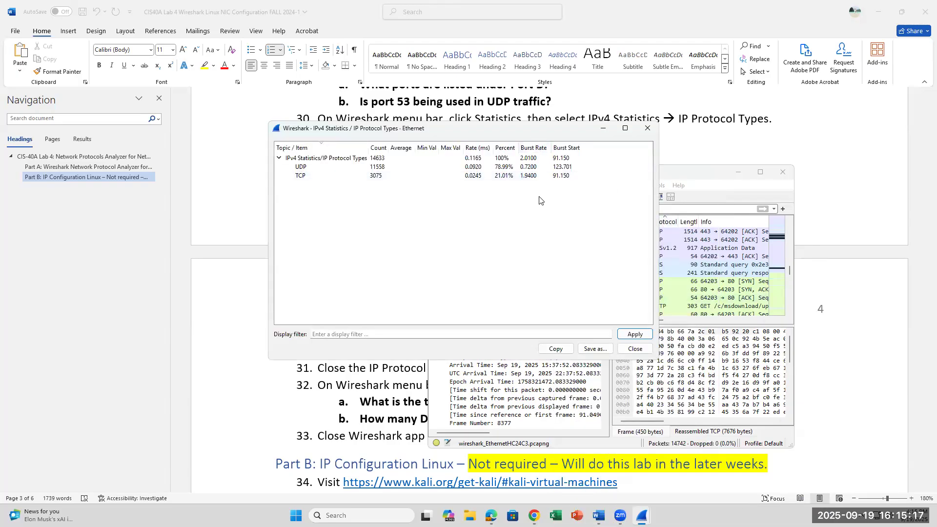
Step: Examine the counts and percentages of UDP and TCP traffic, and close the IP Protocol Types window as lab instruction 31 says
drag(532, 132, 539, 197)
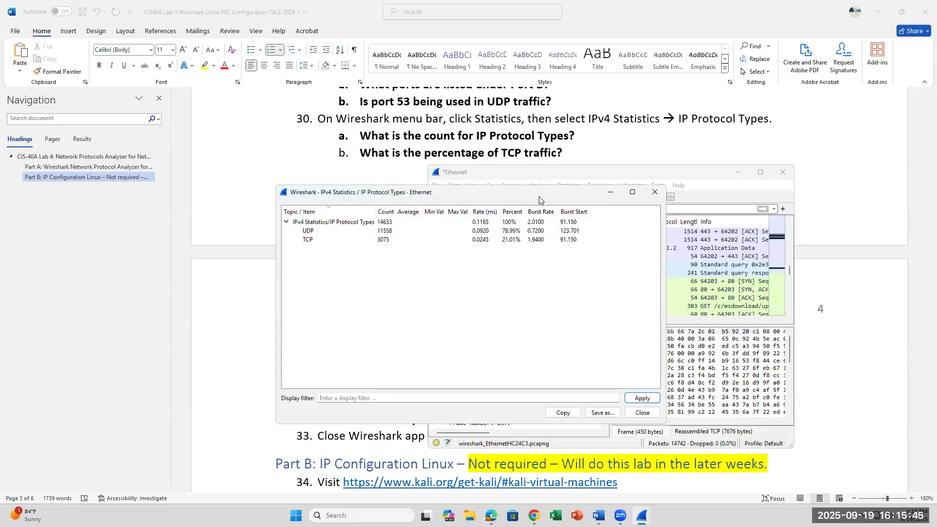
click(384, 231)
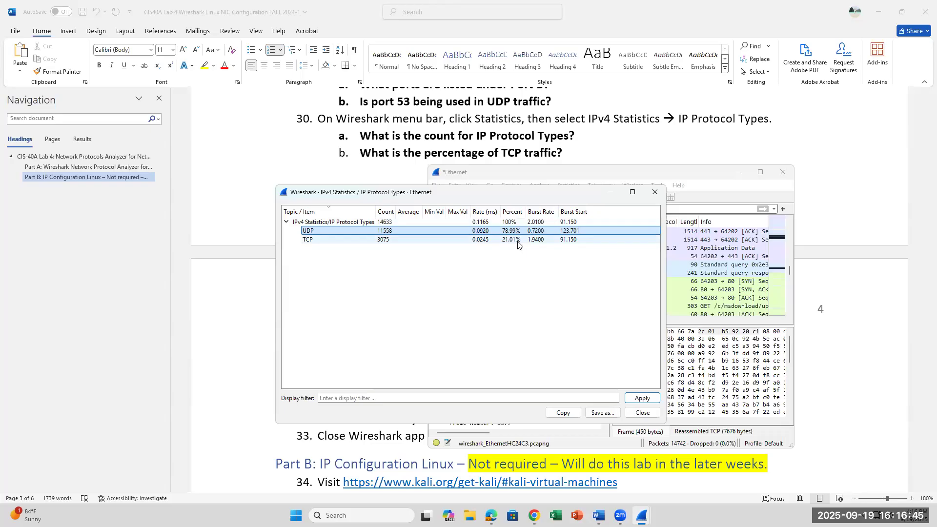
click(518, 241)
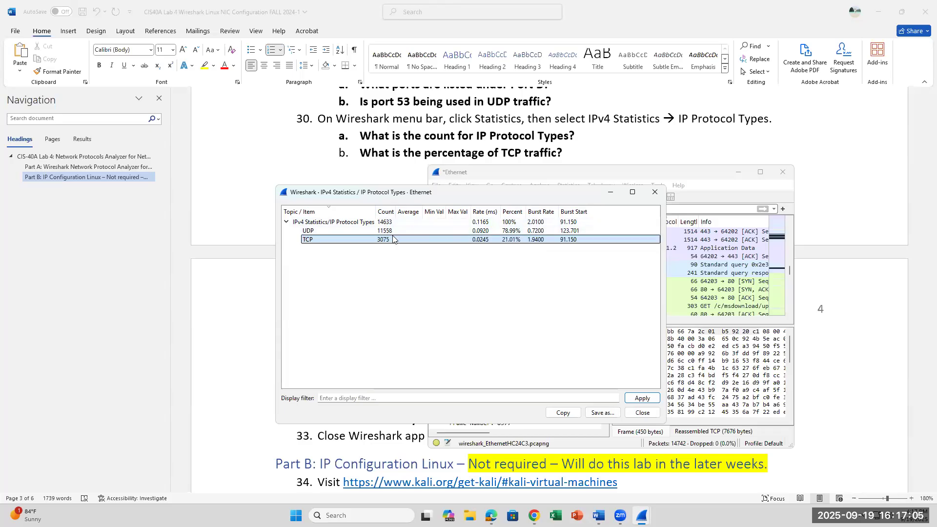
scroll(547, 156, down, 5)
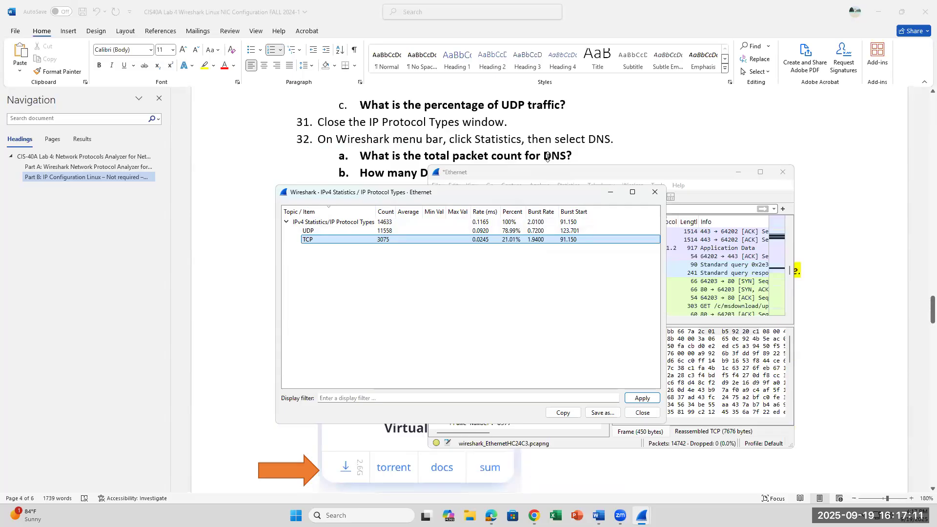
click(644, 413)
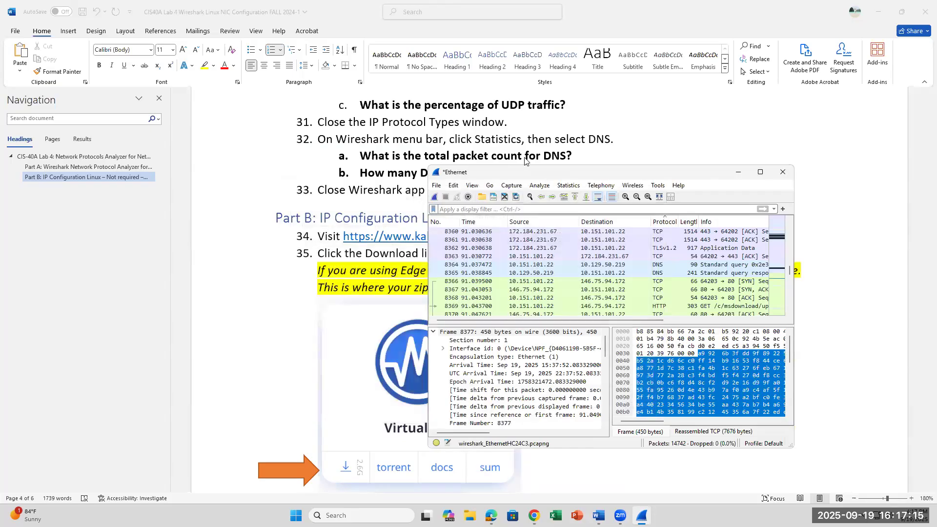
click(570, 185)
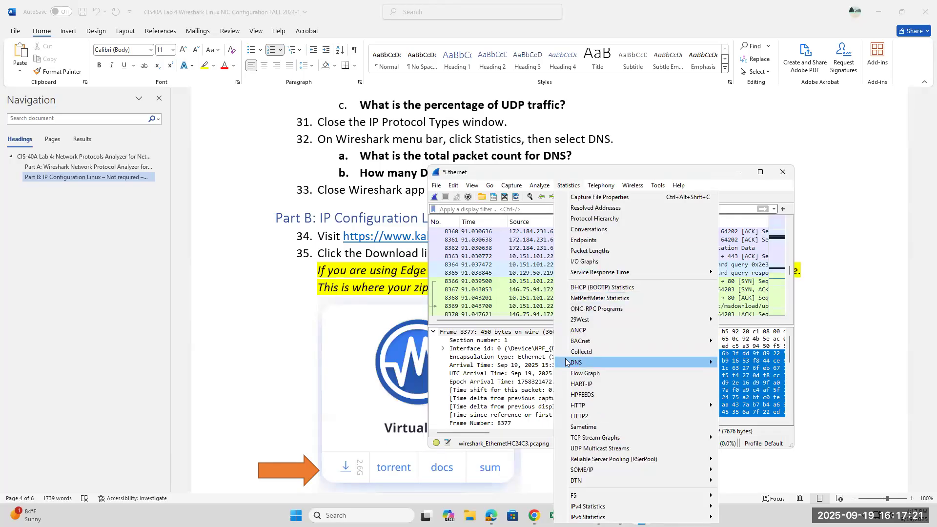
mouse_move(568, 364)
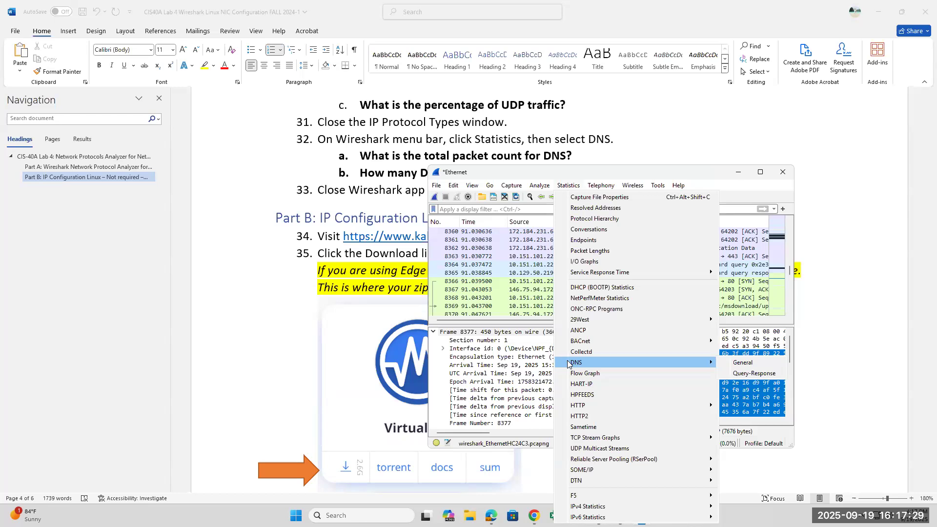
click(758, 366)
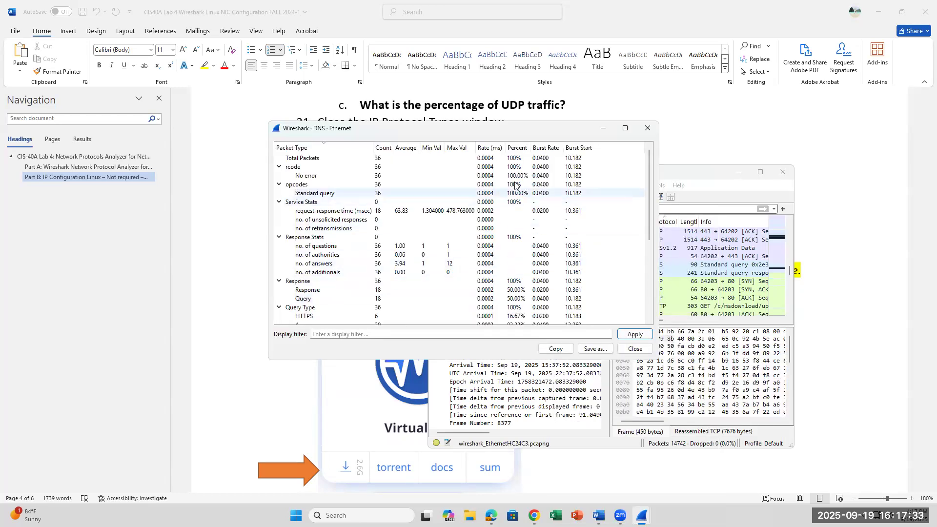
click(646, 131)
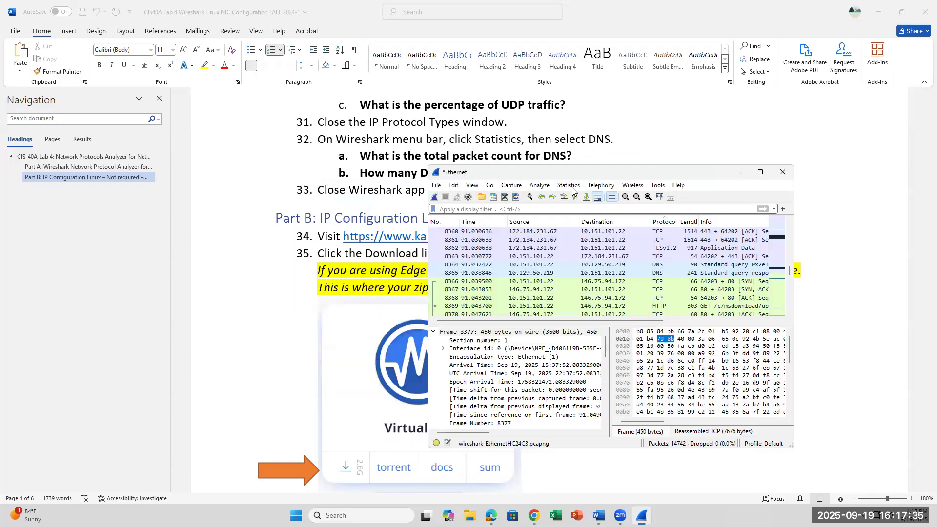
Step: Open the general DNS statistics beside lab instruction 32, and examine the total DNS packet count
click(572, 188)
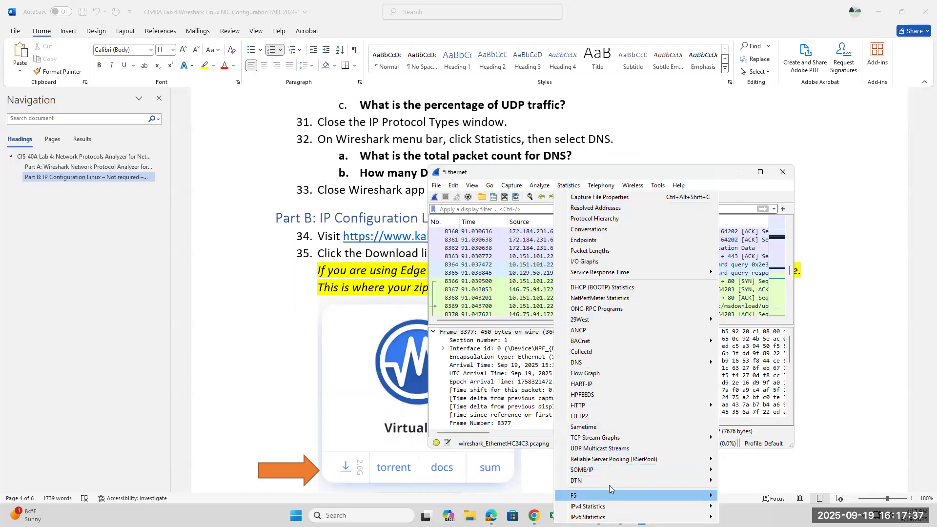
mouse_move(631, 366)
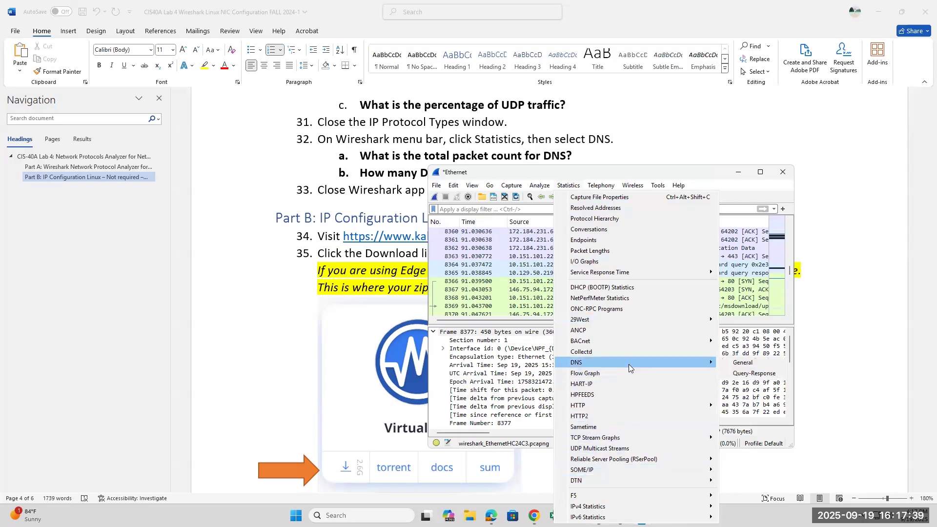
click(742, 363)
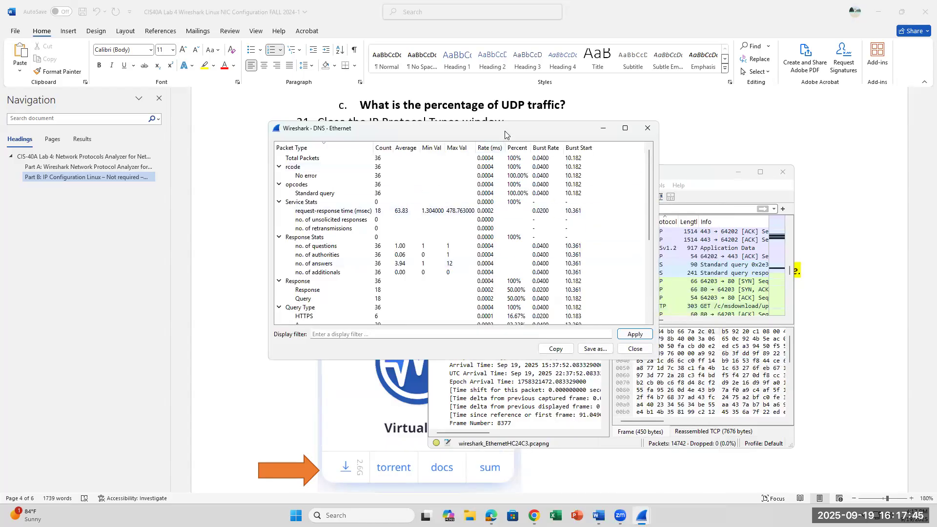
drag(507, 127, 647, 211)
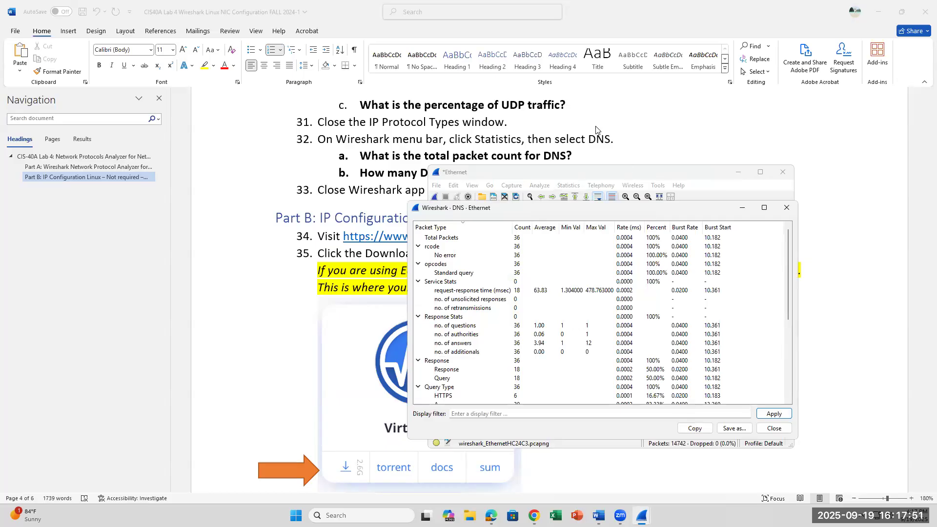
scroll(596, 130, down, 1)
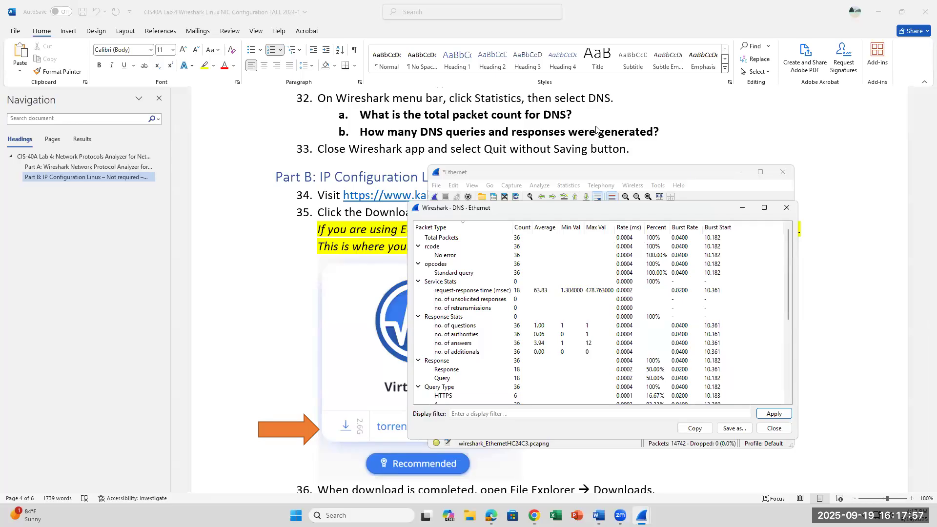
click(514, 239)
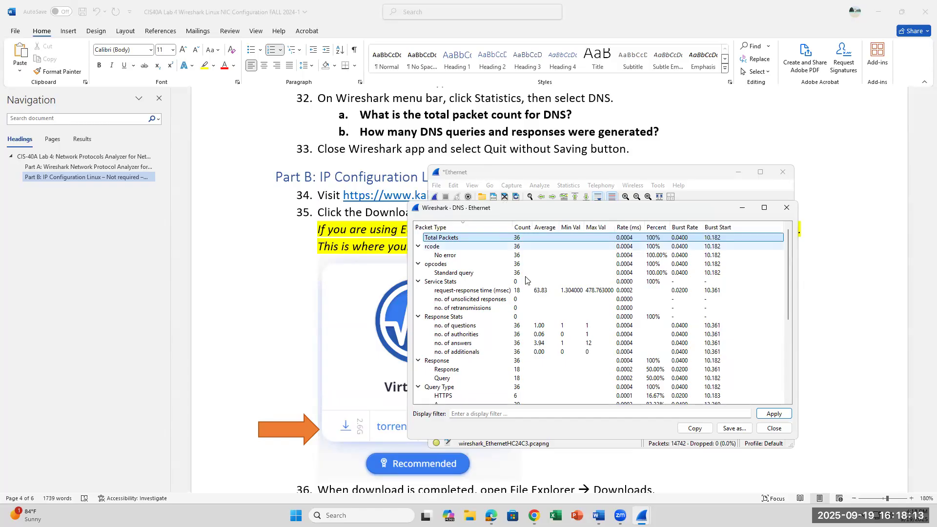
scroll(470, 335, down, 1)
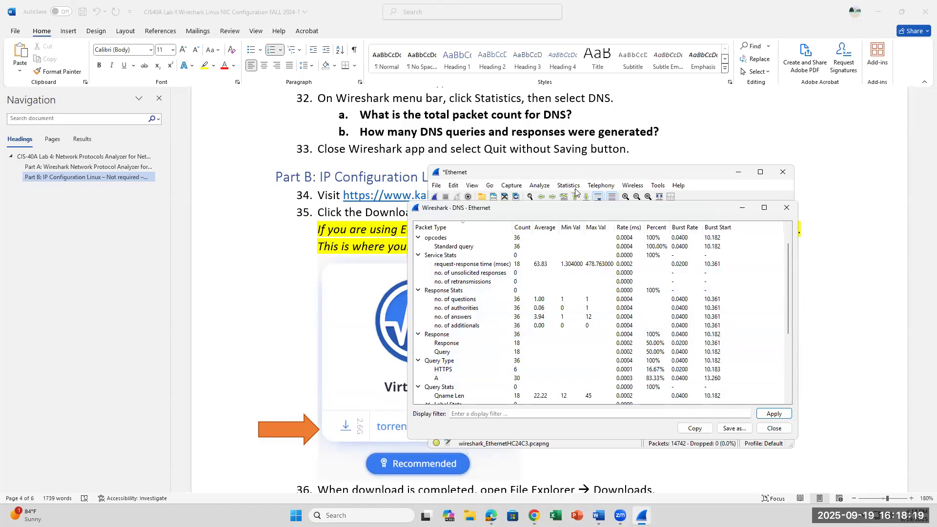
Step: View the DNS Query-Response statistics of the Ethernet capture, and close that window
click(570, 186)
click(570, 186)
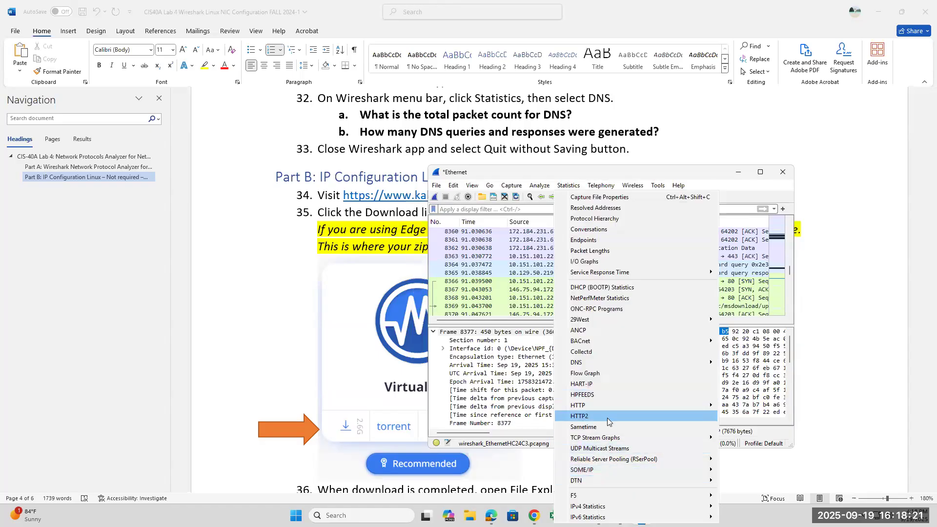
mouse_move(668, 361)
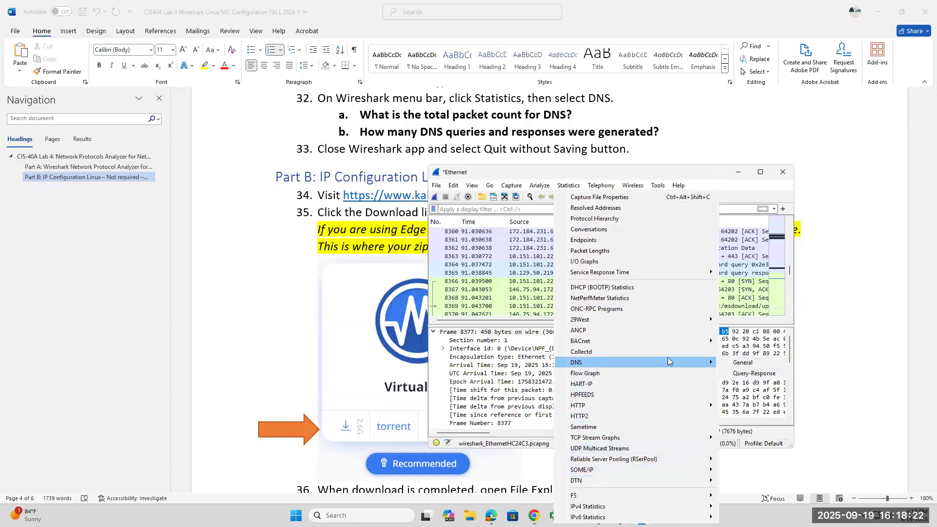
click(740, 374)
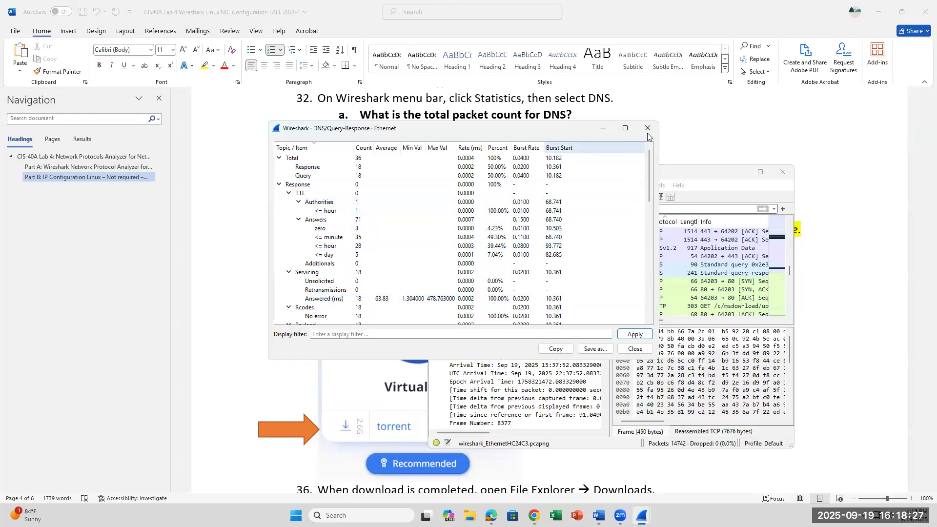
click(647, 130)
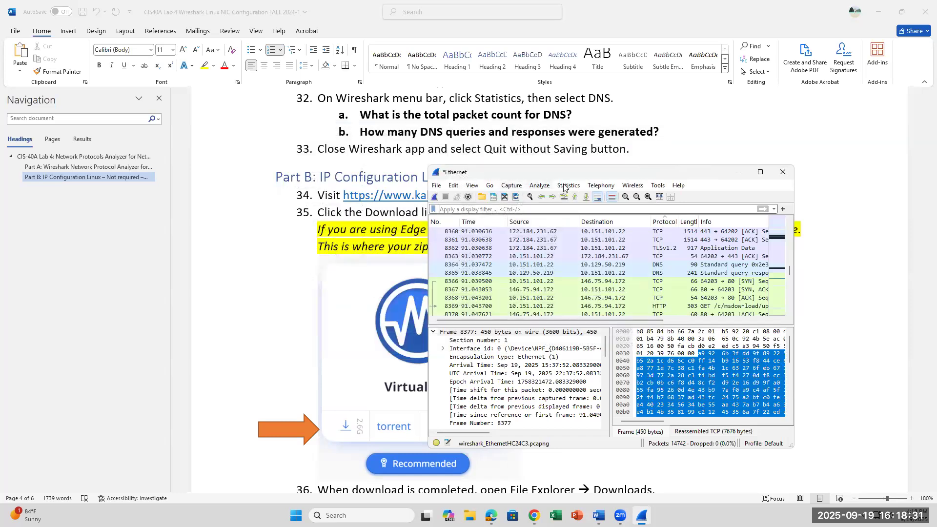
Step: Return to the general DNS statistics and examine the DNS response and query counts for question 32b
click(568, 187)
mouse_move(598, 362)
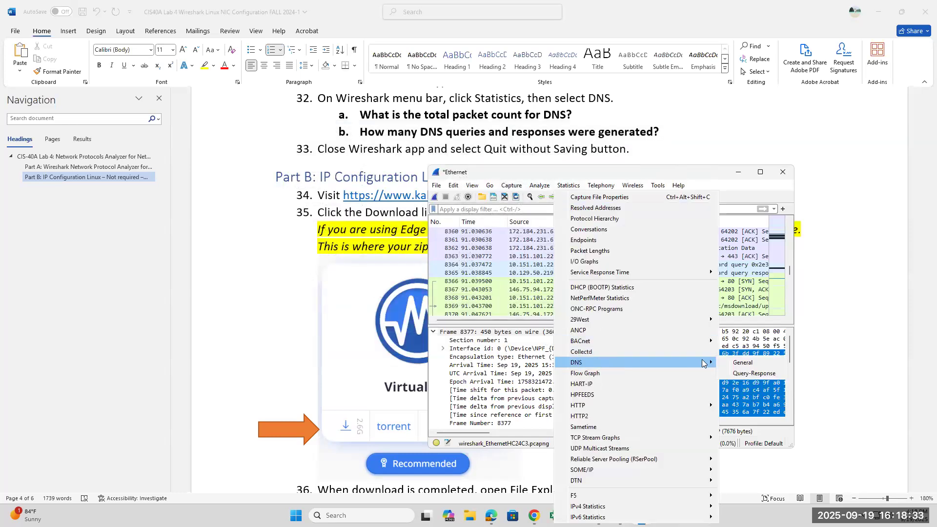
click(736, 363)
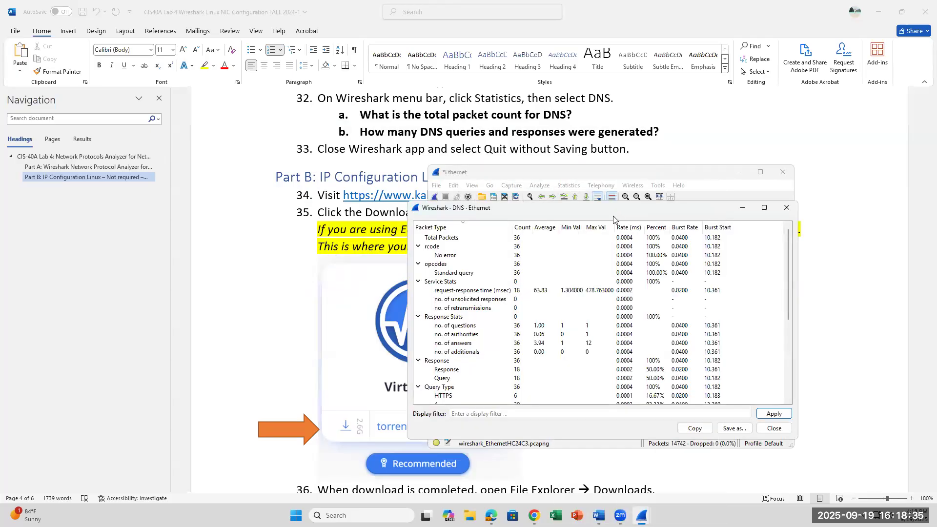
click(434, 317)
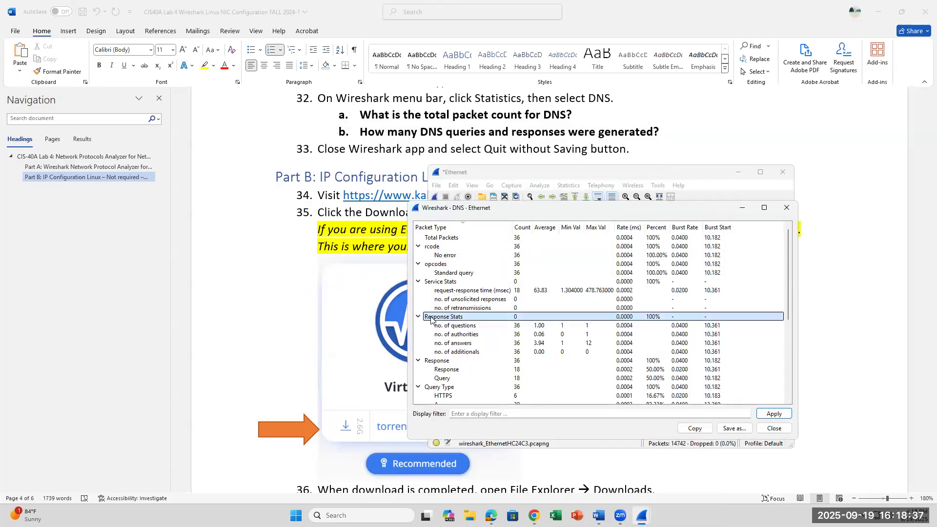
click(447, 370)
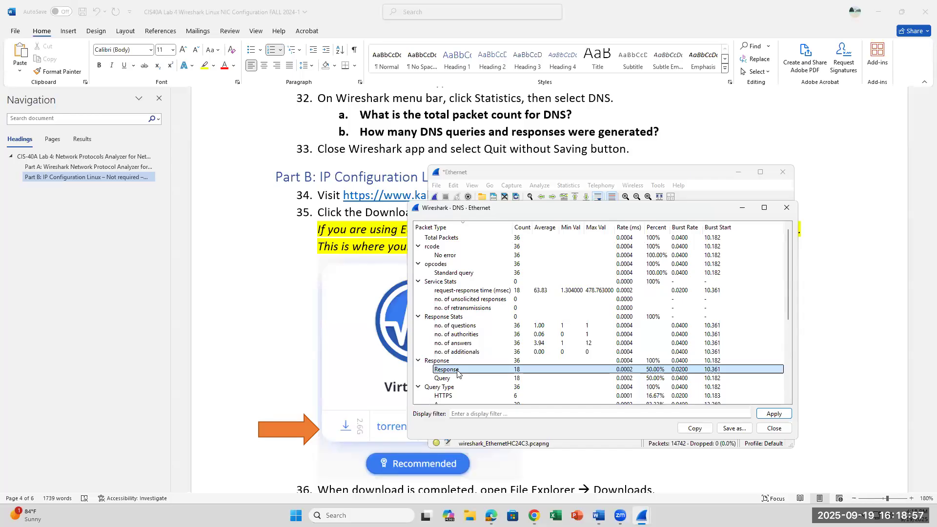
Step: Switch between the Word lab document and the Wireshark DNS statistics window, ending in the document at lab instruction 33
click(429, 80)
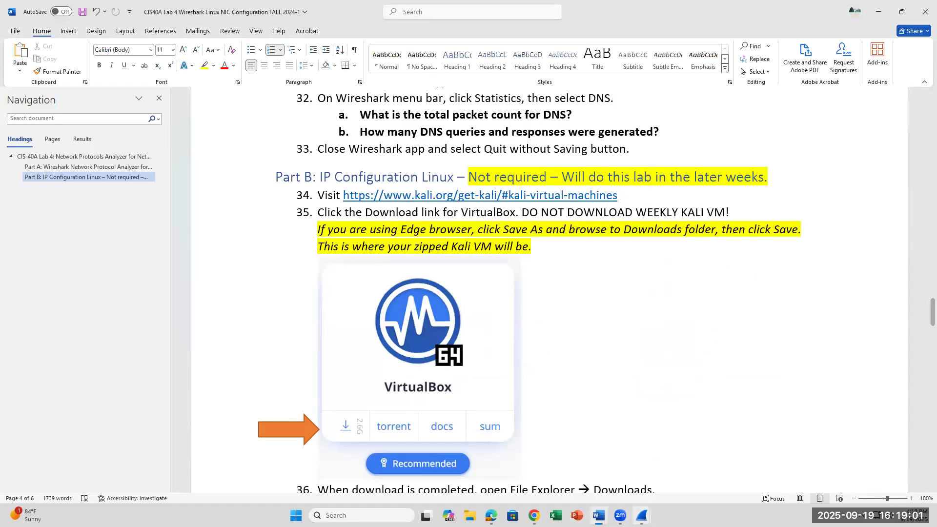
mouse_move(642, 515)
click(684, 456)
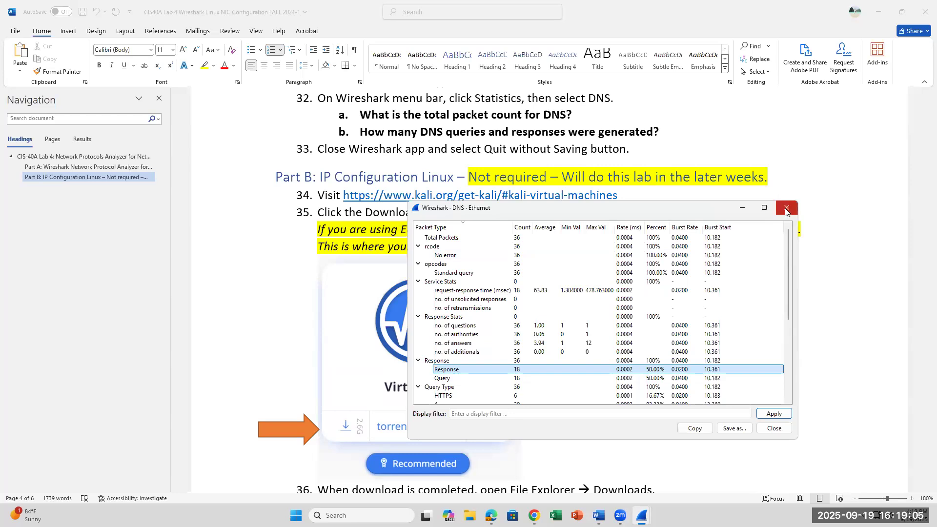
key(alt+Tab)
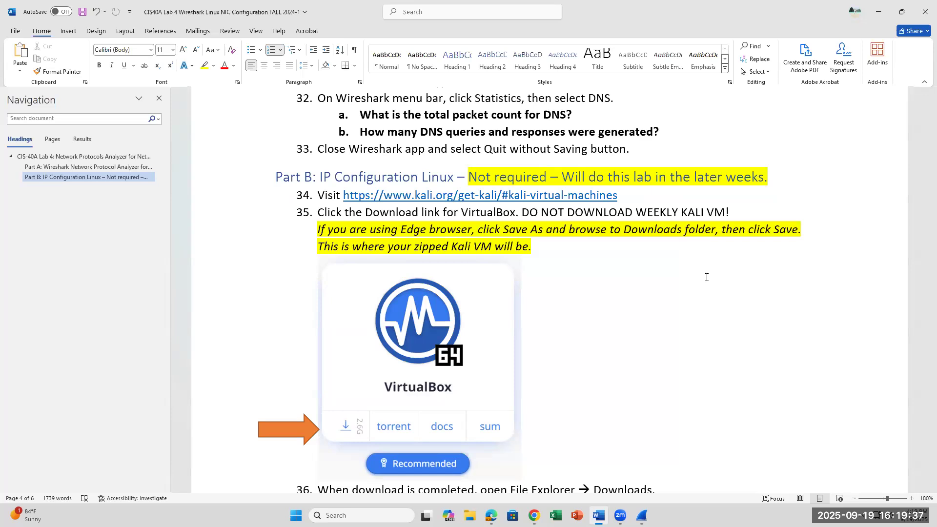
Step: Read through the Part B Linux IP configuration instructions 34 to 43, and return to the VirtualBox download step
scroll(661, 333, down, 2)
scroll(661, 333, down, 5)
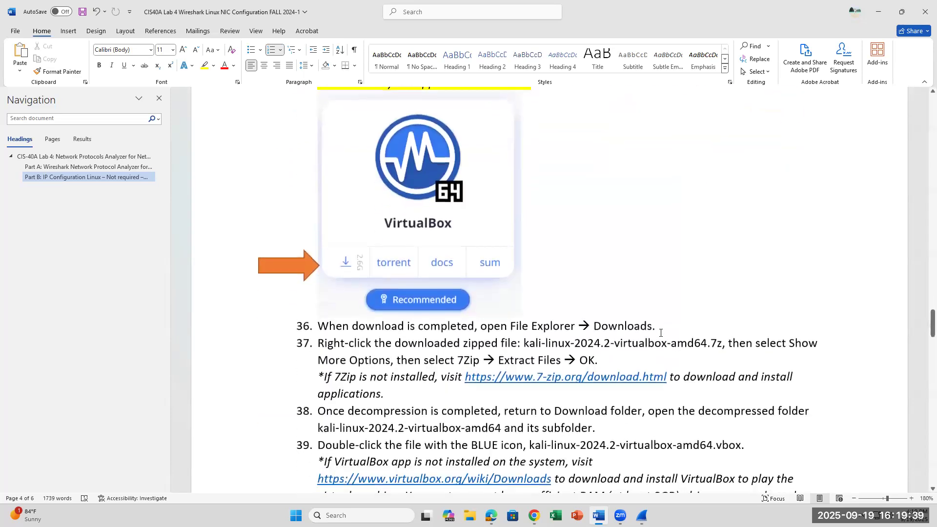
scroll(659, 333, up, 8)
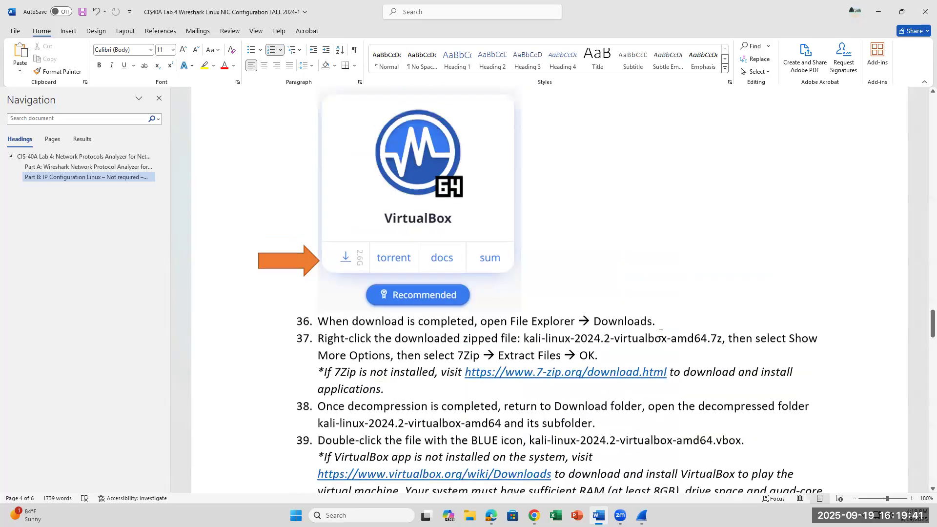
scroll(661, 333, down, 10)
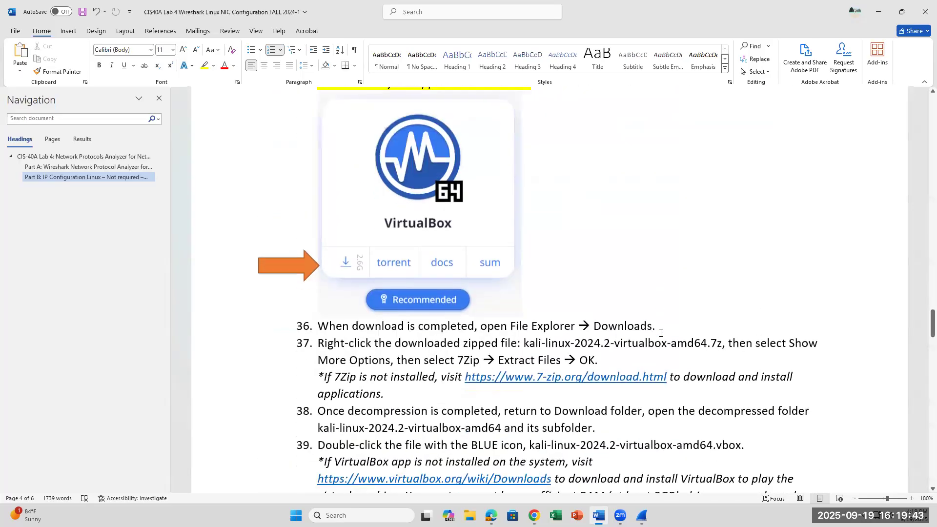
scroll(662, 333, down, 2)
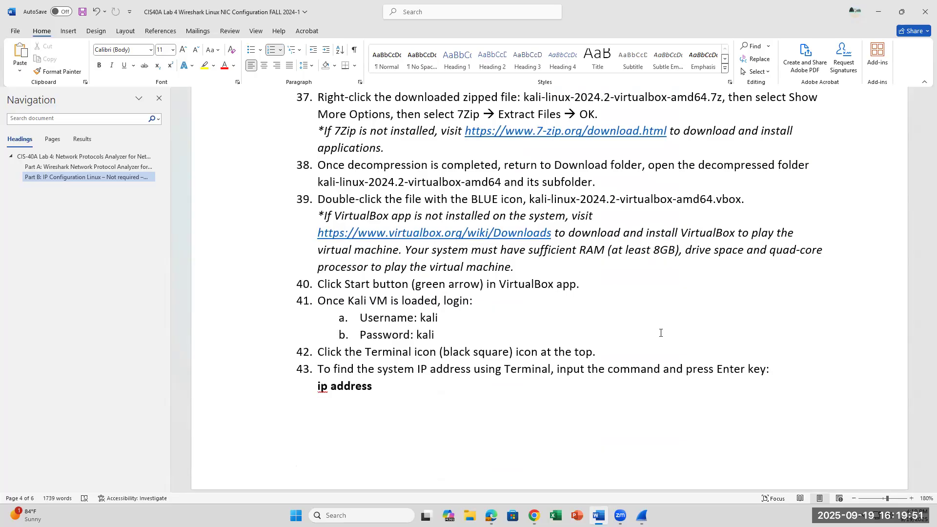
scroll(661, 333, up, 10)
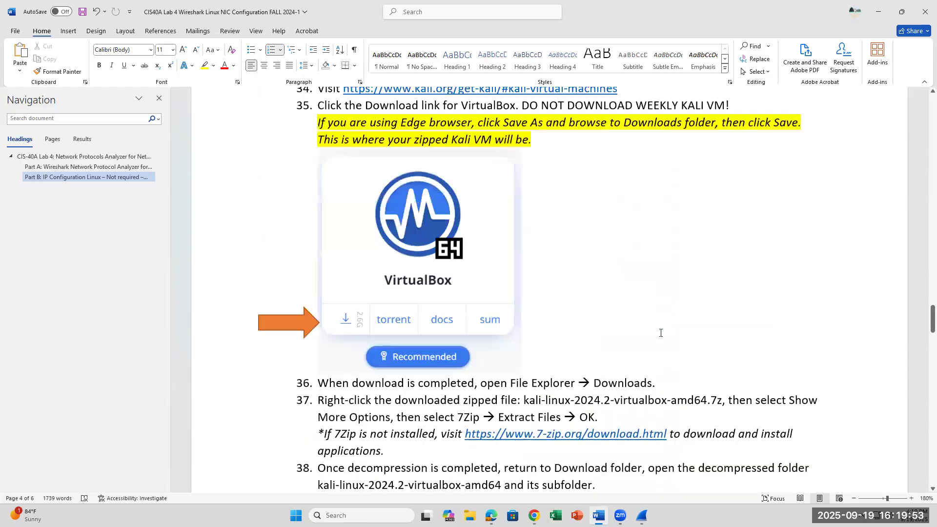
scroll(661, 333, up, 1)
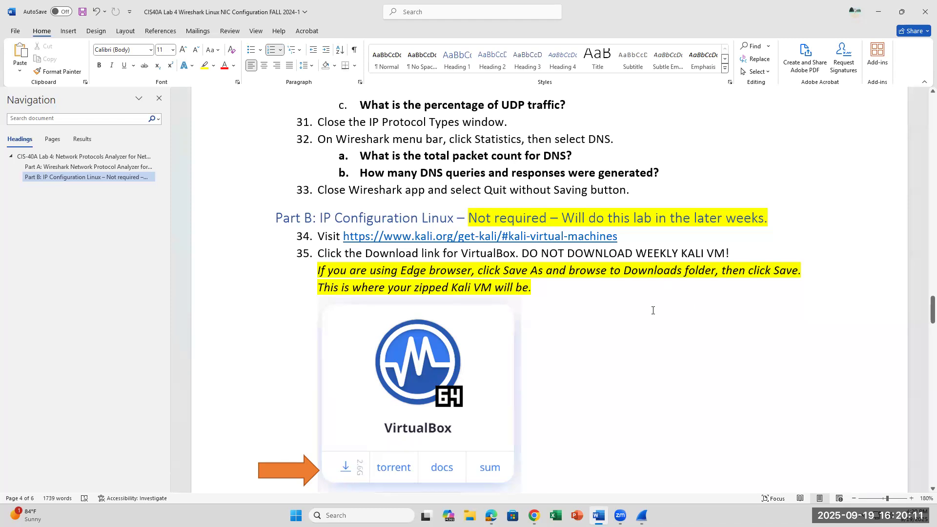
scroll(767, 371, down, 1)
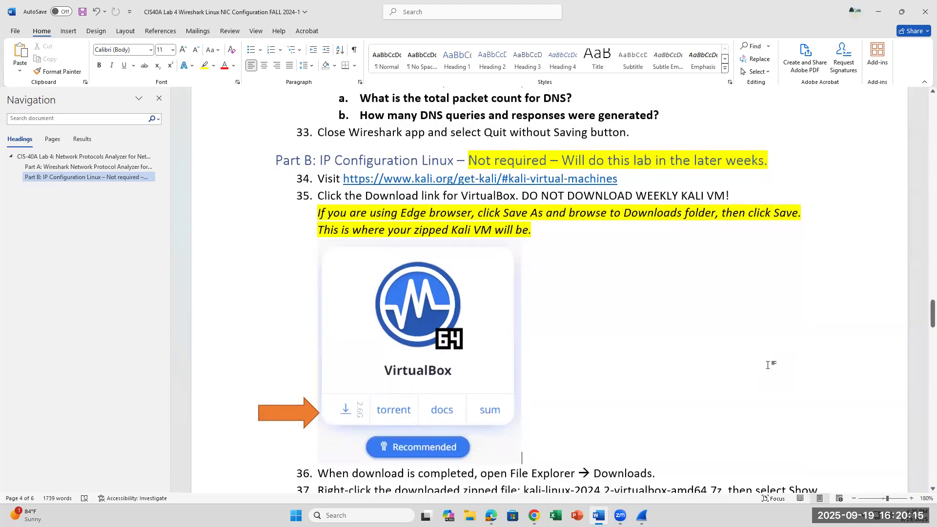
Step: Switch to Chrome, load kali.org in the Kali Linux page, and open its download platform selection
click(535, 516)
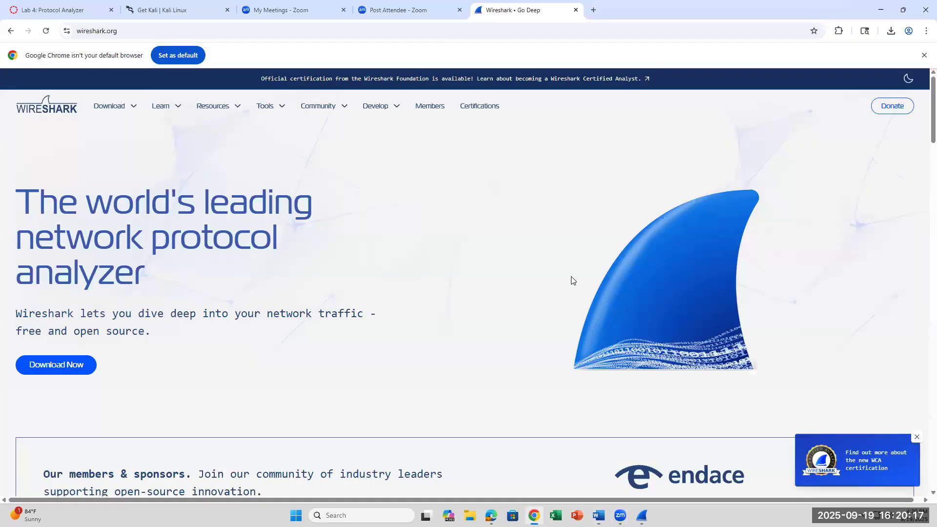
click(166, 9)
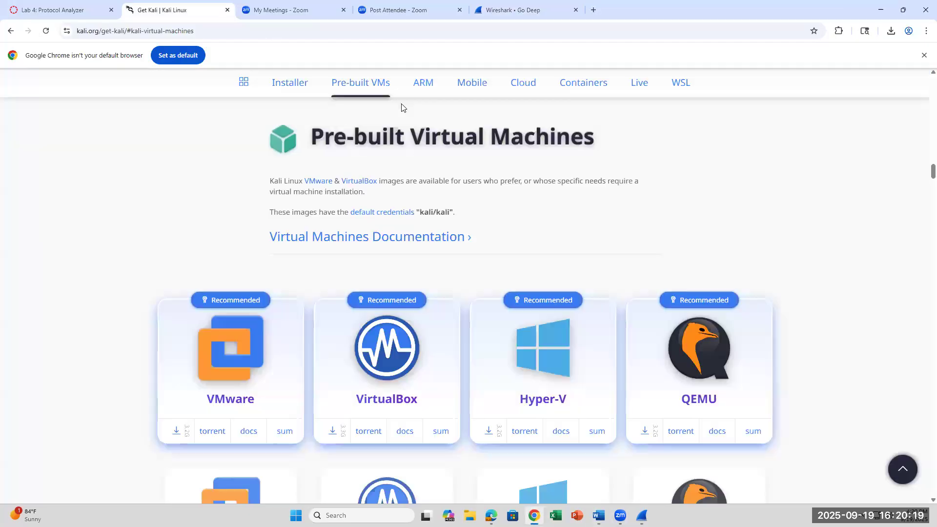
click(223, 34)
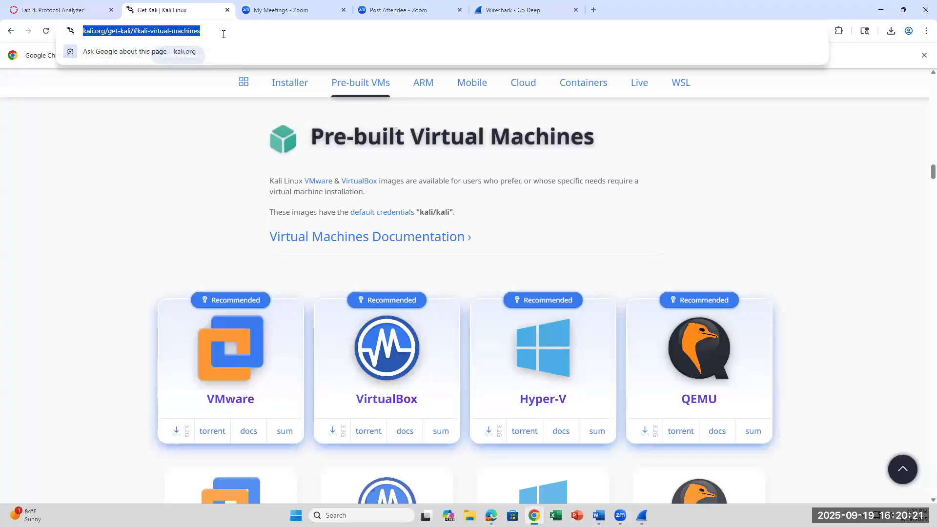
text(kali.org)
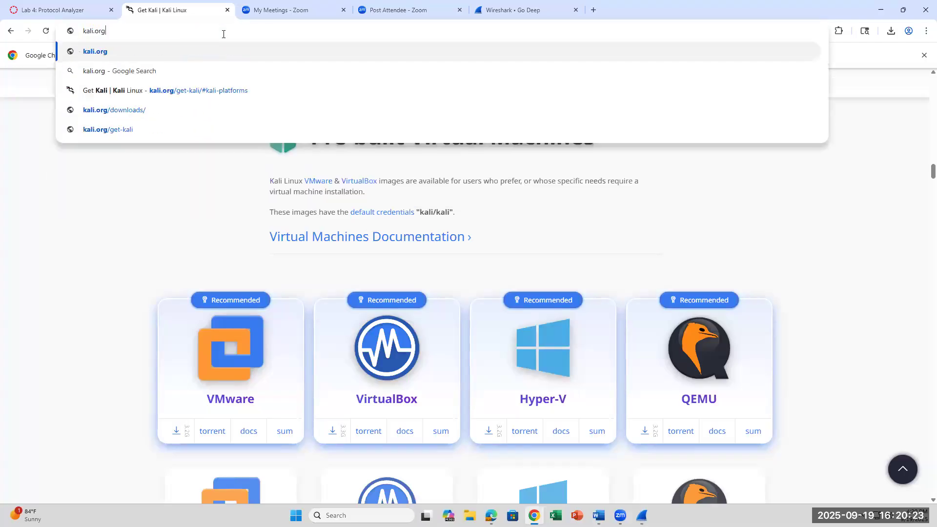
key(Return)
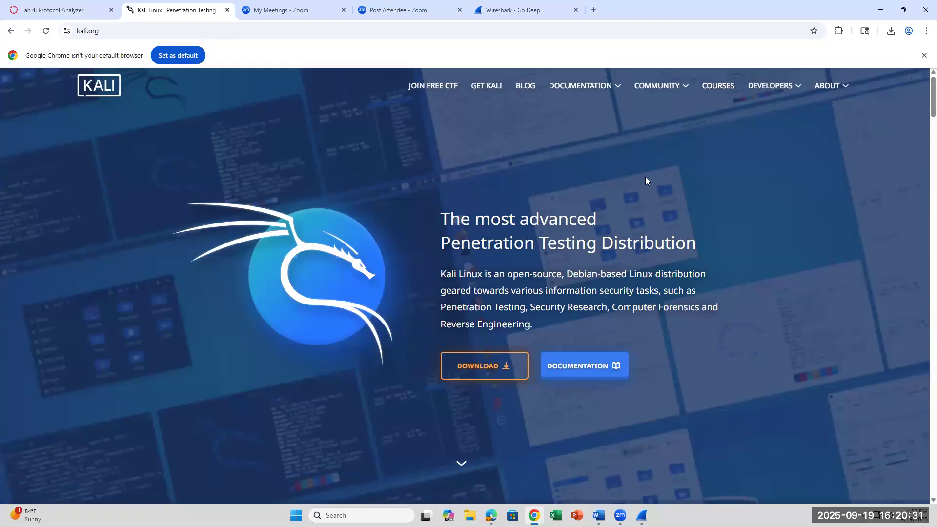
click(466, 370)
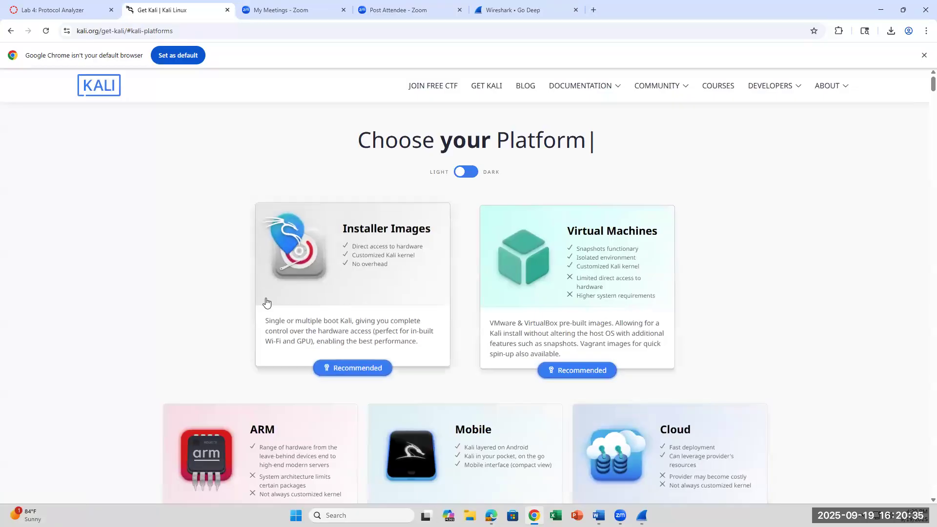
Step: Examine the Kali platform choices, from Installer Images and Virtual Machines to Cloud, Live Boot and WSL
scroll(266, 303, down, 3)
scroll(266, 302, up, 2)
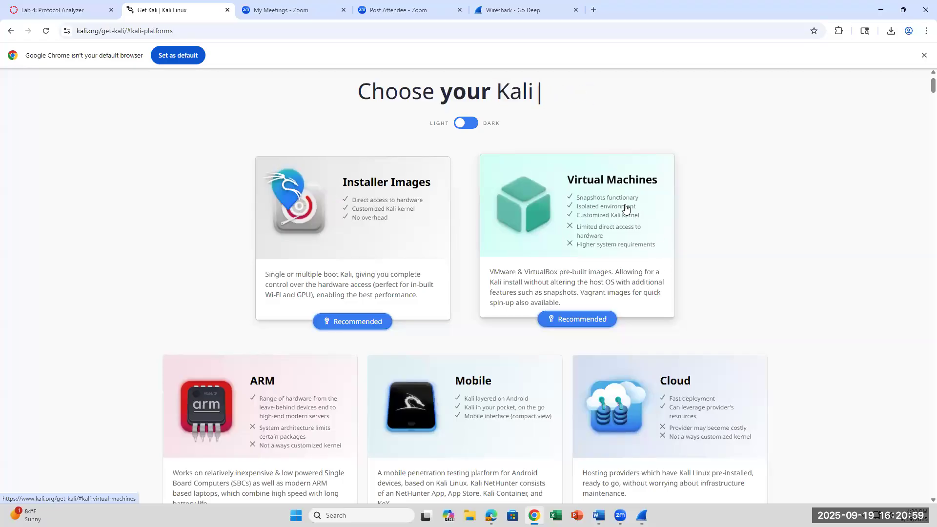
scroll(626, 207, down, 2)
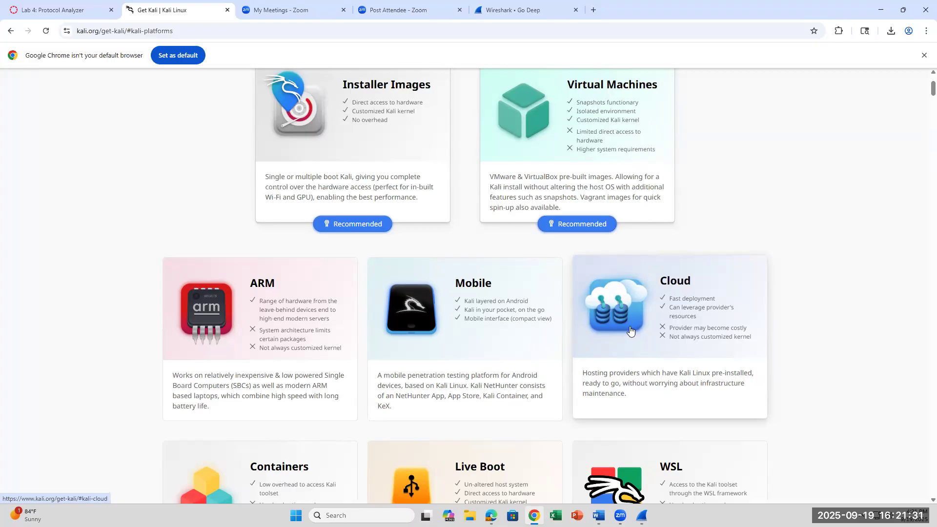
scroll(630, 330, down, 5)
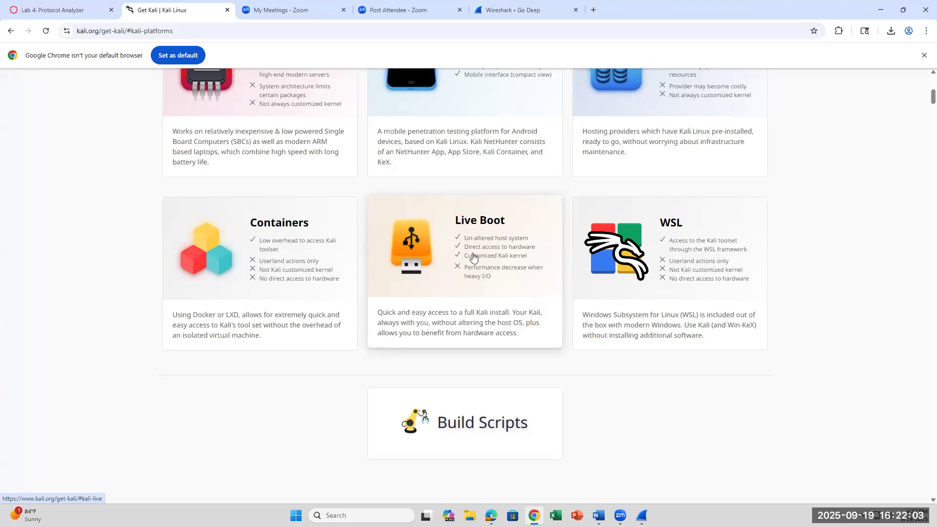
scroll(619, 410, down, 2)
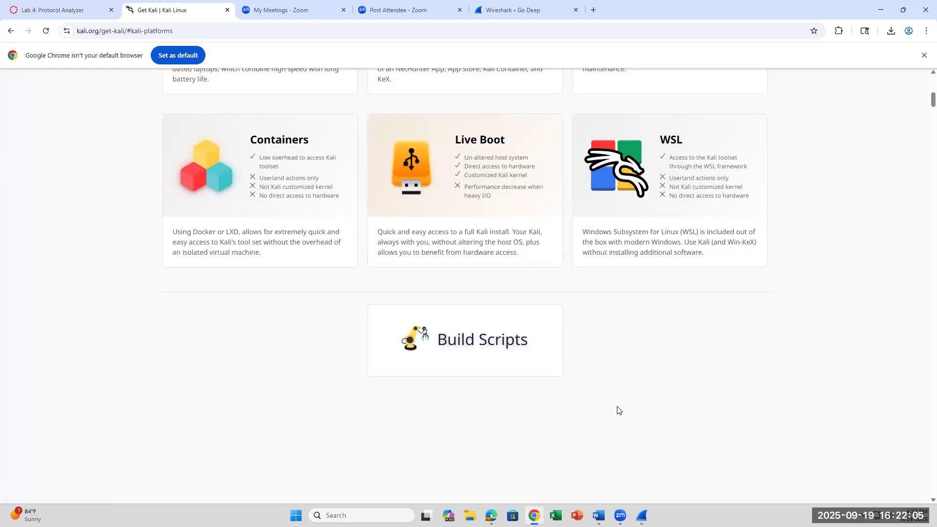
scroll(618, 411, down, 10)
scroll(695, 210, up, 15)
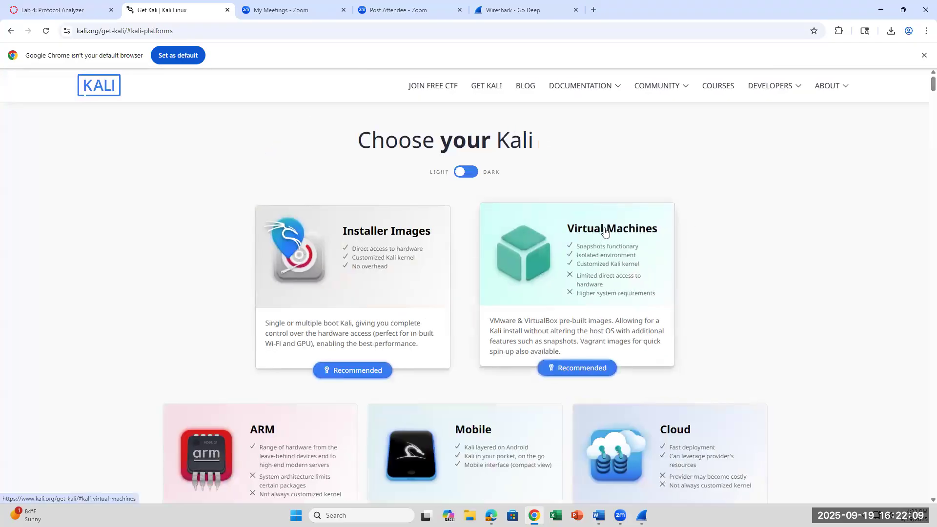
Step: Open the pre-built virtual machines section and start downloading the recommended VirtualBox image instead of the weekly one
click(589, 373)
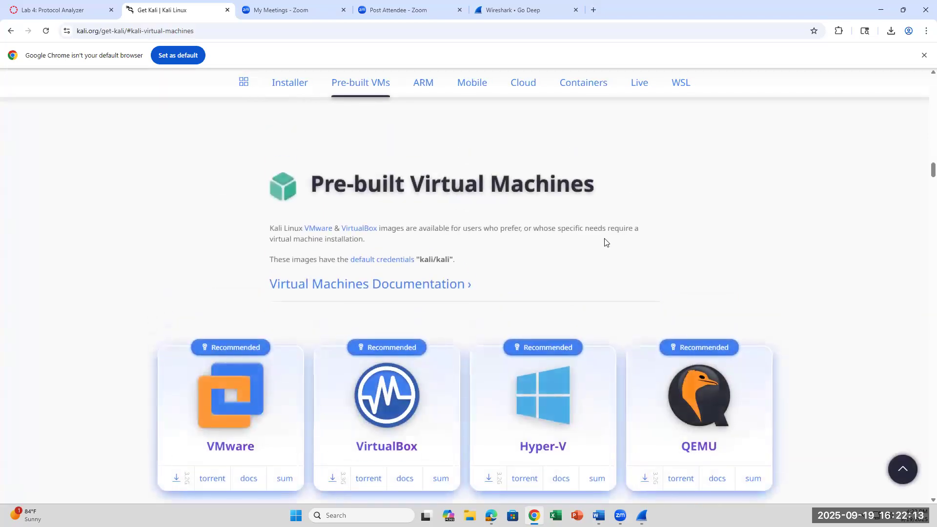
scroll(605, 242, down, 2)
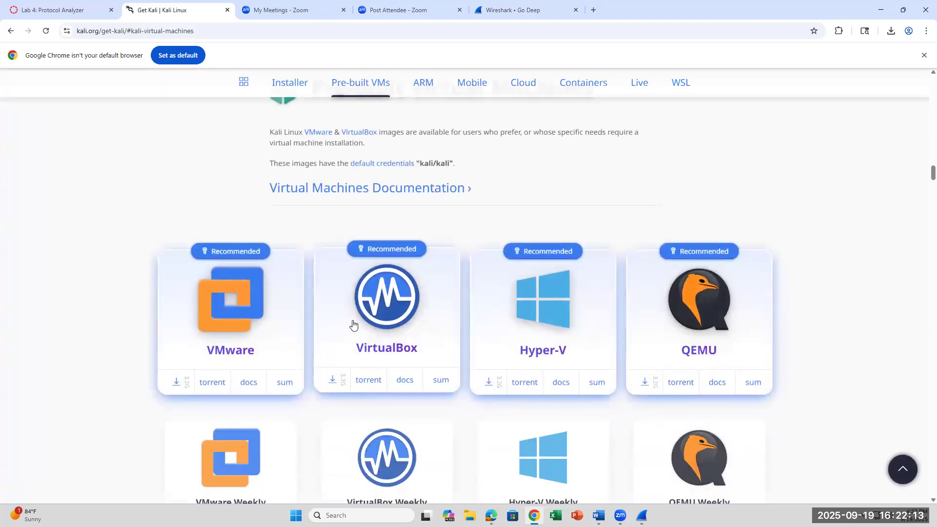
click(332, 384)
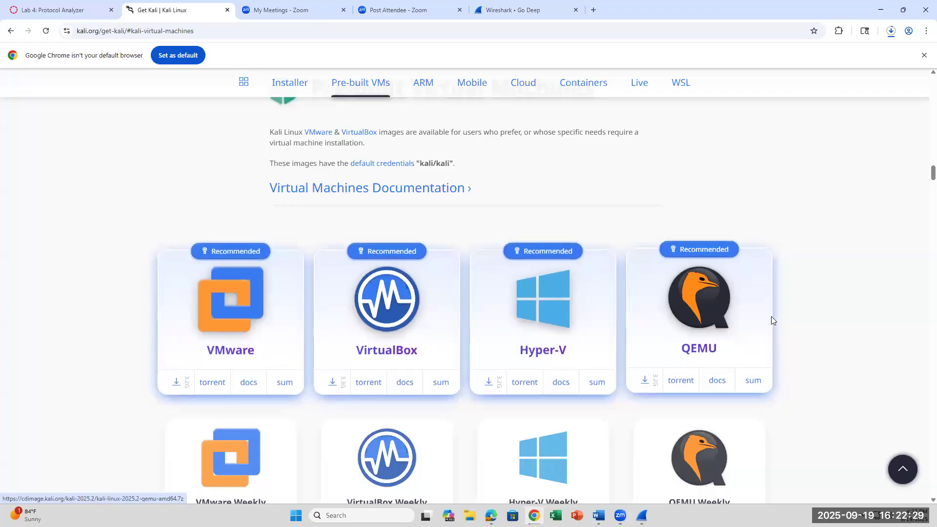
scroll(658, 416, down, 5)
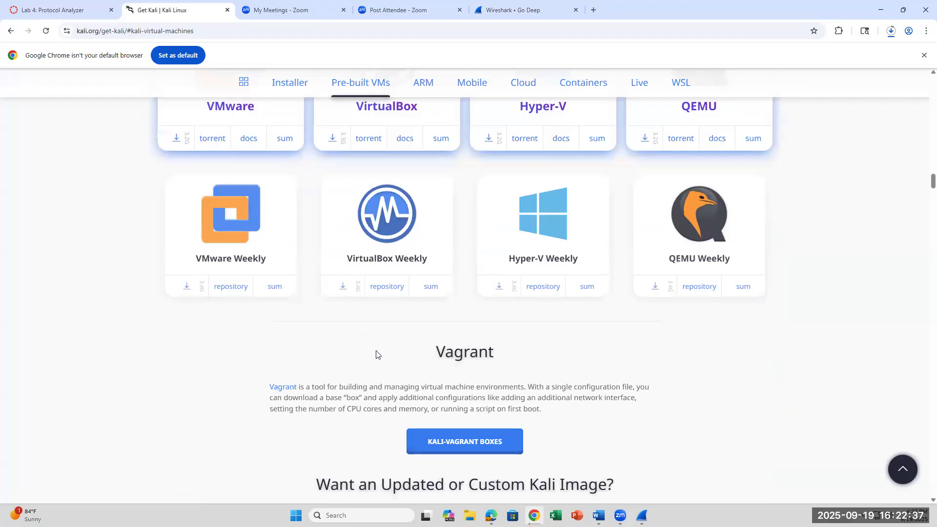
scroll(377, 351, up, 3)
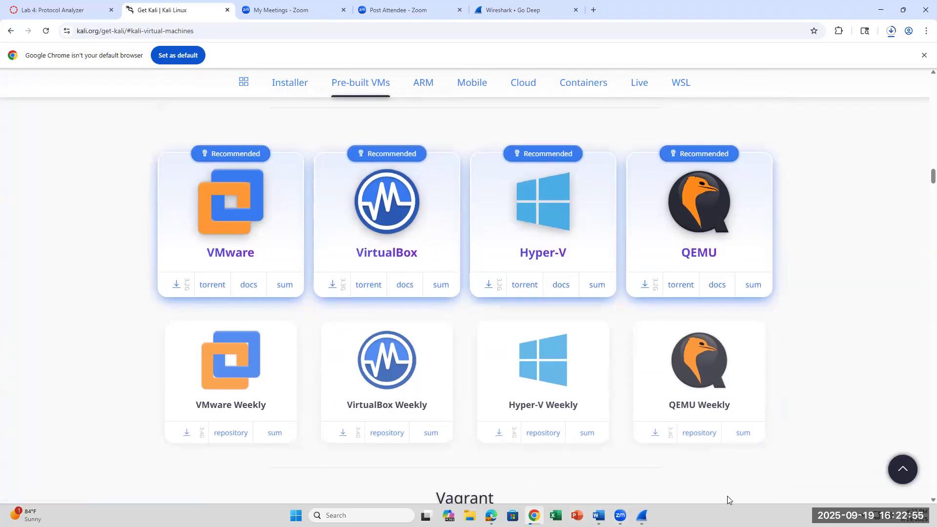
Step: Open the Downloads folder in File Explorer and select the kali-linux-2025.2-virtualbox-amd64 (1) archive
click(470, 515)
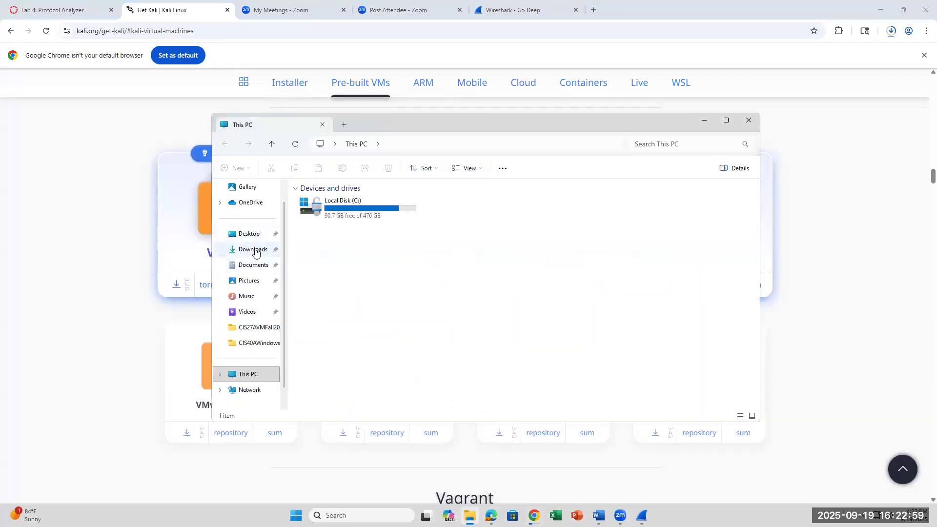
click(256, 250)
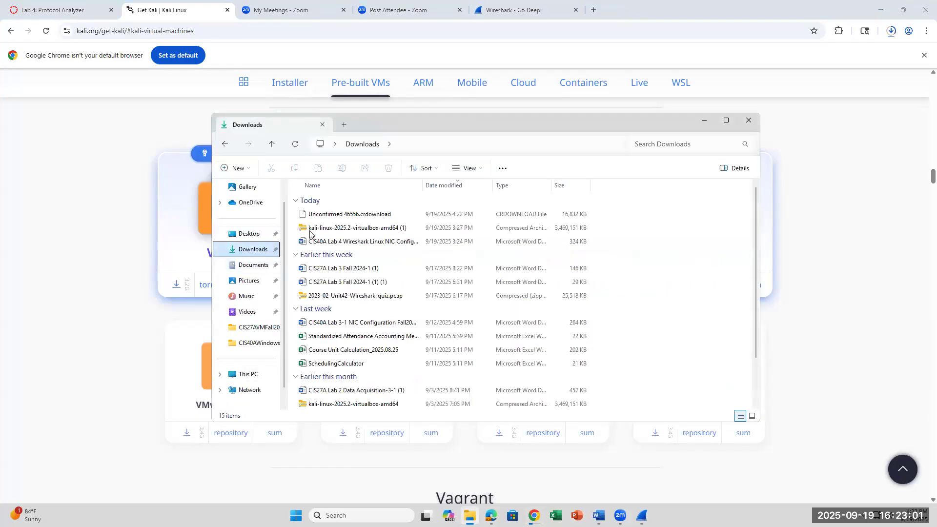
click(318, 228)
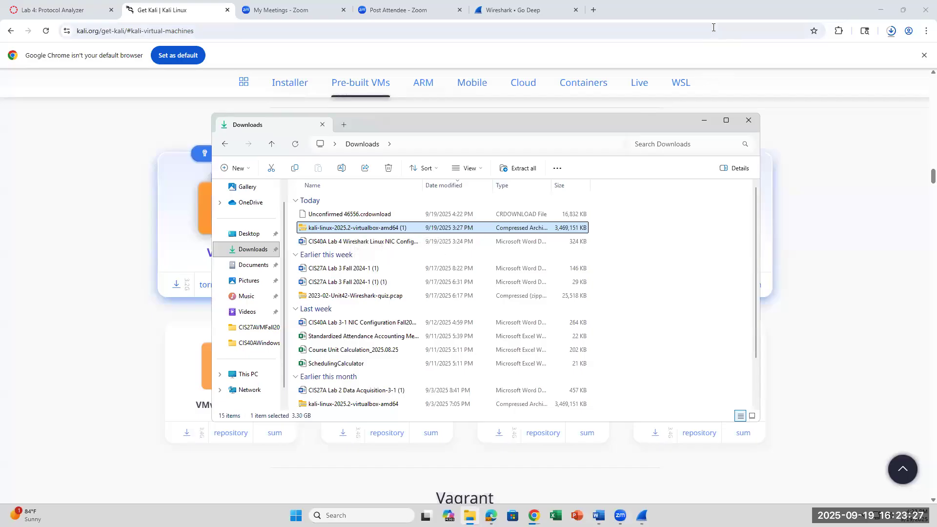
Step: Cancel the running download of kali-linux-2025.2-virtualbox-amd64 (2).7z in Chrome
click(892, 31)
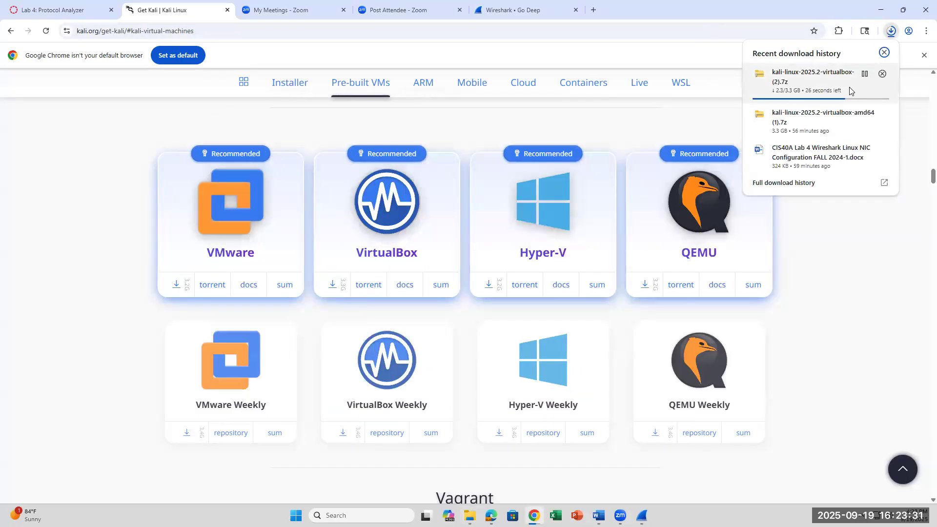
click(885, 52)
click(892, 34)
click(883, 73)
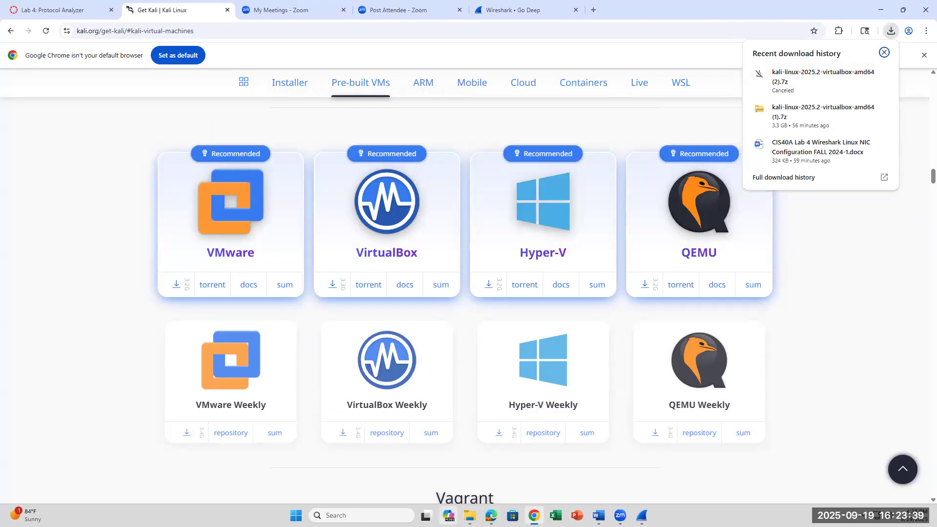
Step: Return to the Downloads folder, examine the 7-Zip extraction options for kali-linux-2025.2-virtualbox-amd64 (1), and dismiss them
click(470, 515)
click(344, 218)
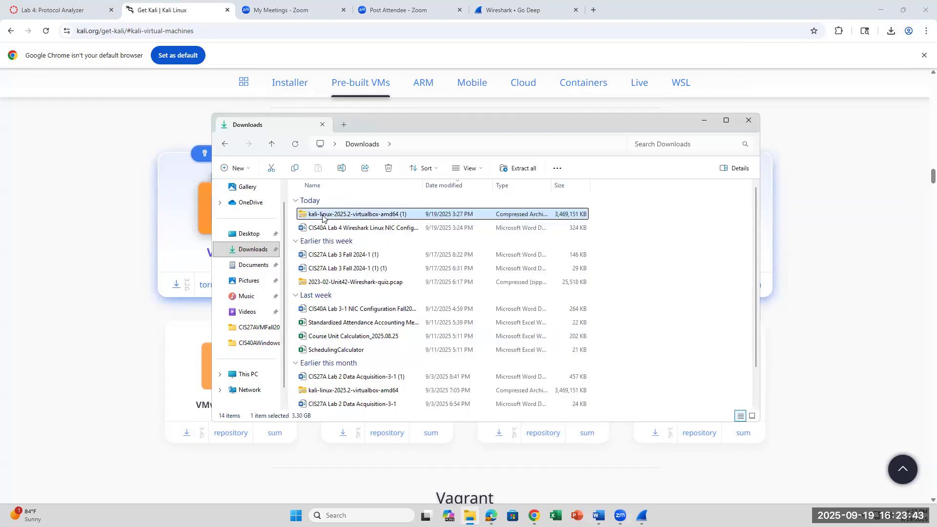
right_click(323, 218)
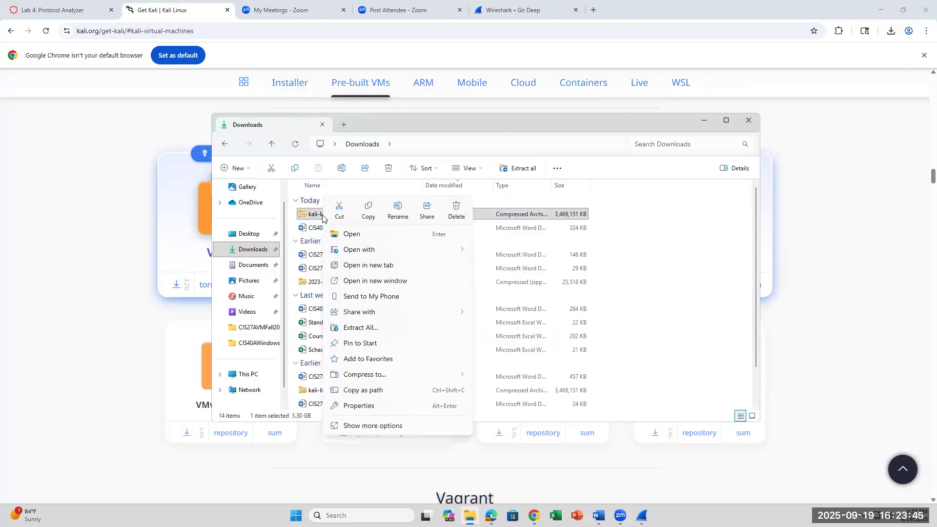
click(389, 426)
mouse_move(446, 284)
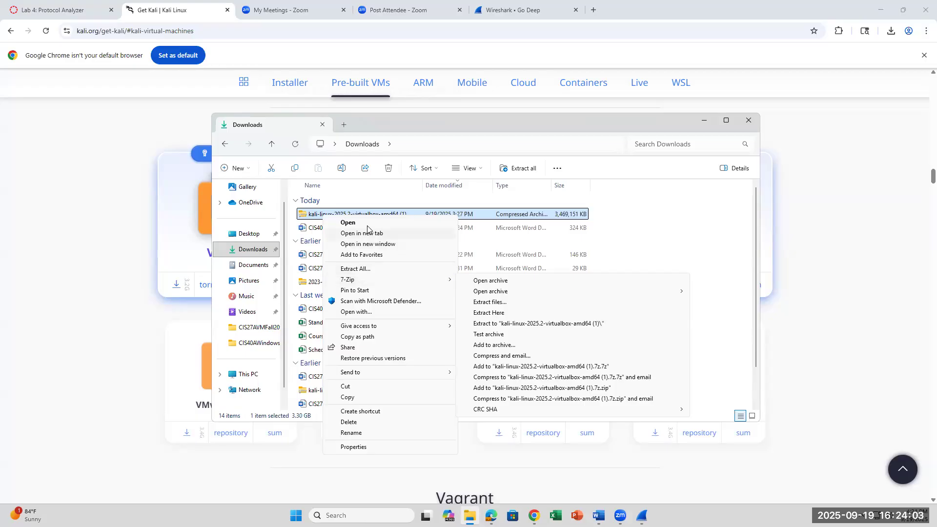
click(696, 250)
click(693, 241)
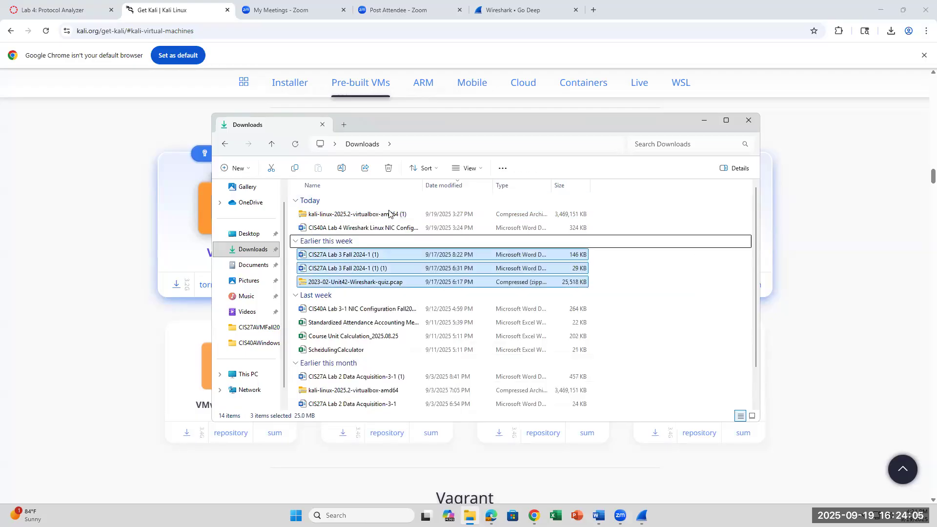
Step: Extract the kali-linux-2025.2-virtualbox-amd64 (1) archive with 7-Zip into a subfolder of the same name in Downloads
drag(553, 186, 629, 186)
click(409, 215)
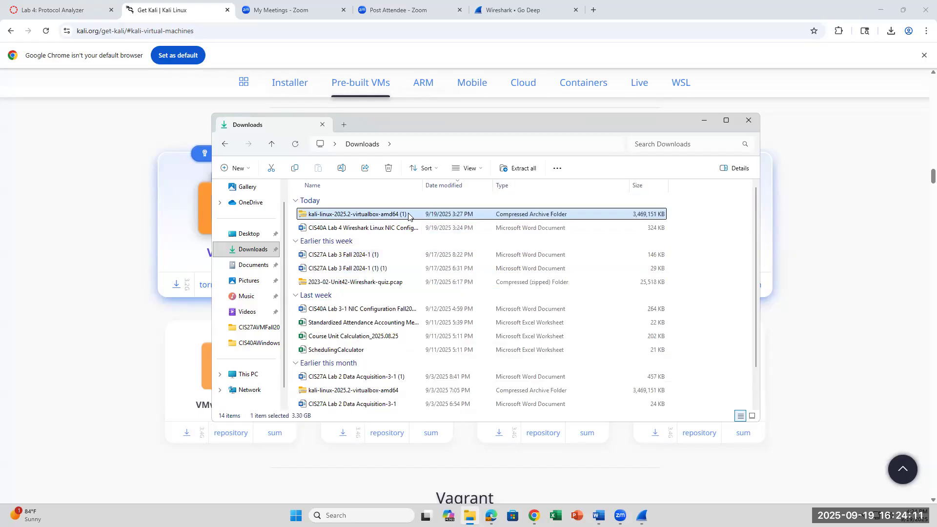
right_click(408, 217)
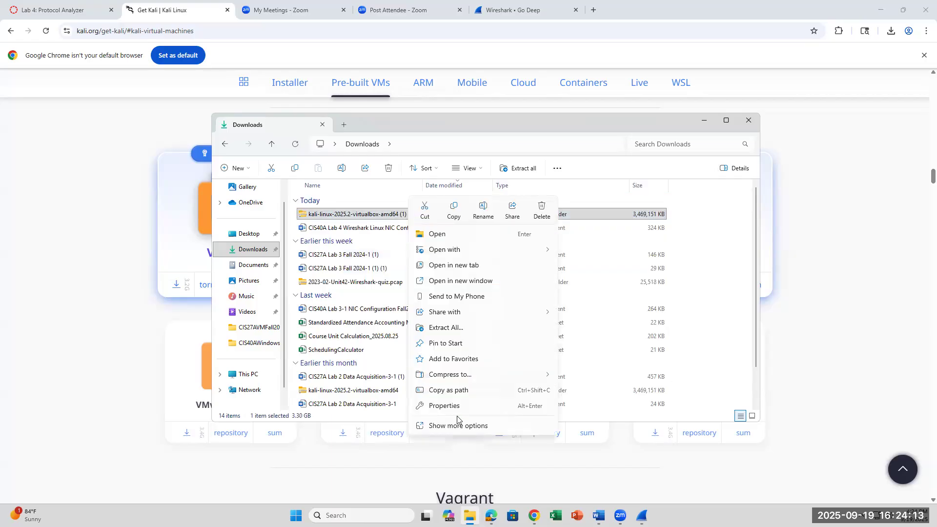
click(453, 432)
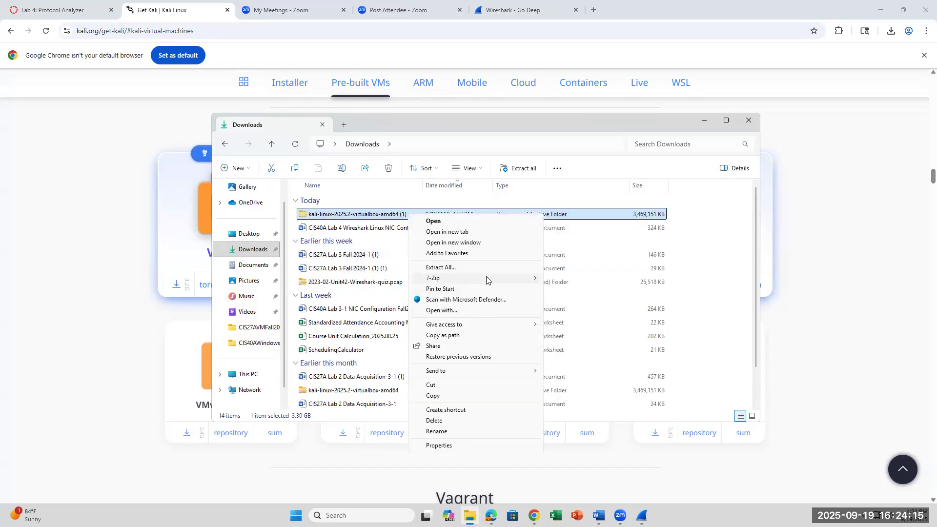
mouse_move(487, 279)
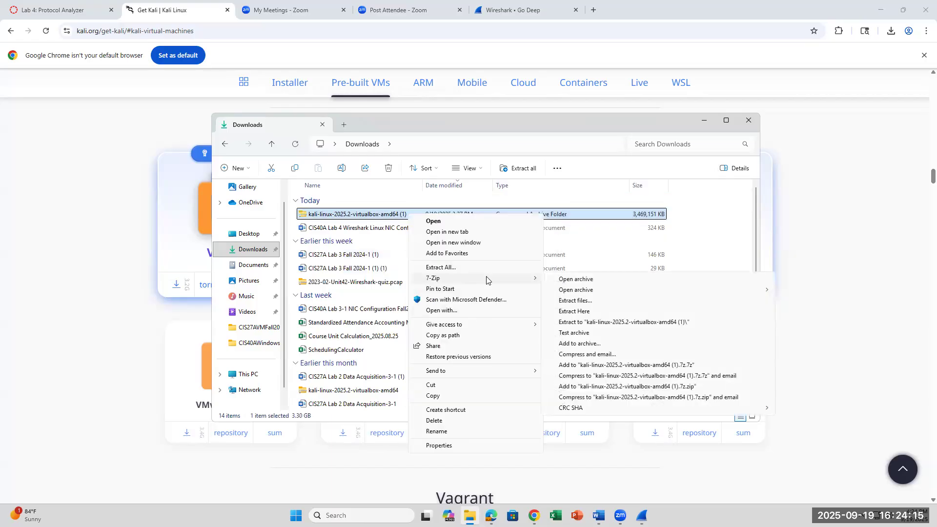
click(592, 302)
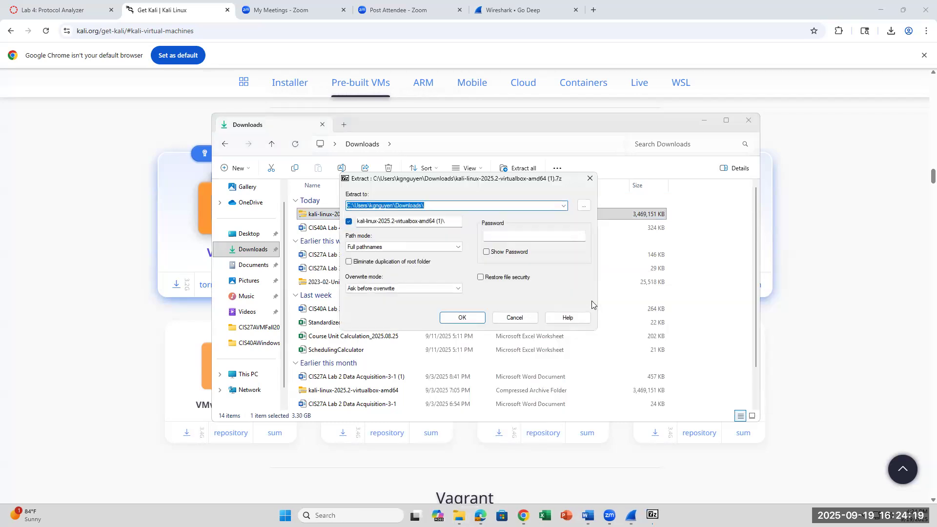
click(460, 320)
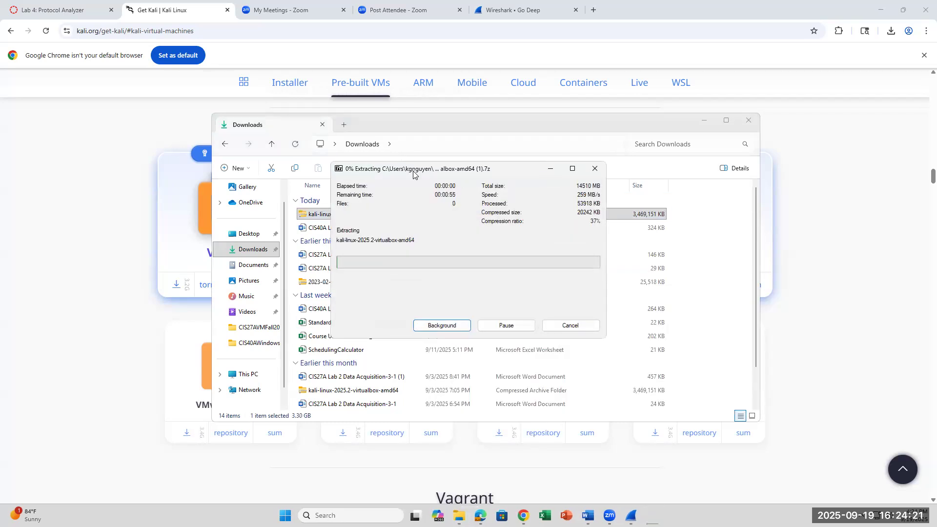
Step: Review the 7-Zip options for the kali-linux-2025.2-virtualbox-amd64 (1) archive and the extraction instructions in the Word lab document
click(157, 283)
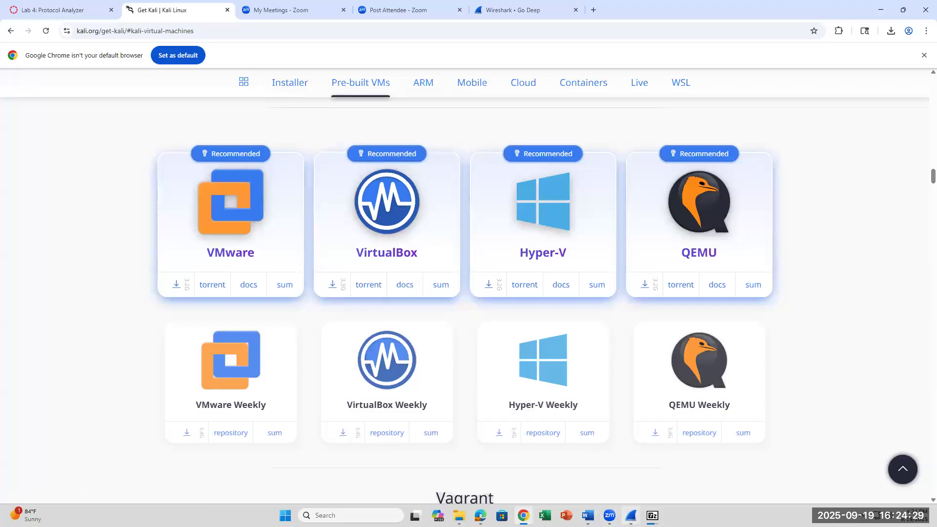
click(458, 516)
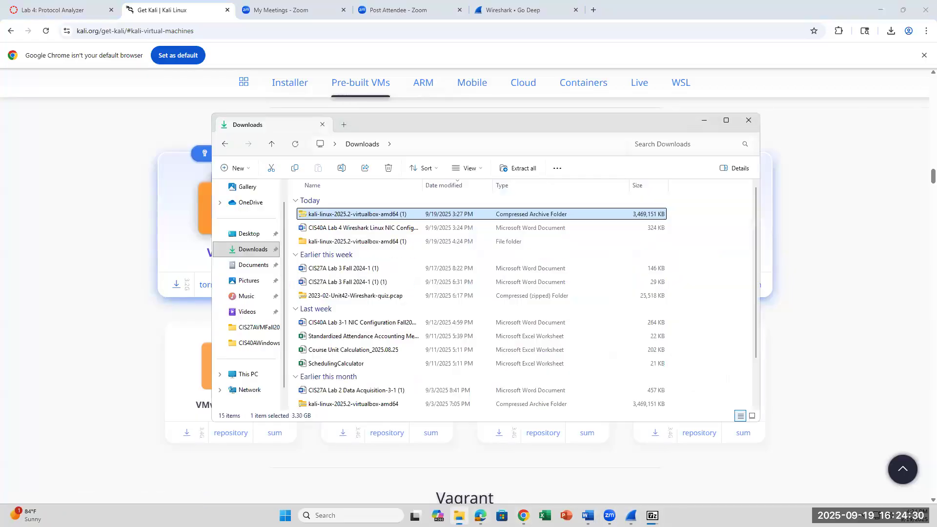
right_click(318, 215)
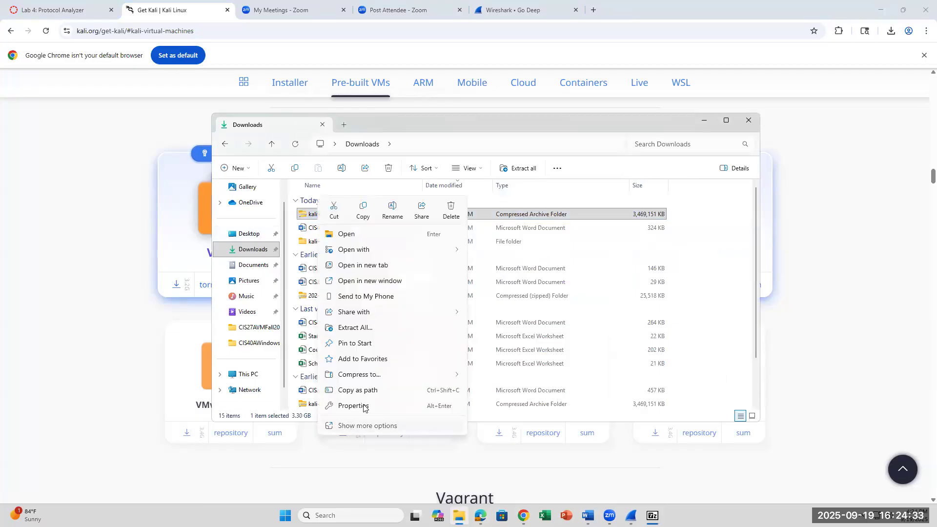
click(350, 426)
mouse_move(356, 279)
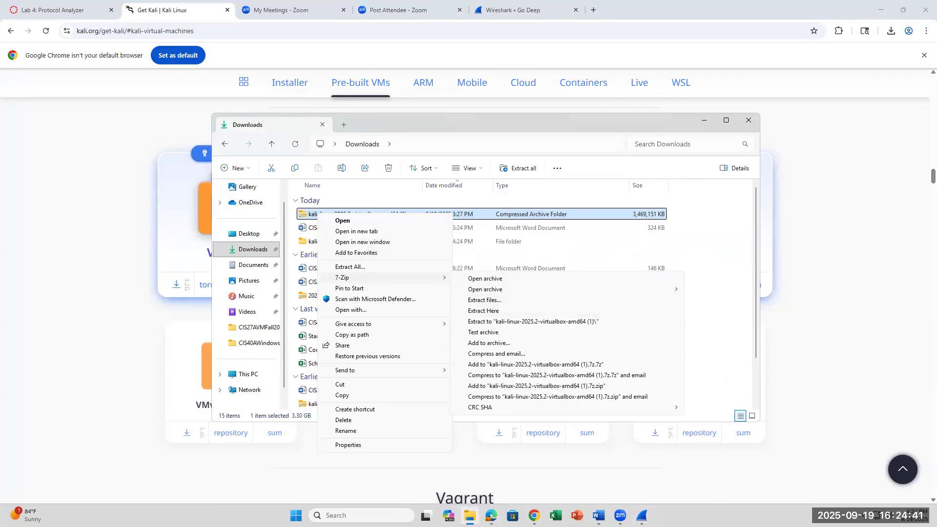
click(599, 516)
scroll(509, 312, down, 5)
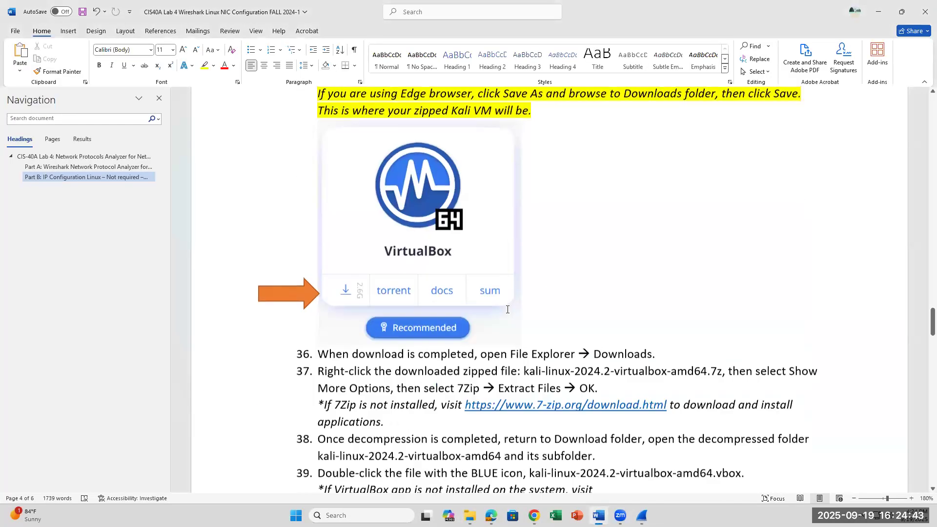
Step: In File Explorer, open the extracted kali-linux-2025.2-virtualbox-amd64 (1) folder and its subfolder, and launch the blue-icon VirtualBox machine file
click(470, 511)
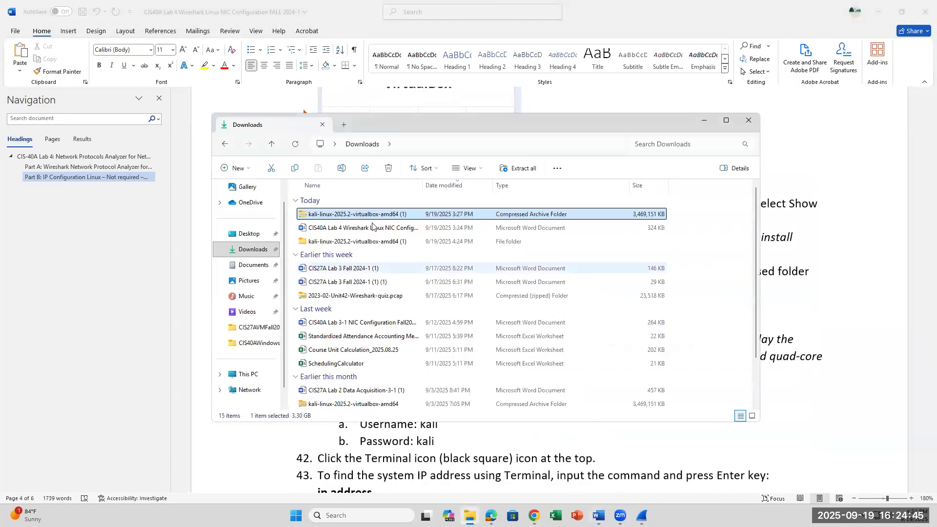
click(338, 242)
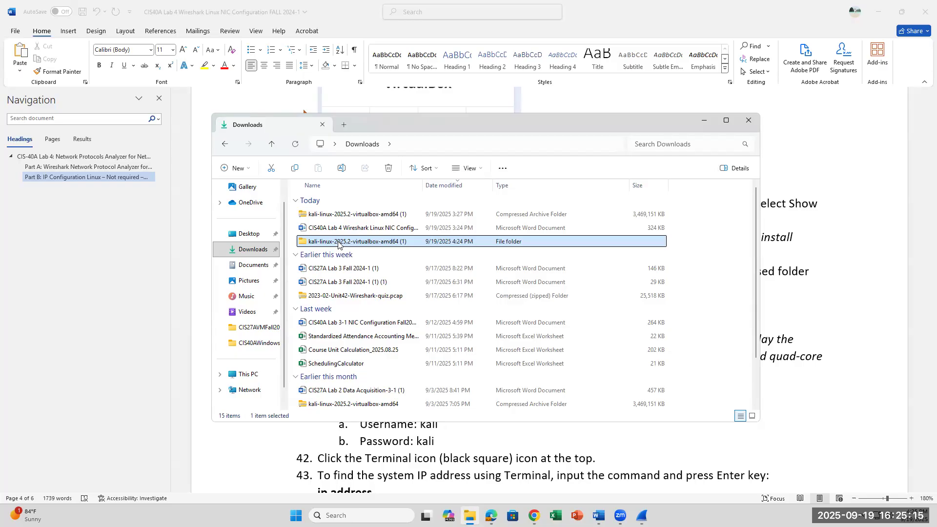
double_click(338, 244)
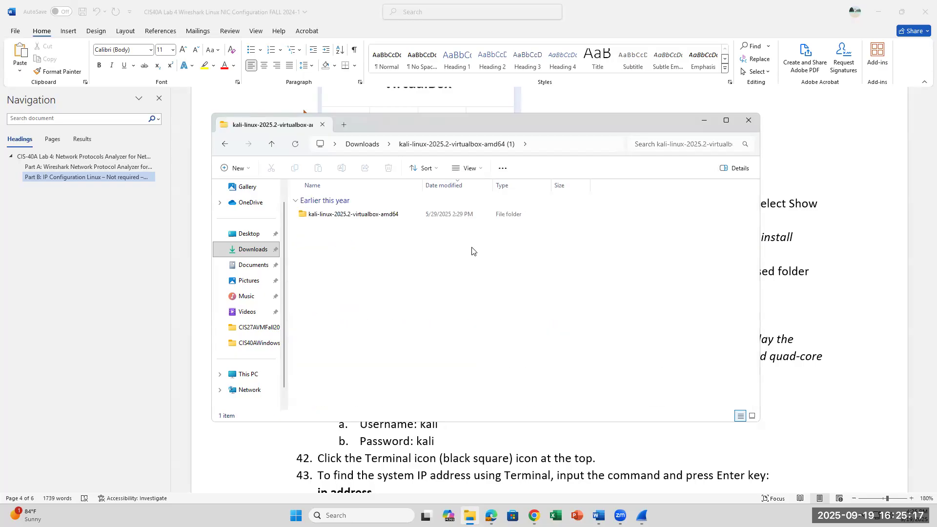
double_click(377, 216)
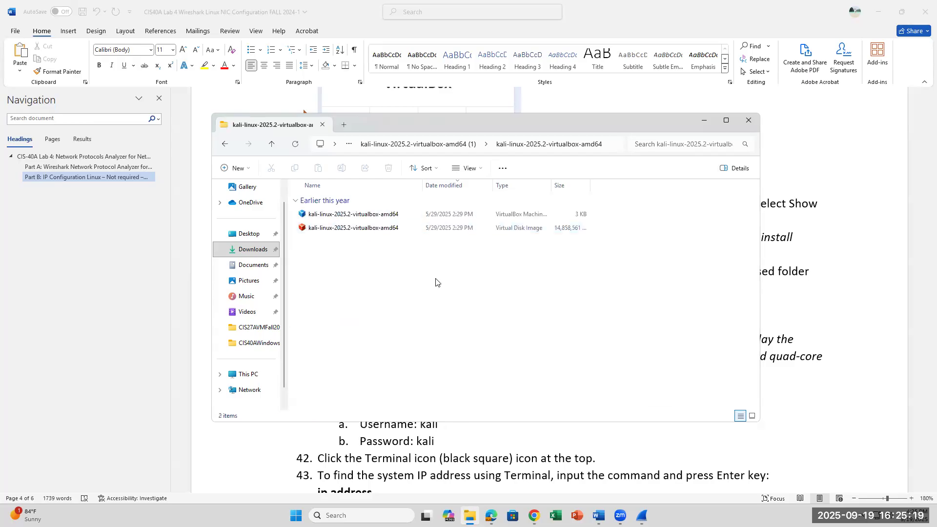
click(369, 218)
click(364, 229)
click(364, 216)
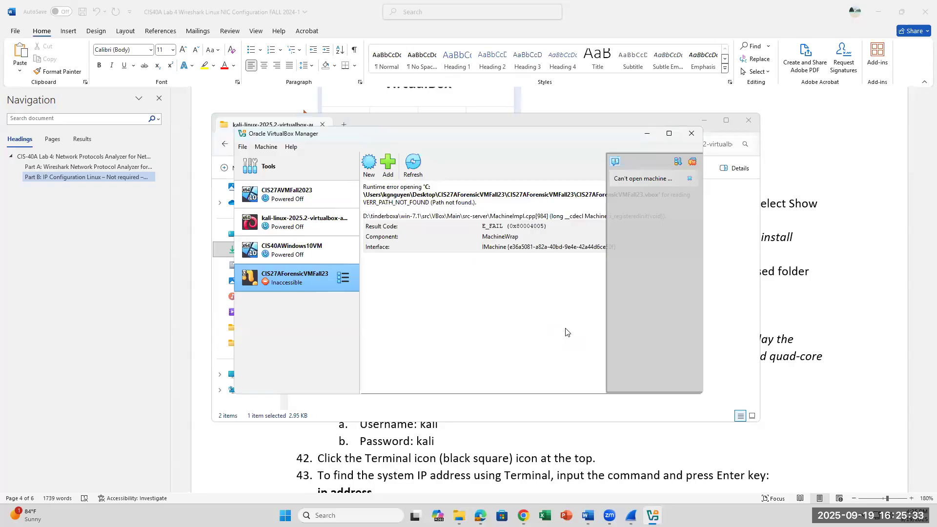
Step: Dismiss the machine error notification and remove the existing kali-linux-2025.2-virtualbox-amd64 machine from the VirtualBox list
click(689, 178)
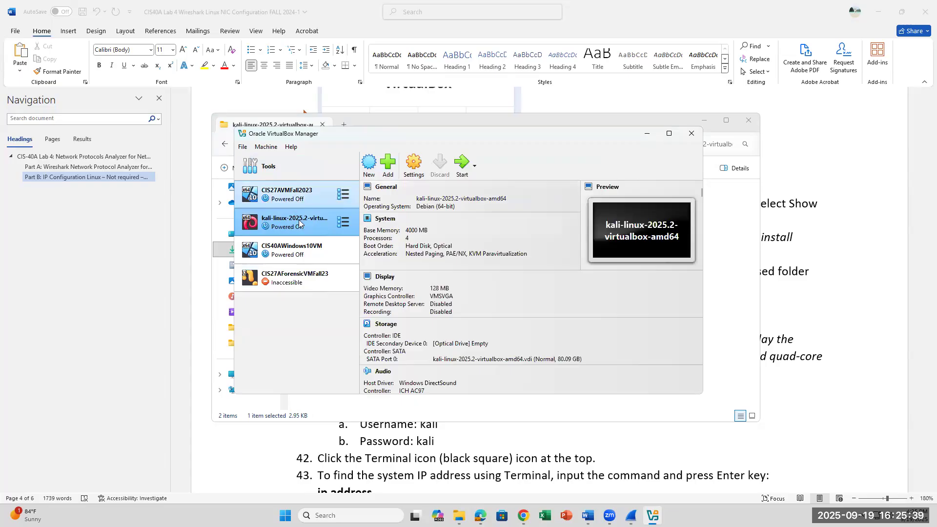
right_click(299, 219)
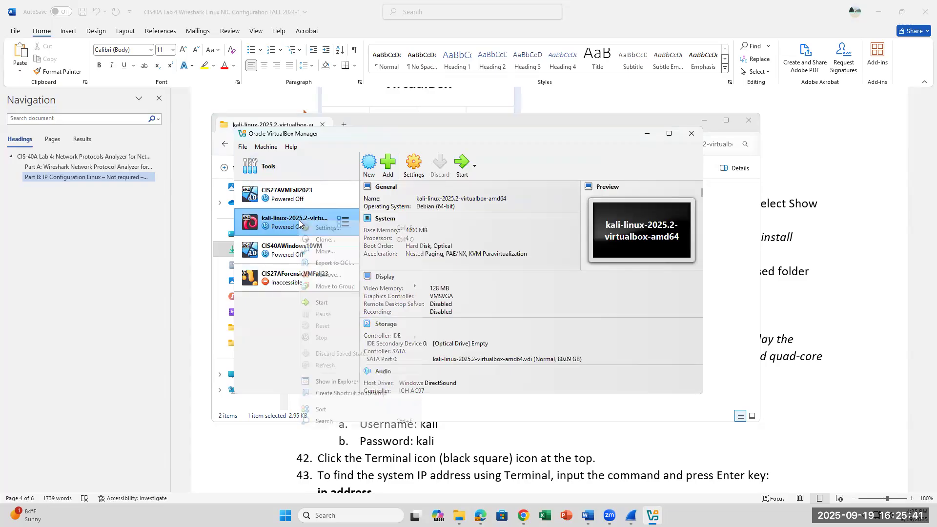
click(378, 274)
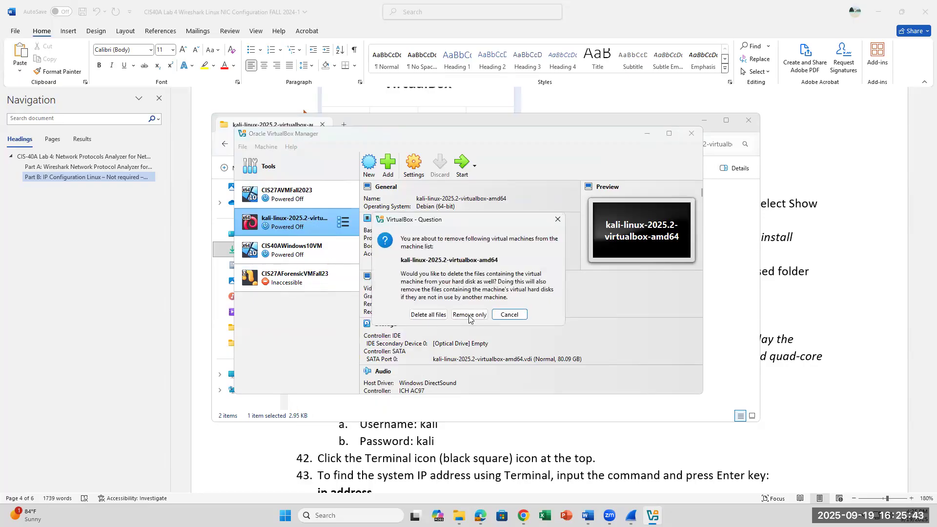
click(528, 314)
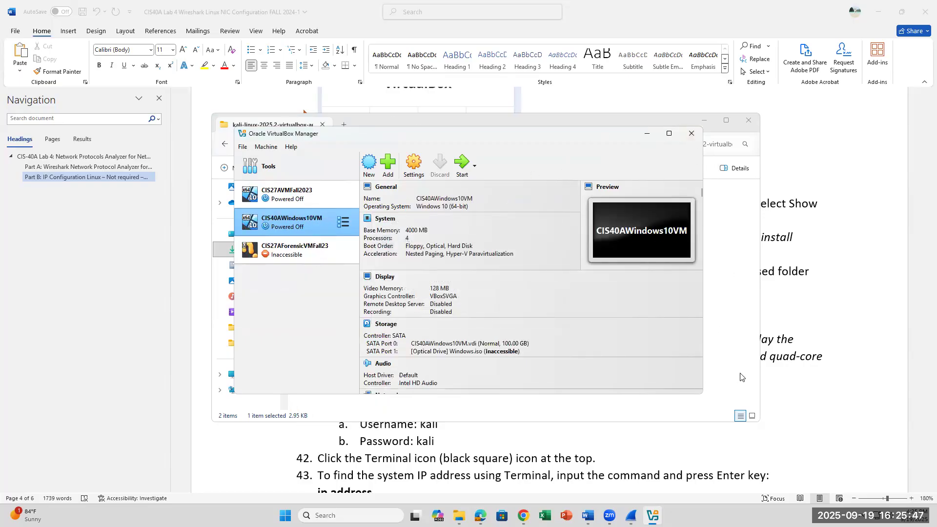
Step: Add the kali-linux-2025.2-virtualbox-amd64 machine to VirtualBox from the extracted folder in Downloads
click(386, 165)
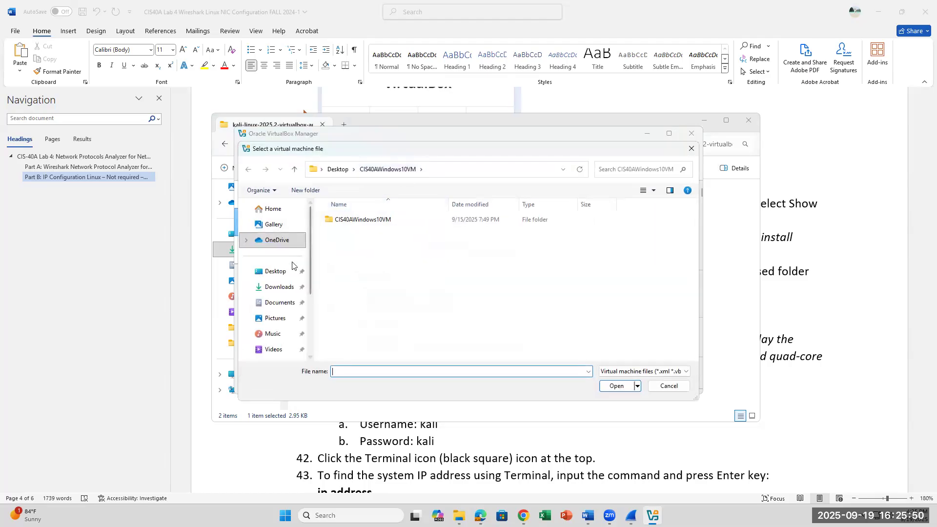
click(280, 287)
double_click(364, 234)
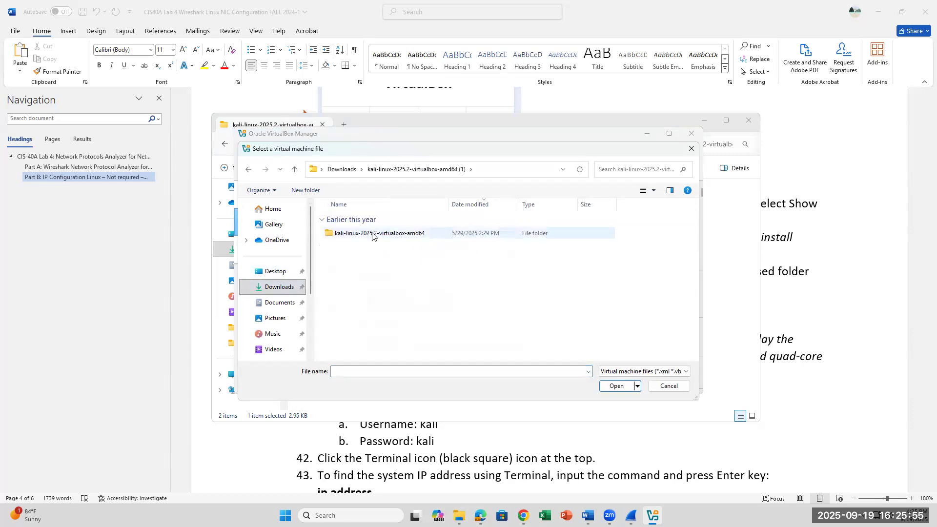
double_click(373, 234)
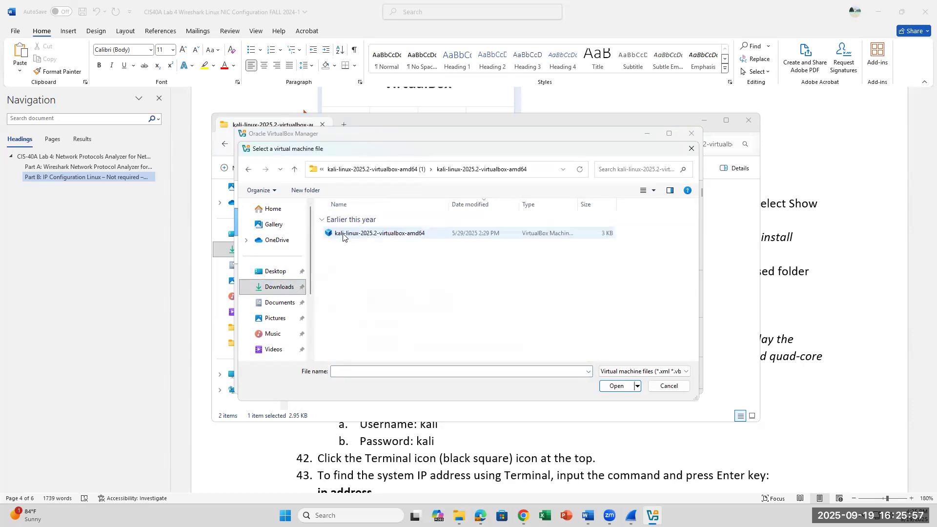
click(336, 237)
click(616, 386)
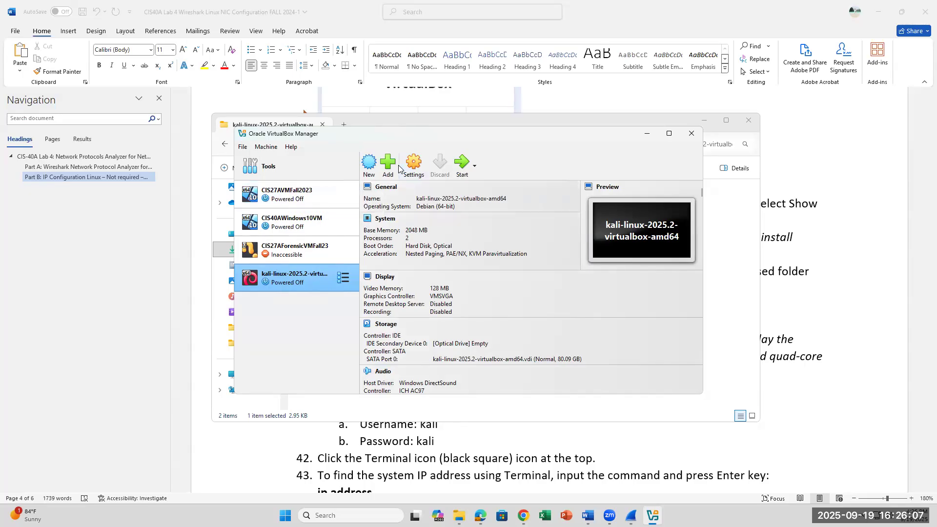
Step: Start the kali-linux-2025.2-virtualbox-amd64 machine and review the login instructions in the Word lab document
click(461, 163)
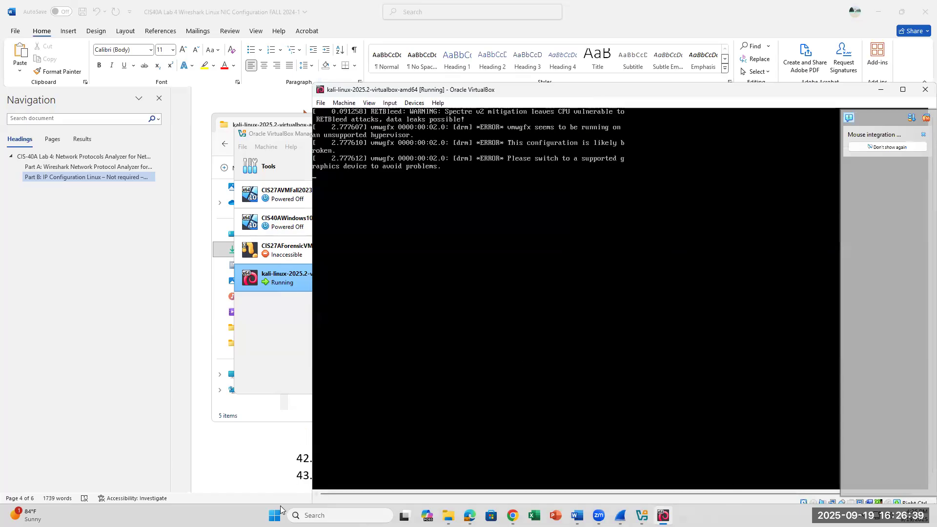
click(259, 468)
scroll(460, 379, down, 3)
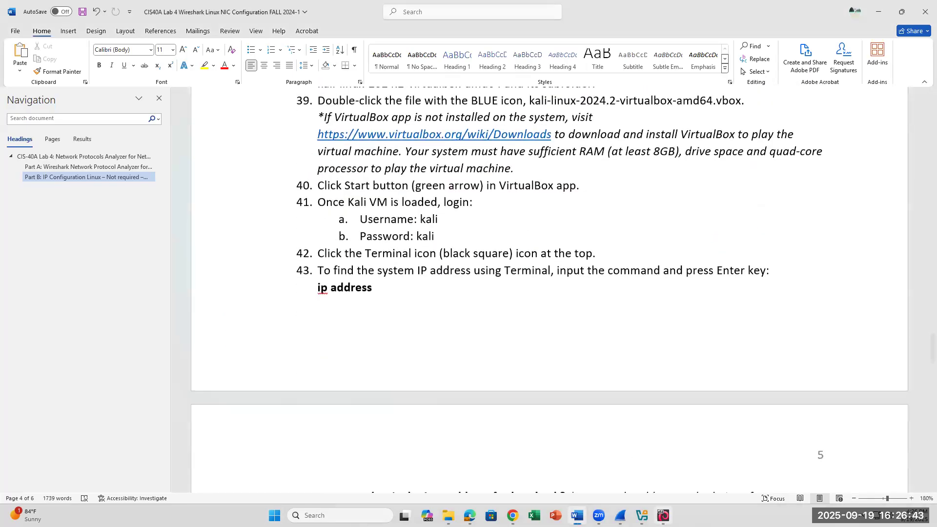
Step: Return to the Kali machine, log in with the username kali and the account password, and dismiss the mouse integration notice
click(664, 516)
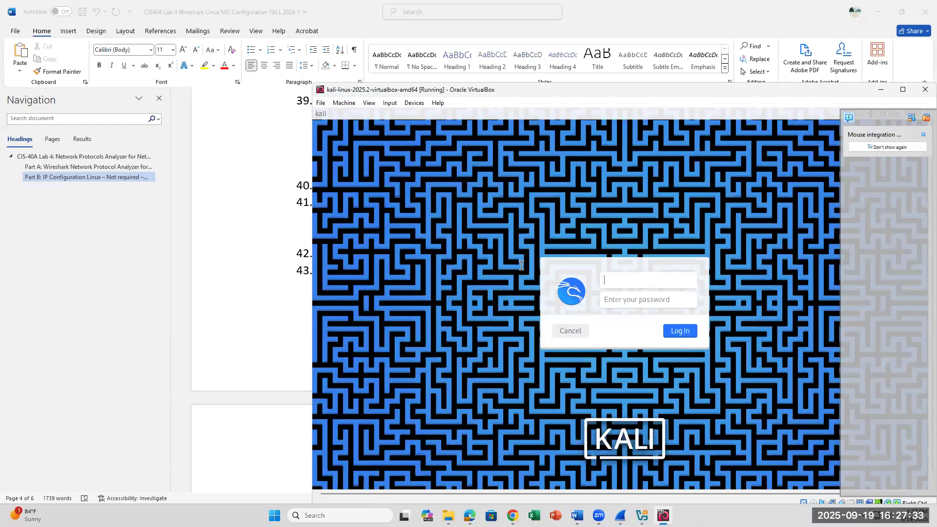
text(kali)
key(Tab)
text(kal)
key(Return)
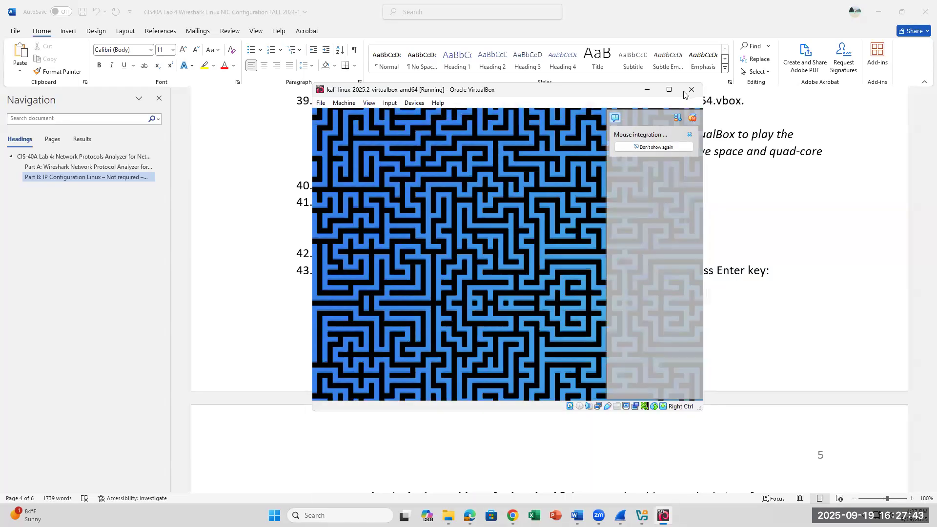
click(662, 147)
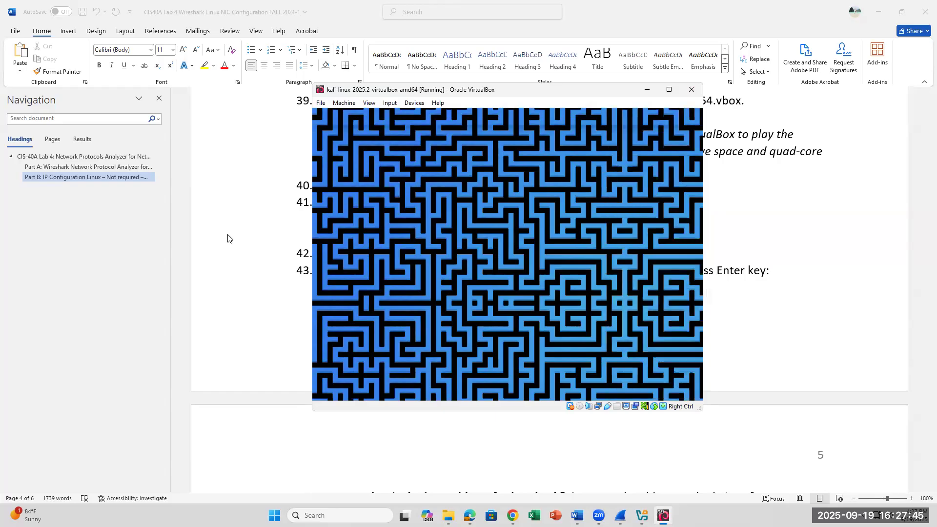
Step: Read the Terminal and IP address instructions in the Word lab document and return to the Kali machine
click(243, 230)
scroll(513, 247, down, 3)
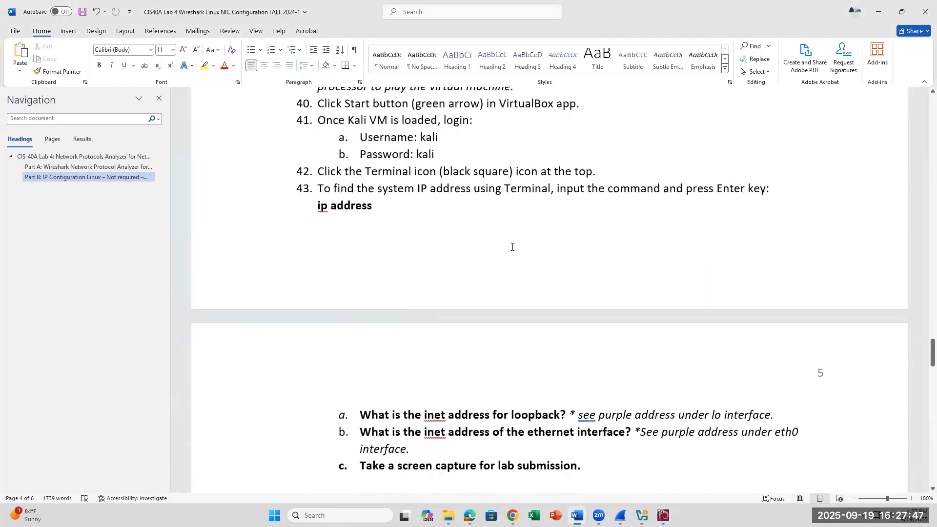
click(663, 516)
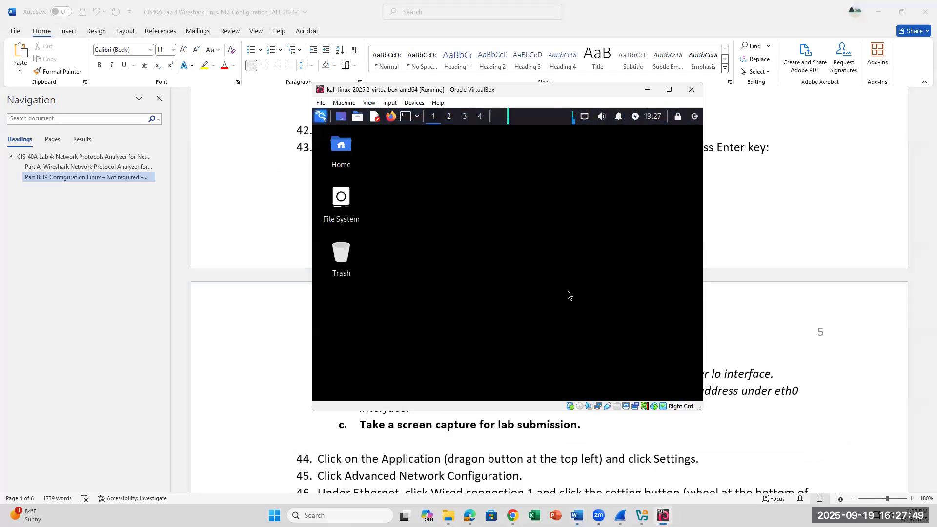
Step: Move the Kali machine window to uncover the lab instructions and show the Usual Applications category in Kali's applications menu
drag(576, 92, 605, 175)
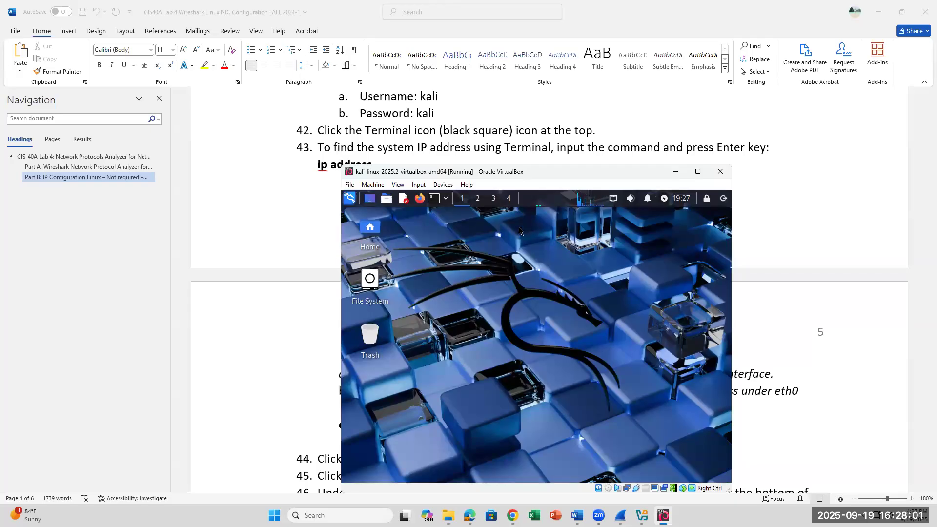
click(433, 200)
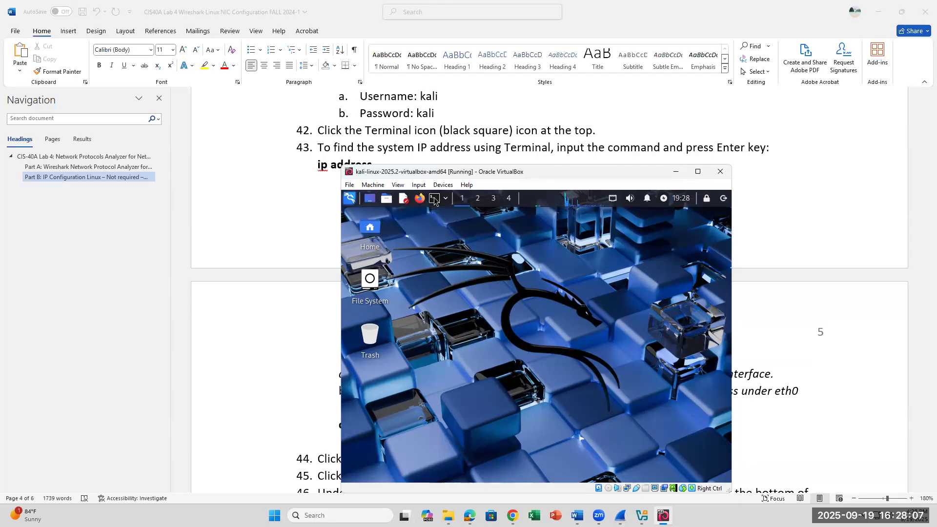
click(351, 199)
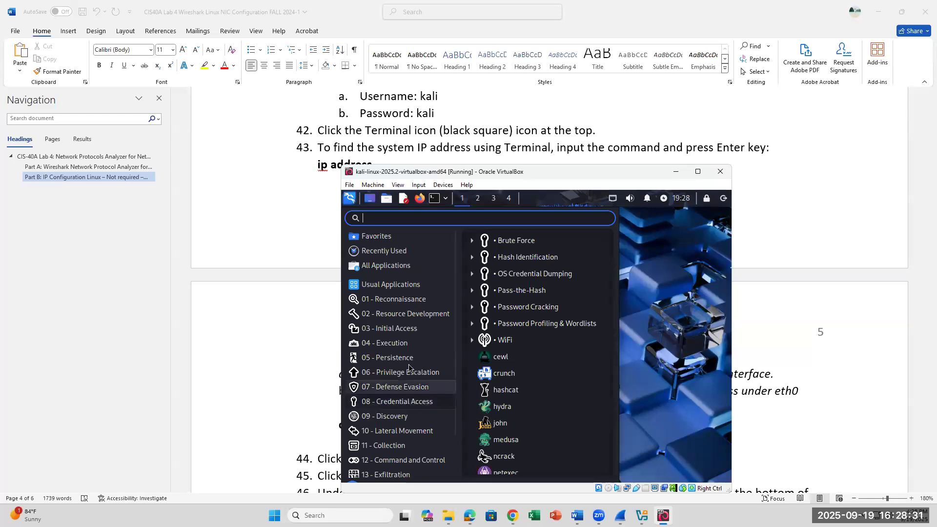
click(390, 285)
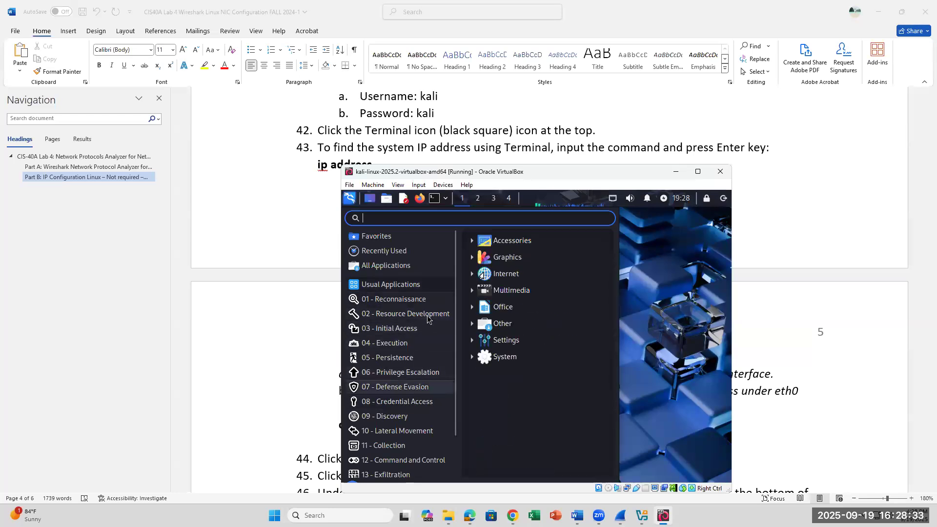
Step: Look through Kali's numbered tool categories, from 01 - Reconnaissance down to 16 - Services and Other Tools
click(430, 299)
scroll(430, 430, down, 3)
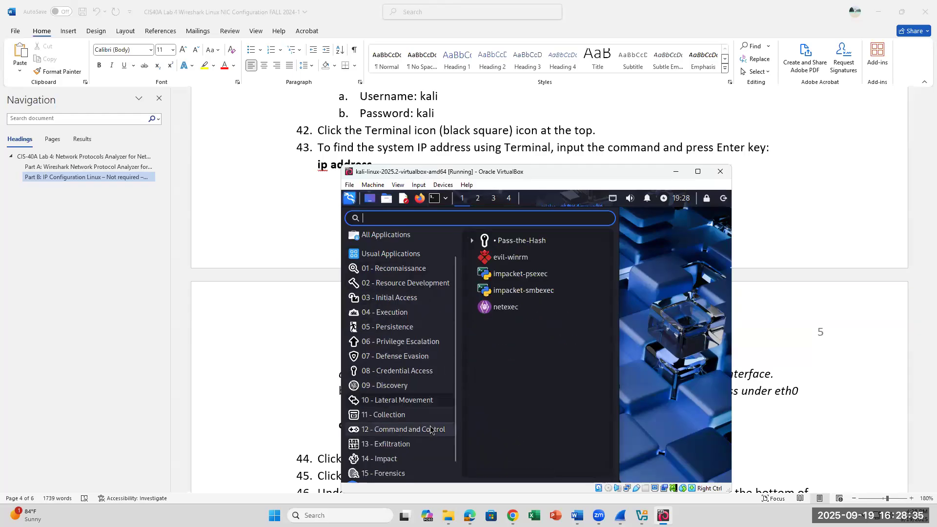
mouse_move(420, 429)
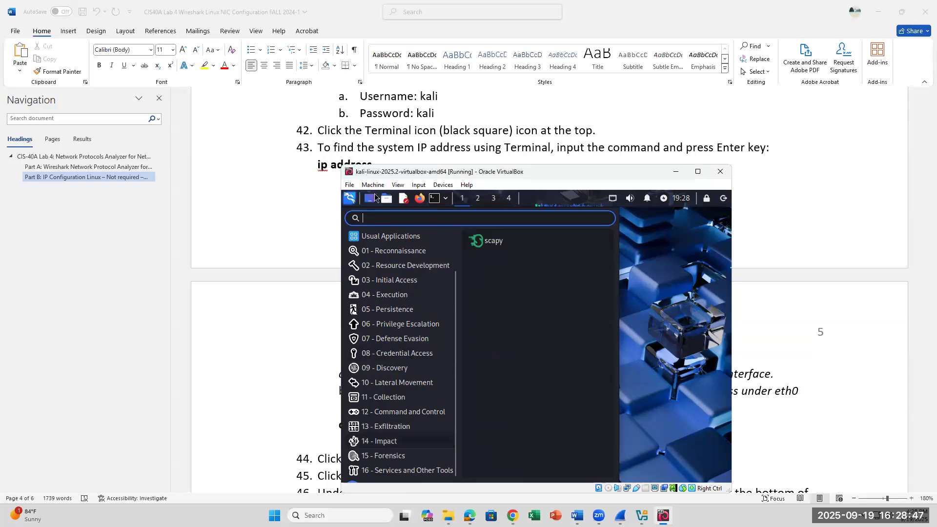
Step: Close the applications menu, open the Terminal Emulator and run the command ip address
click(435, 199)
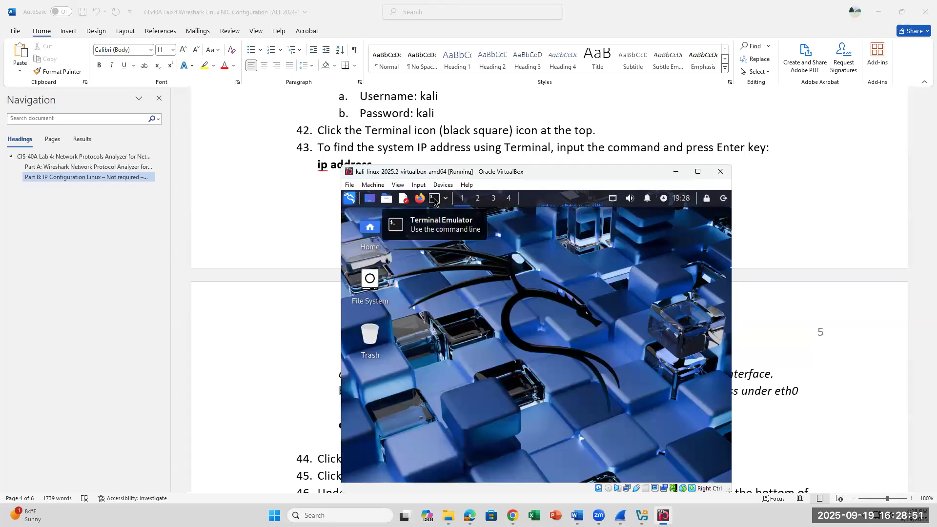
click(435, 199)
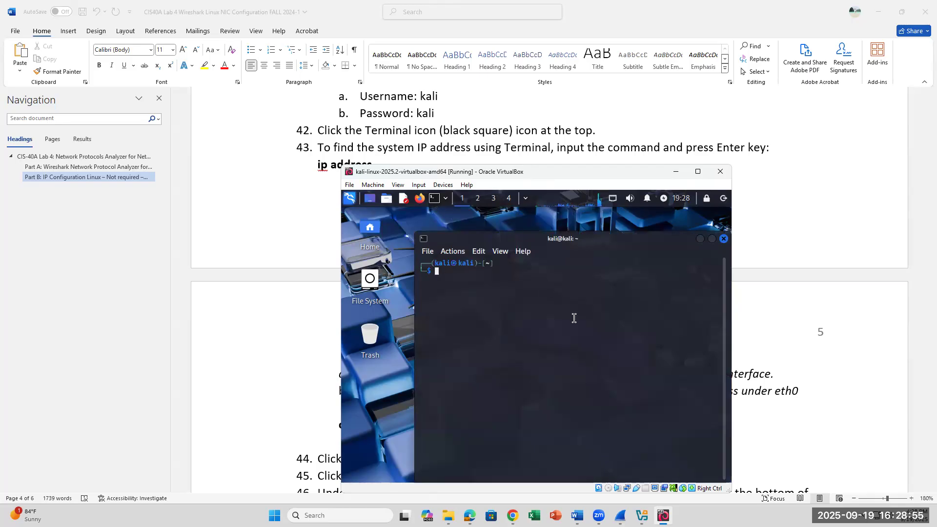
text(ip address)
key(Return)
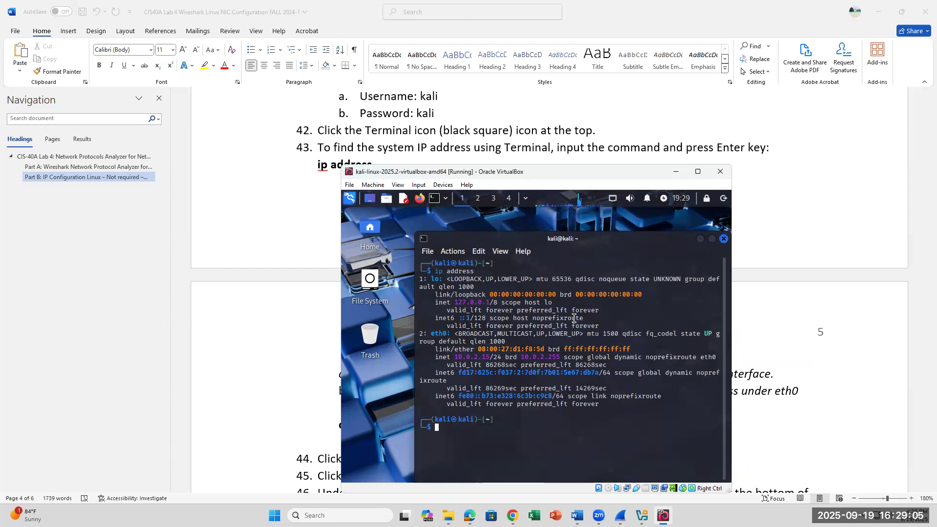
Step: Point out the inet addresses of the lo and eth0 interfaces in the terminal output
drag(454, 302, 490, 301)
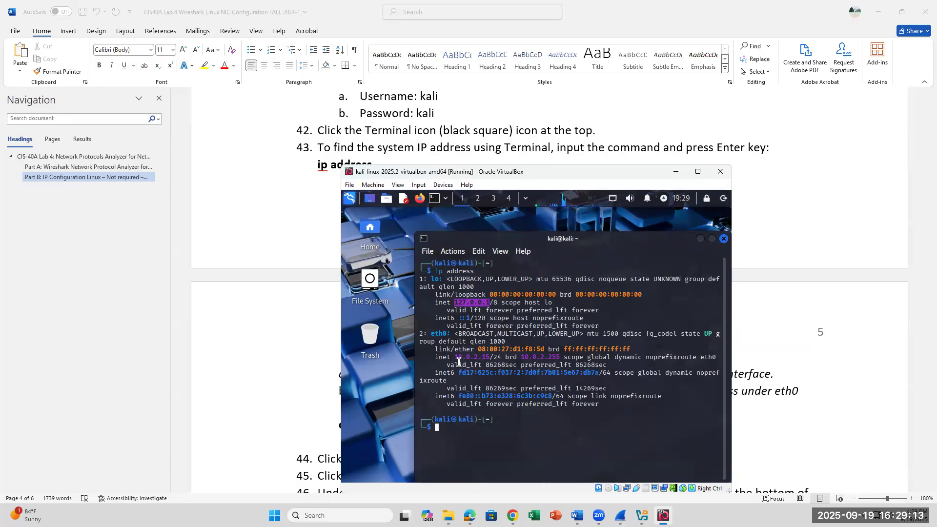
drag(454, 357, 494, 357)
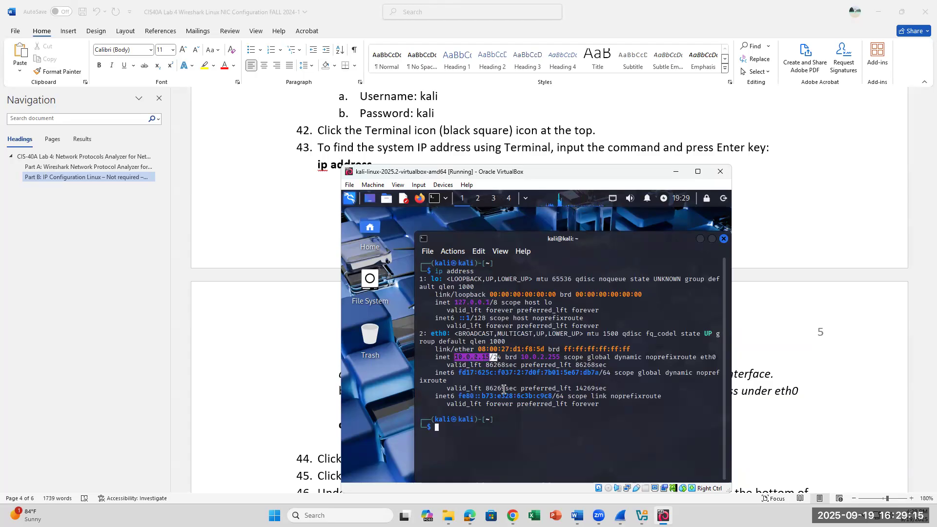
click(504, 353)
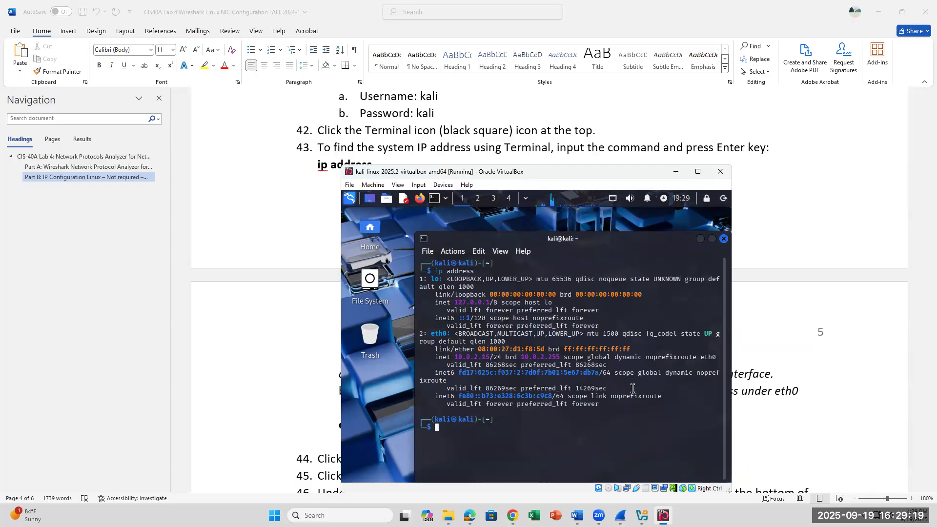
drag(561, 357, 546, 355)
Step: Run ip address again and highlight the loopback inet address in the new output
text(ip address)
key(Return)
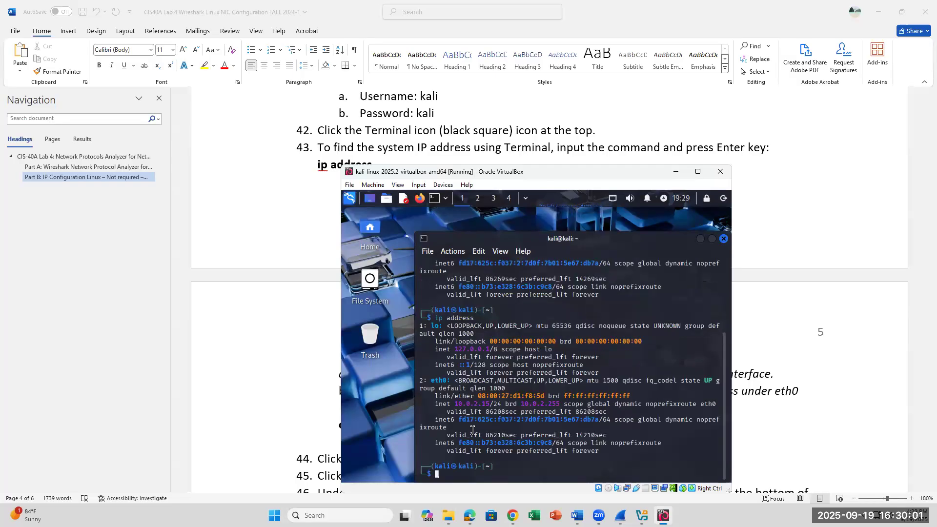
double_click(451, 349)
drag(488, 350, 448, 380)
click(473, 384)
Step: Read the loopback and ethernet inet address questions in the lab document and match them to the terminal output
scroll(469, 127, down, 3)
scroll(470, 127, down, 2)
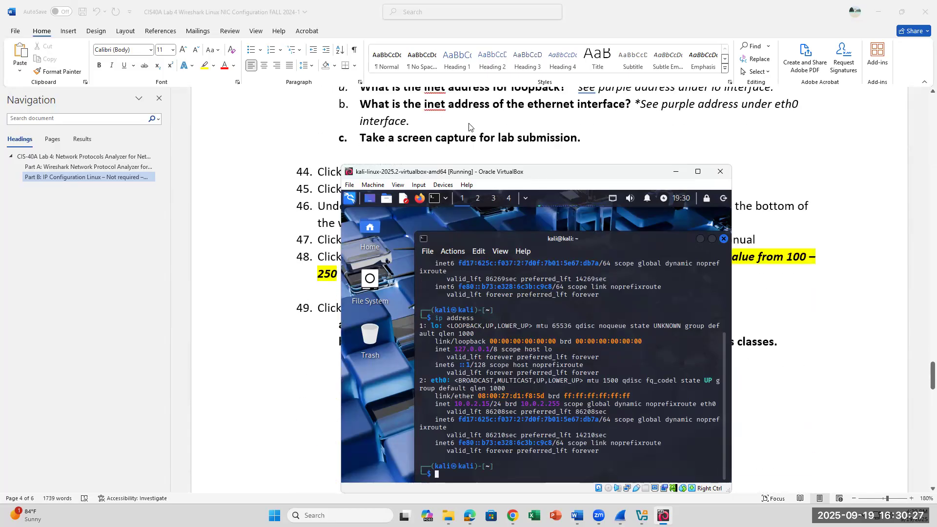
scroll(471, 134, up, 1)
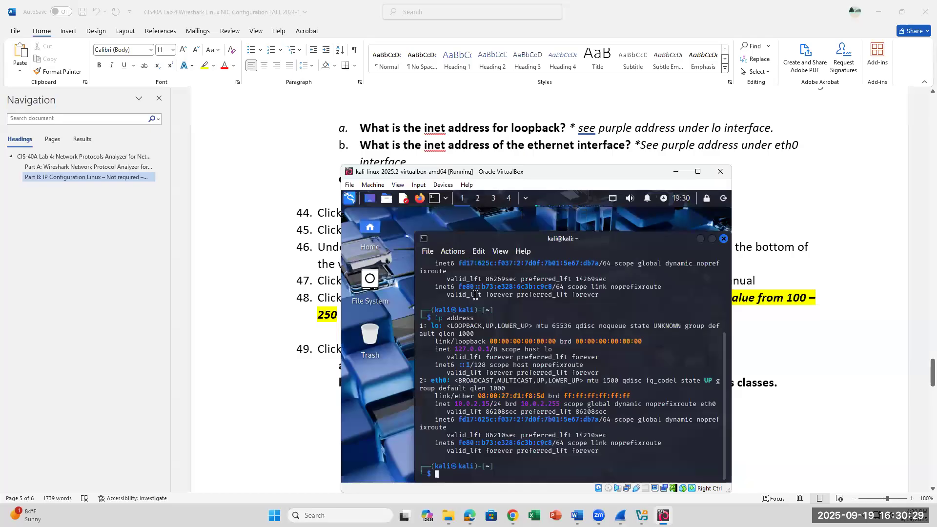
drag(459, 342, 497, 349)
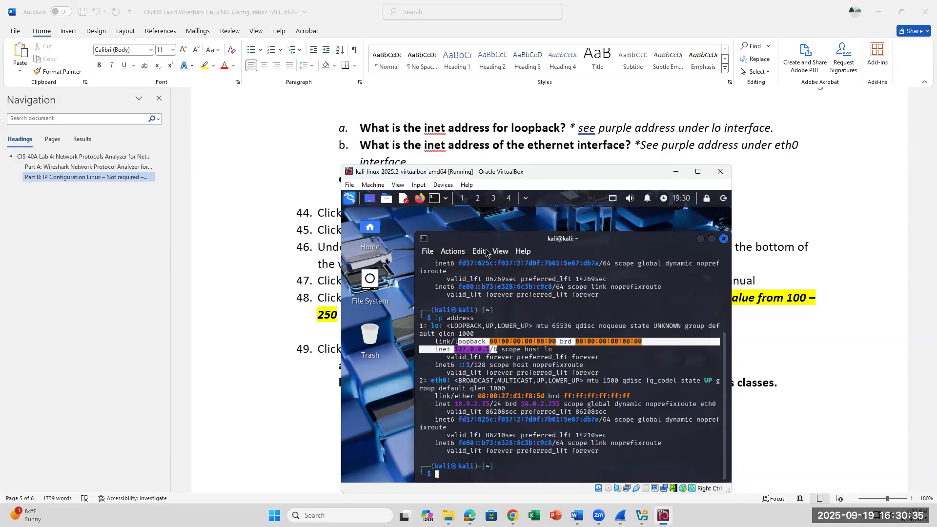
drag(456, 406, 490, 405)
click(465, 405)
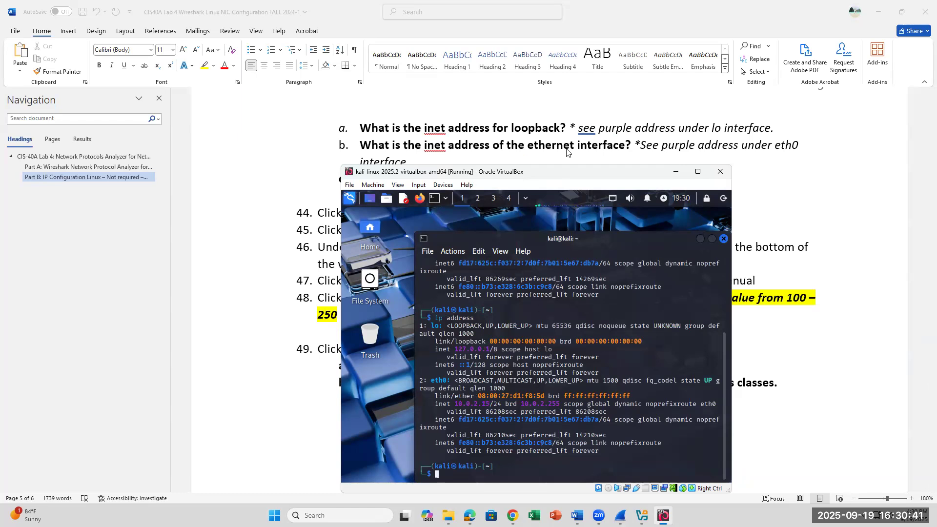
scroll(562, 133, down, 1)
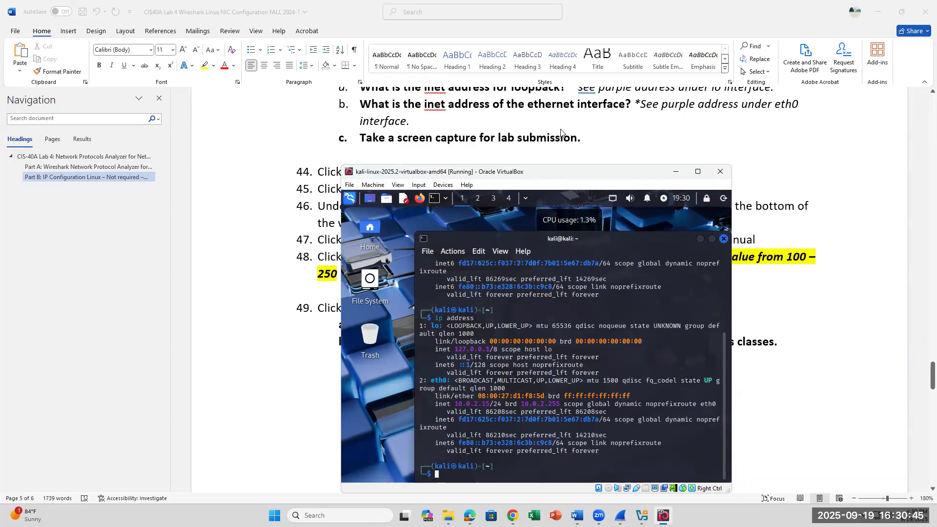
scroll(562, 133, down, 1)
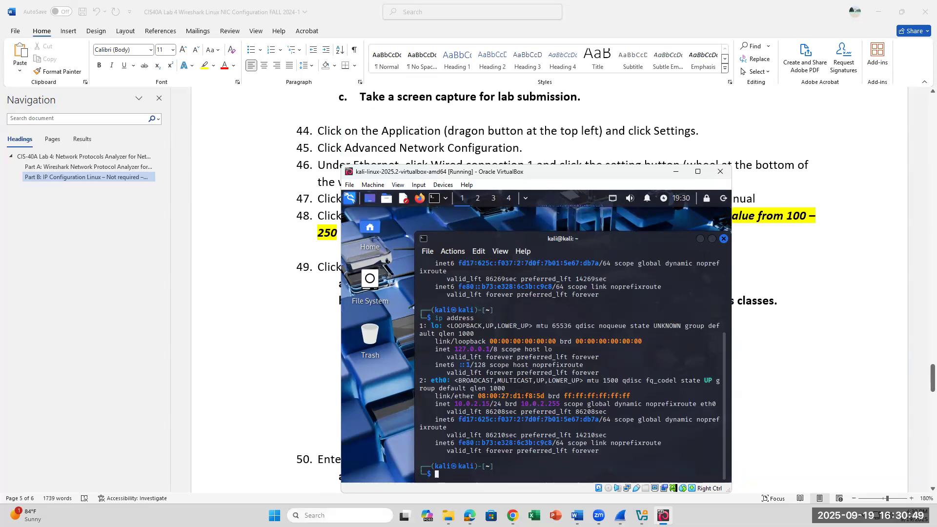
Step: Capture the Kali window with the ip address output using Snipping Tool, and move the capture window off the lab instructions
text(nip)
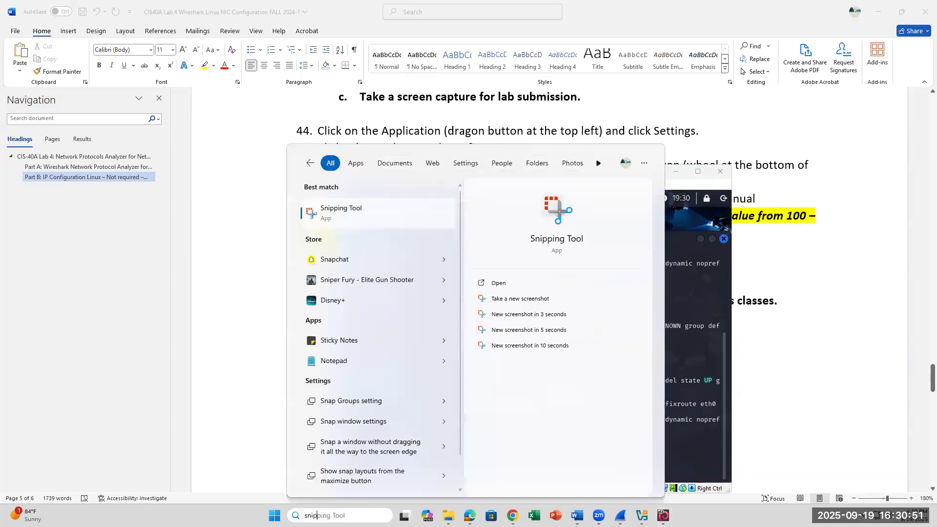
key(Return)
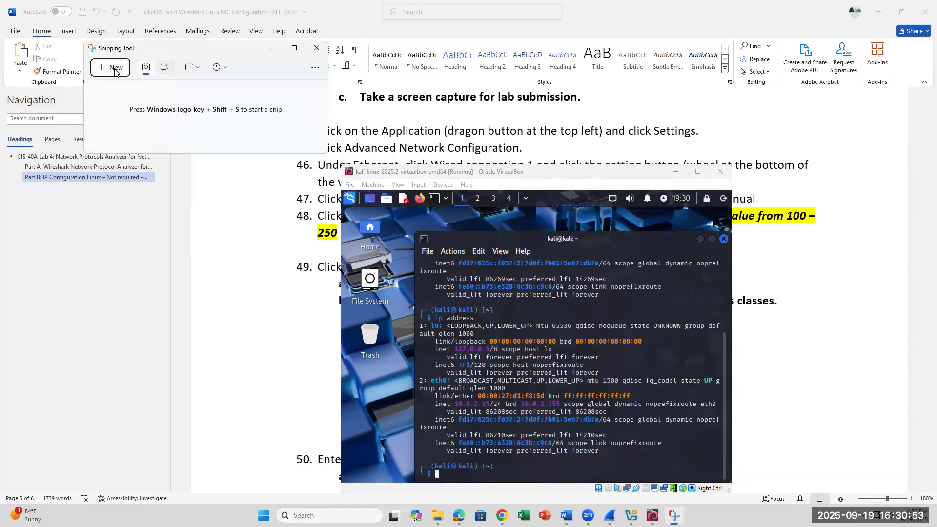
key(super+shift+s)
drag(343, 156, 740, 468)
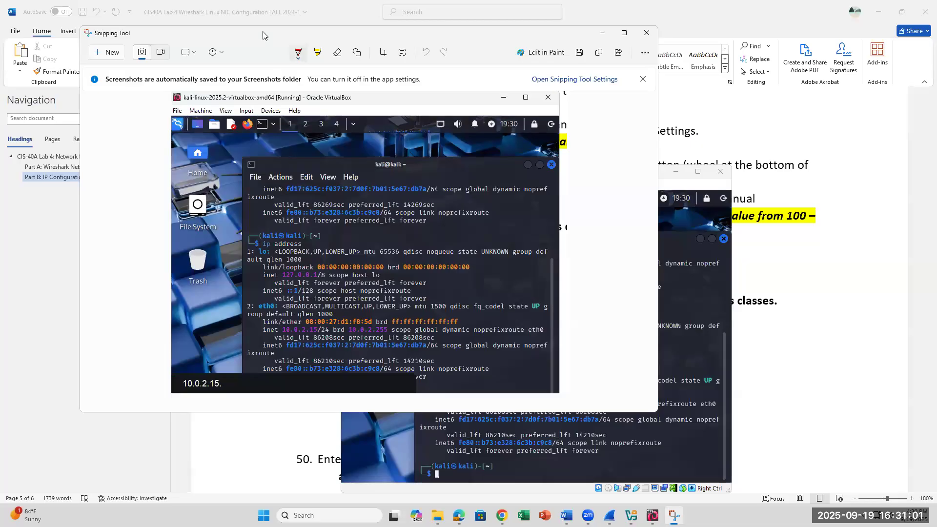
drag(263, 35, 306, 191)
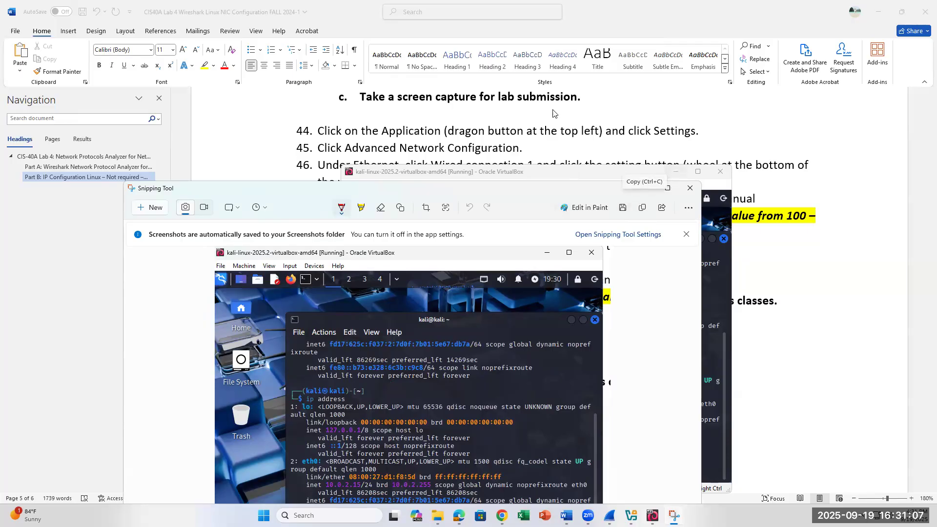
Step: Paste the terminal capture into the Word document below "Take a screen capture for lab submission" and compare it with the Snipping Tool image
click(454, 133)
click(417, 116)
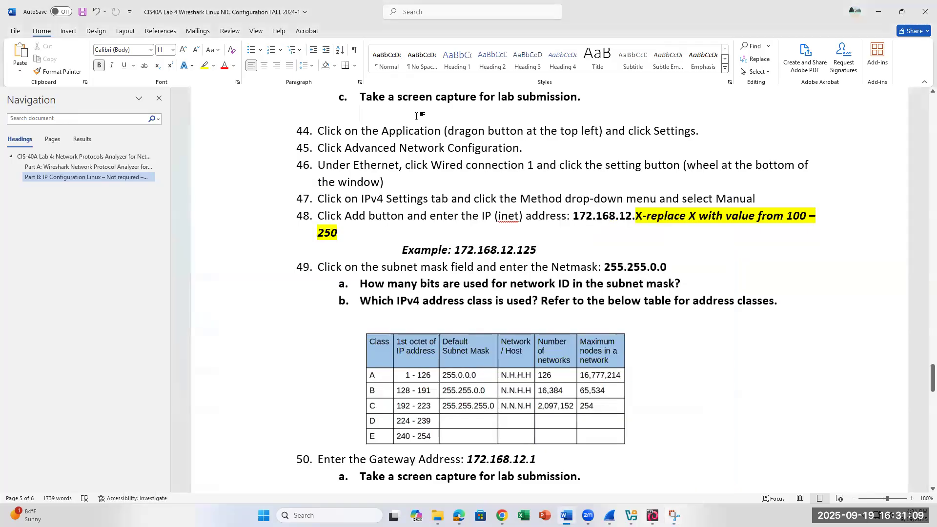
key(ctrl+v)
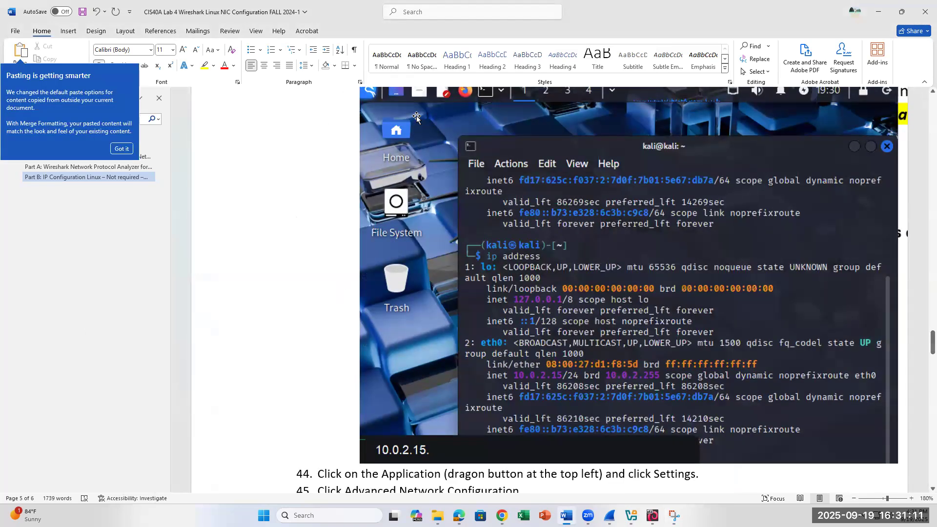
scroll(429, 171, up, 4)
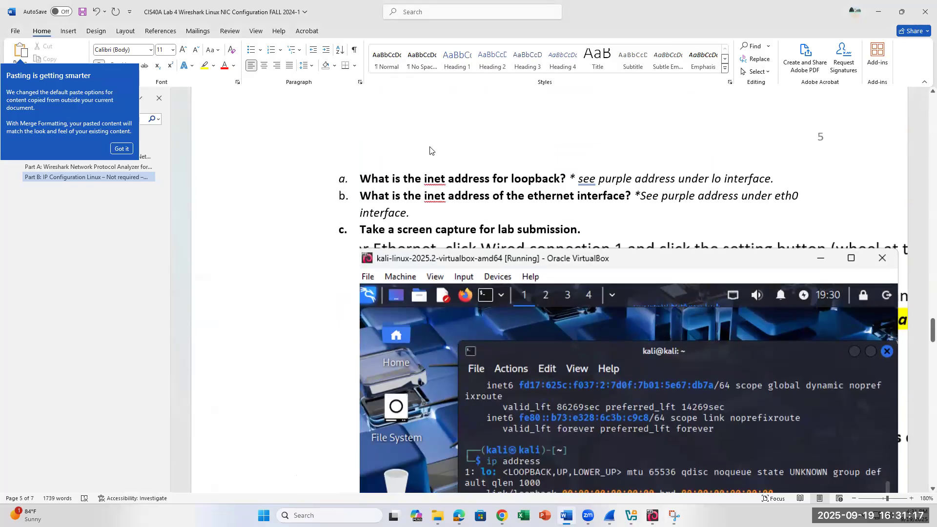
click(674, 516)
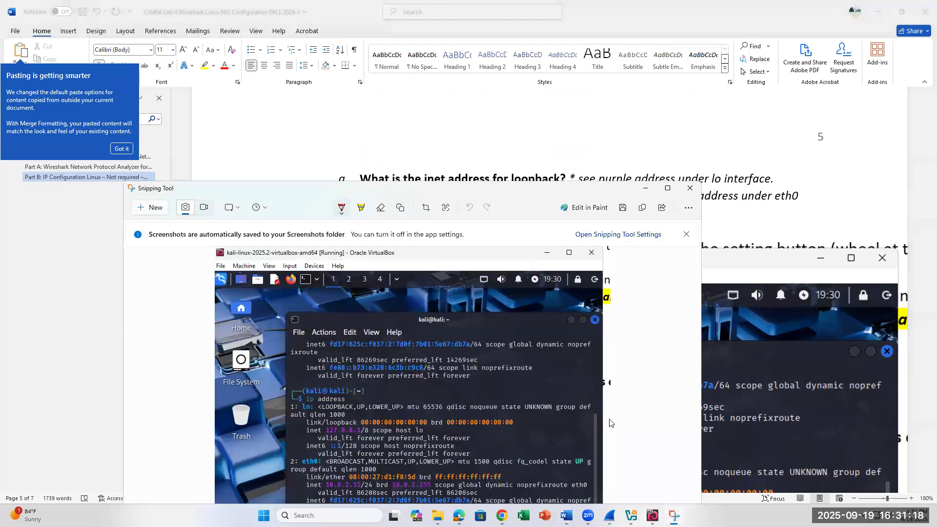
click(556, 139)
Step: Read instructions 44 to 49 in the lab document and highlight the 172.168.12.X address in step 48
scroll(589, 210, down, 6)
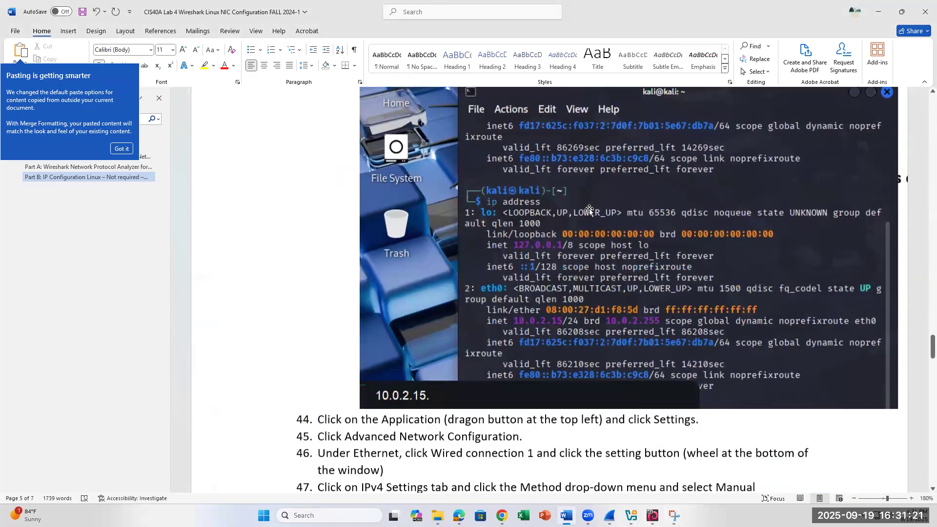
scroll(590, 209, down, 5)
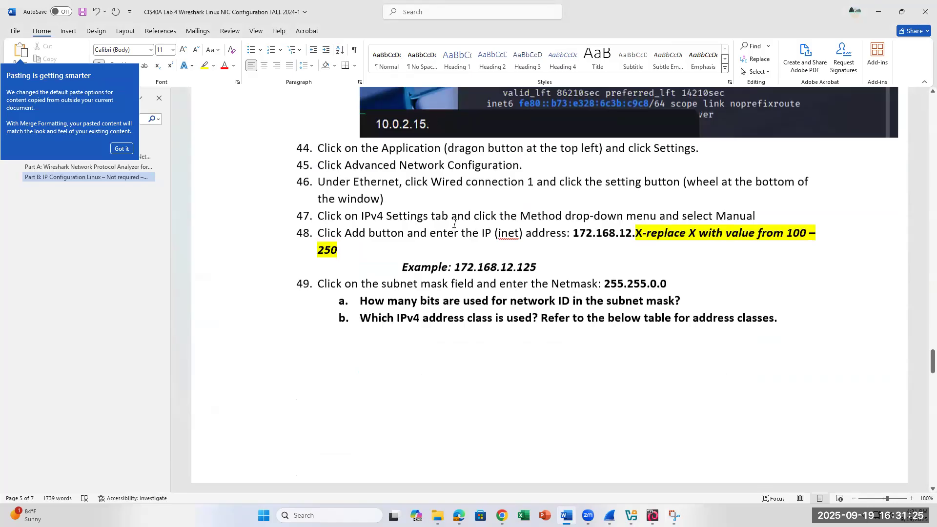
scroll(489, 246, down, 1)
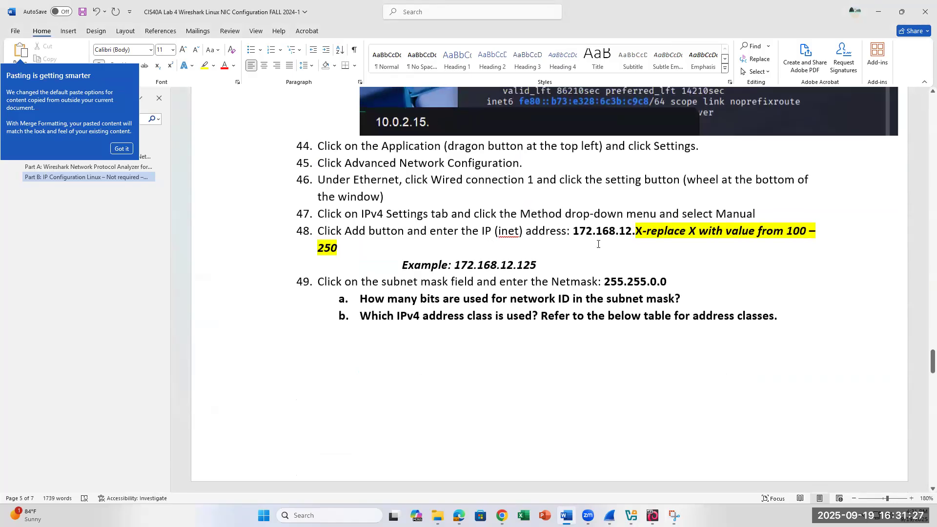
drag(574, 231, 658, 234)
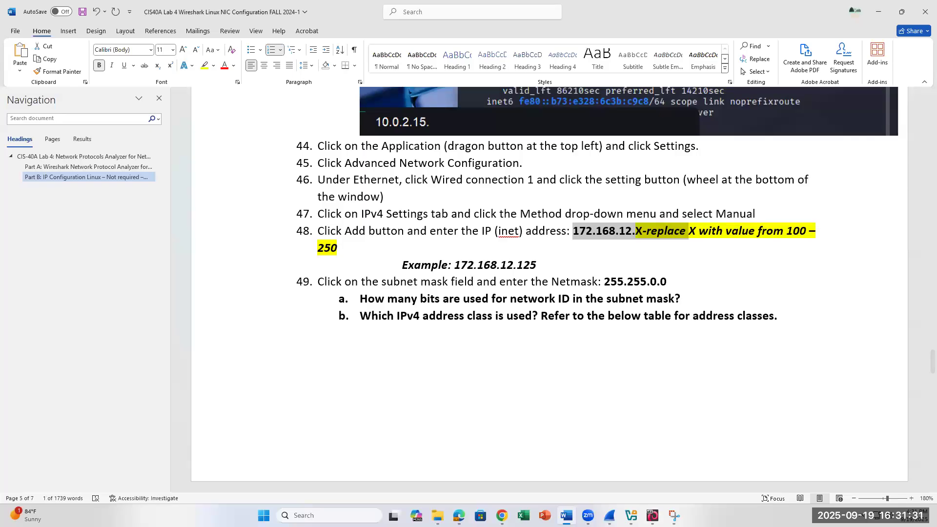
Step: Return to the Kali machine, position its window below the IPv4 settings instructions and close the terminal
key(alt+Tab)
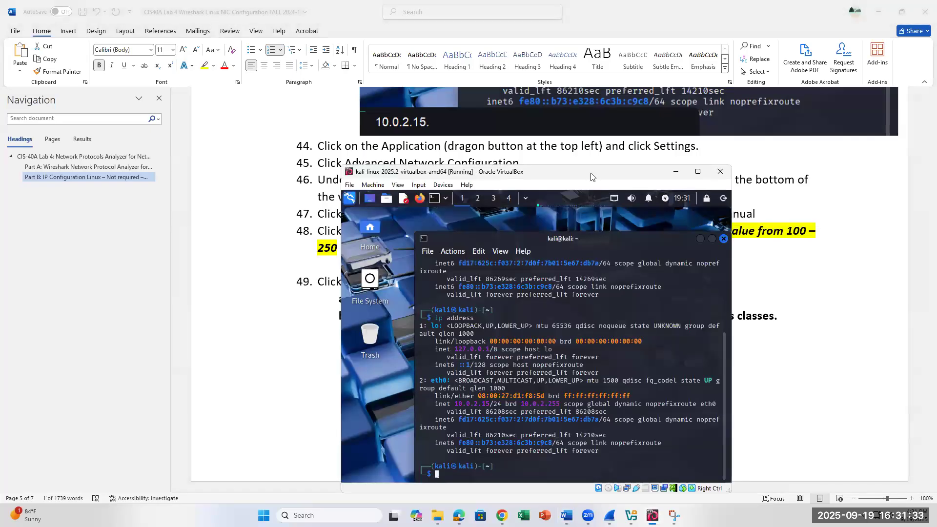
drag(590, 176, 550, 239)
scroll(549, 242, down, 2)
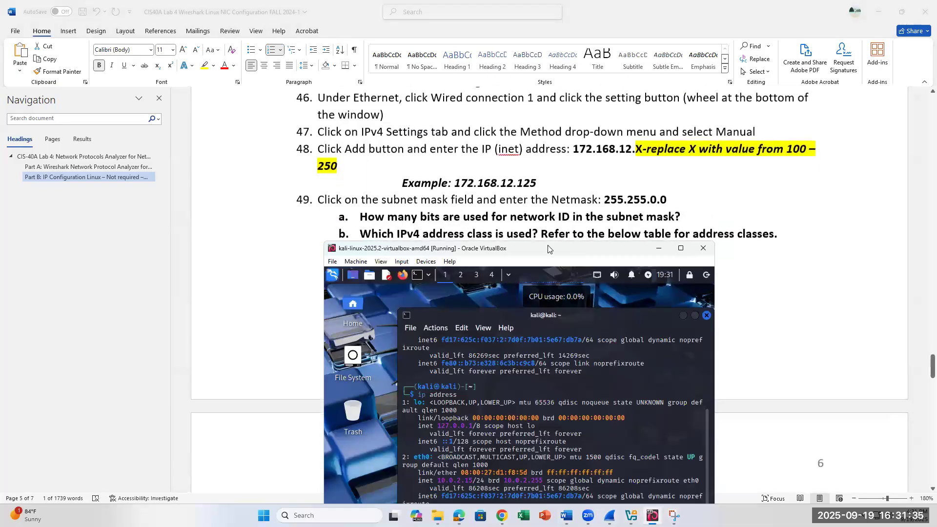
drag(545, 258, 564, 176)
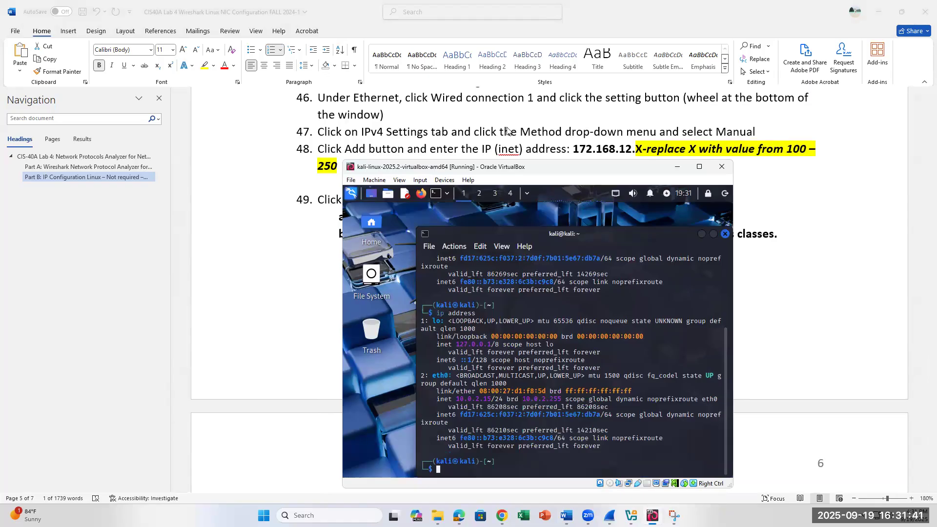
click(725, 236)
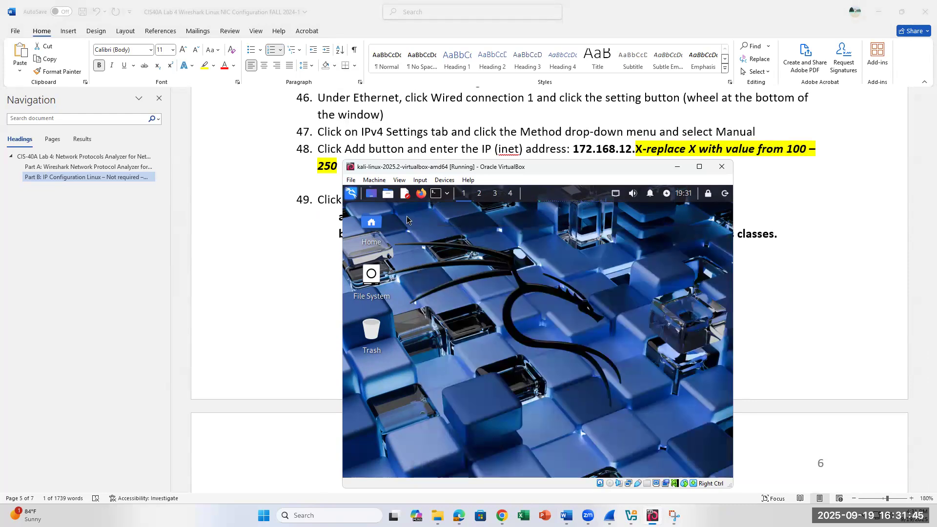
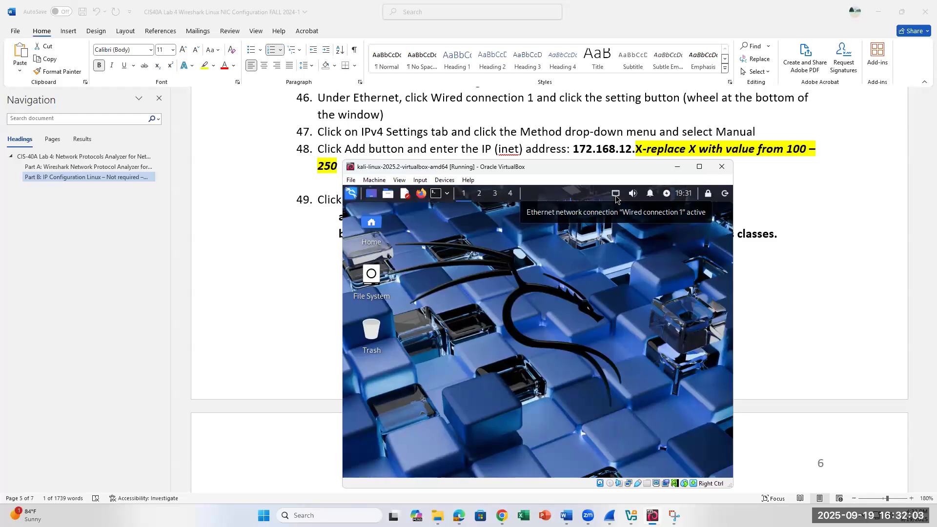
Step: Show the Ethernet network options with Wired connection 1, view the applications menu favorites, and dismiss the menu
click(616, 195)
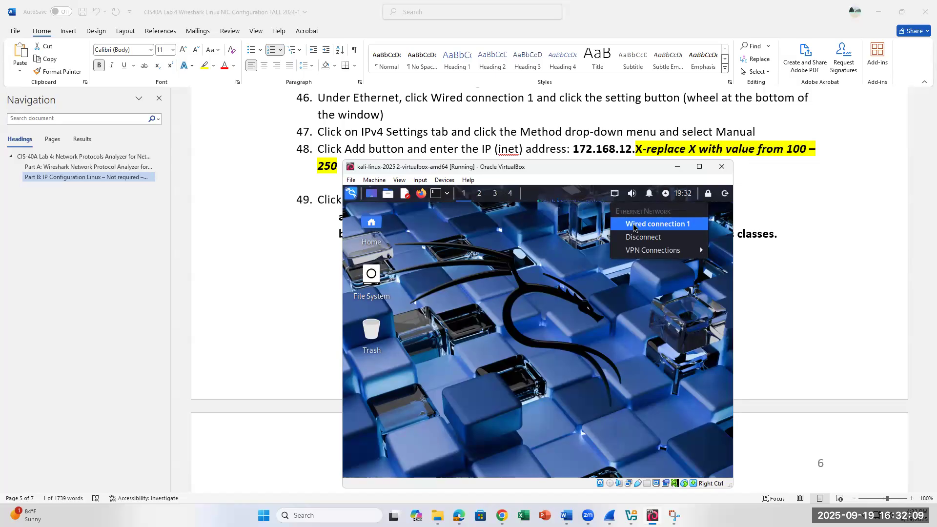
click(349, 197)
click(350, 197)
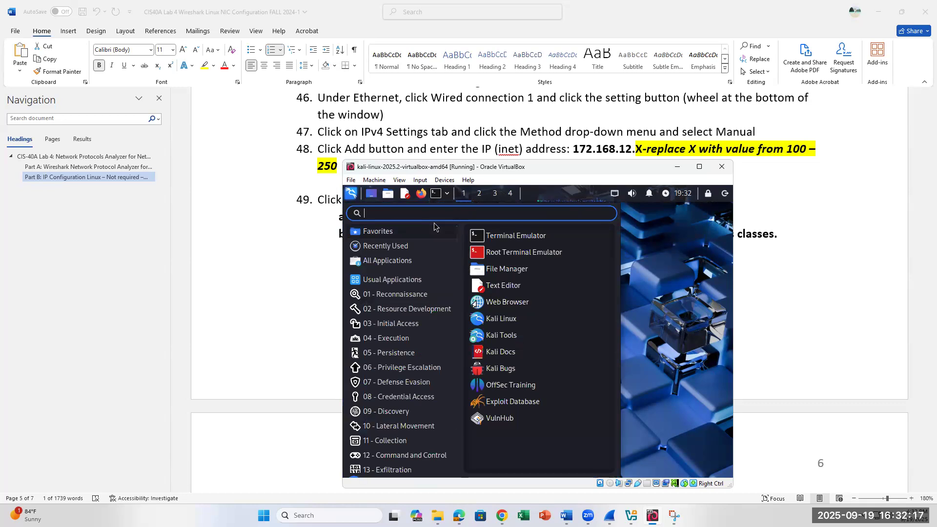
click(666, 224)
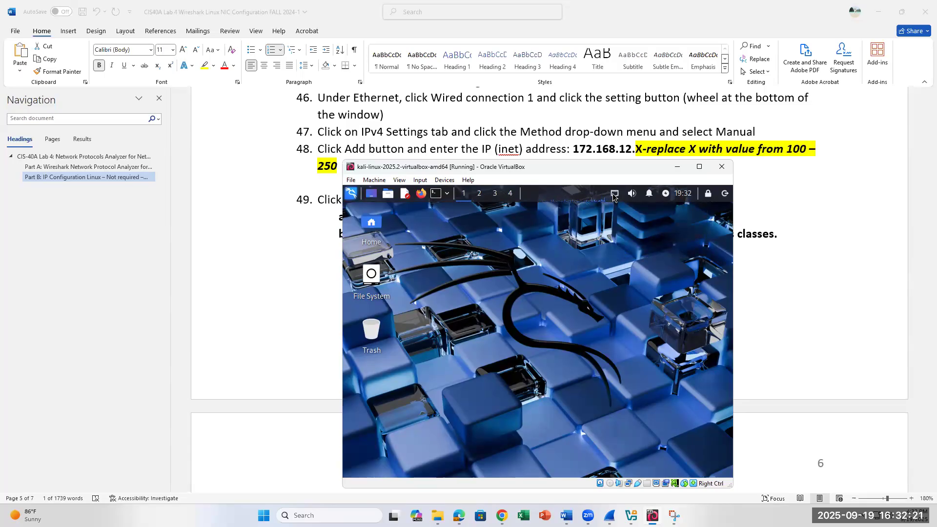
Step: Try to reach the settings of Wired connection 1 by selecting it in the Ethernet network options
click(615, 195)
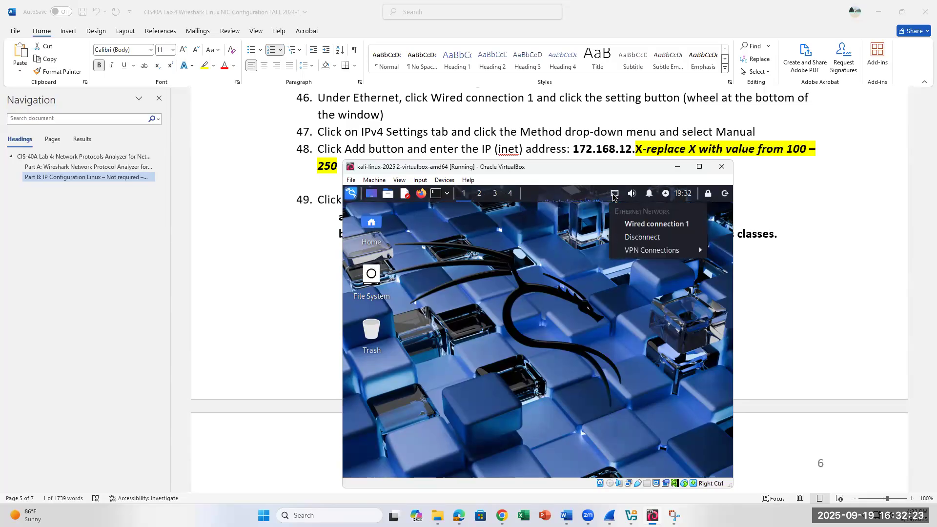
click(633, 228)
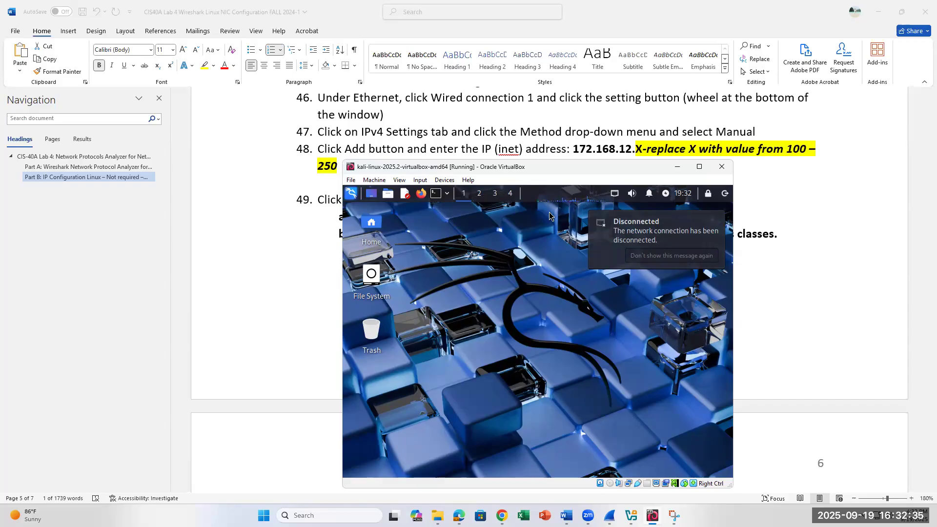
click(612, 197)
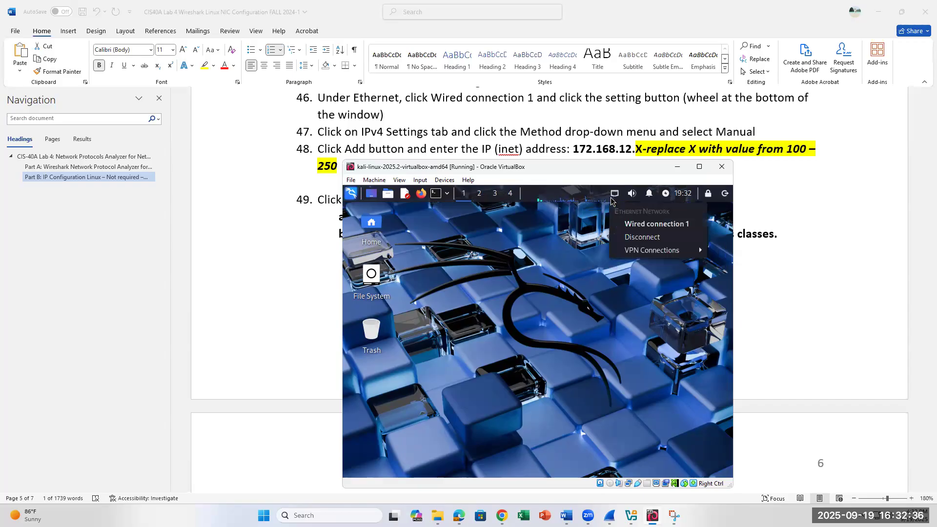
click(636, 226)
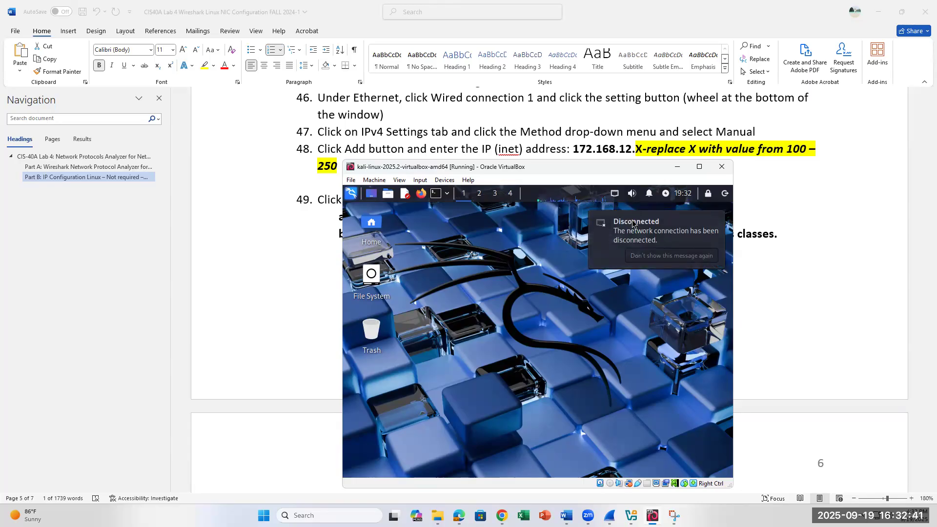
click(618, 197)
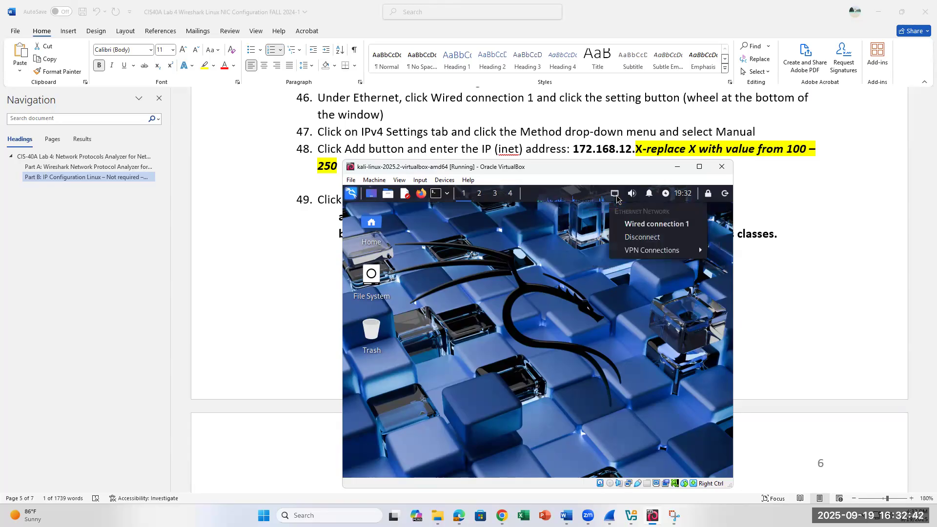
click(628, 229)
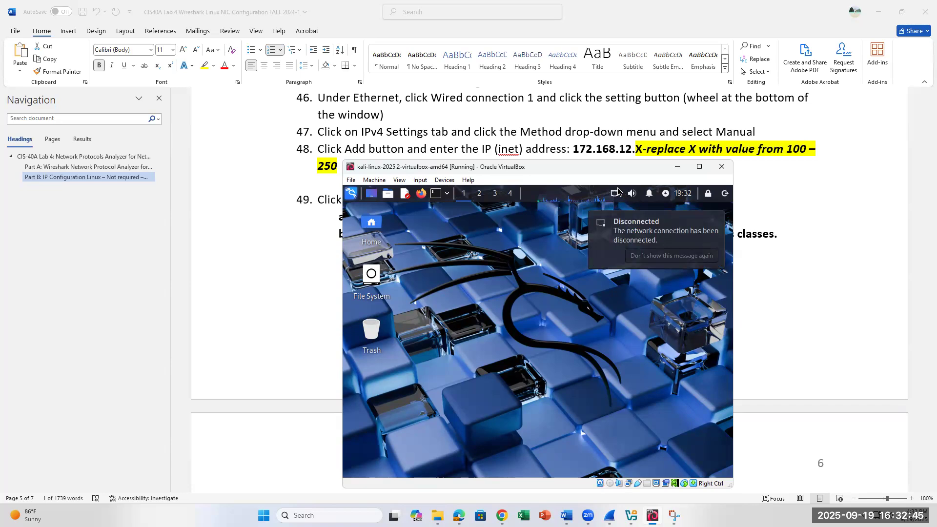
click(618, 196)
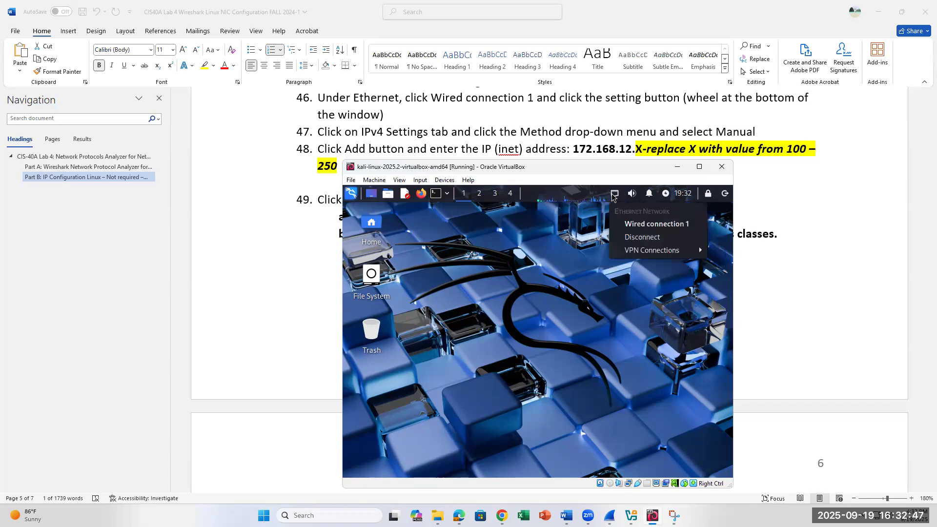
mouse_move(629, 255)
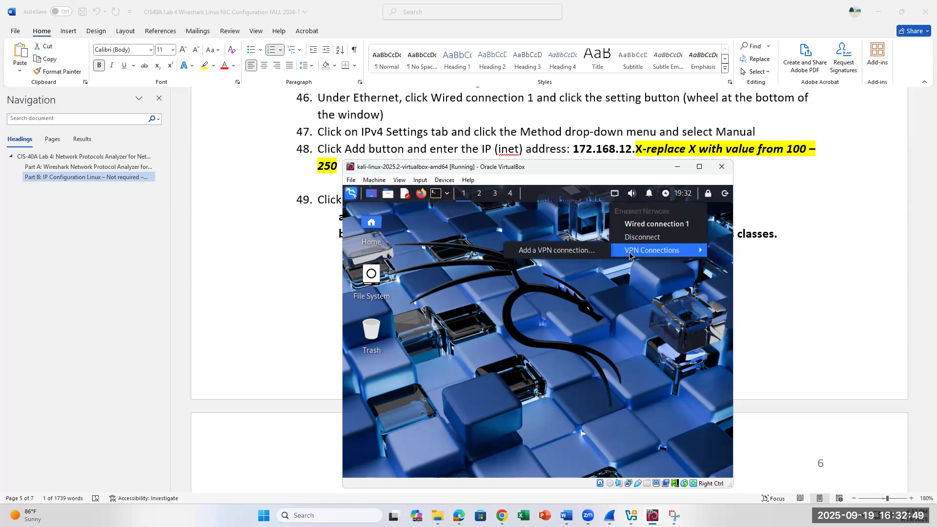
click(618, 195)
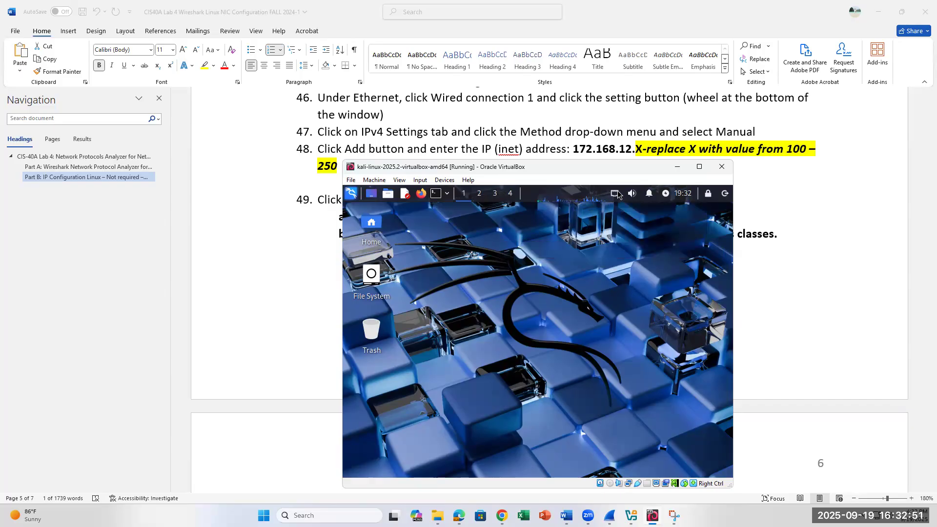
click(618, 195)
click(639, 224)
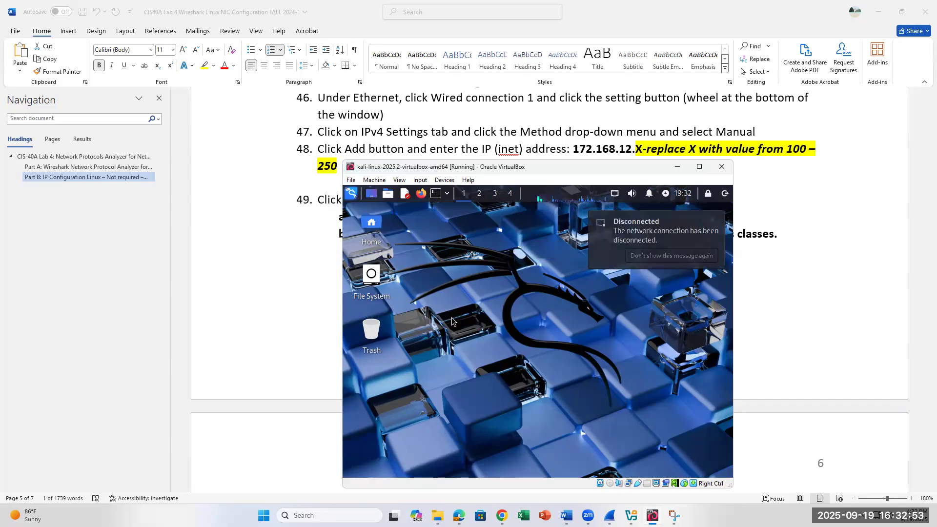
click(351, 193)
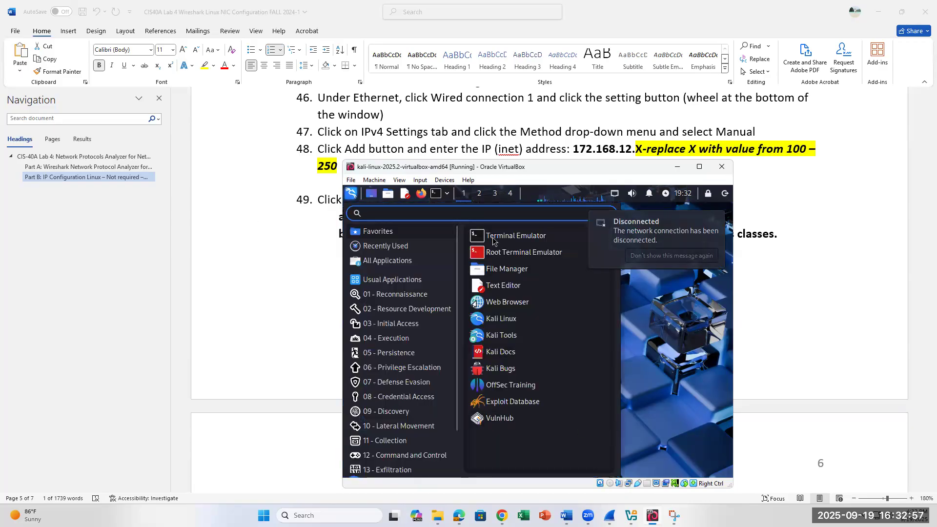
click(614, 197)
click(614, 198)
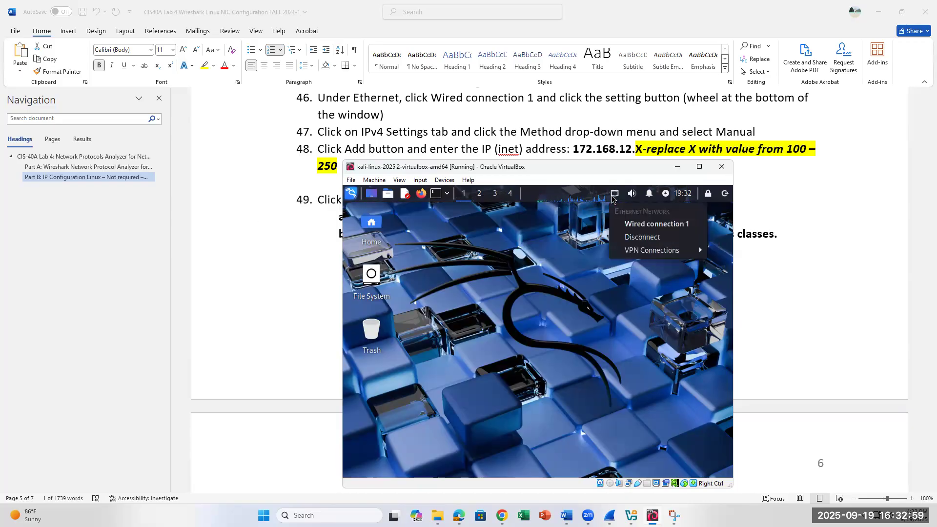
click(663, 225)
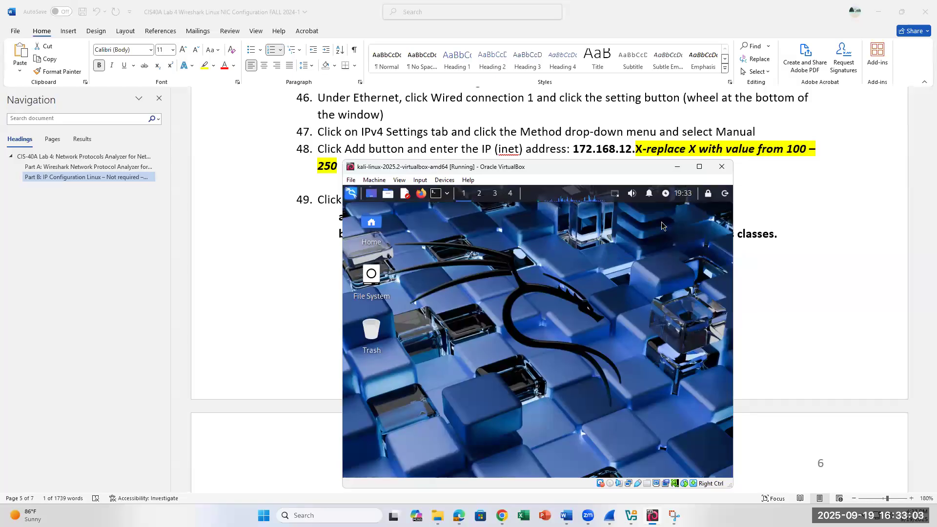
click(616, 194)
click(645, 353)
click(346, 181)
click(351, 180)
Step: Search the Kali applications for "network" and check instructions 44 to 46 in the Word lab document
click(351, 195)
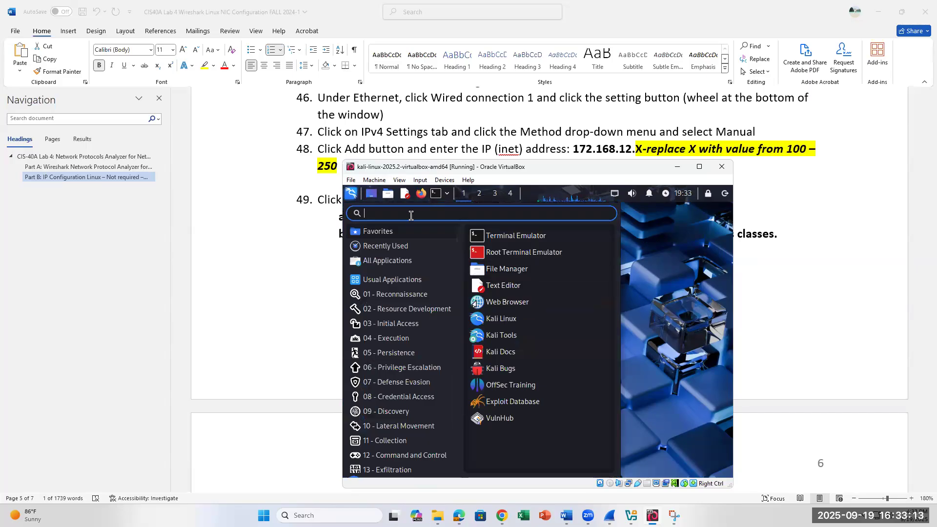
text(network)
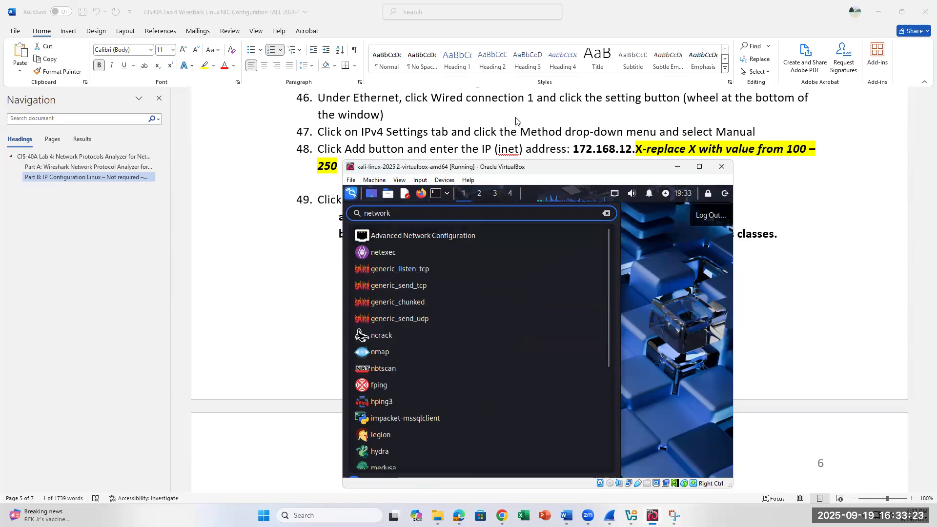
click(499, 116)
scroll(498, 116, up, 2)
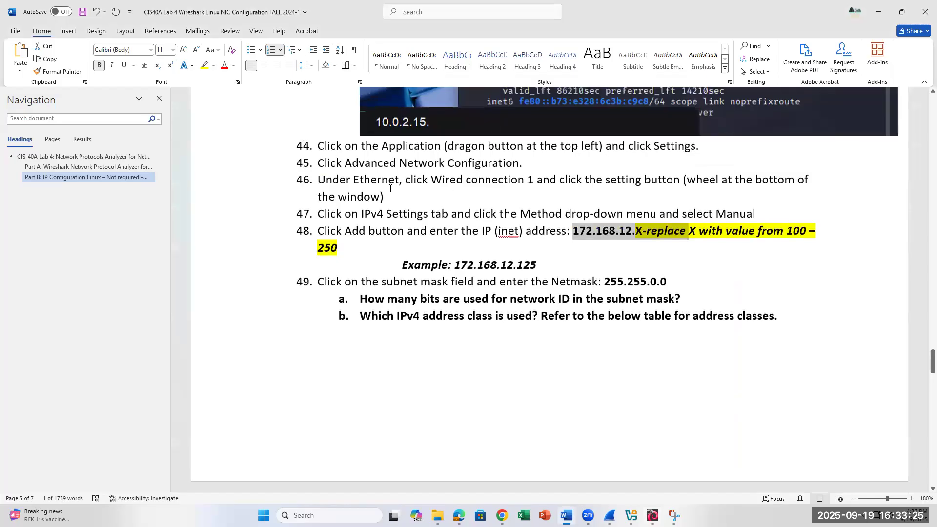
scroll(450, 185, up, 3)
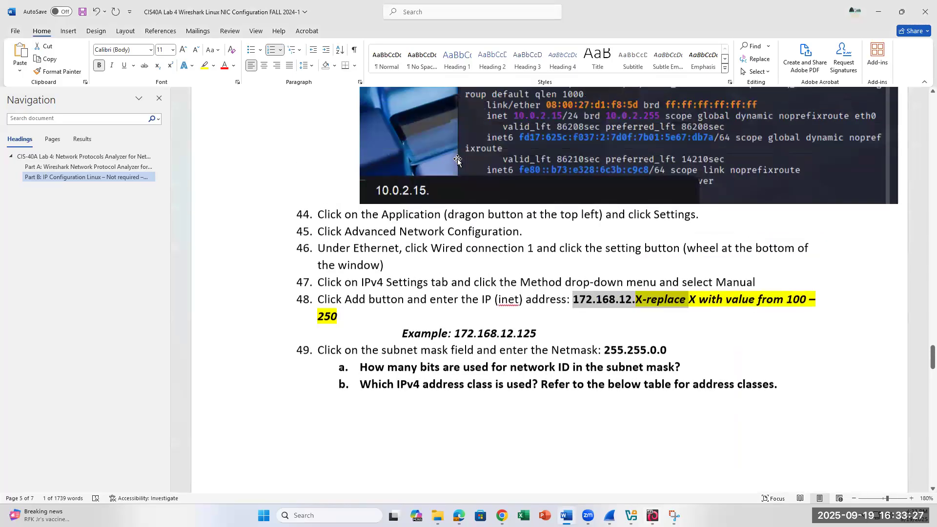
click(368, 311)
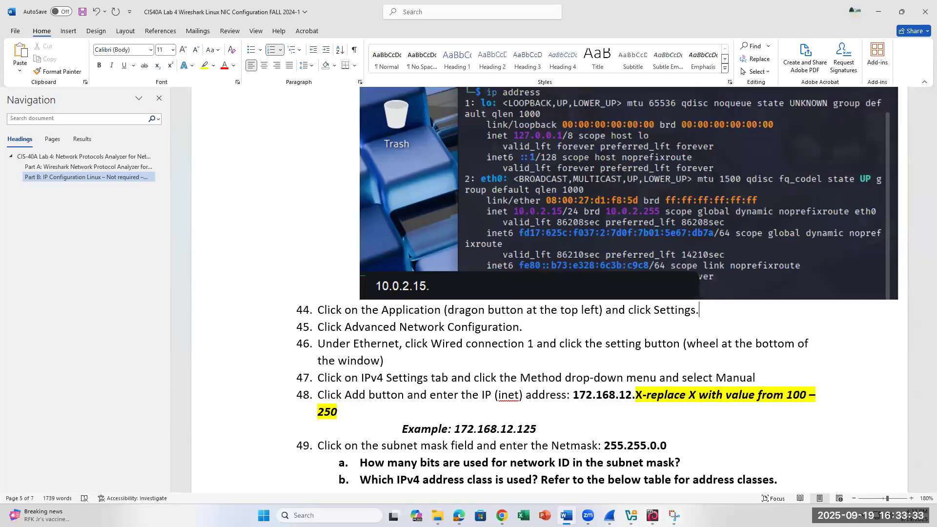
Step: Return to the Kali machine, search its applications for "network" and open Advanced Network Configuration
click(653, 516)
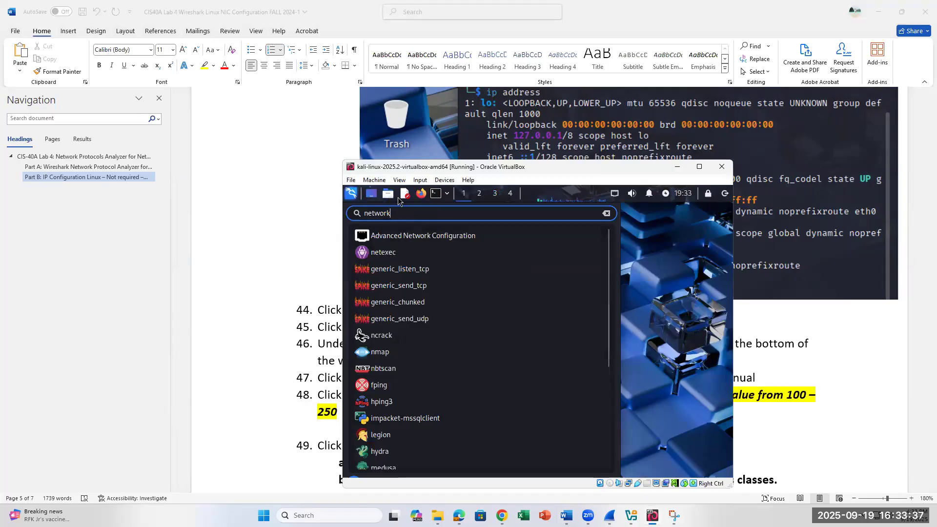
click(350, 194)
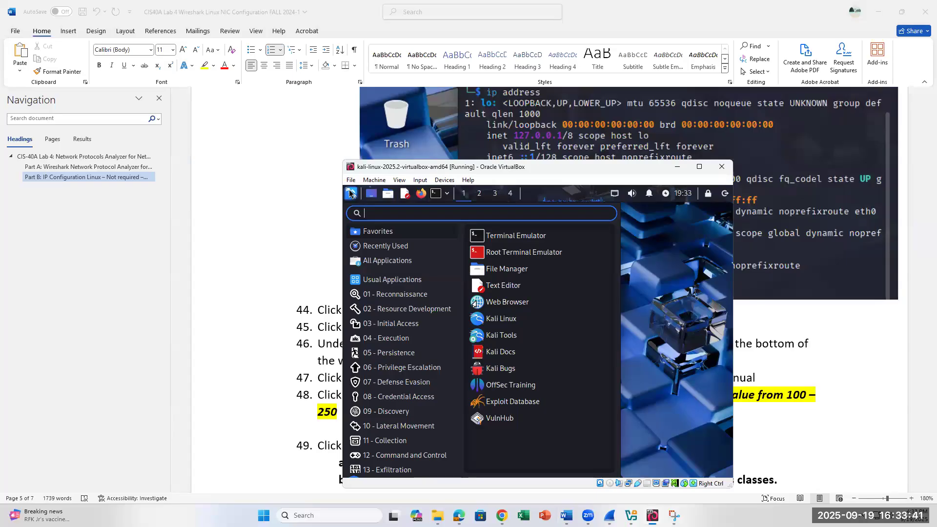
scroll(406, 312, down, 2)
click(408, 317)
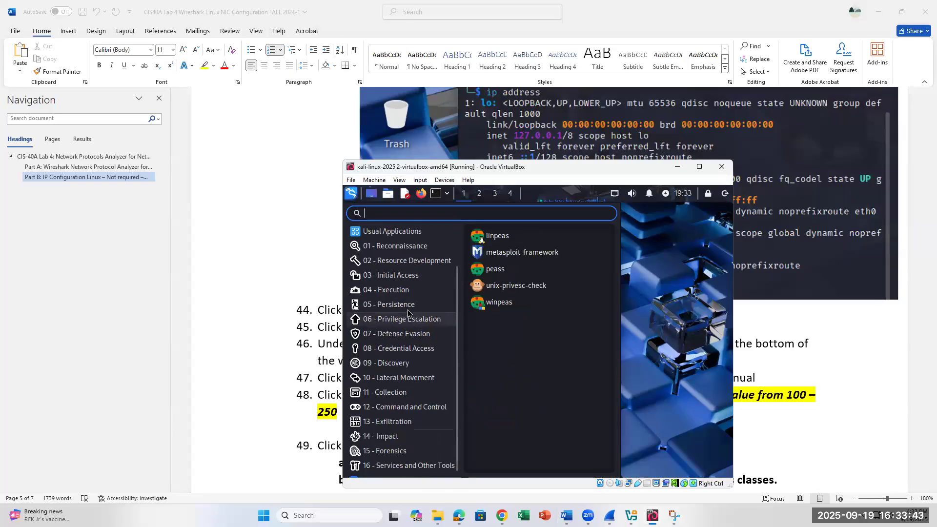
scroll(408, 315, up, 2)
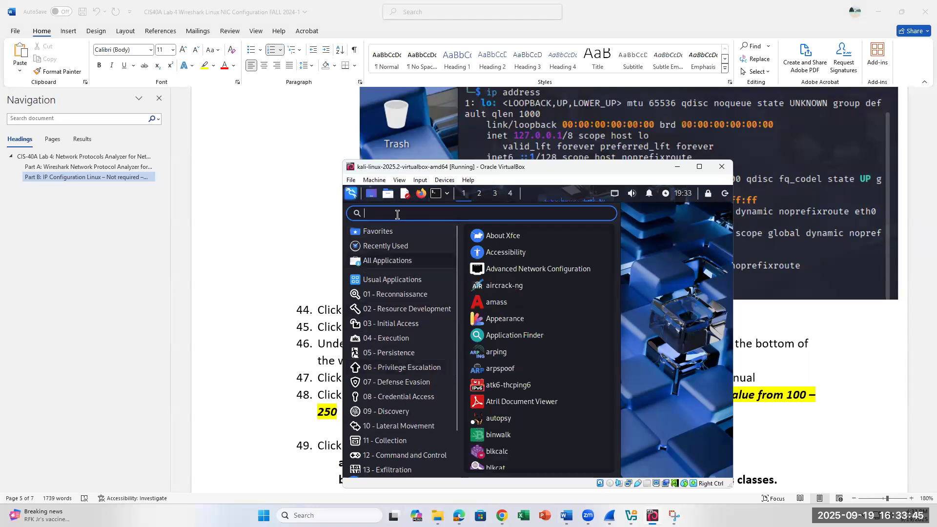
text(network)
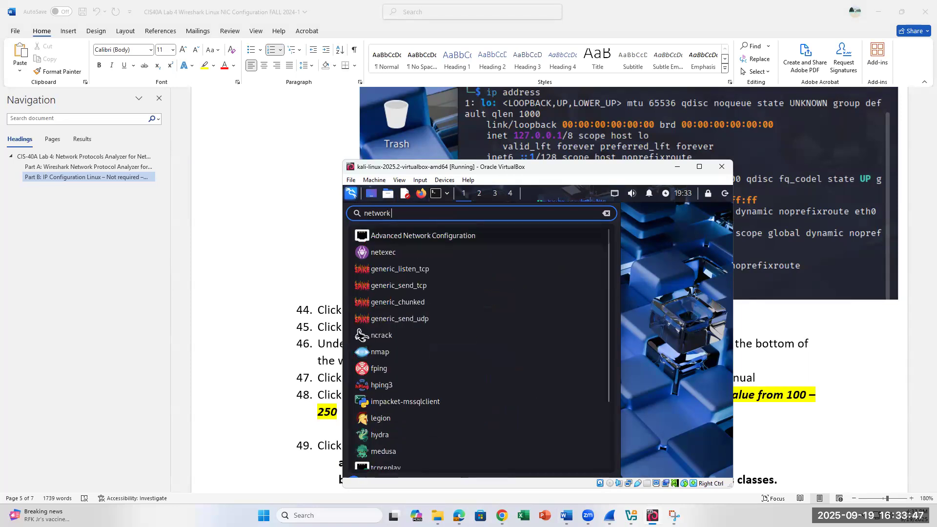
click(393, 237)
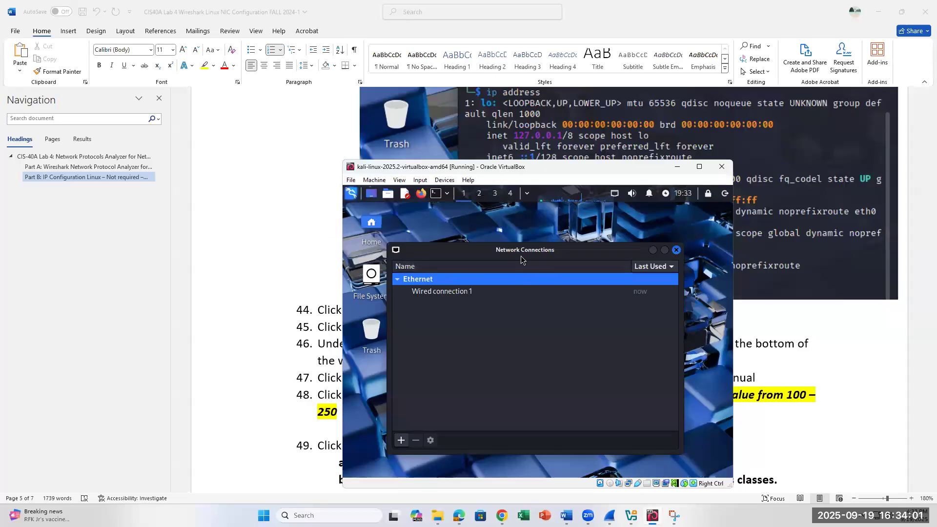
Step: Start an empty static address entry in the IPv4 settings of Wired connection 1, and close the network windows without saving
drag(525, 250, 539, 217)
click(453, 258)
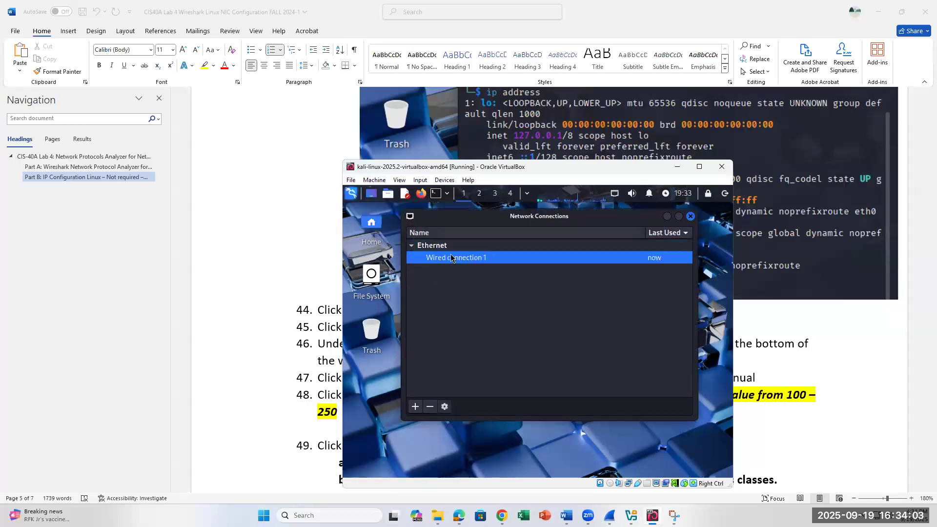
double_click(628, 262)
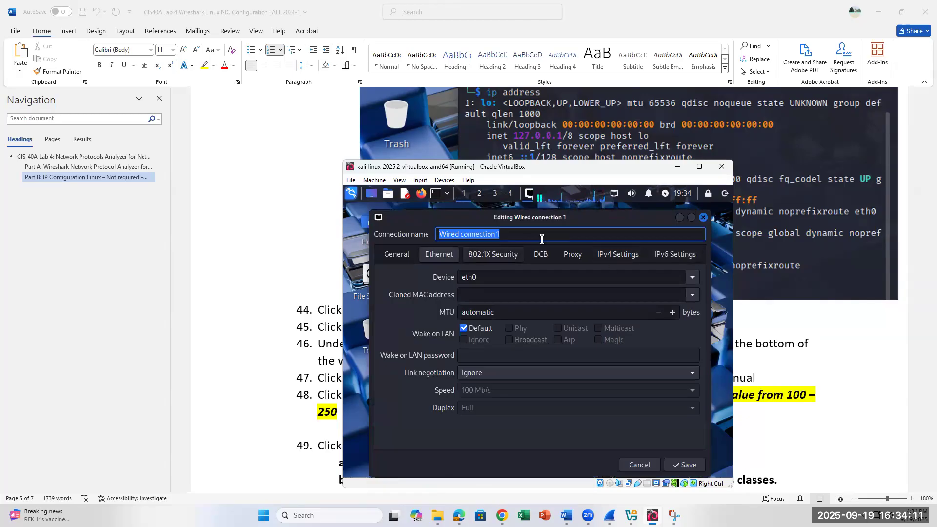
click(611, 257)
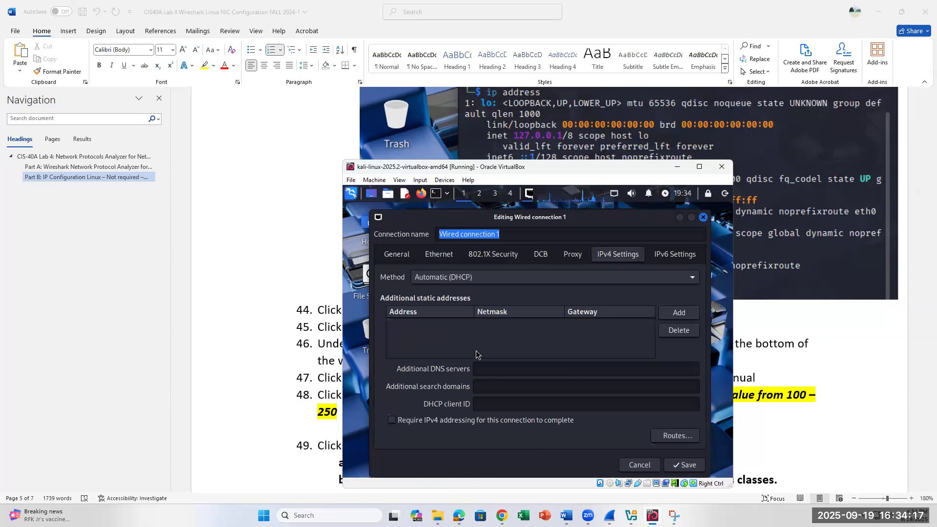
click(680, 313)
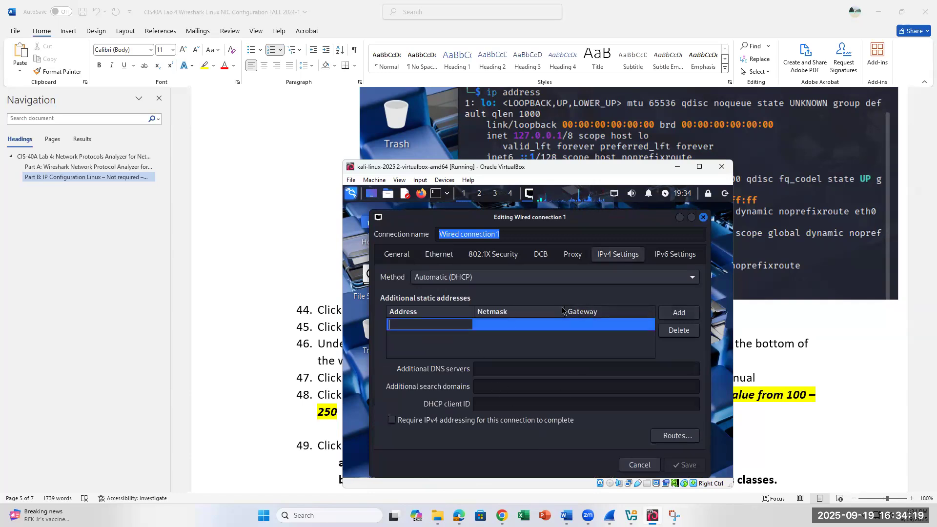
click(703, 218)
click(690, 216)
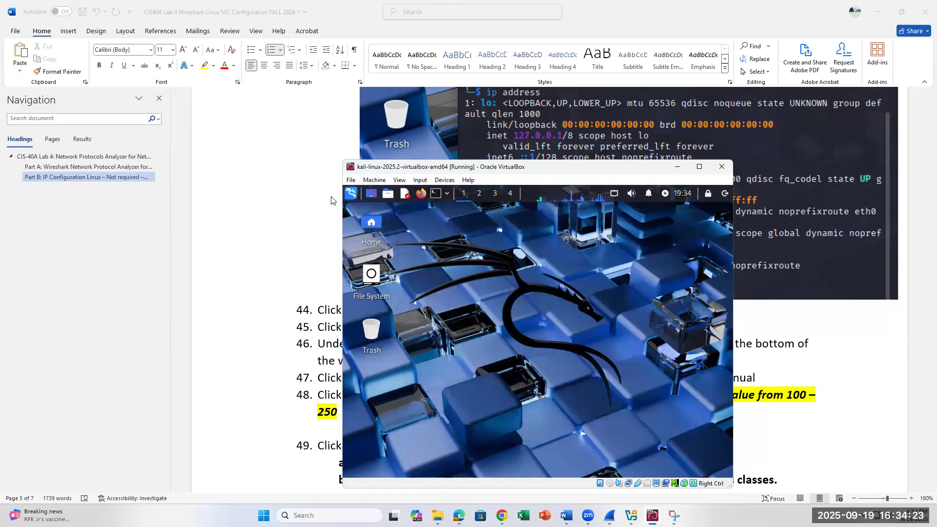
Step: Find Advanced Network Configuration by searching for "network" and open the IPv4 settings of Wired connection 1
click(351, 194)
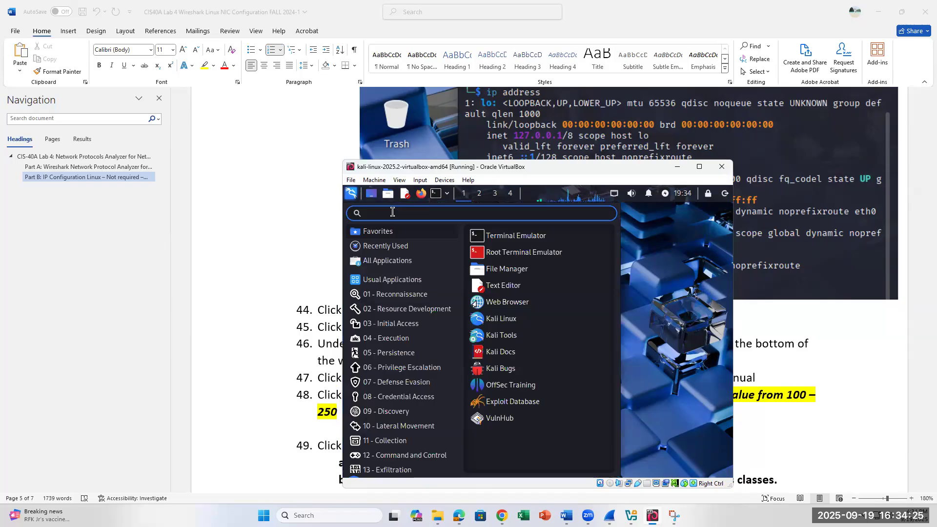
text(network)
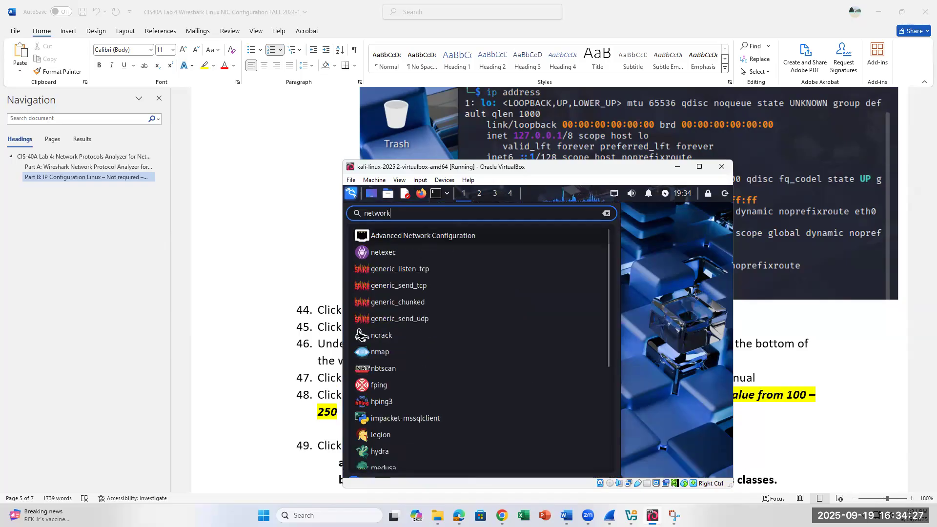
click(388, 238)
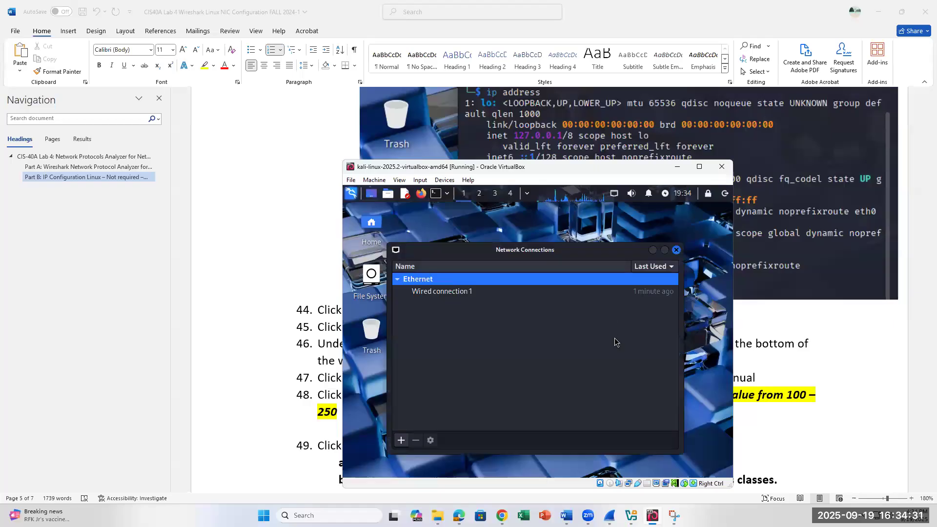
click(424, 293)
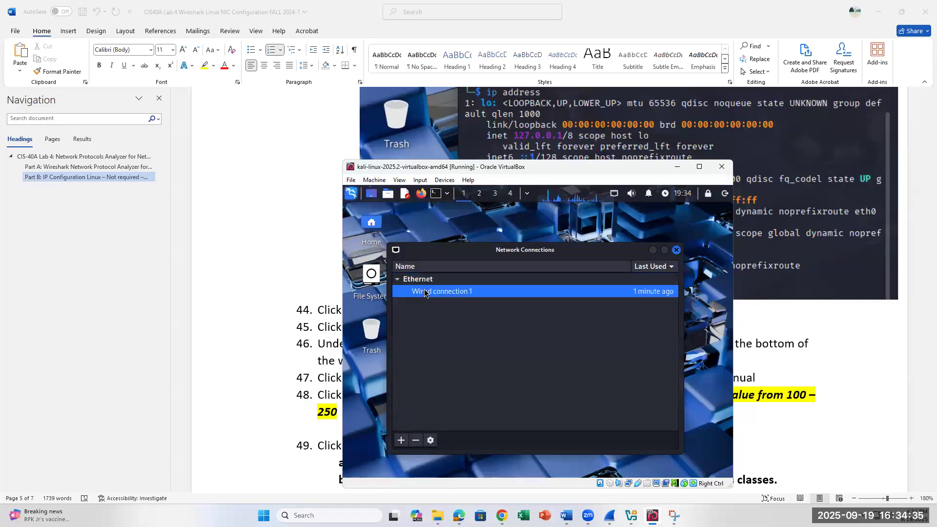
double_click(424, 292)
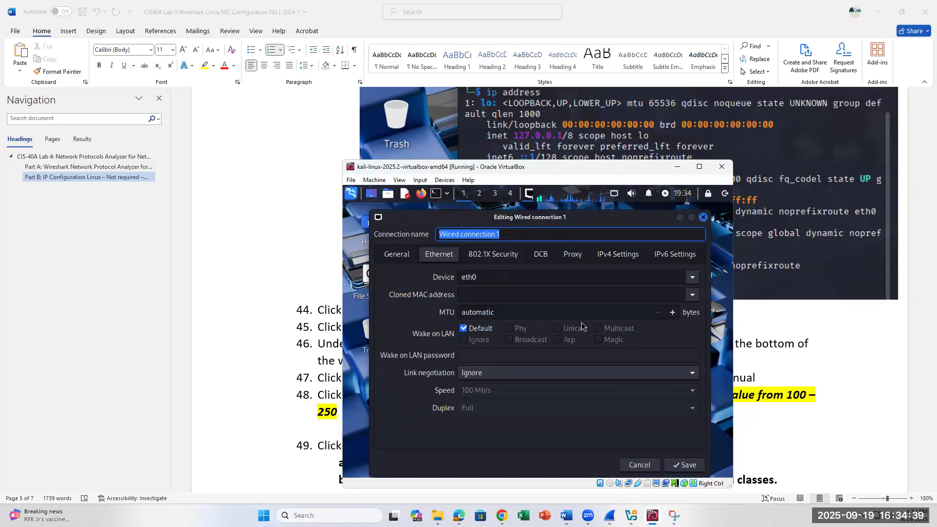
click(619, 257)
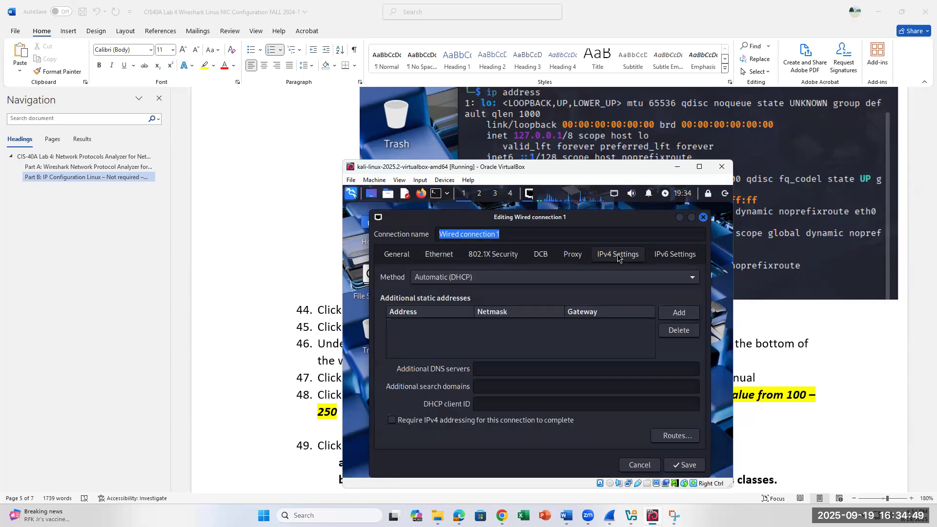
Step: Add a static address entry with the address 172.168.12.103, following instruction 48 of the lab document
click(684, 315)
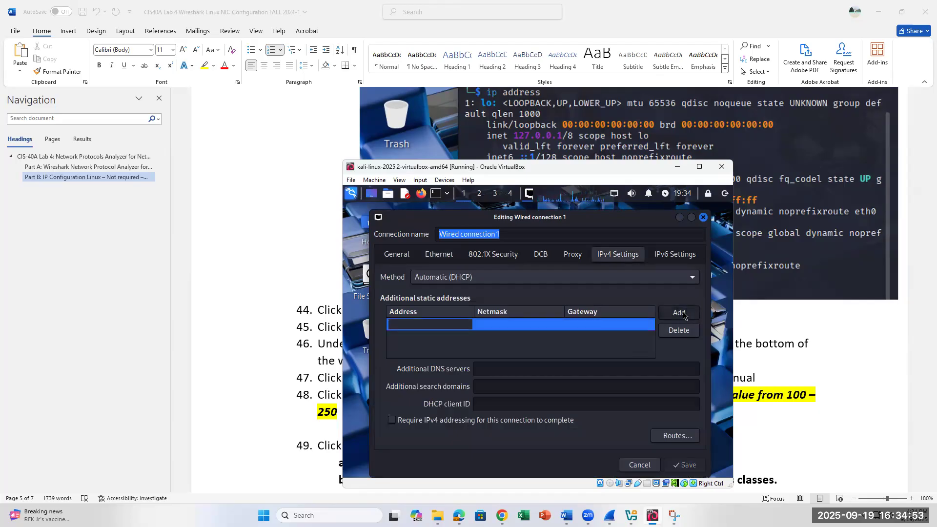
scroll(259, 356, down, 3)
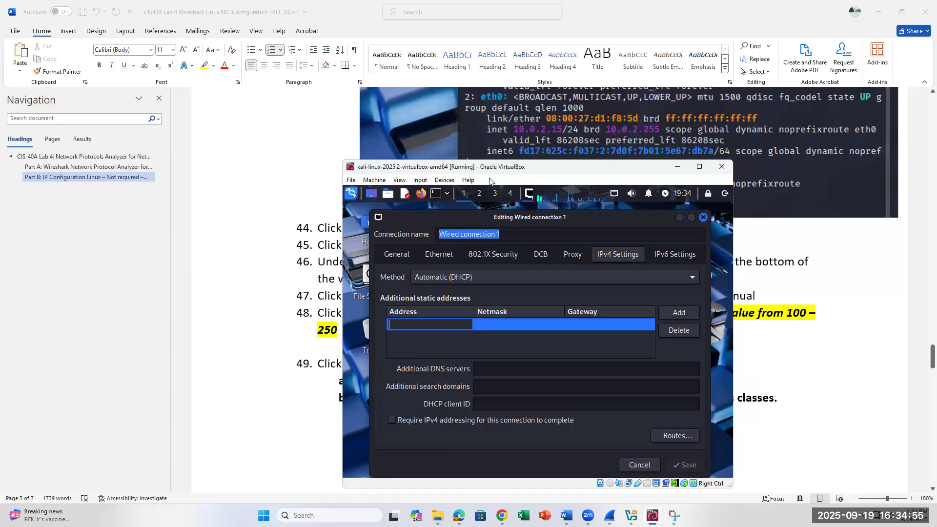
drag(492, 170, 470, 300)
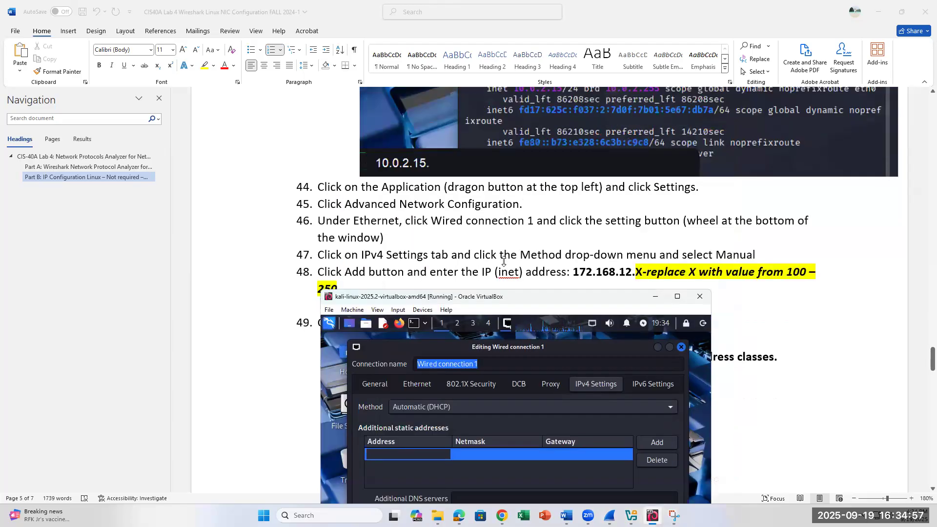
scroll(504, 261, down, 3)
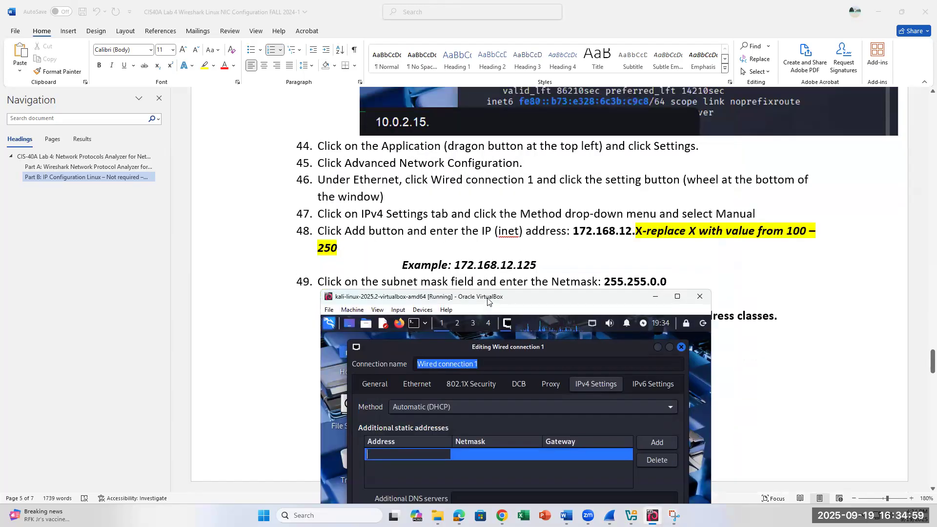
drag(487, 301, 503, 268)
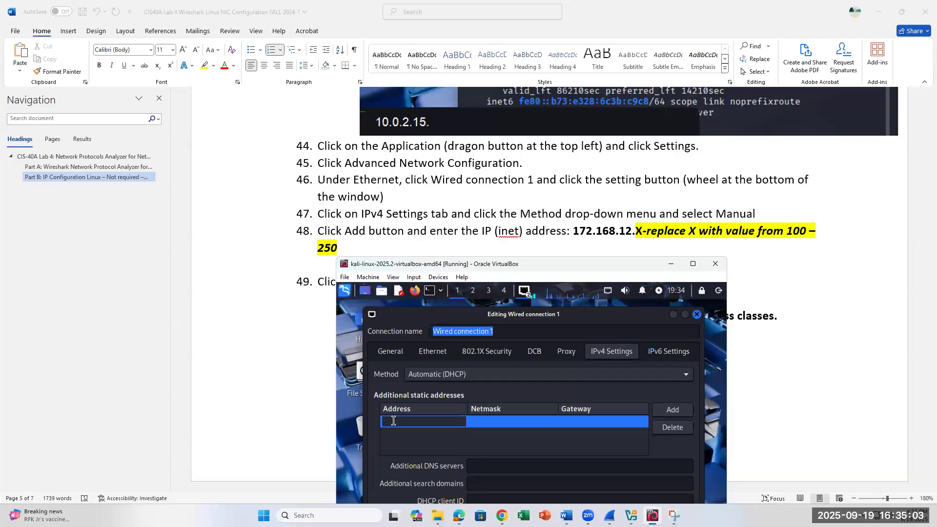
text(172)
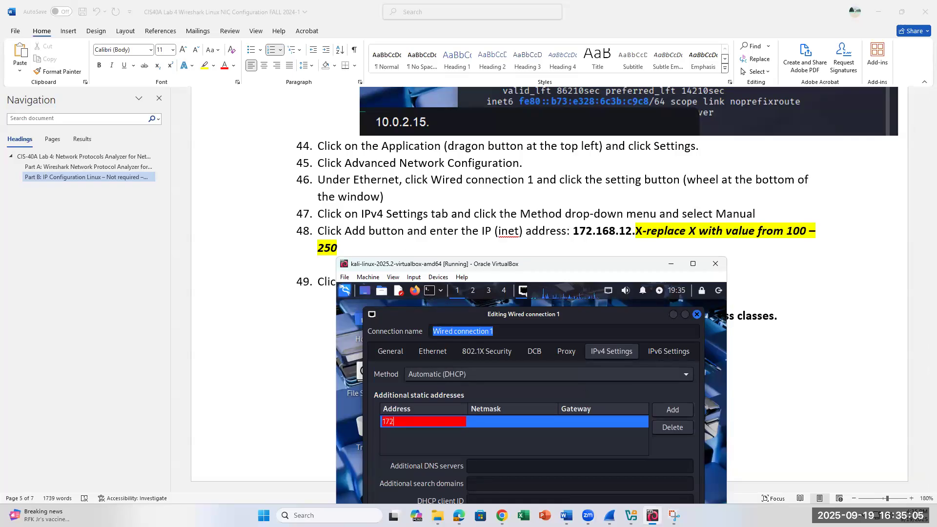
text(.168.12.)
text(103)
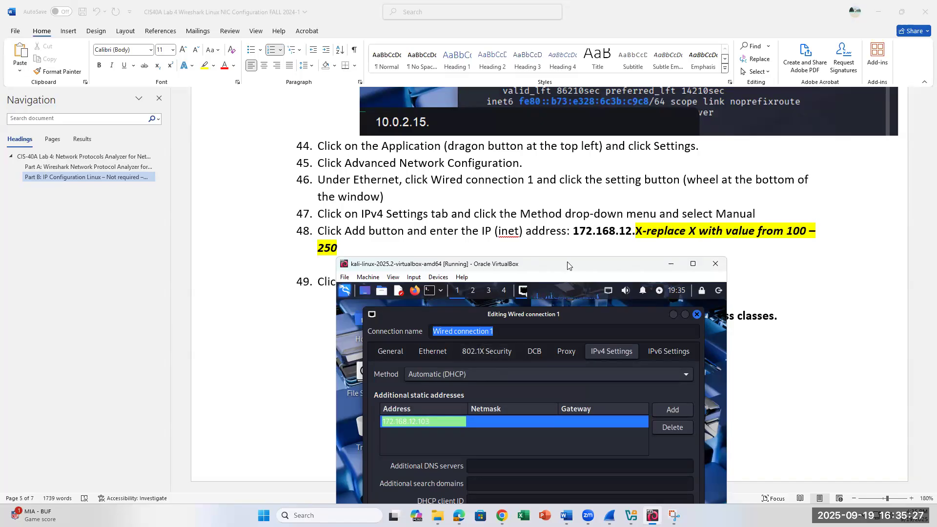
Step: Set the netmask of the new static address entry to 255.255.0.0
drag(568, 266, 718, 144)
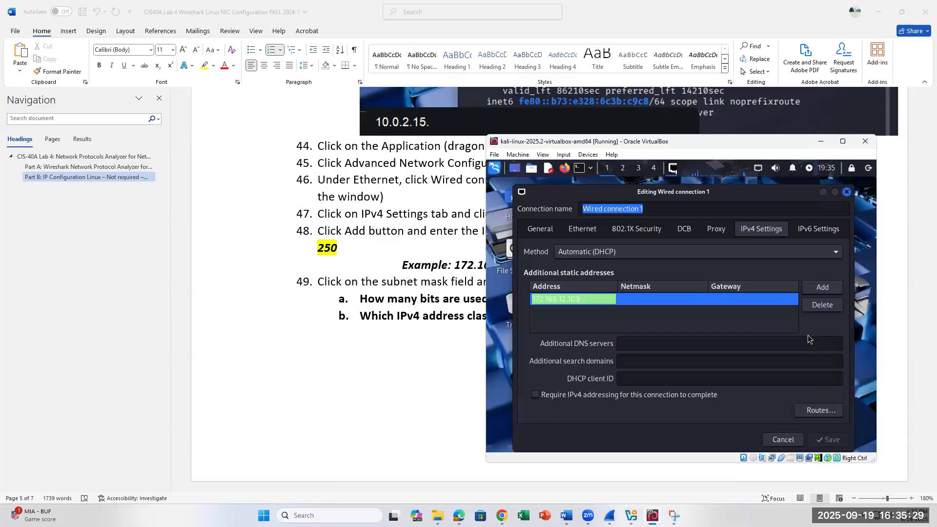
click(641, 298)
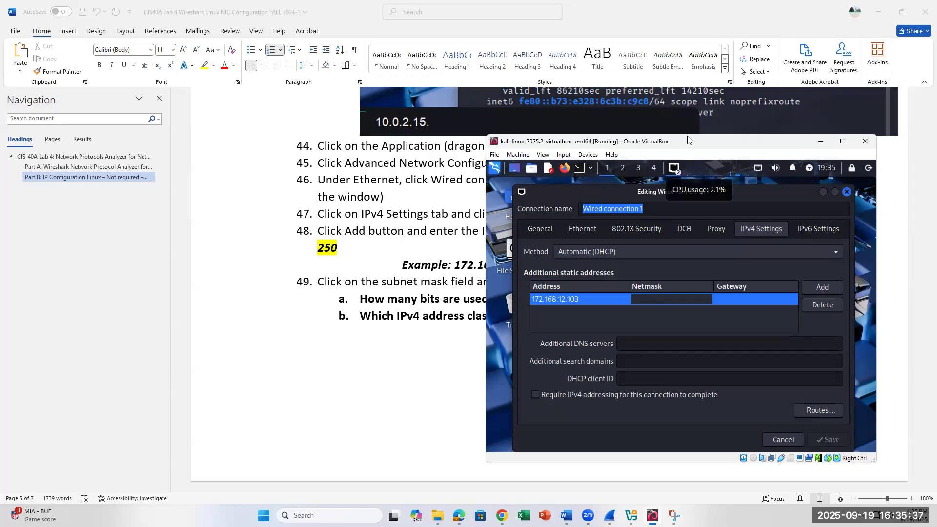
drag(688, 140, 605, 247)
text(255.25)
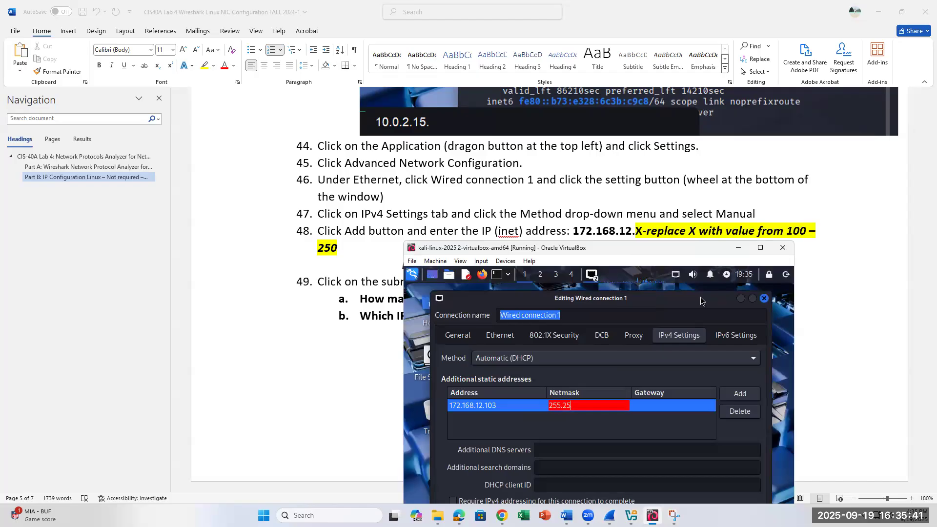
text(5.0.0)
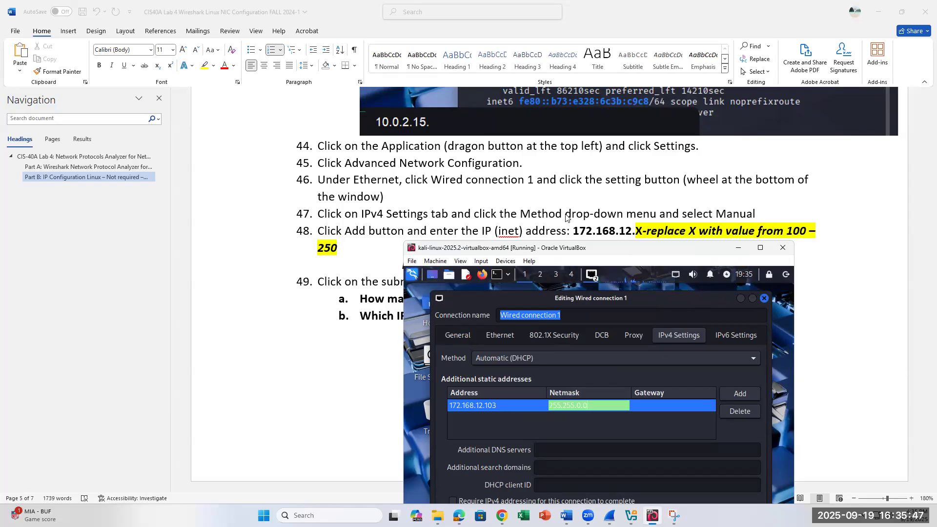
Step: Highlight the "172.168" part of the example address under instruction 48 in pink in the Word lab document
scroll(566, 217, down, 2)
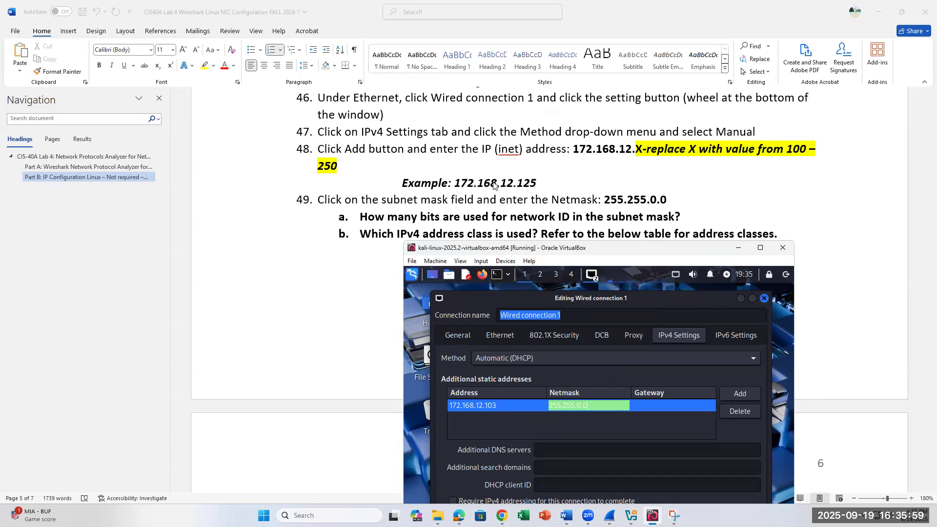
click(471, 186)
drag(454, 184, 494, 180)
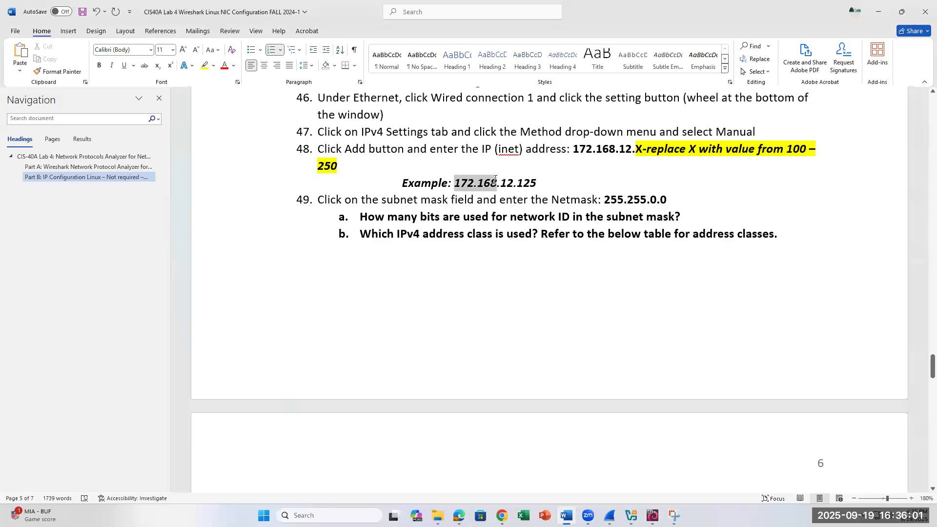
key(ctrl+alt+h)
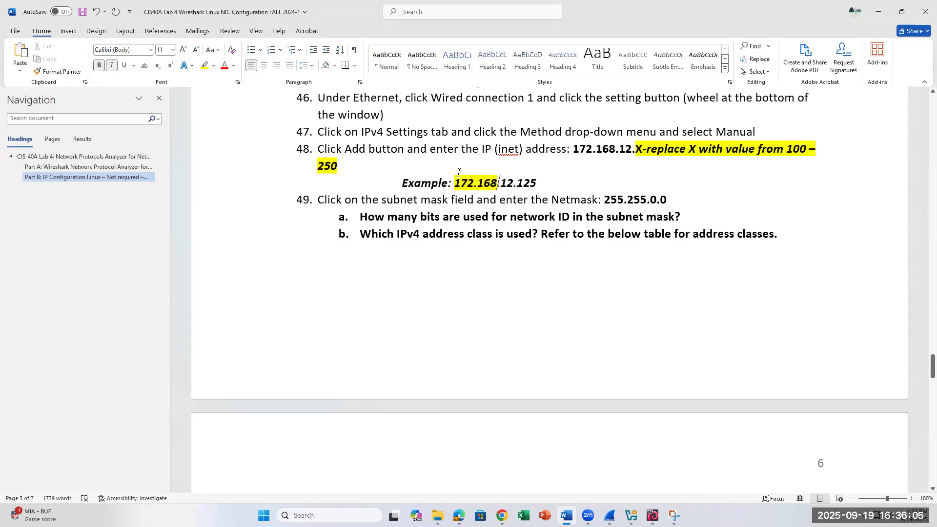
drag(454, 184, 496, 184)
click(214, 65)
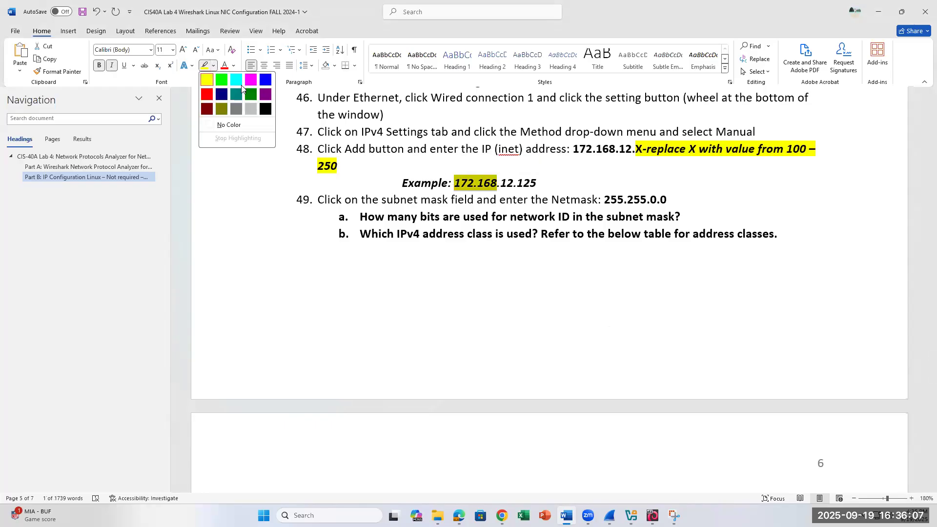
click(251, 79)
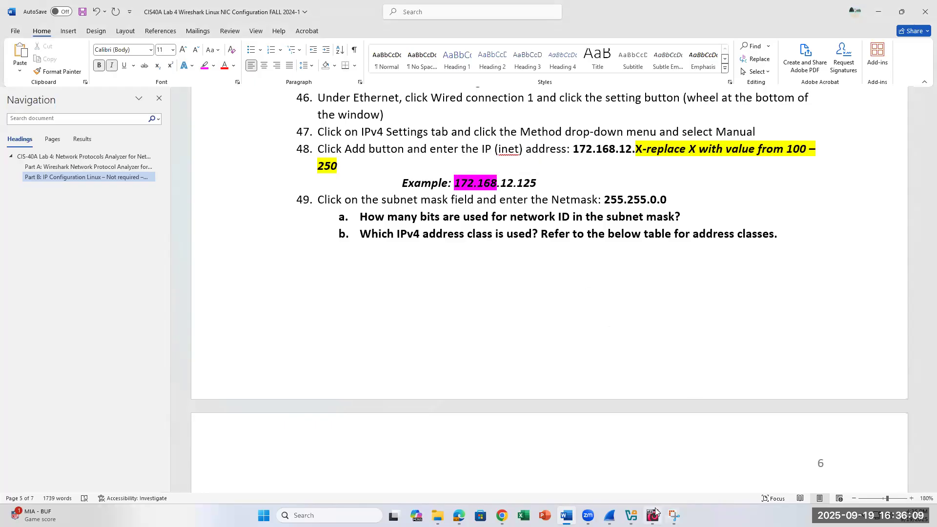
Step: Return to the Kali machine and set the gateway of the static address entry to 172.168.12.1
click(654, 513)
click(605, 407)
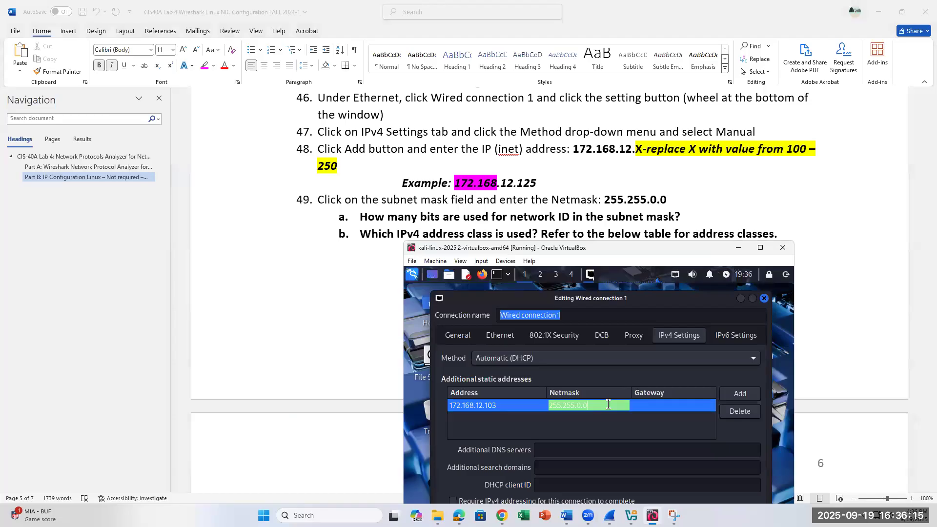
key(Tab)
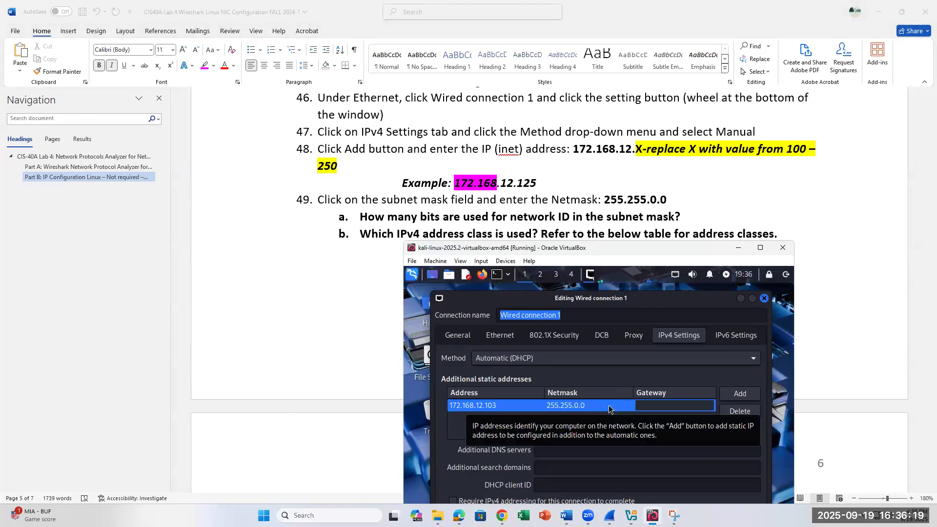
text(172.168.12.1)
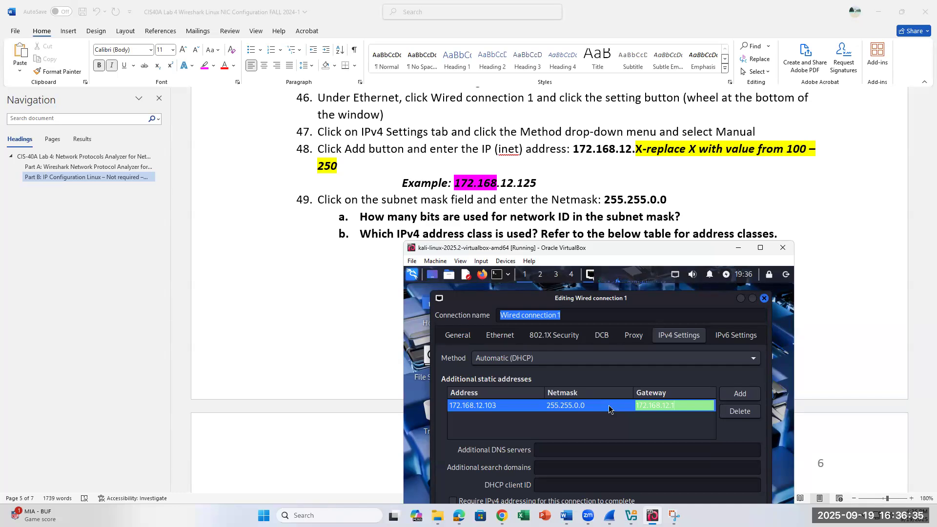
Step: Switch the IPv4 method of Wired connection 1 to Manual and save the connection
scroll(663, 353, down, 2)
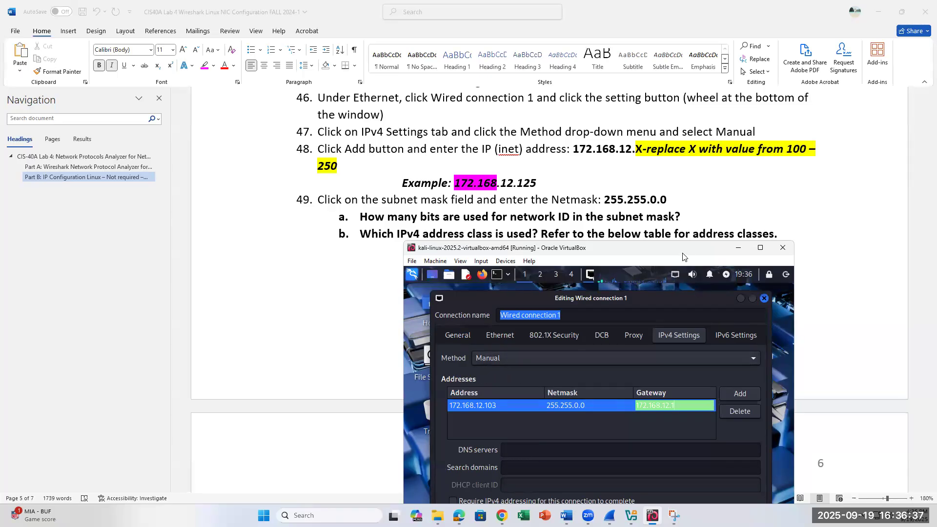
drag(686, 255, 781, 185)
click(840, 476)
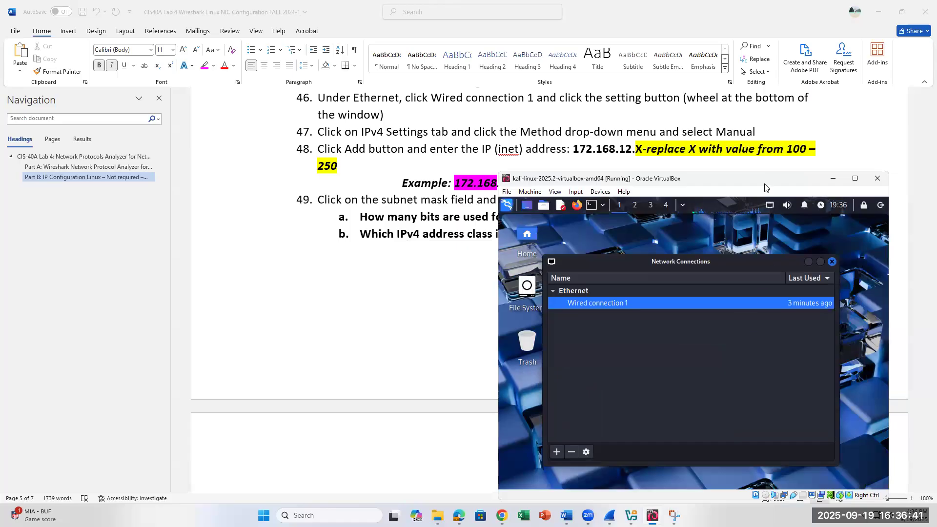
Step: Close the Network Connections window on the Kali machine without logging out
drag(765, 183, 740, 264)
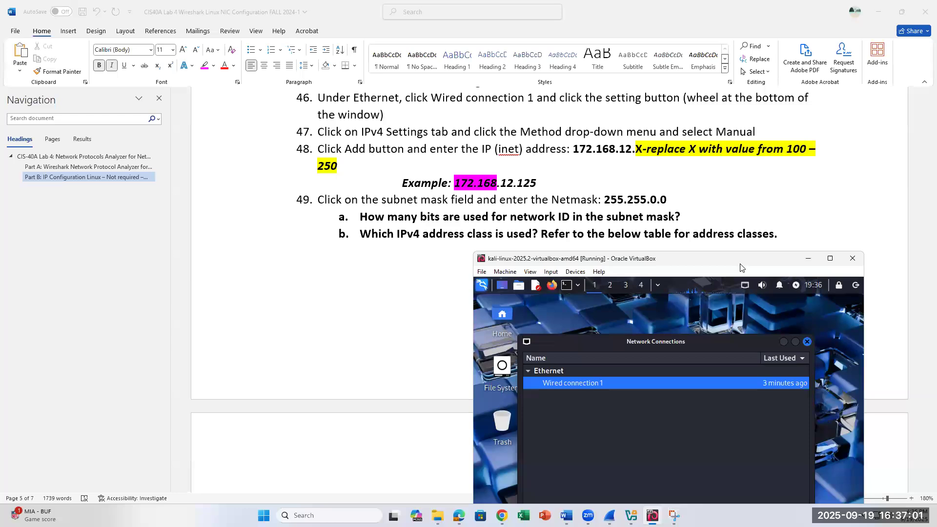
click(855, 285)
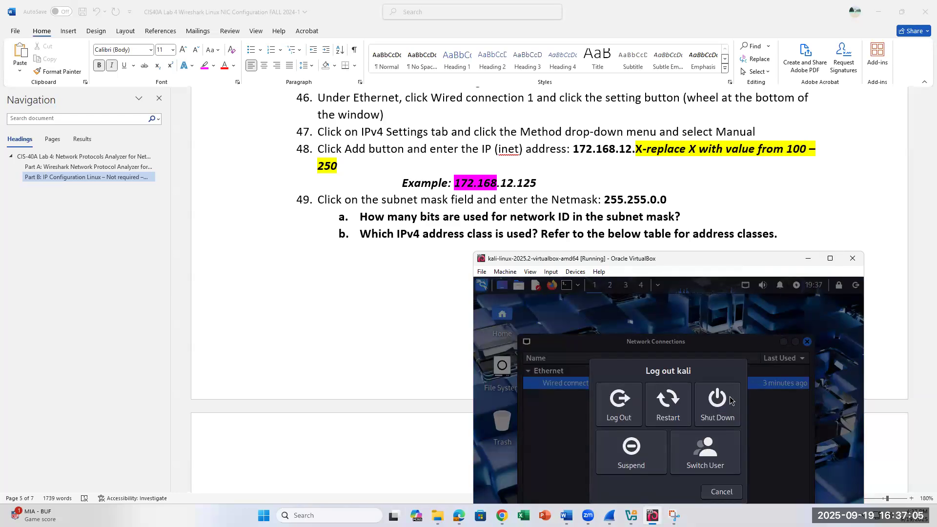
click(728, 491)
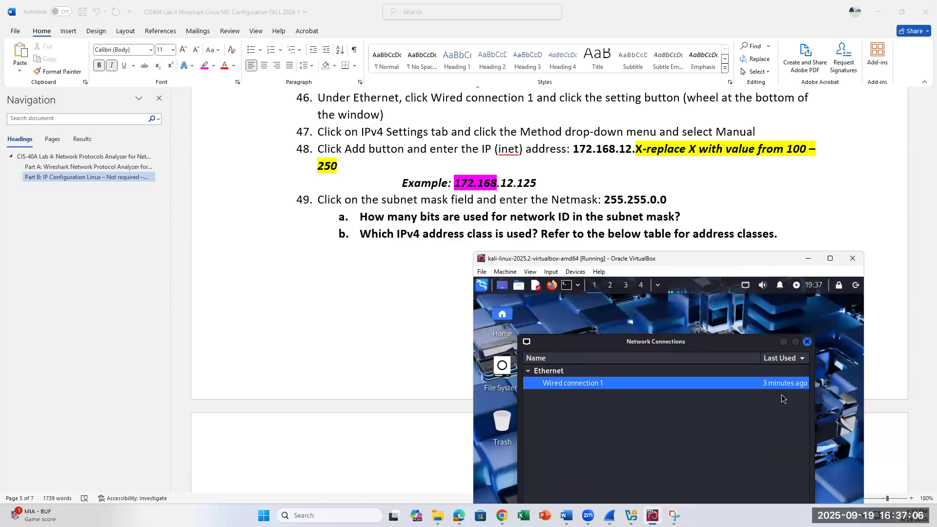
click(808, 342)
drag(670, 262, 691, 208)
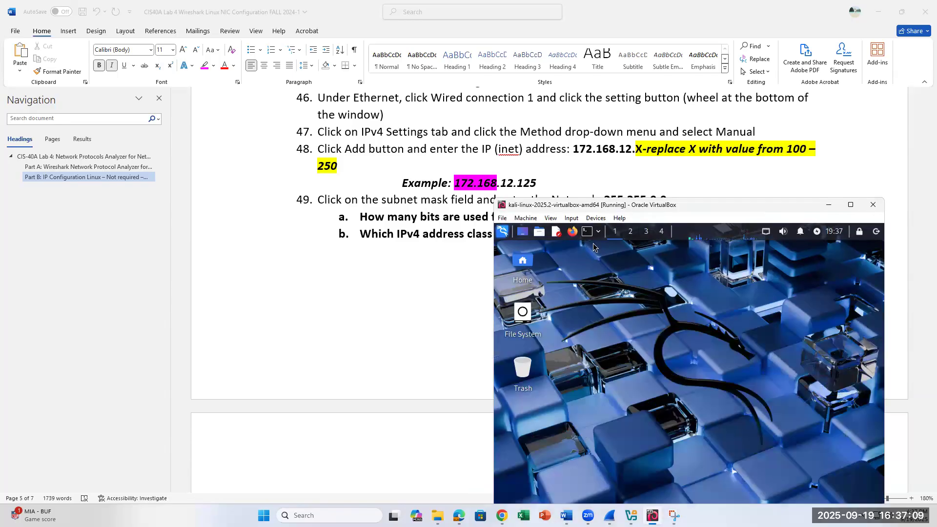
Step: Open a terminal on the Kali machine and run the ip address command to check its addresses
click(588, 232)
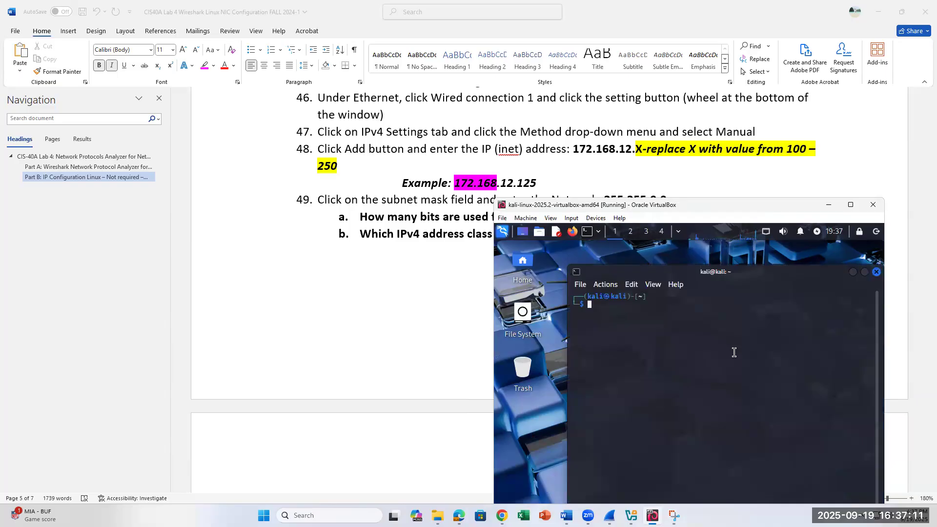
text(ip)
key(Right)
key(Return)
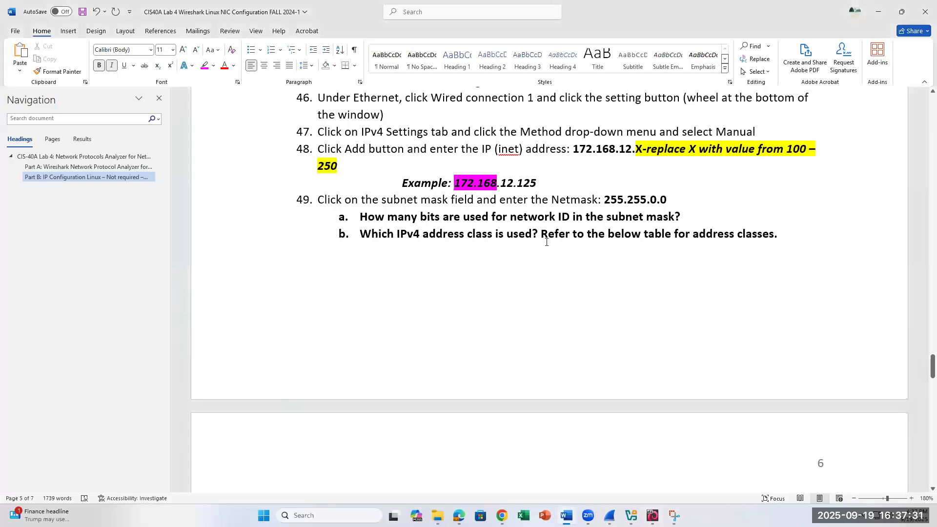
Step: Answer question 49a in the Word lab document about the number of network ID bits with "16"
scroll(547, 239, down, 1)
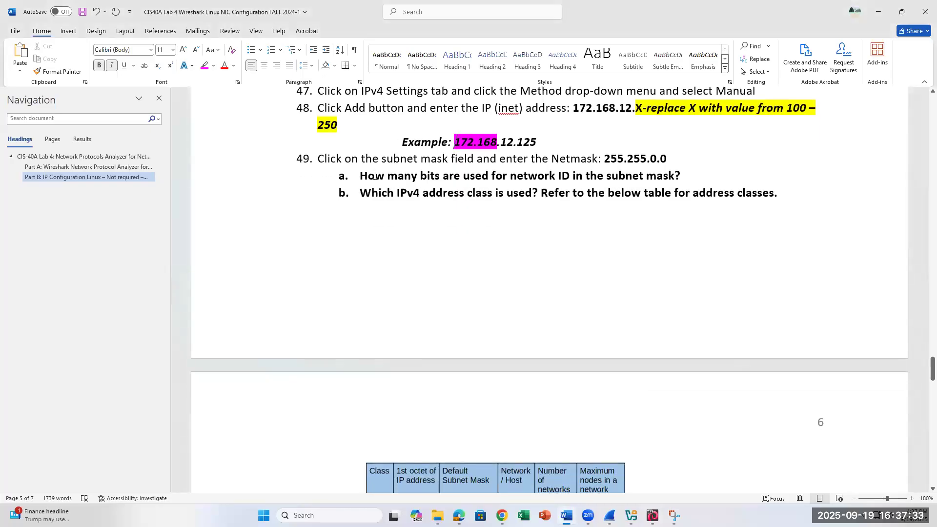
drag(377, 176, 579, 169)
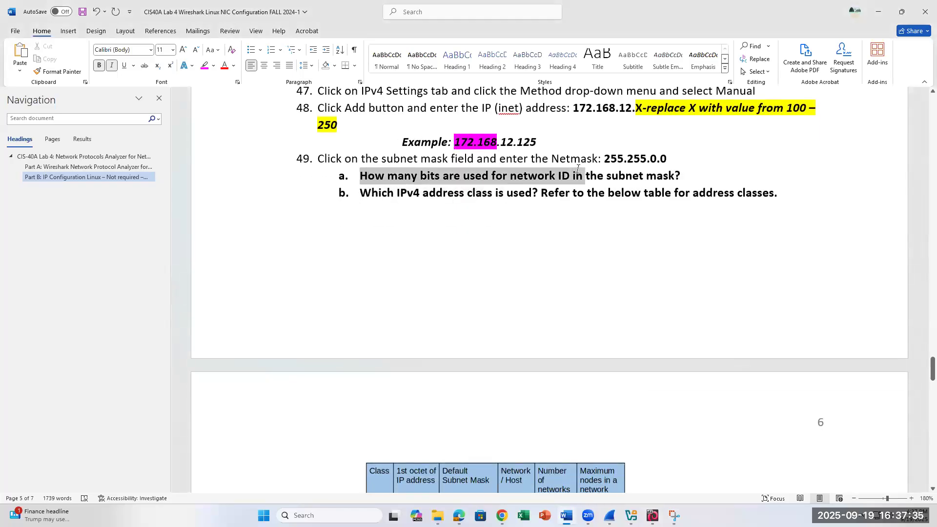
drag(456, 142, 478, 141)
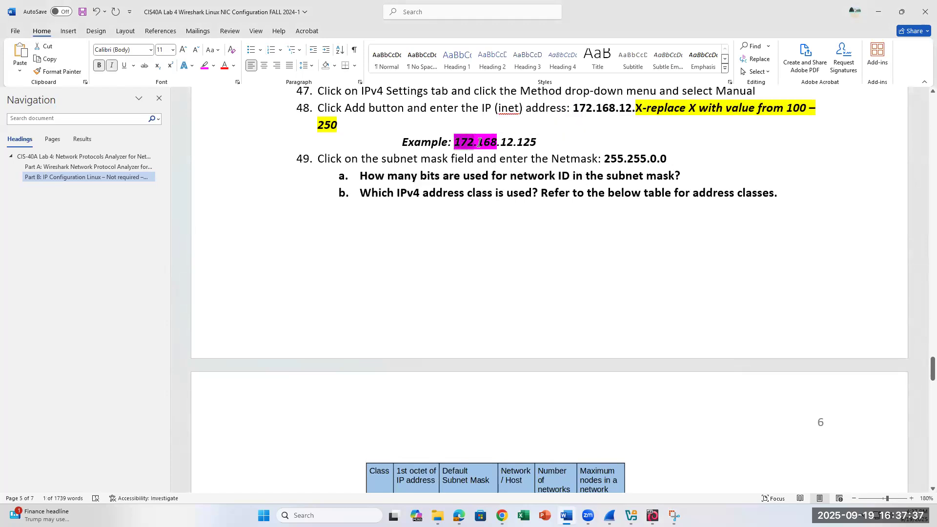
click(701, 176)
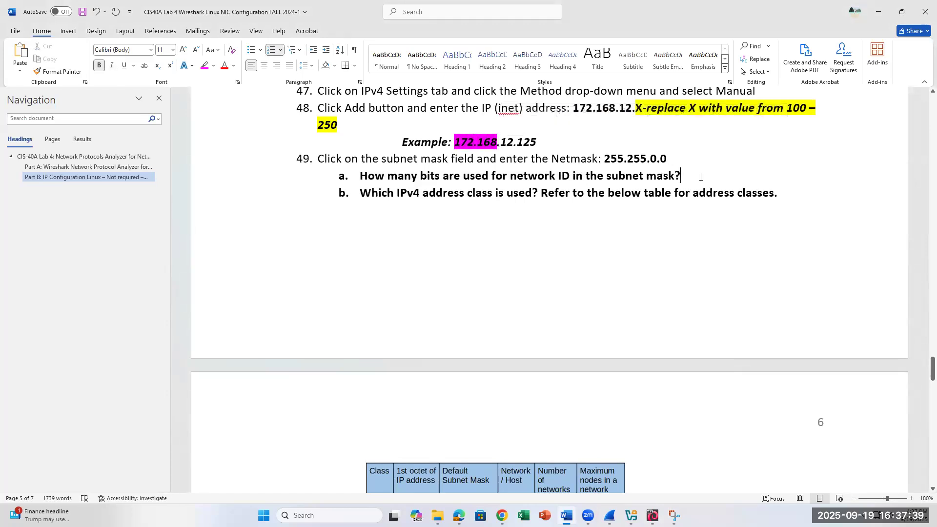
text(16)
Step: Answer question 49b about the IPv4 address class with "Class B" and check the address class table and following instructions
click(363, 193)
drag(447, 142, 497, 142)
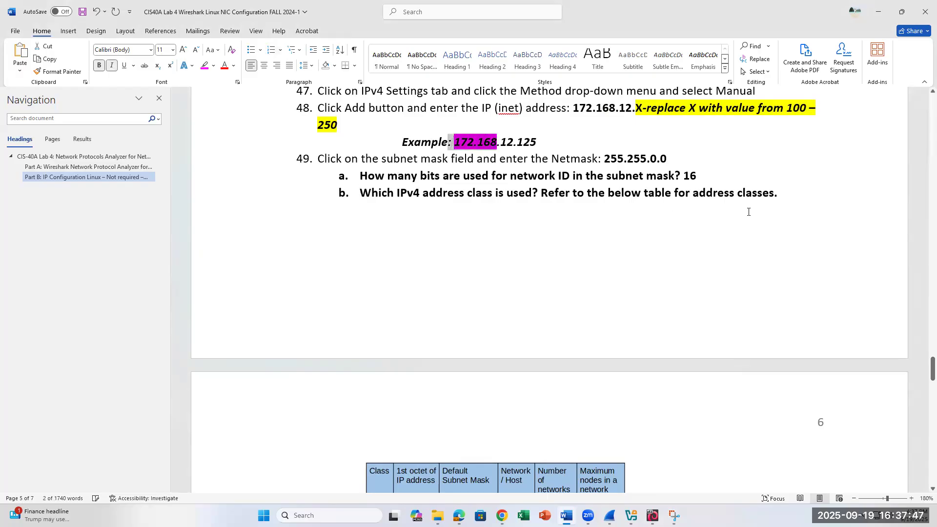
click(794, 193)
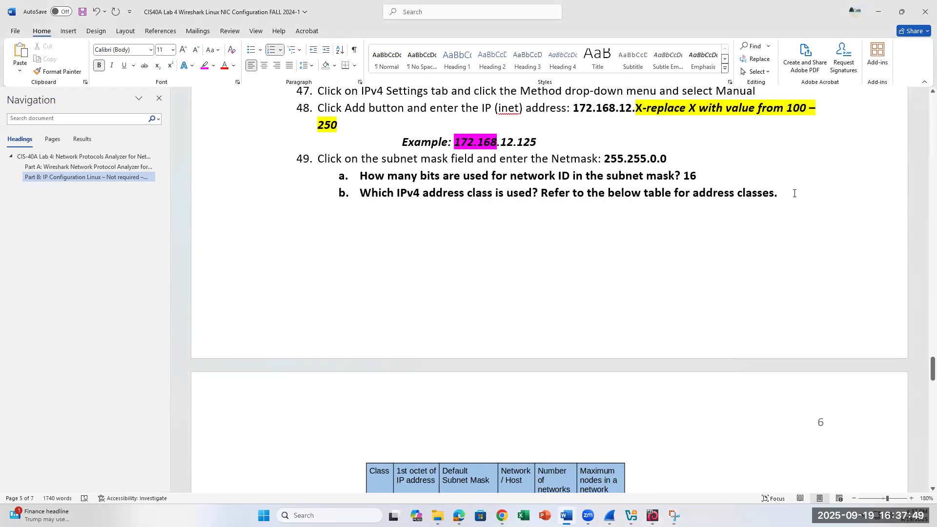
text(Class B)
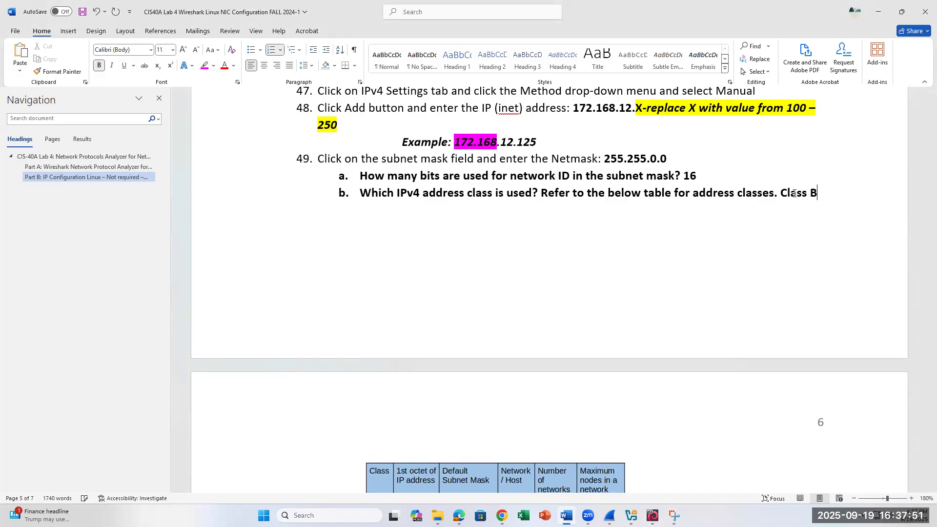
scroll(794, 193, down, 6)
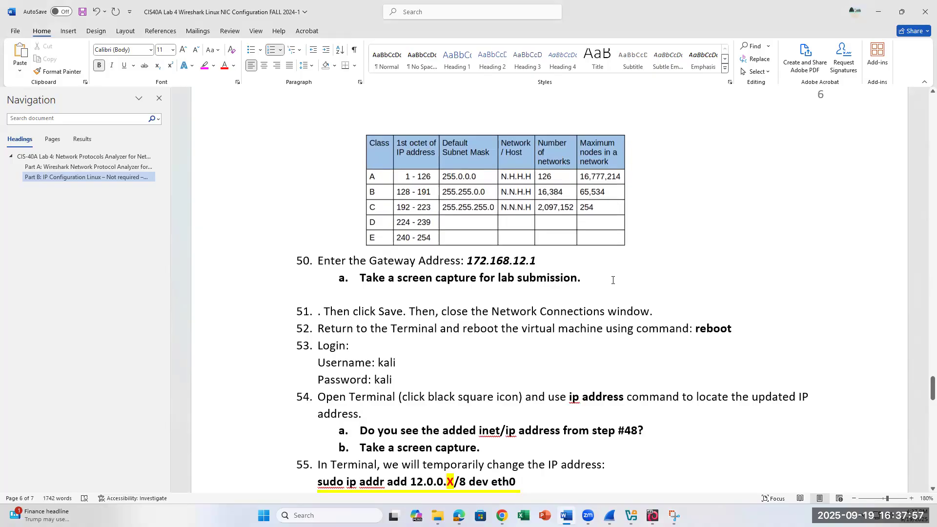
Step: Check the gateway address and reboot instructions in the lab document, and restart the Kali machine with the reboot command
drag(554, 261, 466, 261)
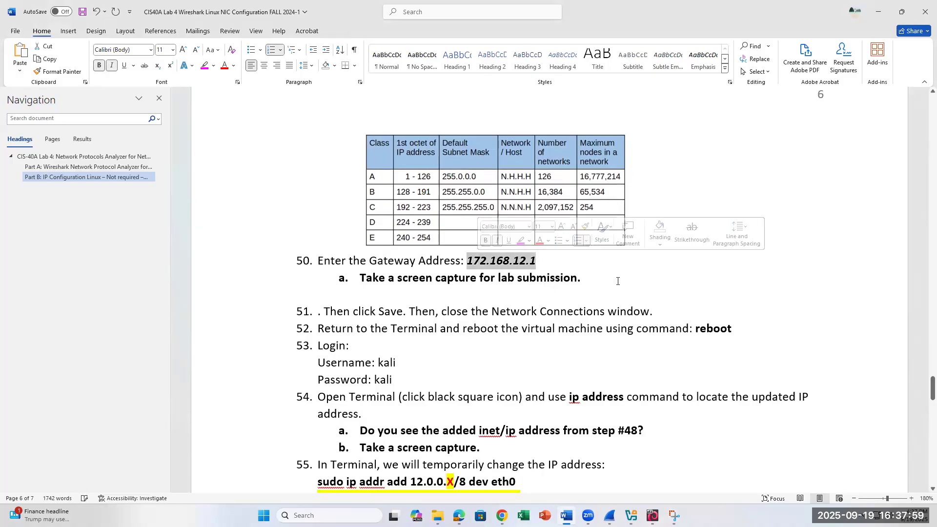
click(566, 258)
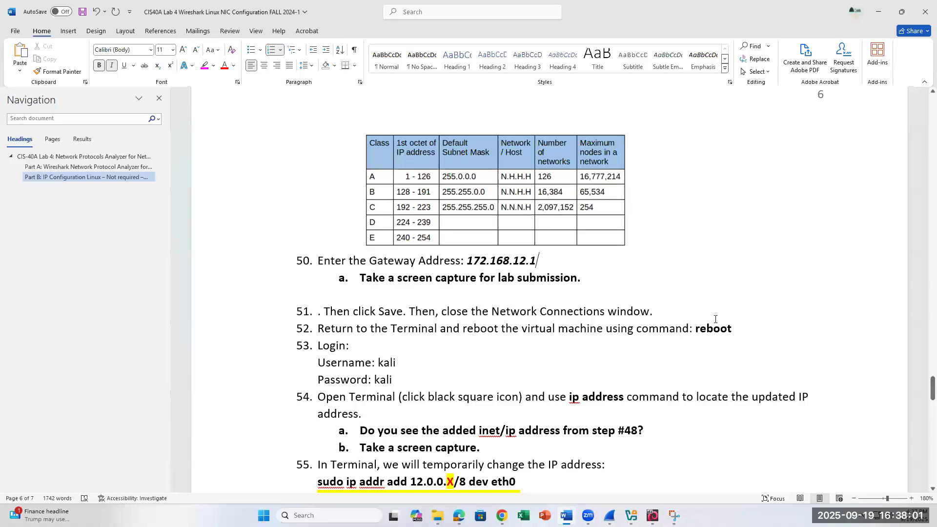
click(497, 283)
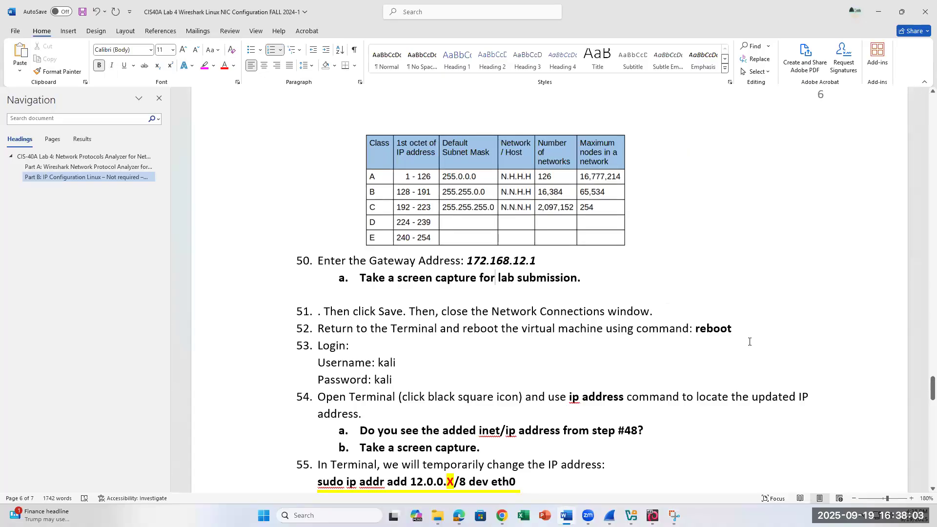
scroll(750, 342, down, 2)
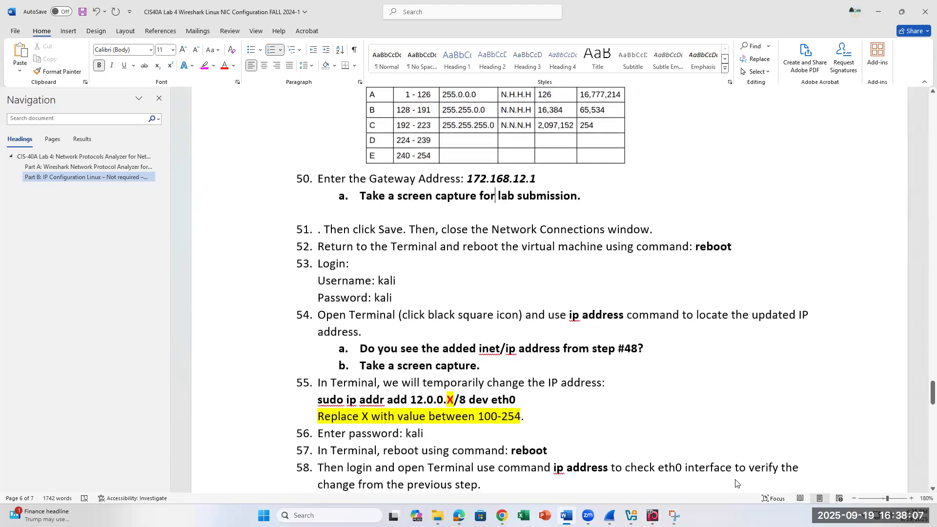
key(alt+Tab)
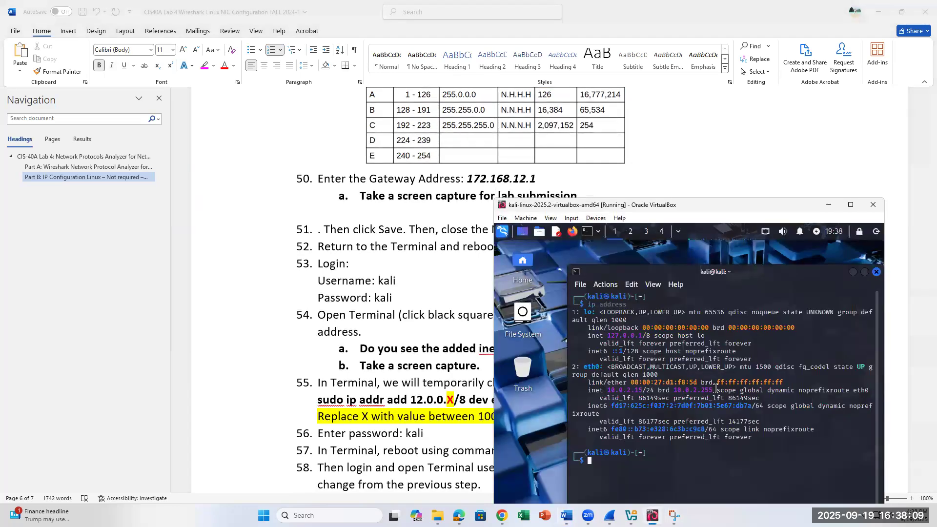
text(reboot)
key(Return)
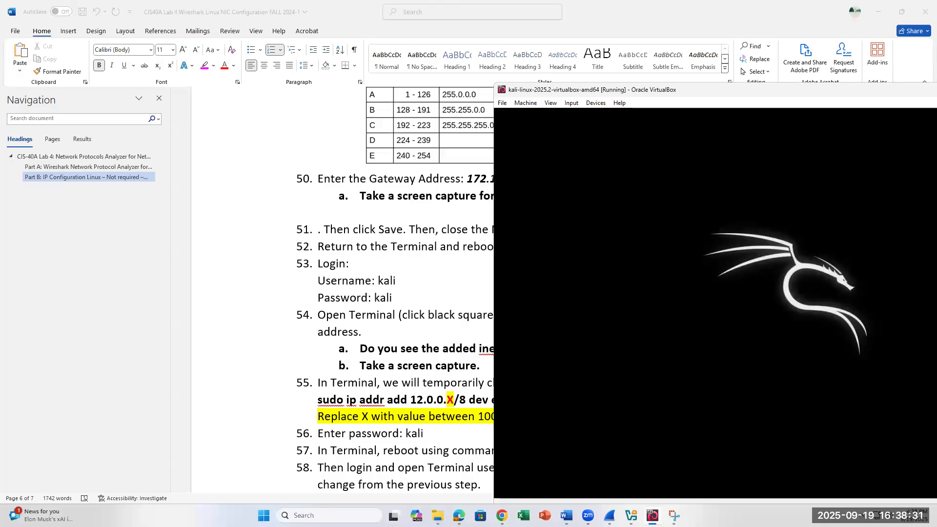
Step: Look over the remaining lab instructions during startup and log in to the Kali machine with the account username and password
scroll(313, 333, down, 1)
scroll(313, 333, down, 10)
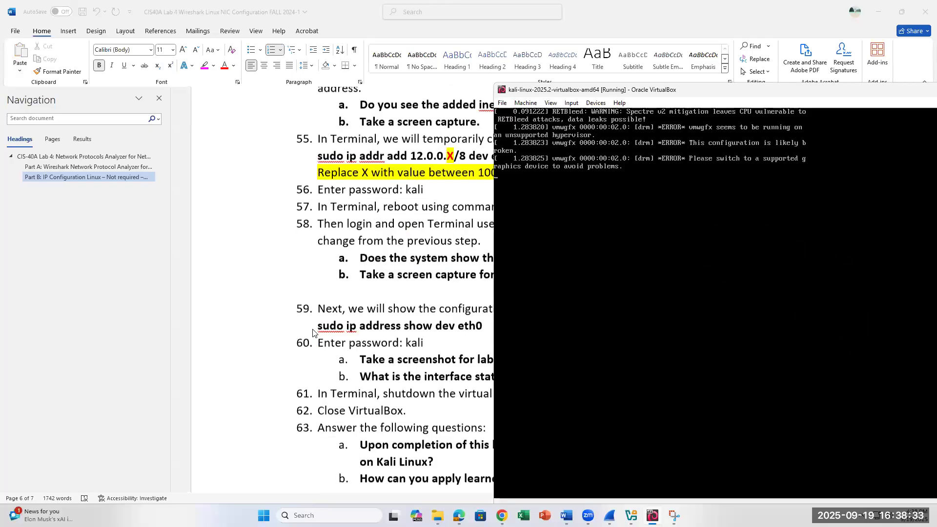
scroll(313, 333, up, 4)
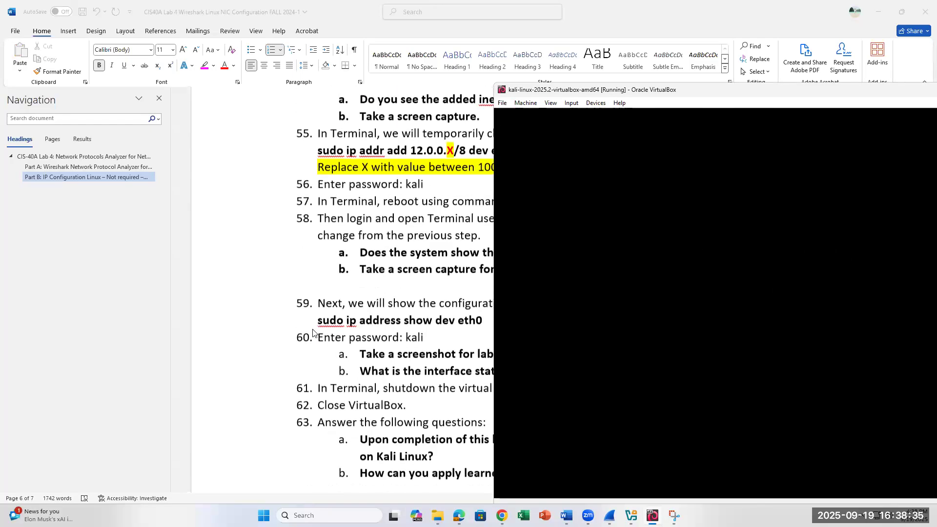
text(kali)
key(Tab)
text(kali)
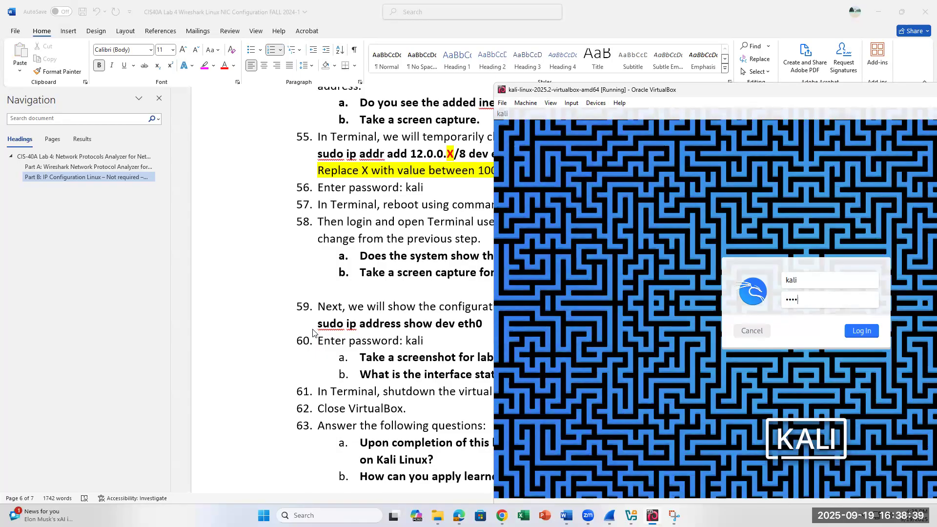
key(Return)
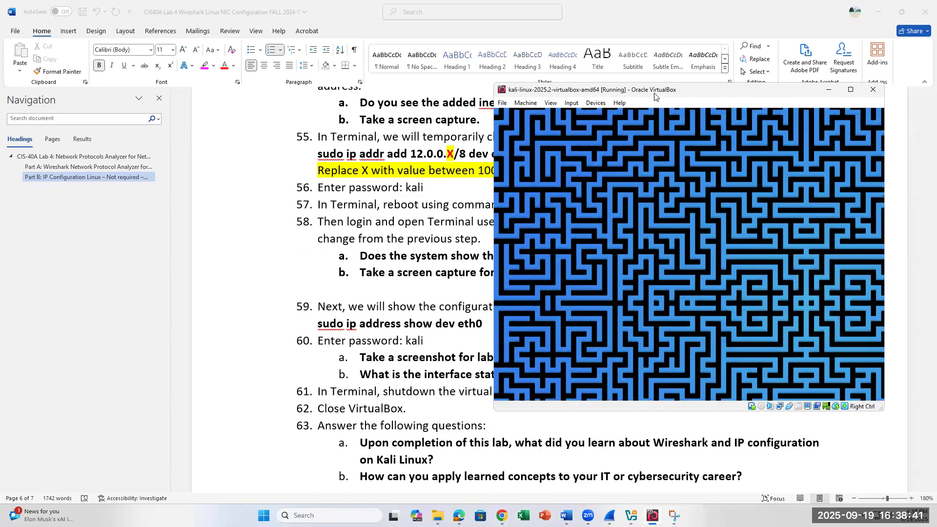
Step: Run the ip address command in the Kali terminal and highlight the IPv4 address of the eth0 interface
drag(656, 97, 514, 209)
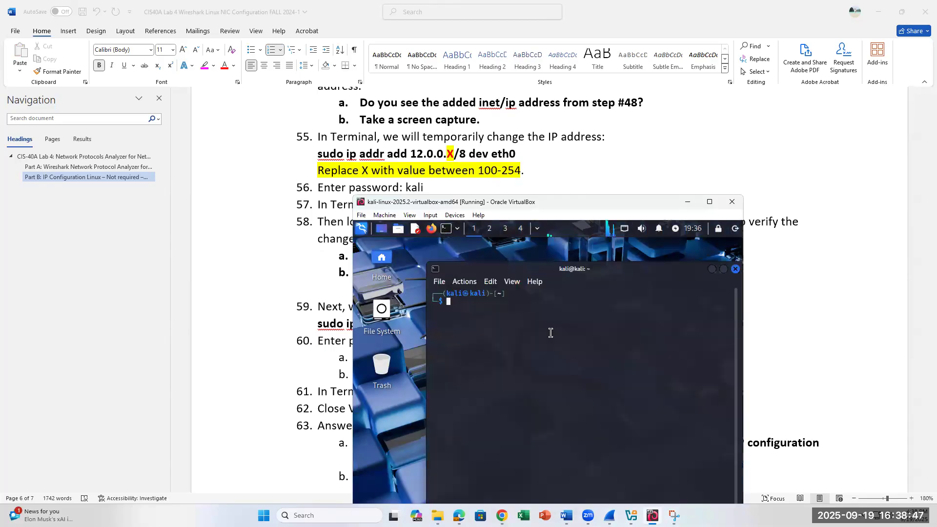
text(ip address)
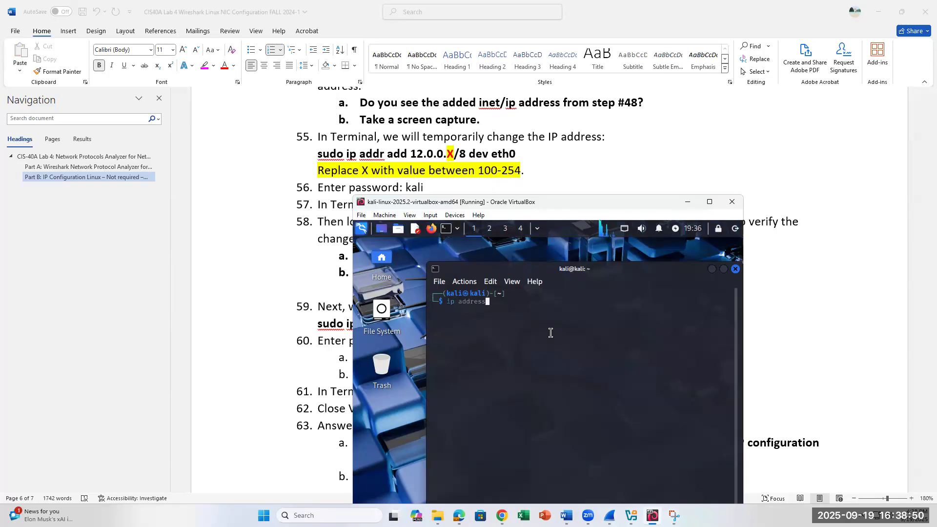
key(Return)
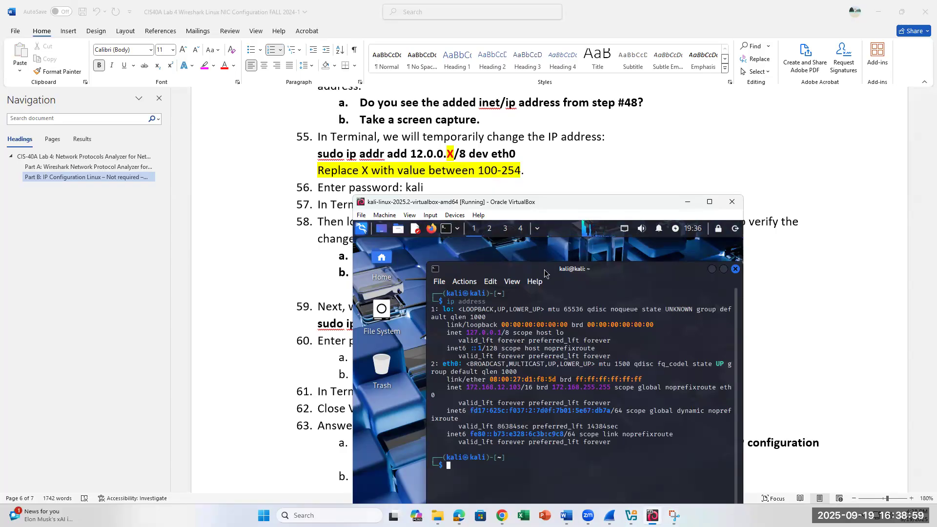
scroll(497, 139, up, 1)
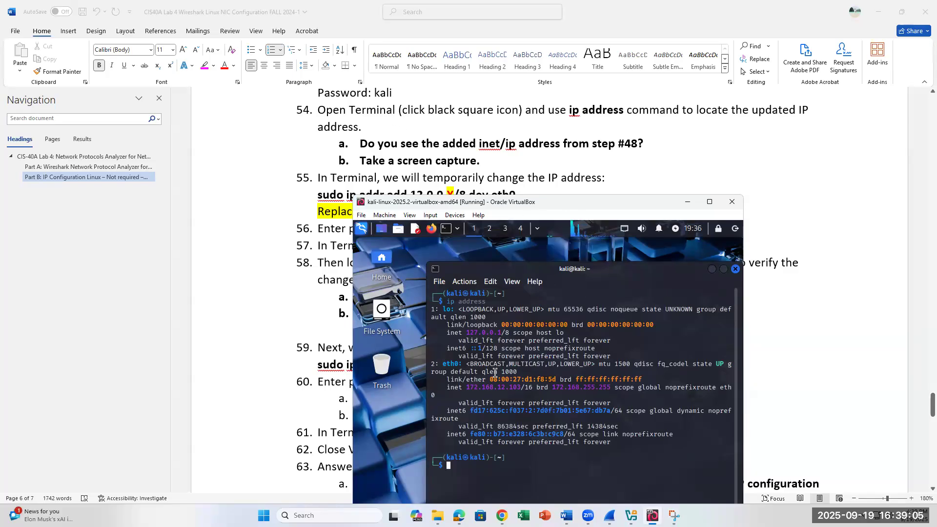
drag(463, 387, 529, 387)
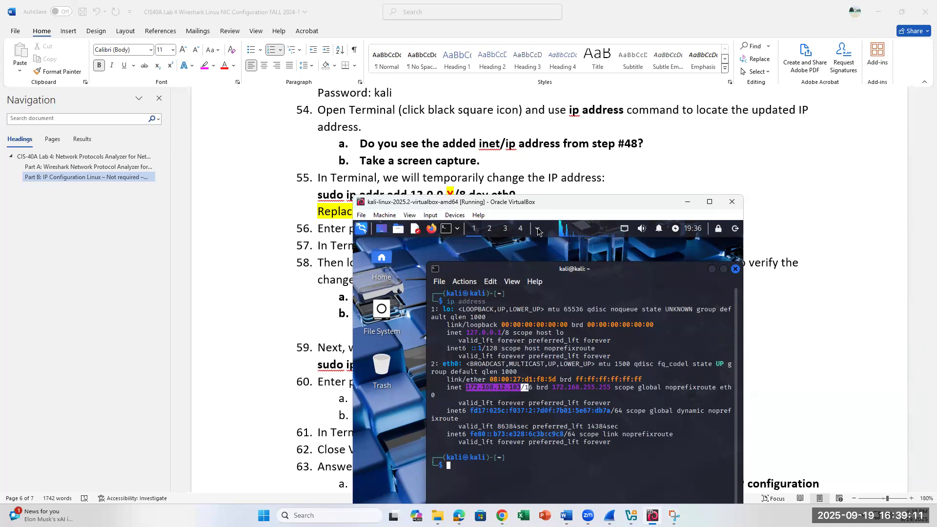
Step: Try to add a temporary IP address with sudo ip addr add 12.0.0.105, entering the sudo password
scroll(476, 161, down, 2)
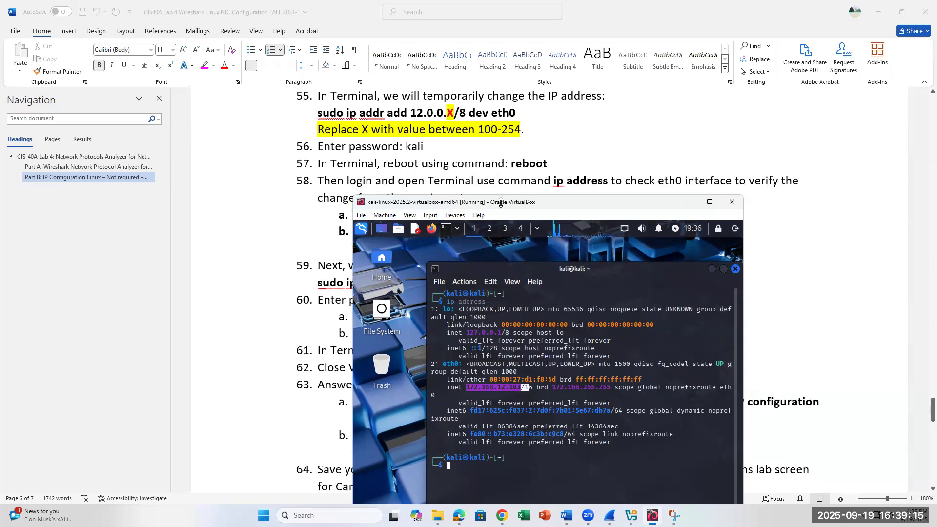
drag(500, 202, 531, 172)
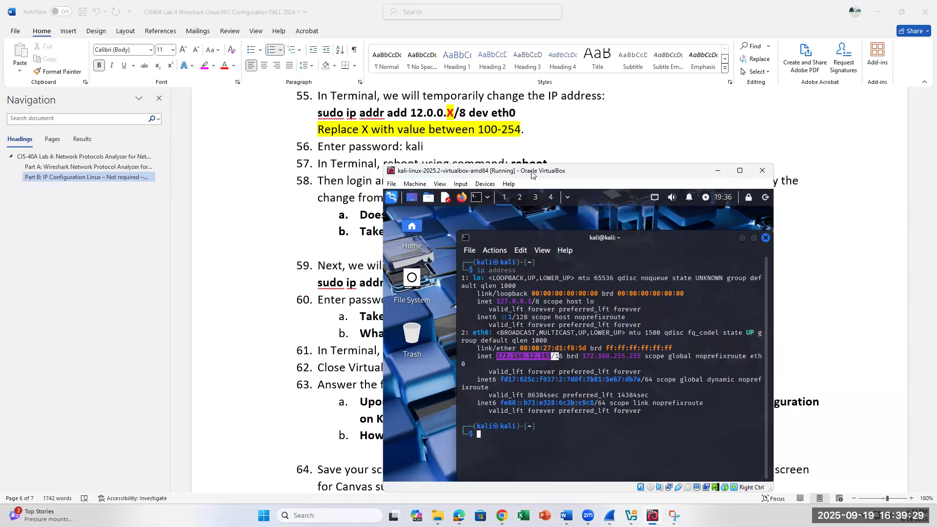
text(sudo)
text(ip)
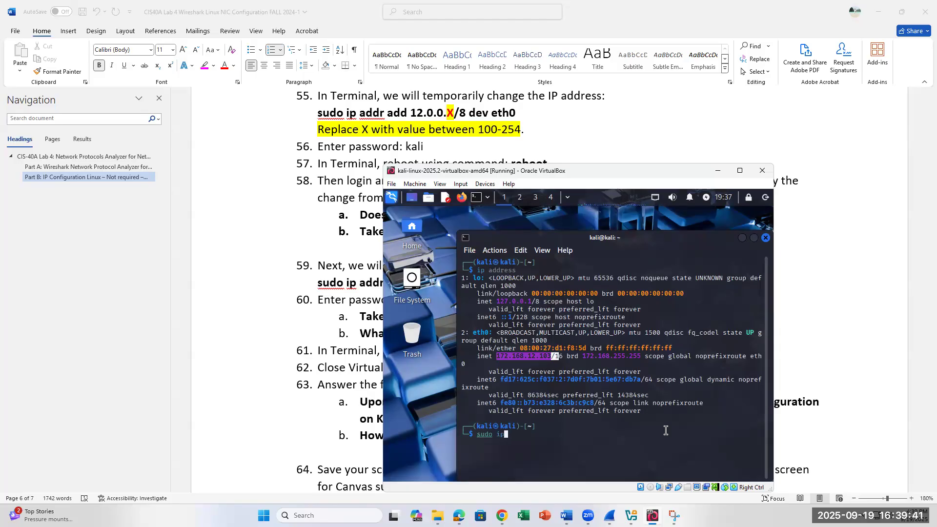
text( addr add 12.0.0.105)
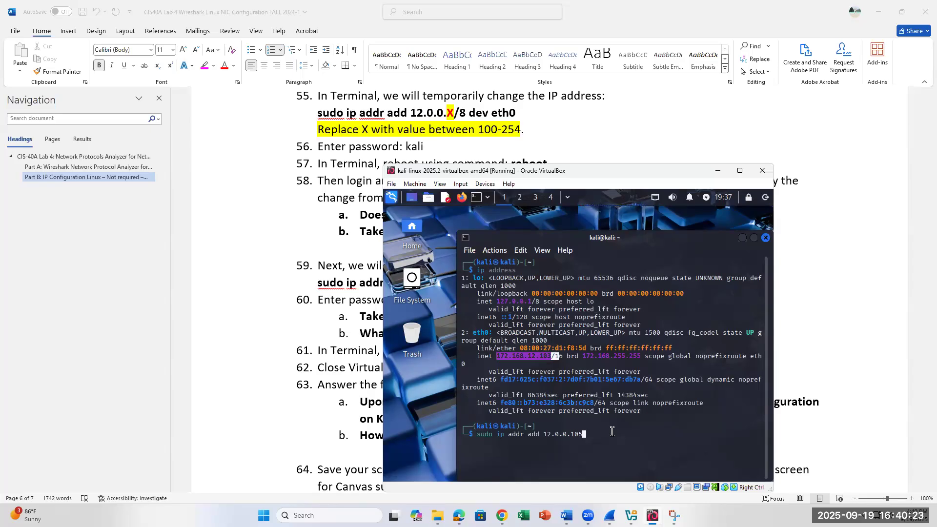
key(Return)
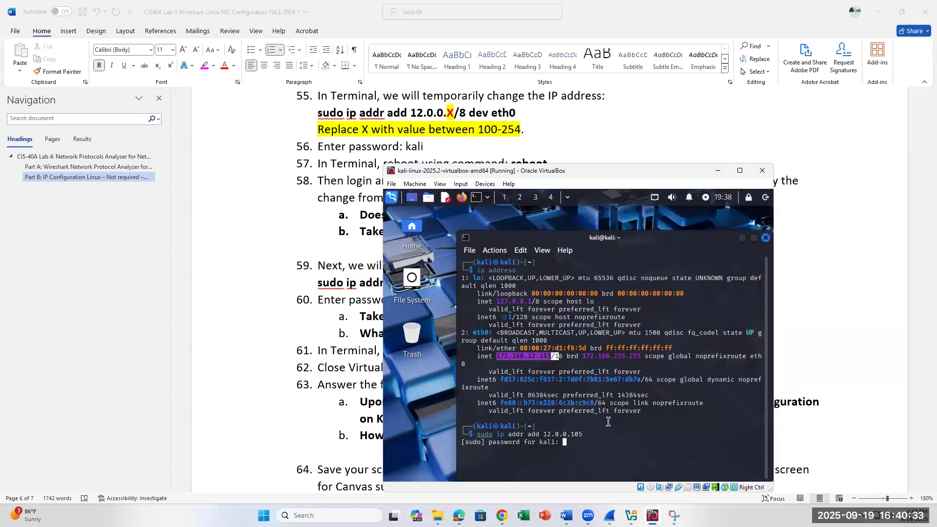
key(Return)
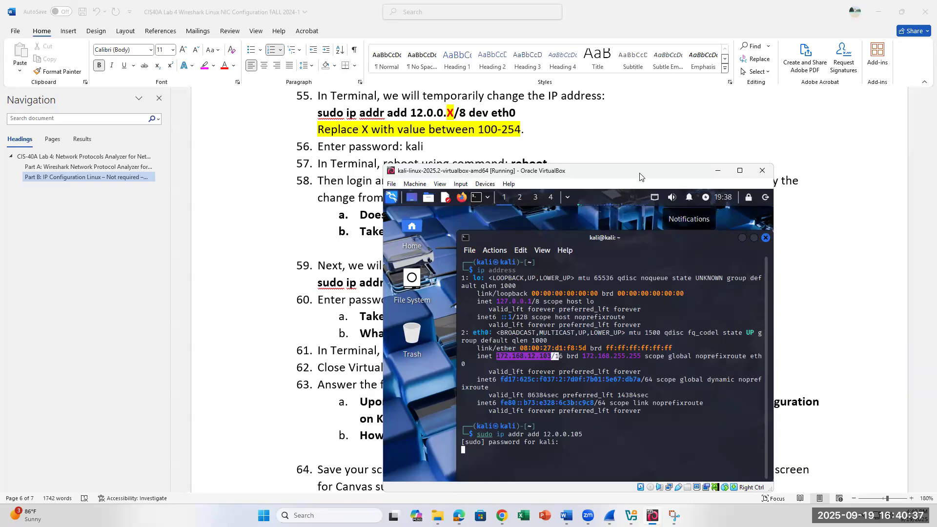
drag(640, 173, 720, 116)
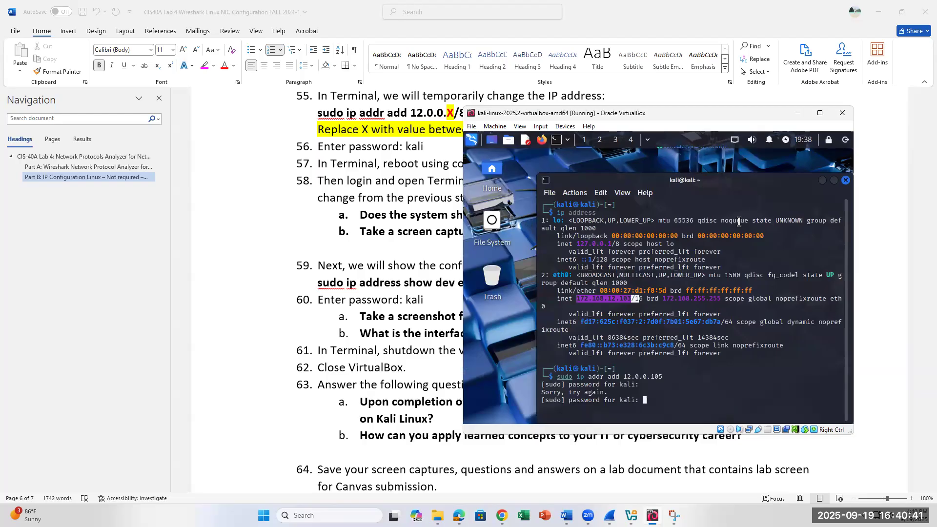
text(kali)
key(Return)
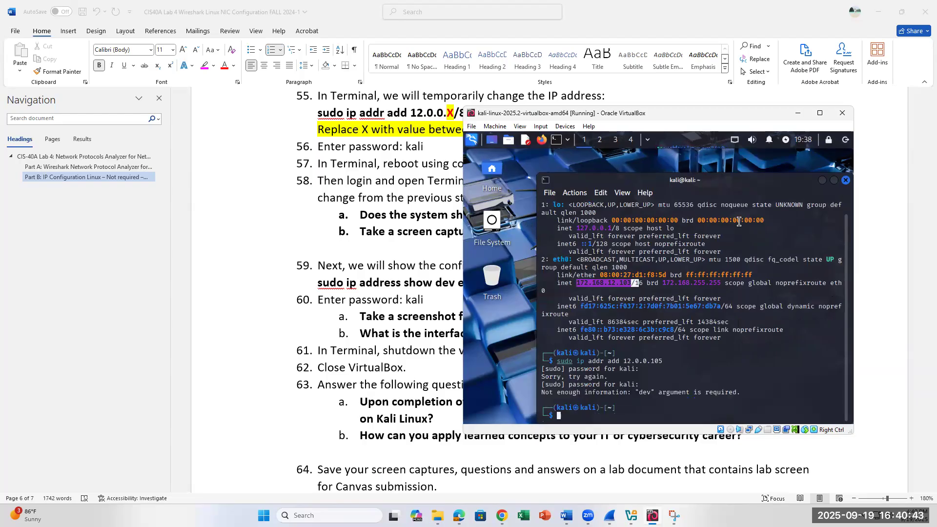
Step: Recall the previous command, extend it to sudo ip addr add 12.0.0.105/8 dev eth0 as in lab step 55, and run it
key(Up)
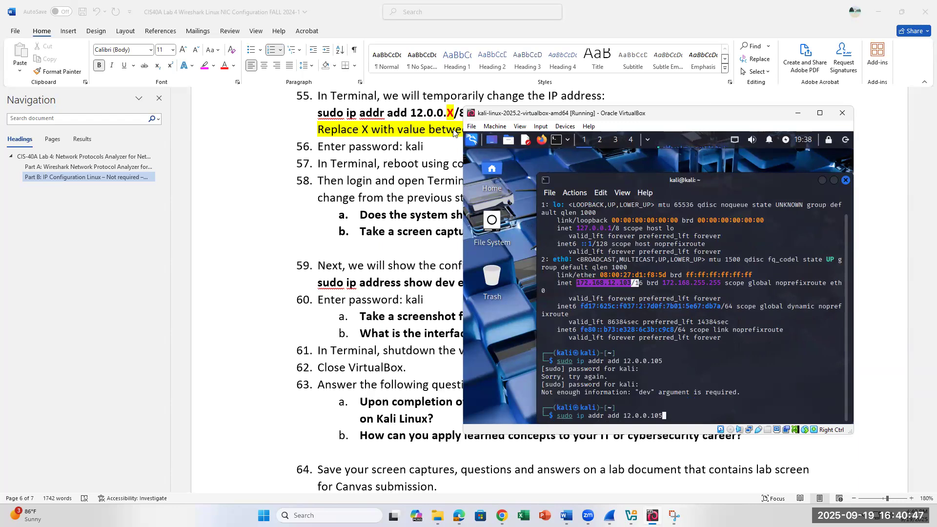
scroll(454, 132, up, 2)
drag(602, 115, 547, 223)
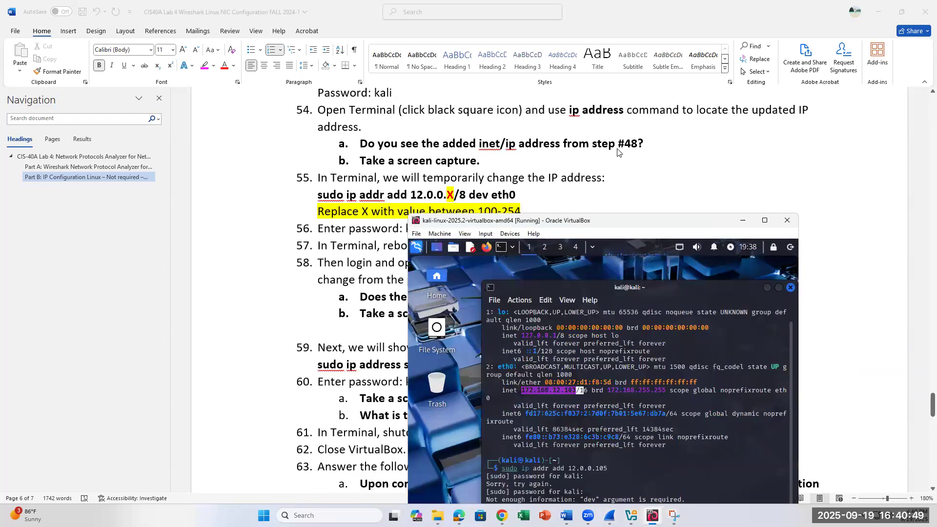
scroll(618, 151, down, 2)
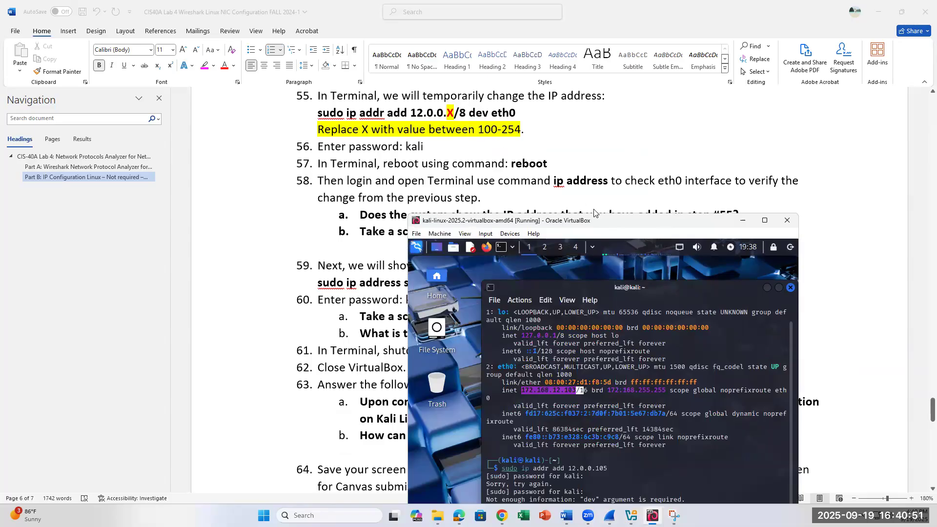
drag(608, 223, 652, 161)
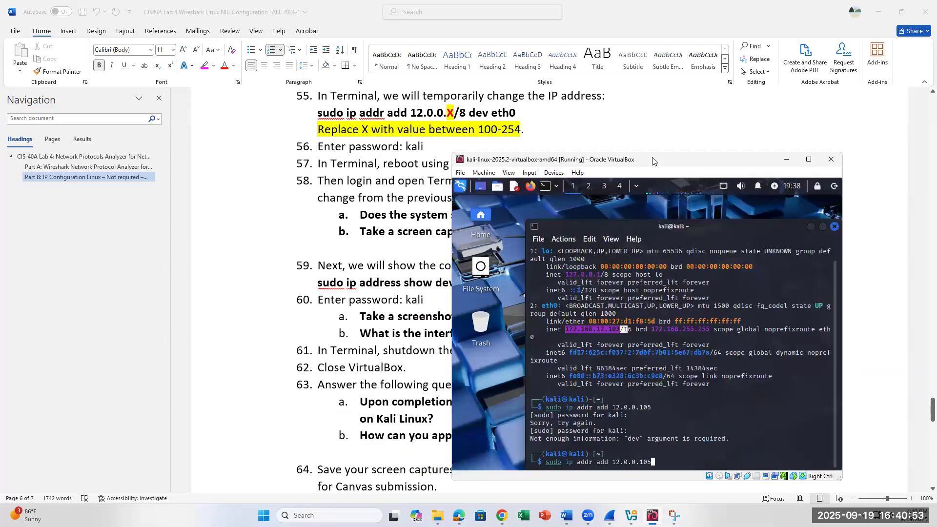
text(/8 dev eth0)
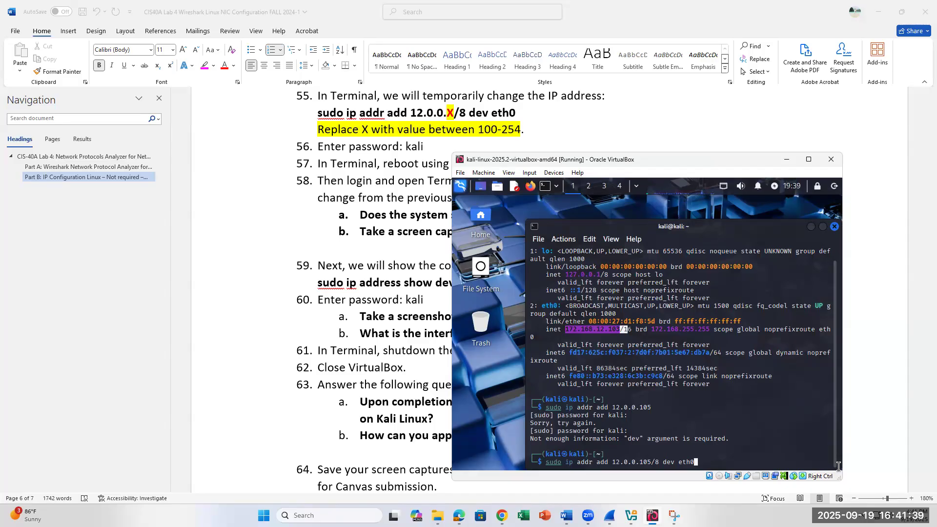
key(Return)
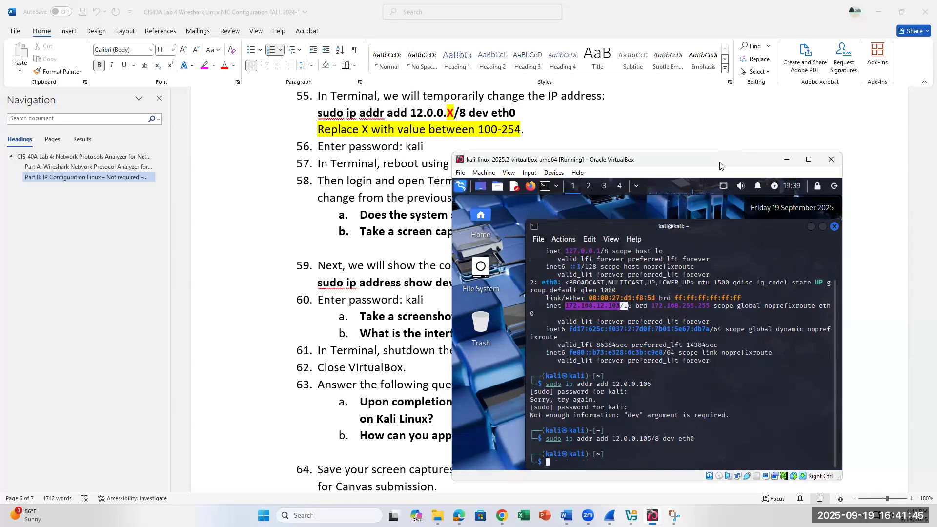
Step: Restart the Kali machine with the reboot command and keep its window clear of lab steps 56 to 58
drag(720, 166, 769, 163)
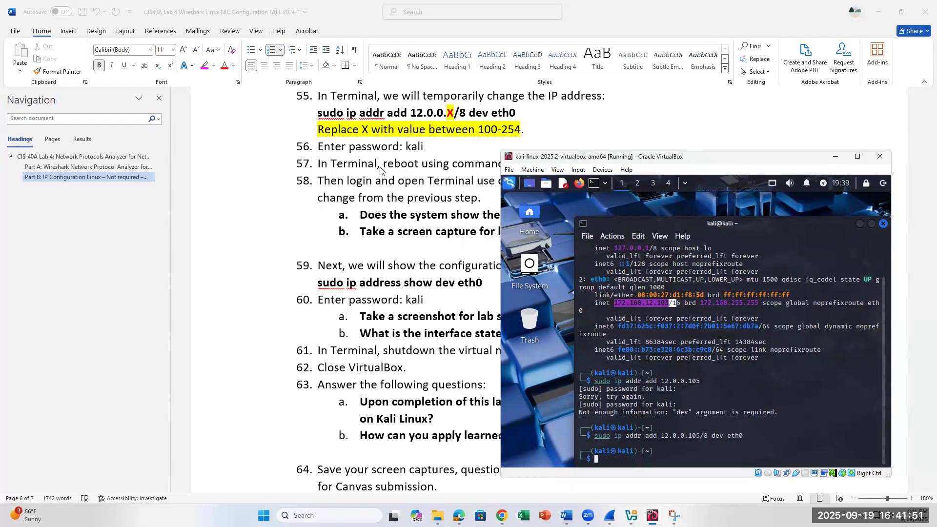
scroll(380, 169, down, 1)
text(reboot)
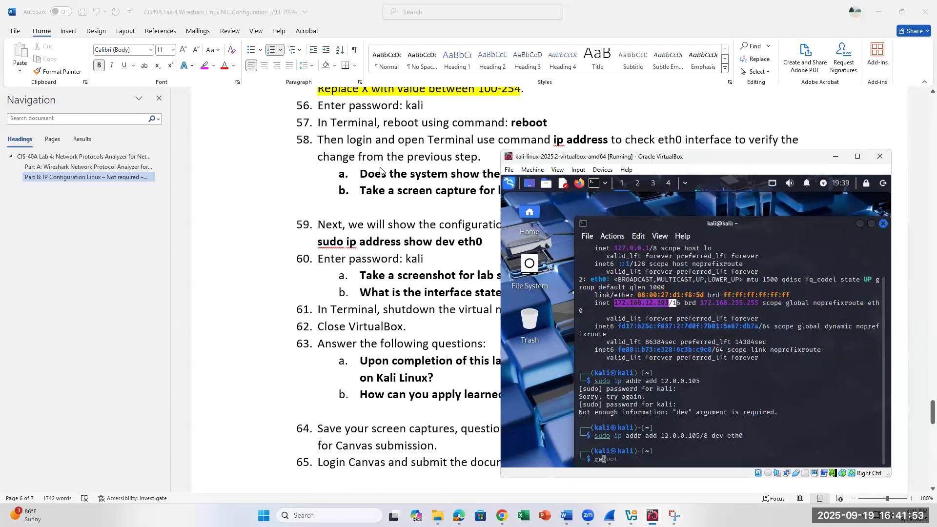
key(Return)
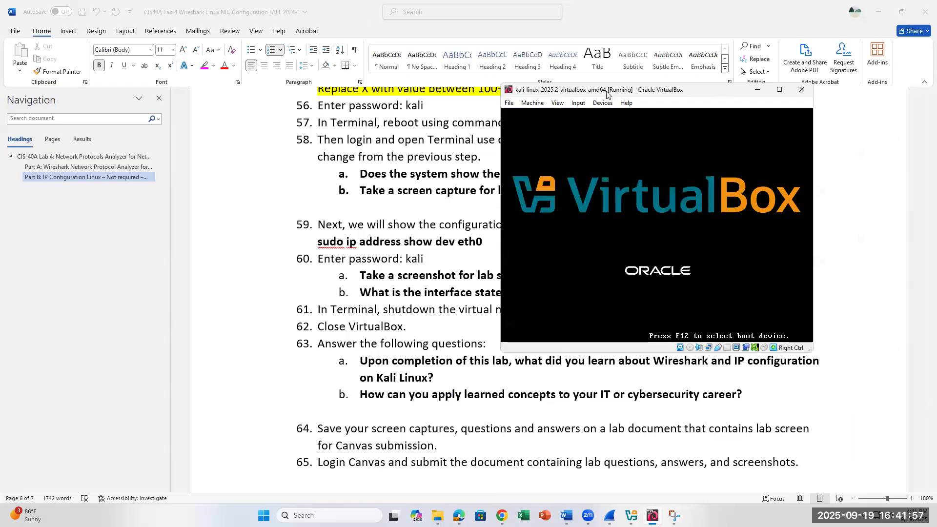
drag(608, 93, 604, 102)
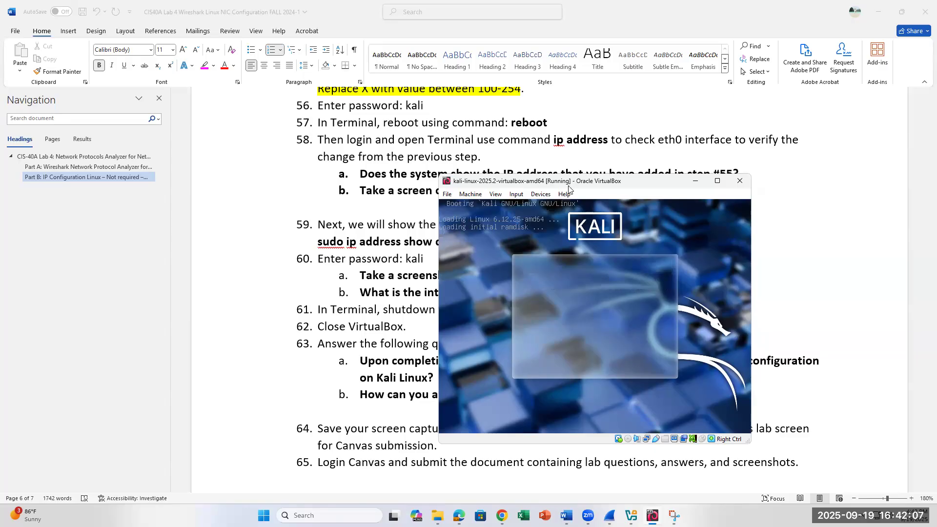
drag(569, 184, 535, 213)
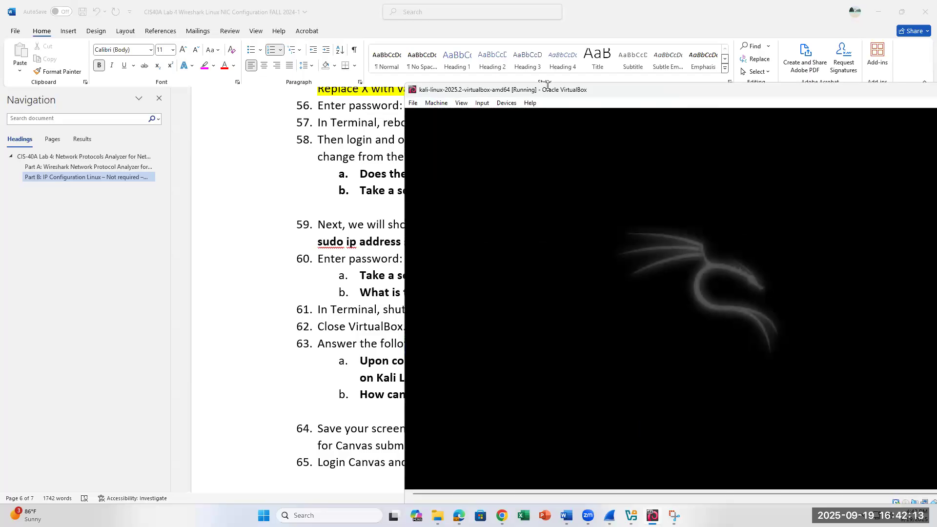
drag(571, 92, 530, 181)
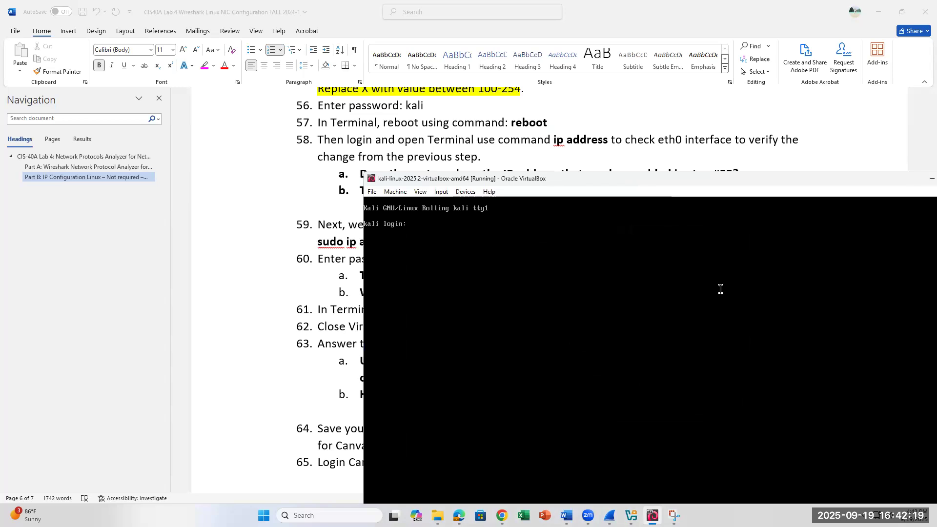
Step: Log in to the restarted Kali machine with its username and password
text(kali)
key(Return)
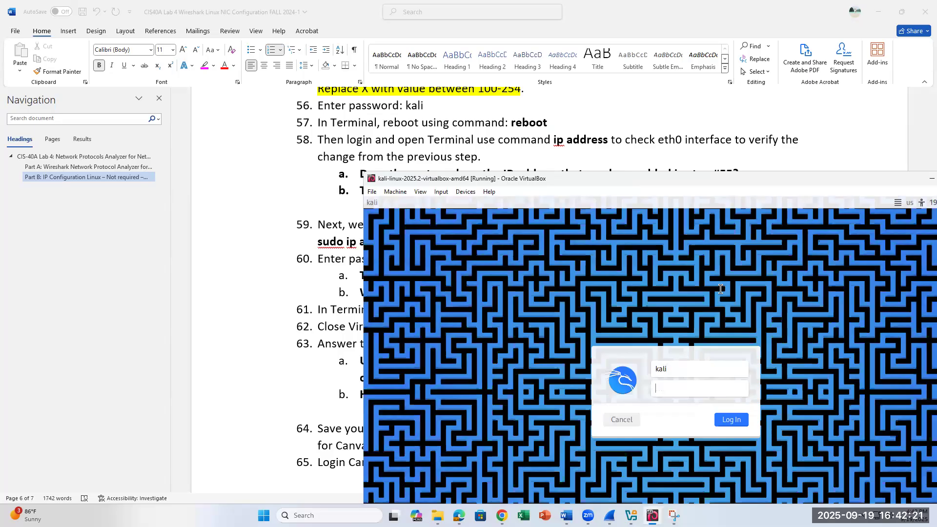
text(kali)
key(Return)
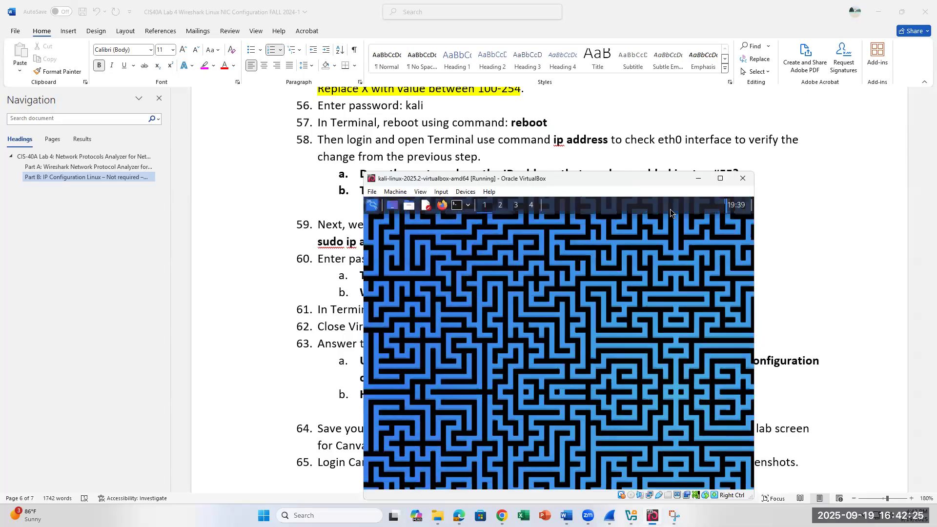
Step: Run the ip address command again in a new Kali terminal and highlight the IPv4 and broadcast addresses of eth0
click(458, 206)
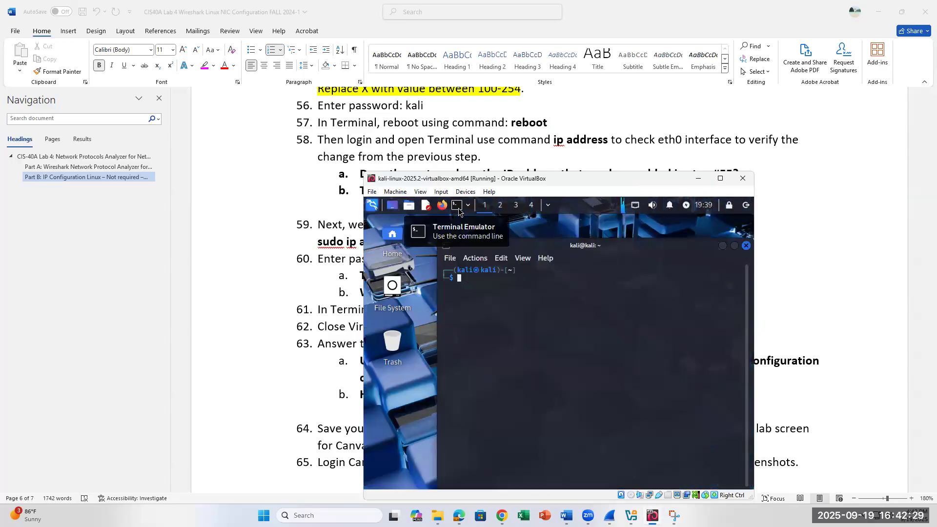
key(Up)
key(Up)
key(Up)
key(Up)
key(Return)
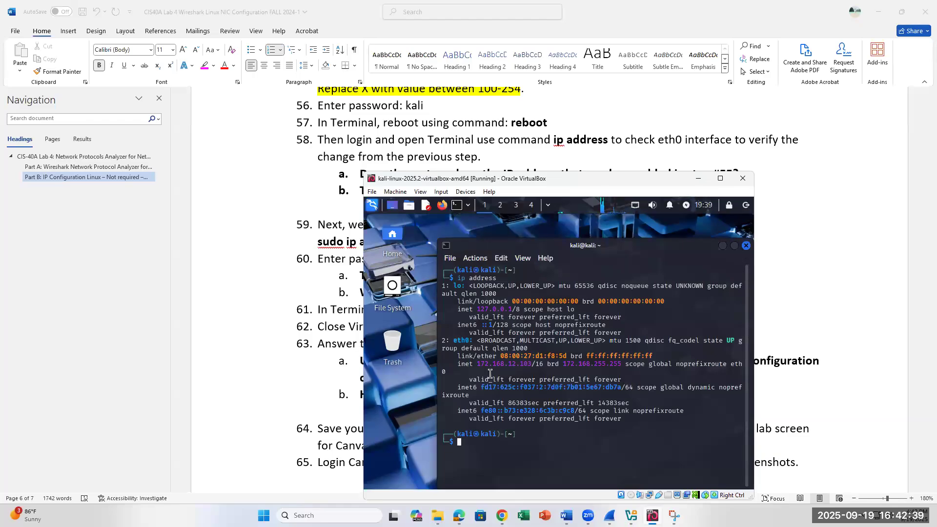
drag(477, 364, 626, 364)
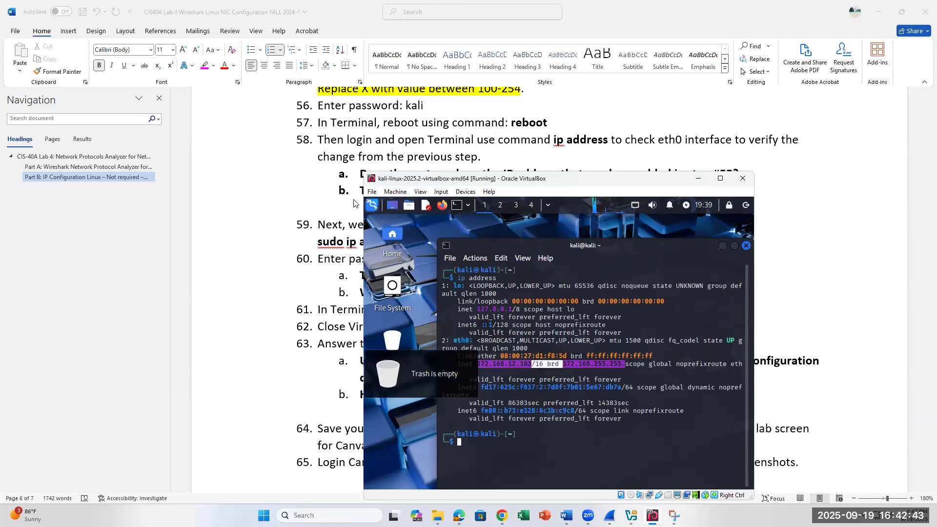
Step: Review lab steps 55 to 60 beside the Kali window, leaving the terminal prompt empty and the questions under step 58 uncovered
scroll(467, 152, up, 1)
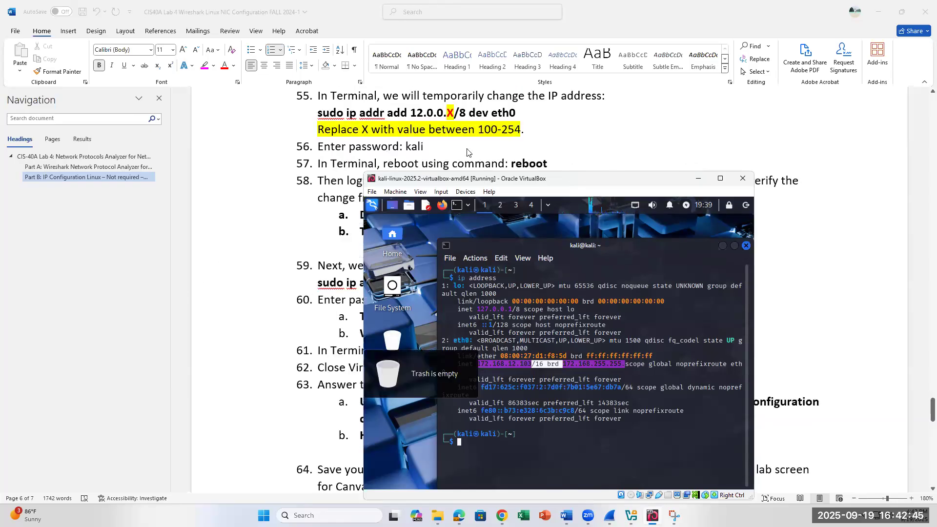
scroll(467, 152, down, 2)
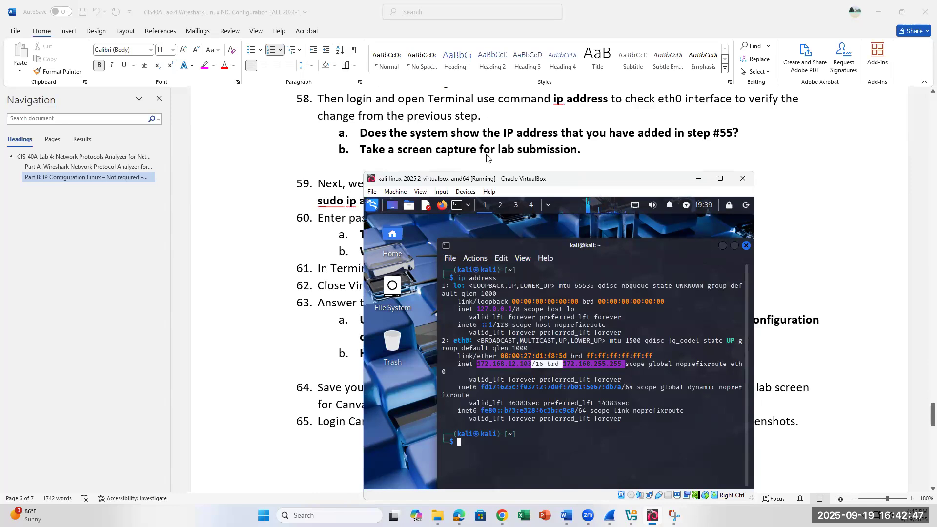
scroll(487, 157, down, 2)
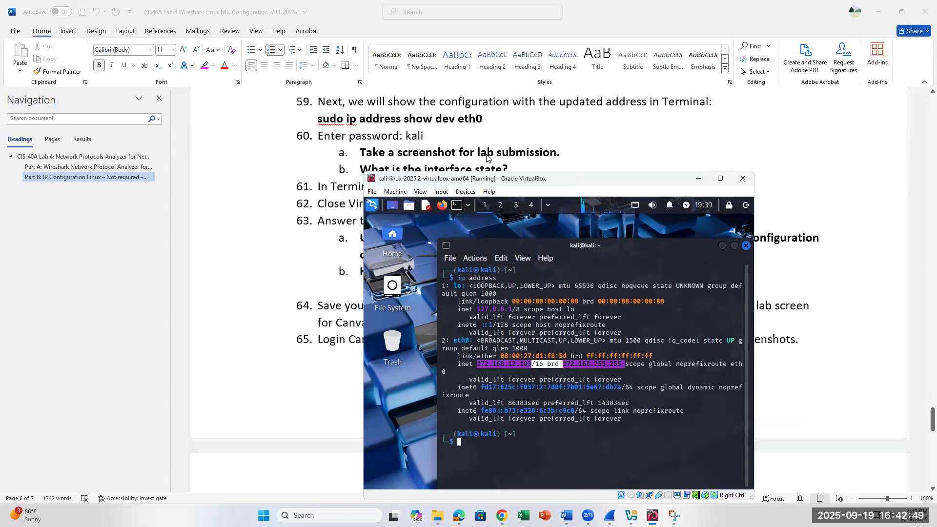
text(sud)
key(BackSpace)
key(BackSpace)
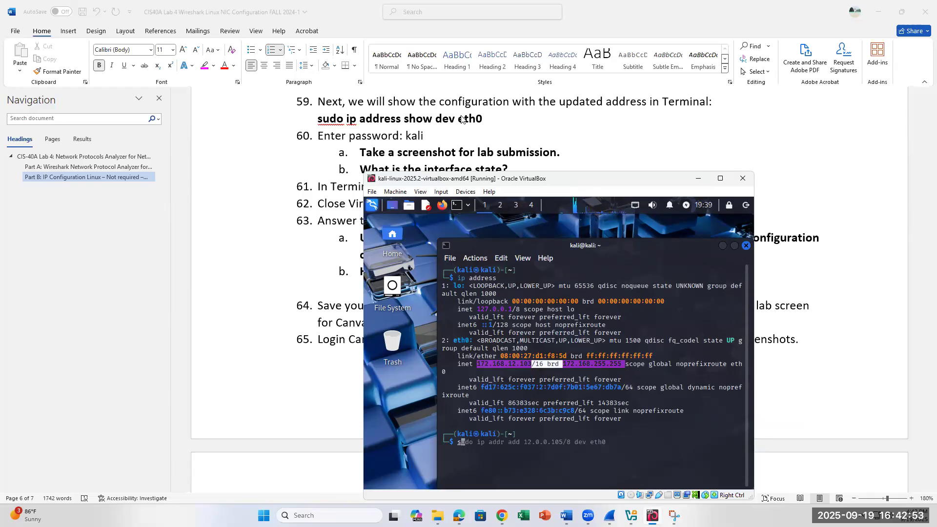
scroll(448, 127, up, 1)
scroll(447, 127, up, 1)
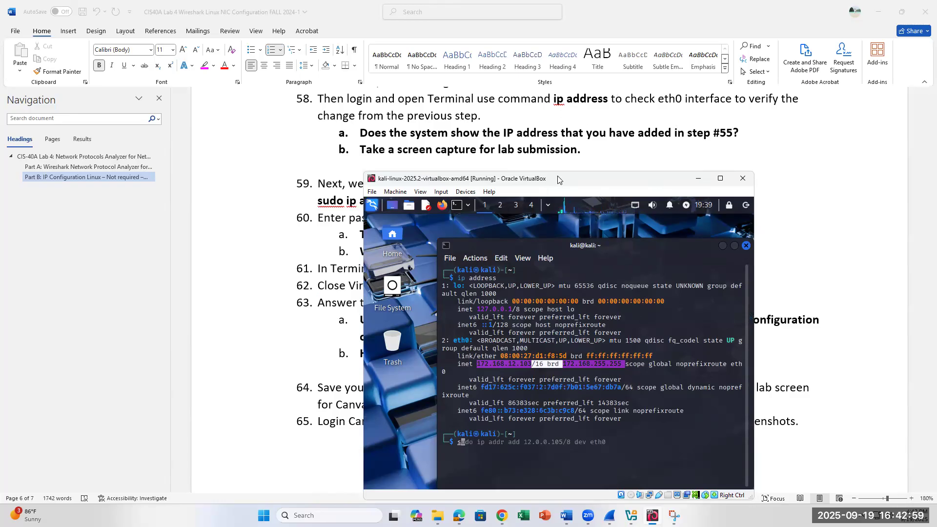
drag(561, 177, 592, 140)
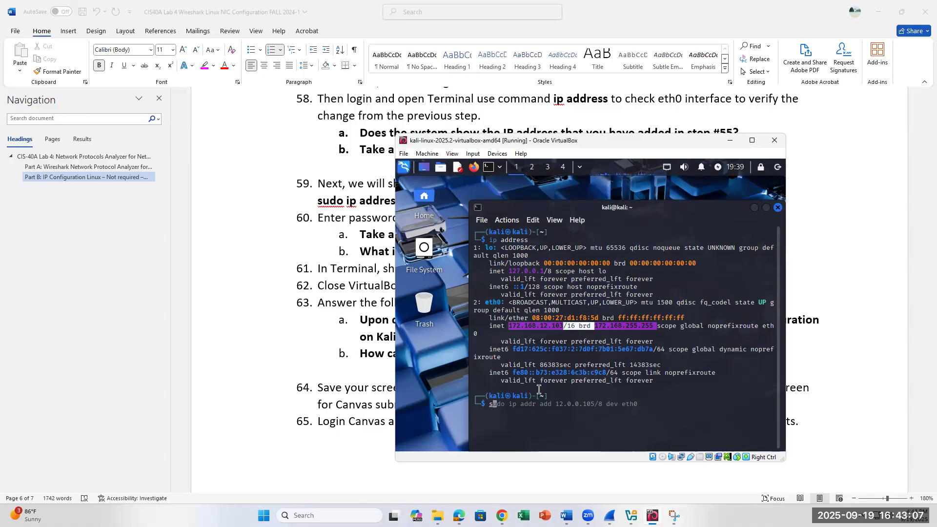
key(BackSpace)
scroll(535, 125, down, 2)
scroll(535, 125, up, 2)
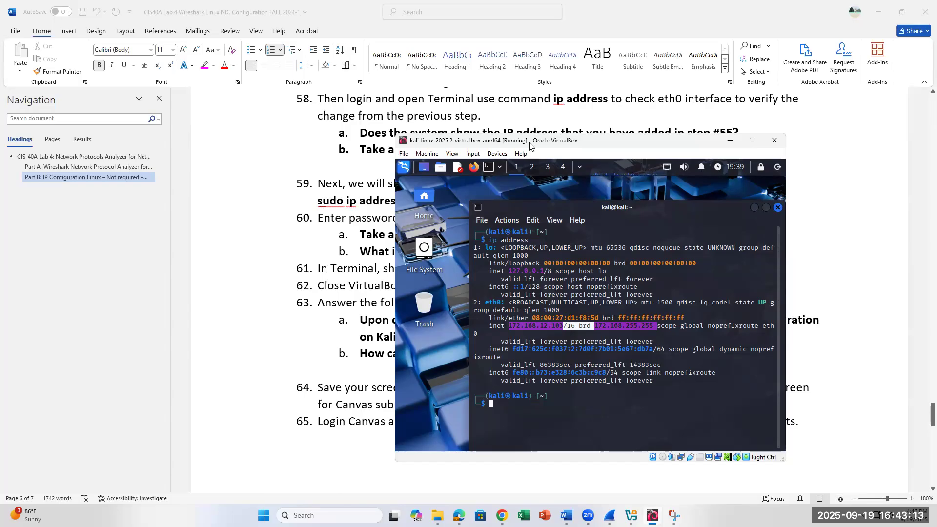
drag(530, 145, 530, 187)
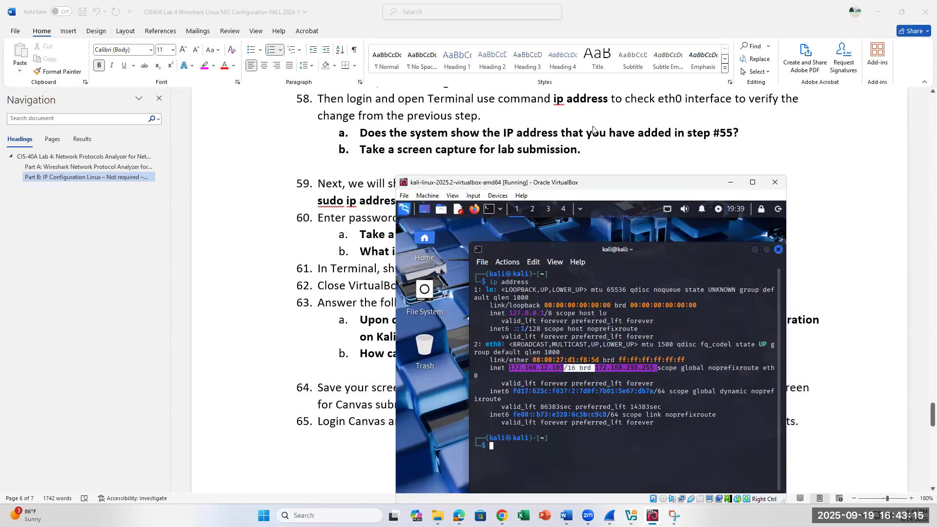
drag(695, 182, 698, 170)
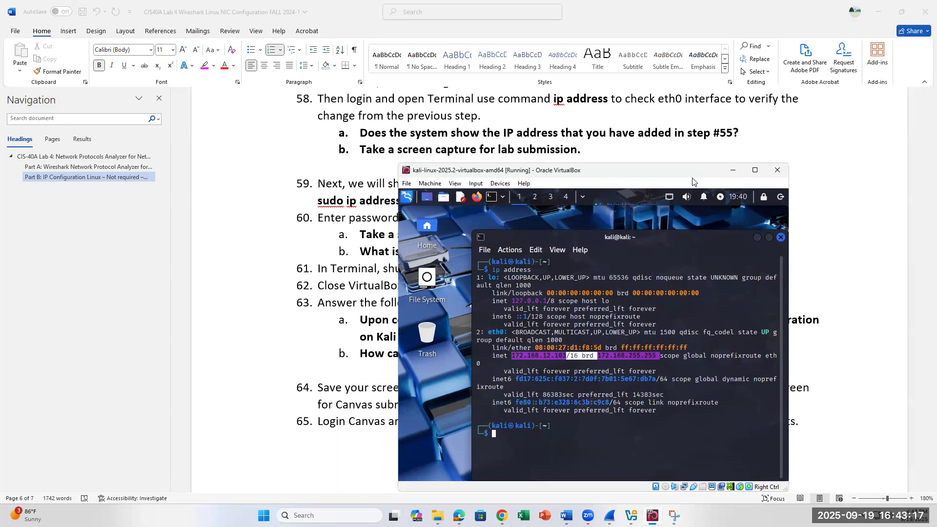
scroll(395, 176, down, 1)
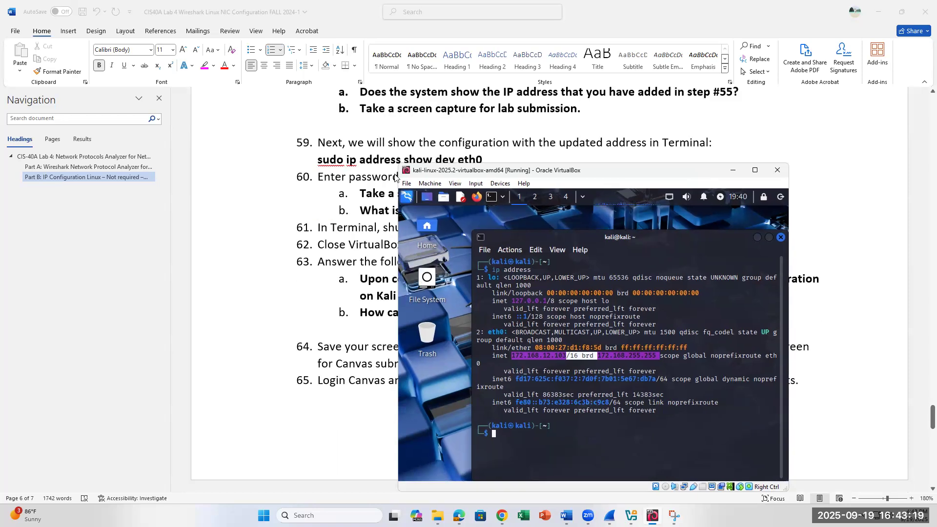
Step: Try to run sudo ip address who dev eth0 in the terminal, entering the sudo password
text(sudo ip a)
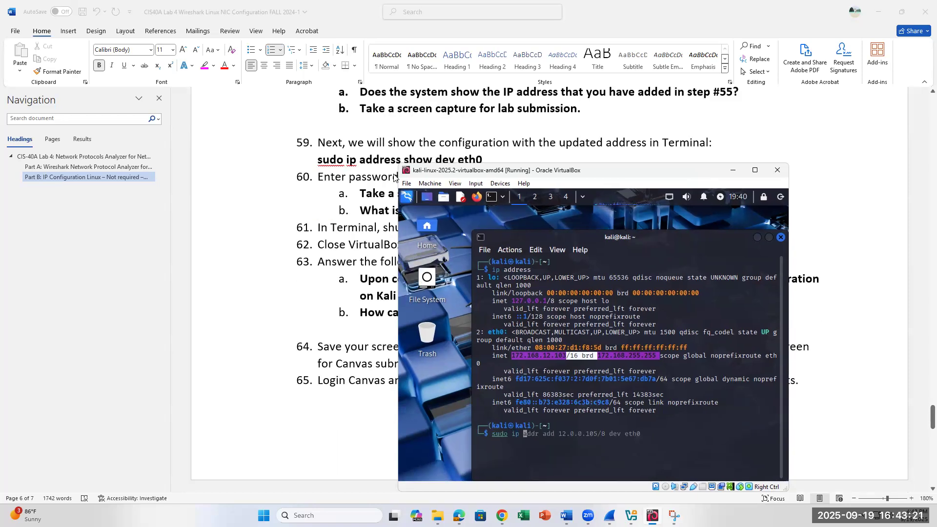
text(ddress who dev eth0)
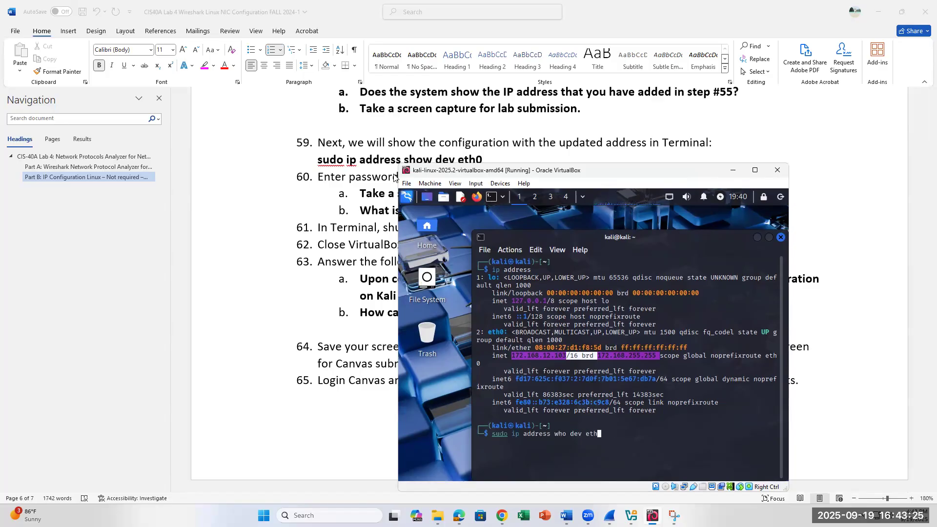
key(Return)
key(Return)
drag(607, 177, 691, 132)
text(kali)
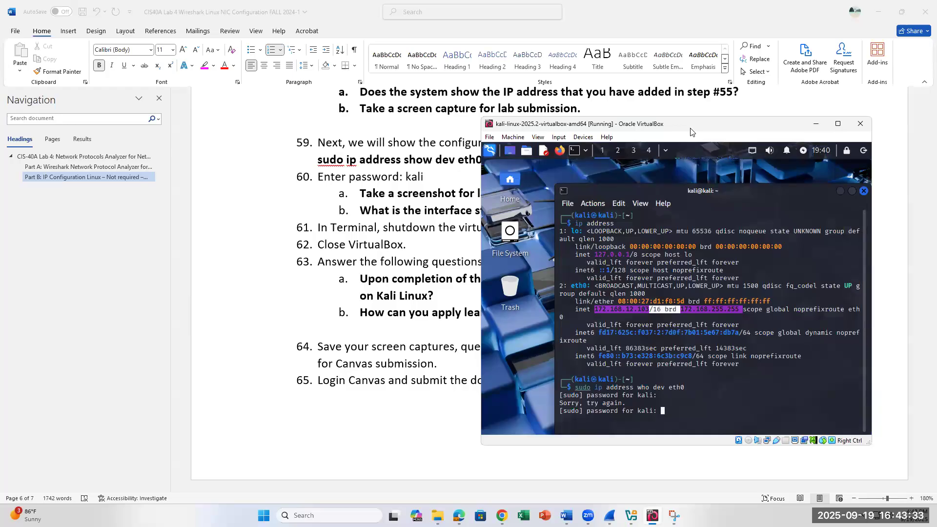
key(Return)
Step: Recall the previous command, correct it to sudo ip address show dev eth0 as in lab step 59, and run it
key(Up)
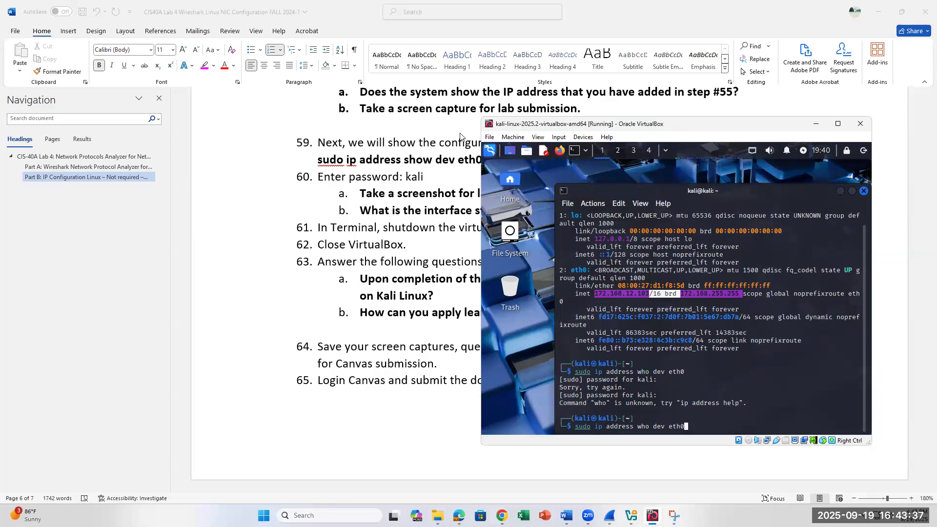
scroll(443, 146, down, 1)
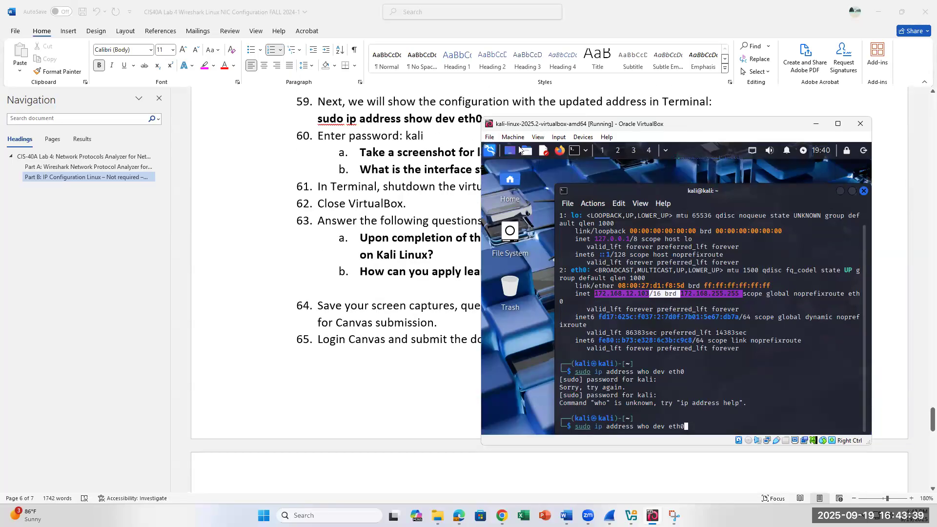
drag(540, 128, 518, 149)
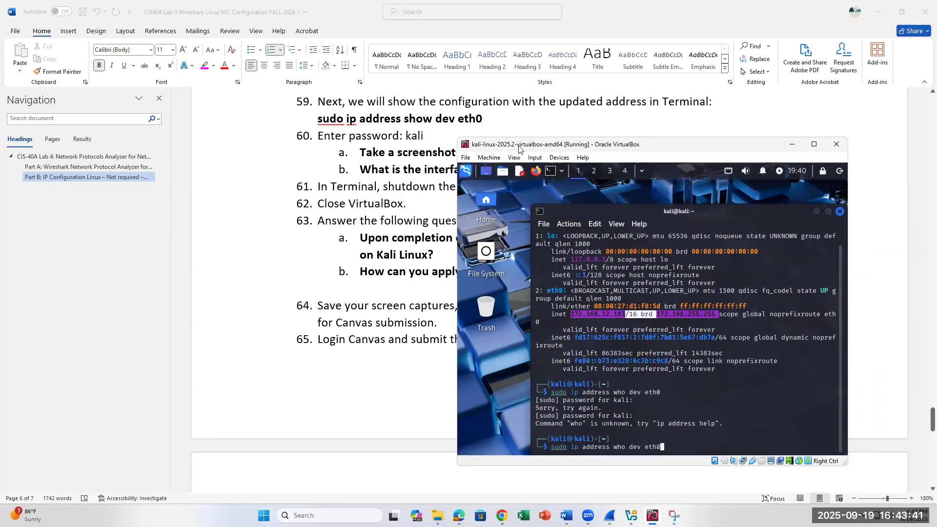
key(Left)
key(Left)
key(Left)
key(Left)
key(Left)
key(Left)
key(Left)
key(Left)
key(Left)
key(BackSpace)
key(BackSpace)
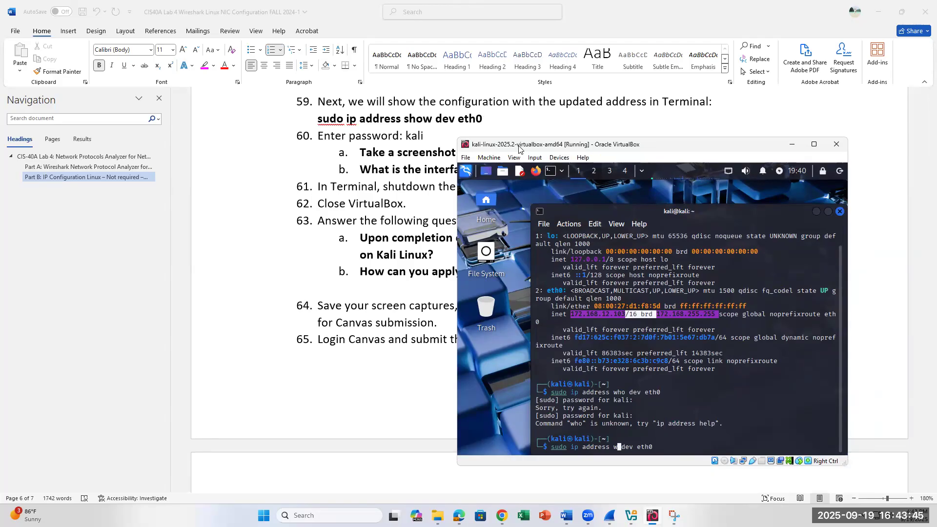
key(BackSpace)
text(show)
key(Return)
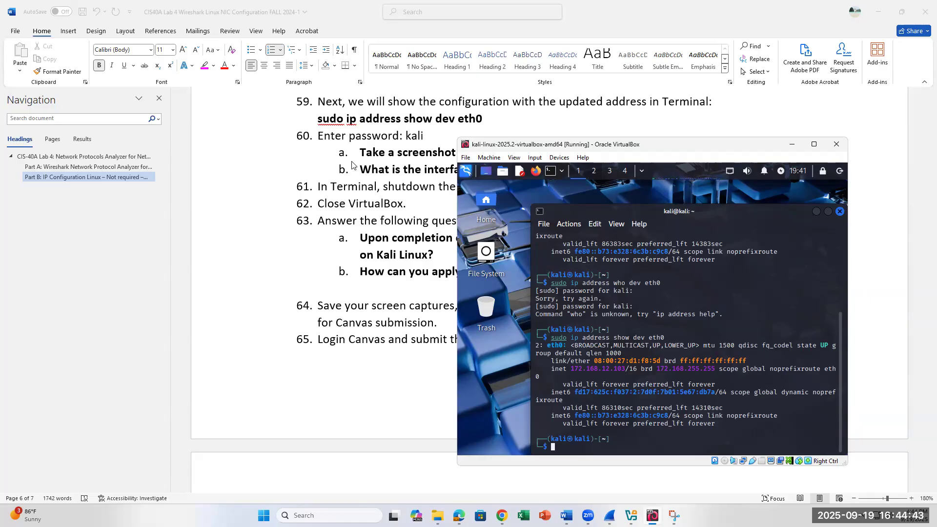
Step: Reposition the Kali terminal and highlight the state of eth0 in its output to answer lab question 60b
scroll(351, 165, down, 1)
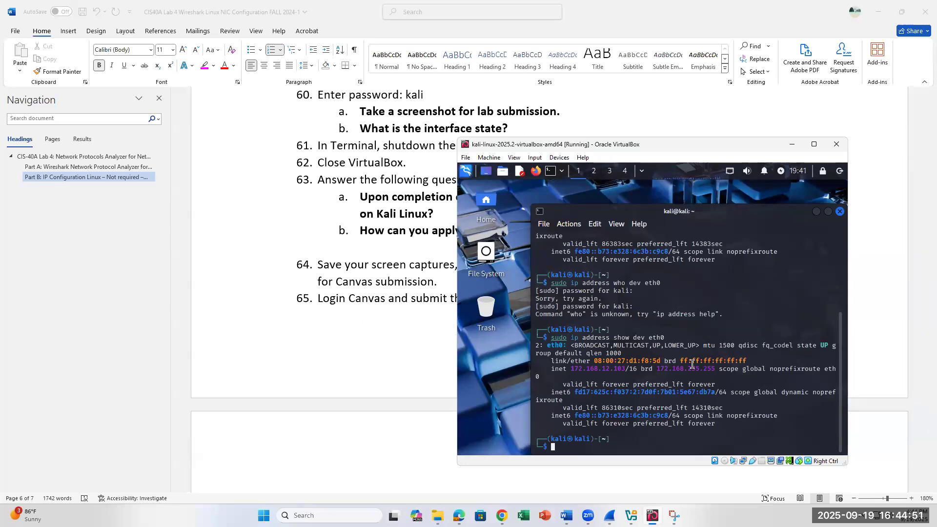
drag(829, 346, 816, 346)
click(814, 357)
click(779, 351)
drag(781, 214, 753, 198)
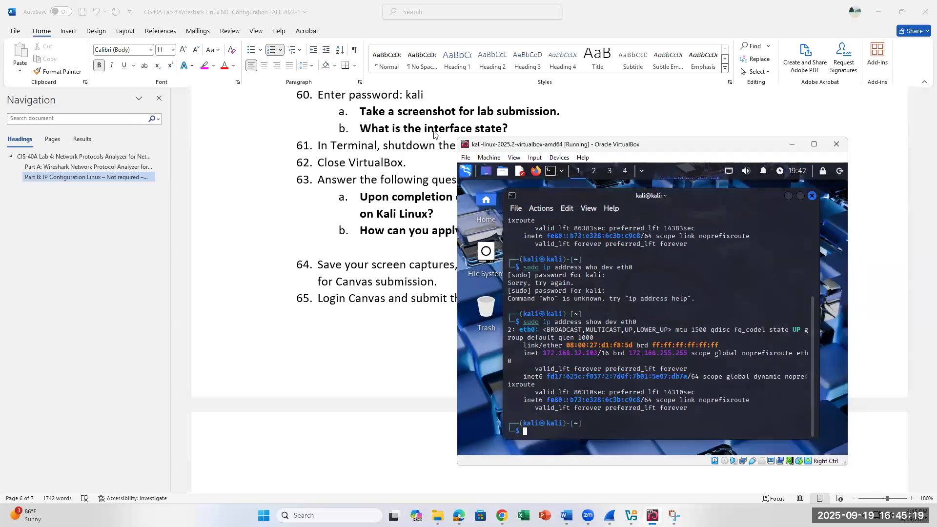
drag(777, 330, 805, 330)
Step: Shut down the Kali virtual machine with the shutdown now command, as in lab step 61
text(shut)
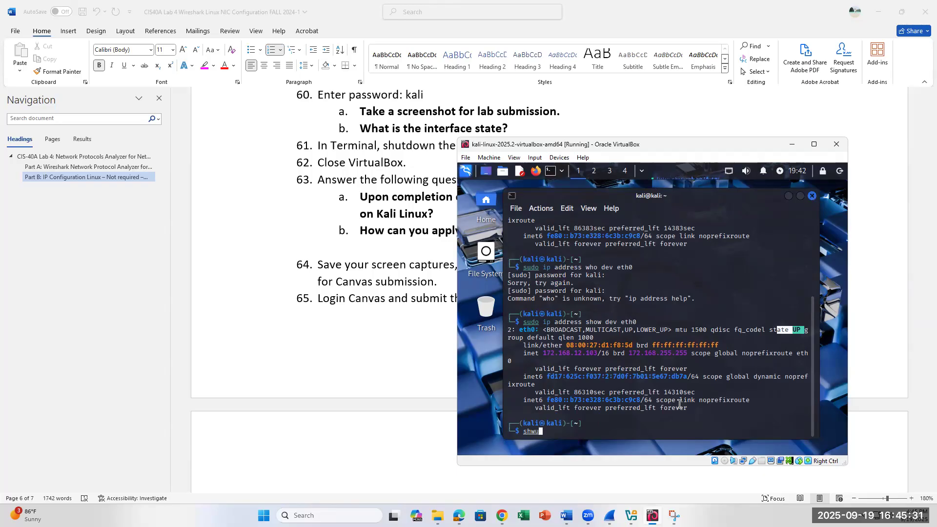
text(down now)
key(Return)
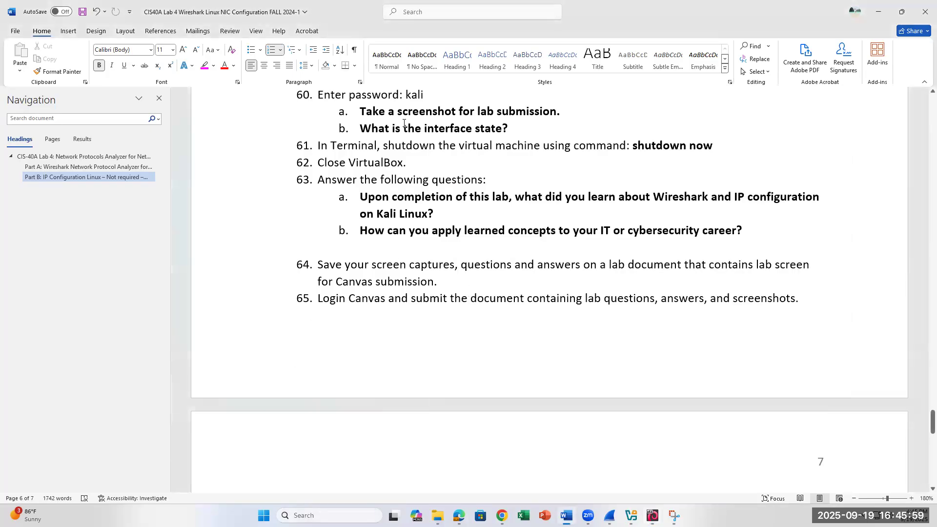
click(362, 208)
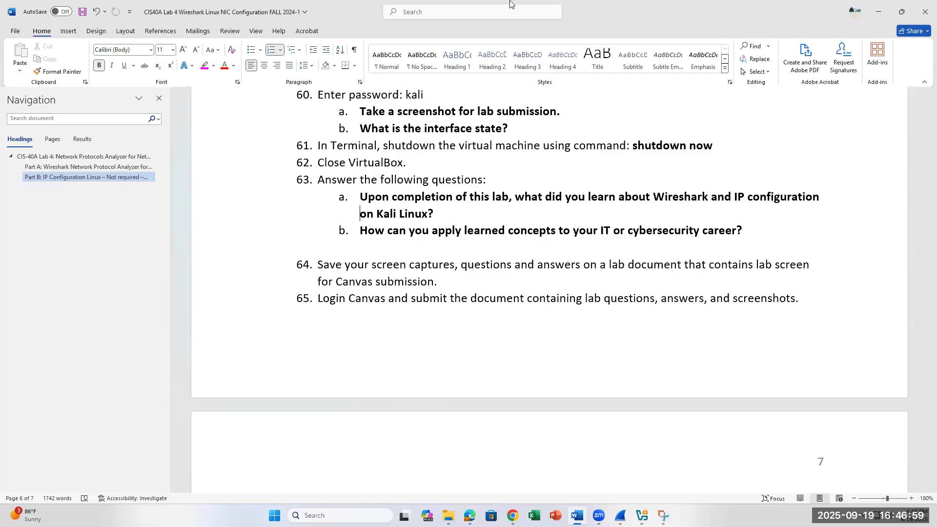
click(722, 206)
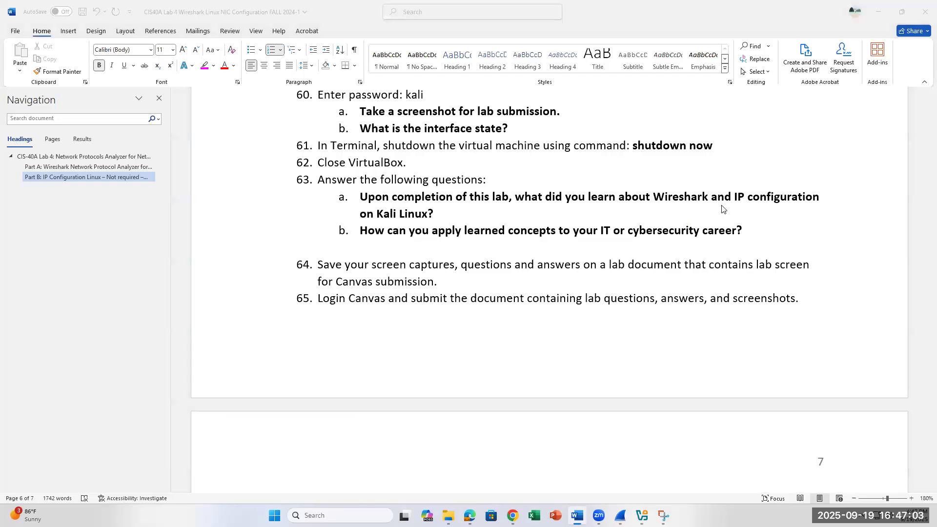